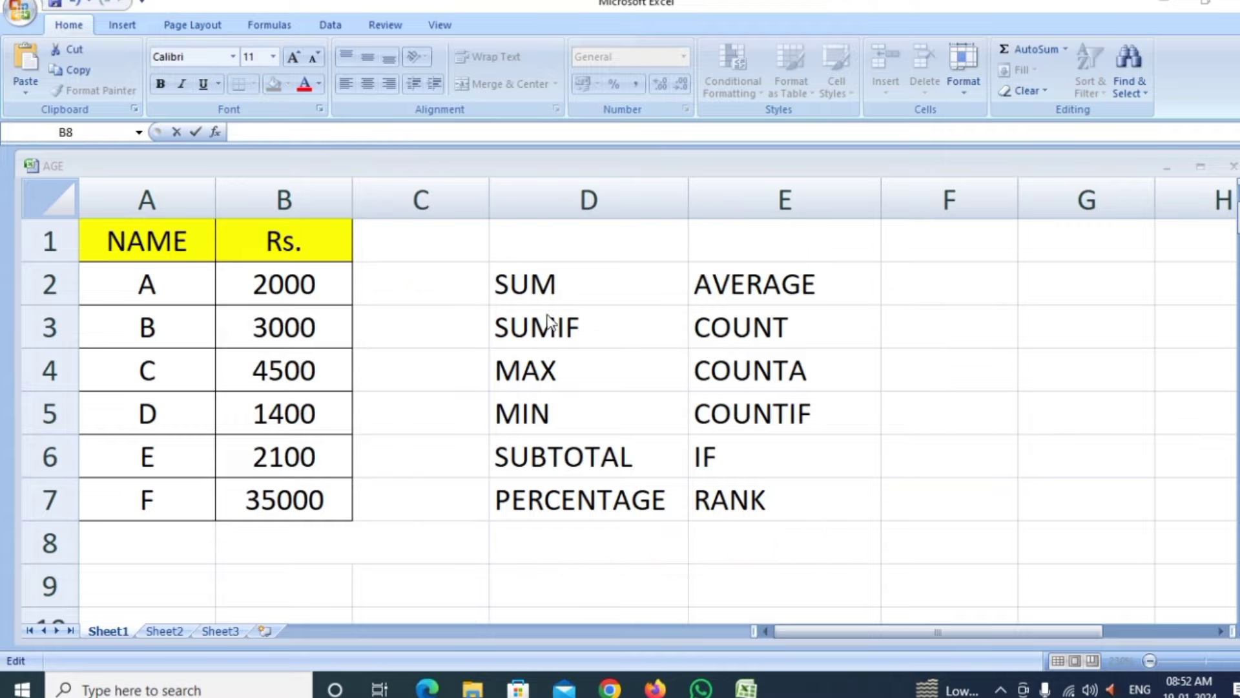
Point out the list of function names and the 3000 amount in B3.
click(529, 285)
drag(528, 284, 680, 495)
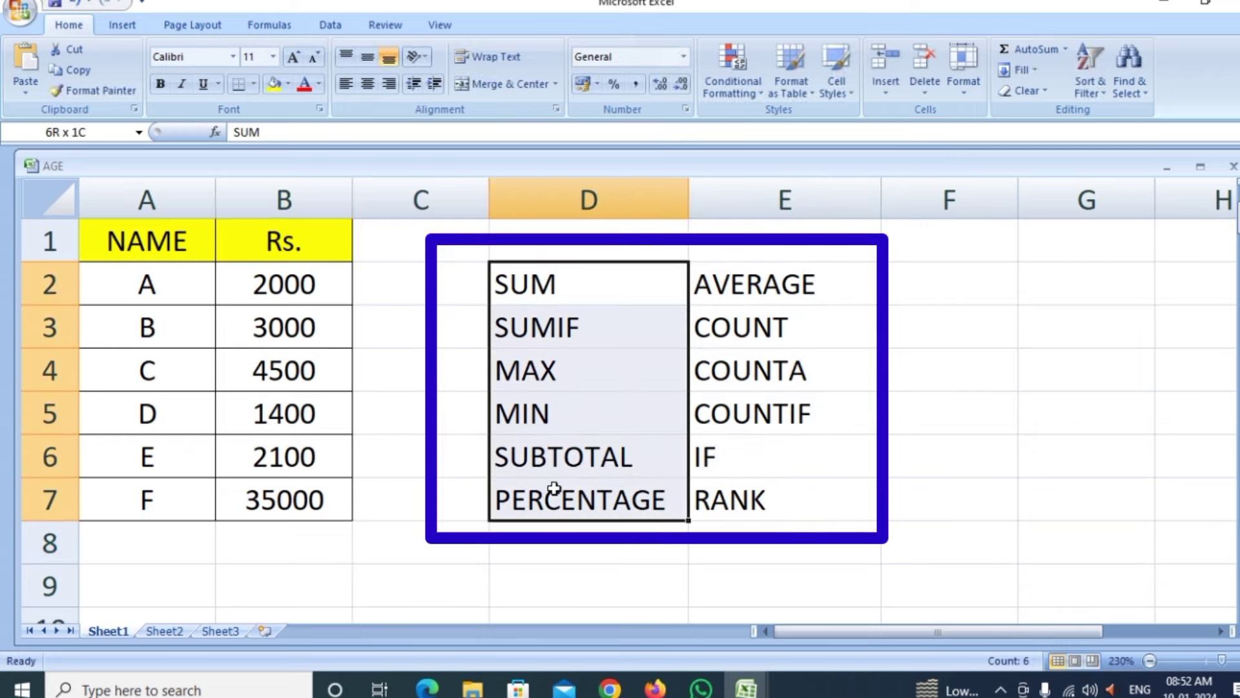
drag(680, 495, 711, 501)
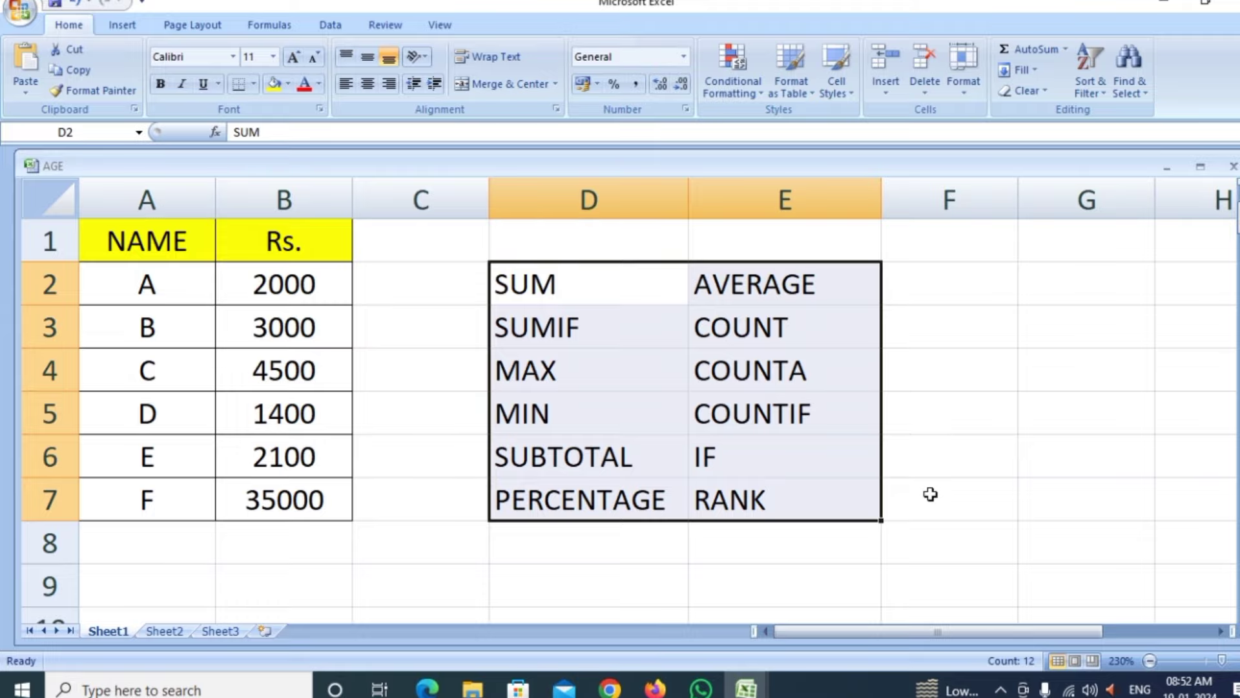
click(920, 489)
click(283, 312)
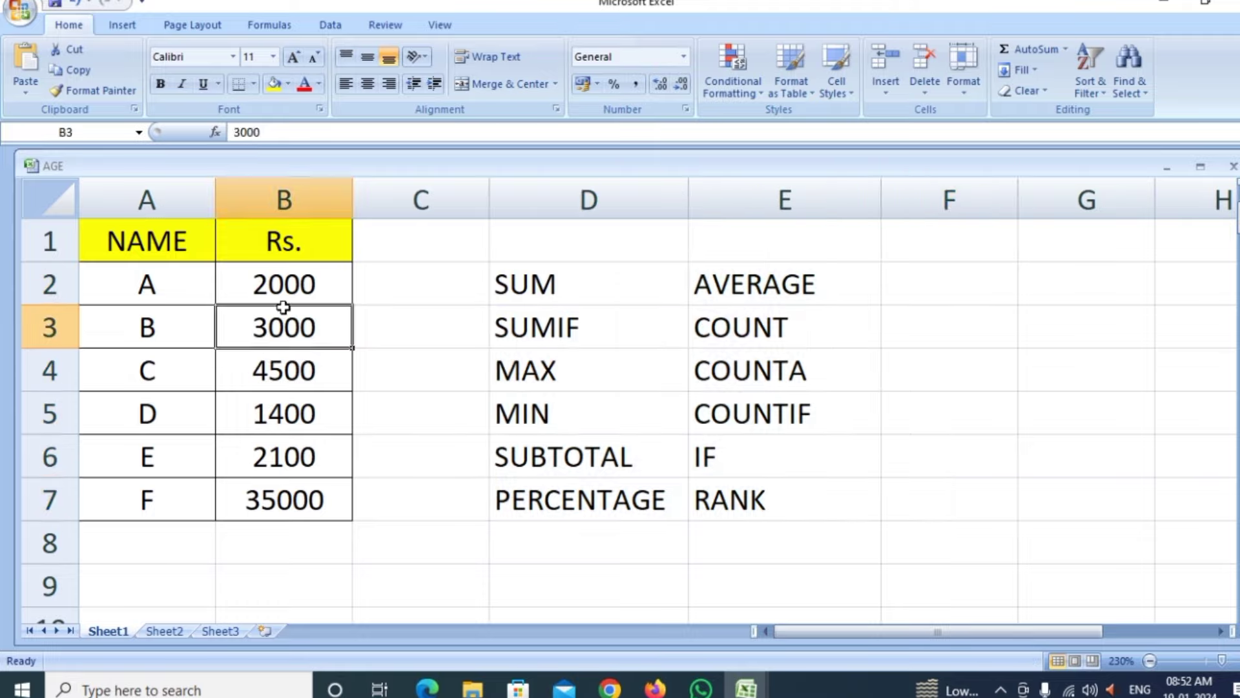
click(547, 296)
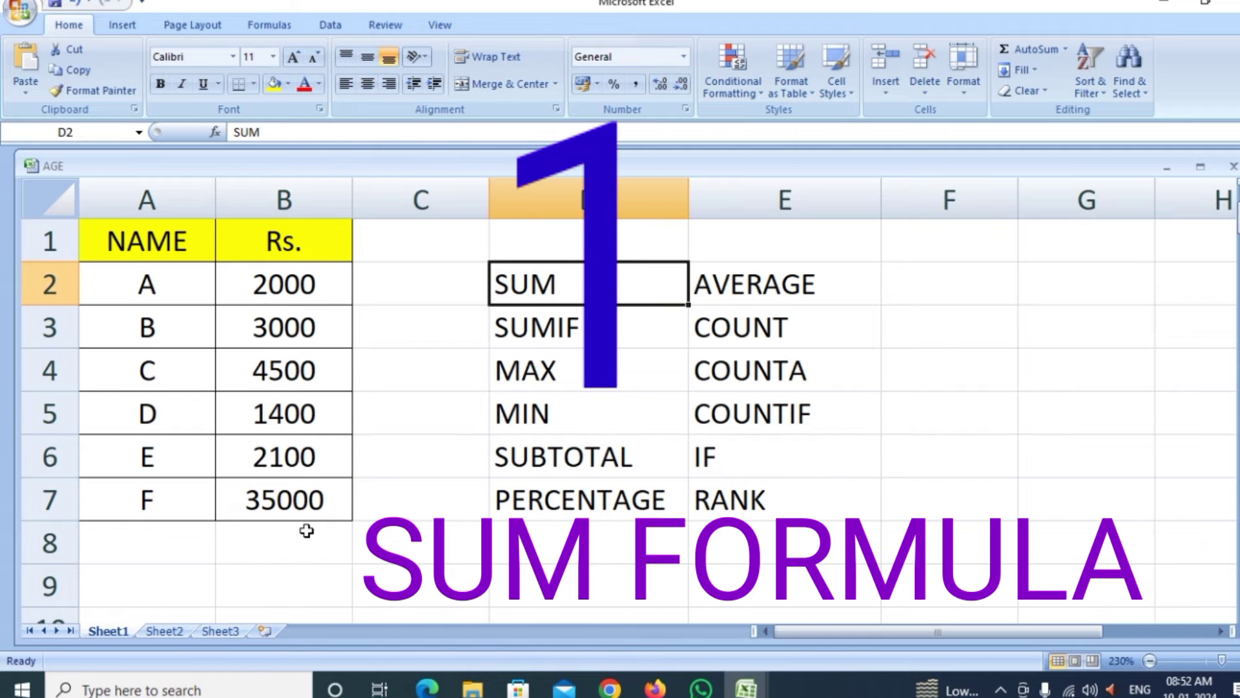
Enter =SUM(B2:B7) in B8, giving a total of 48000.
click(278, 536)
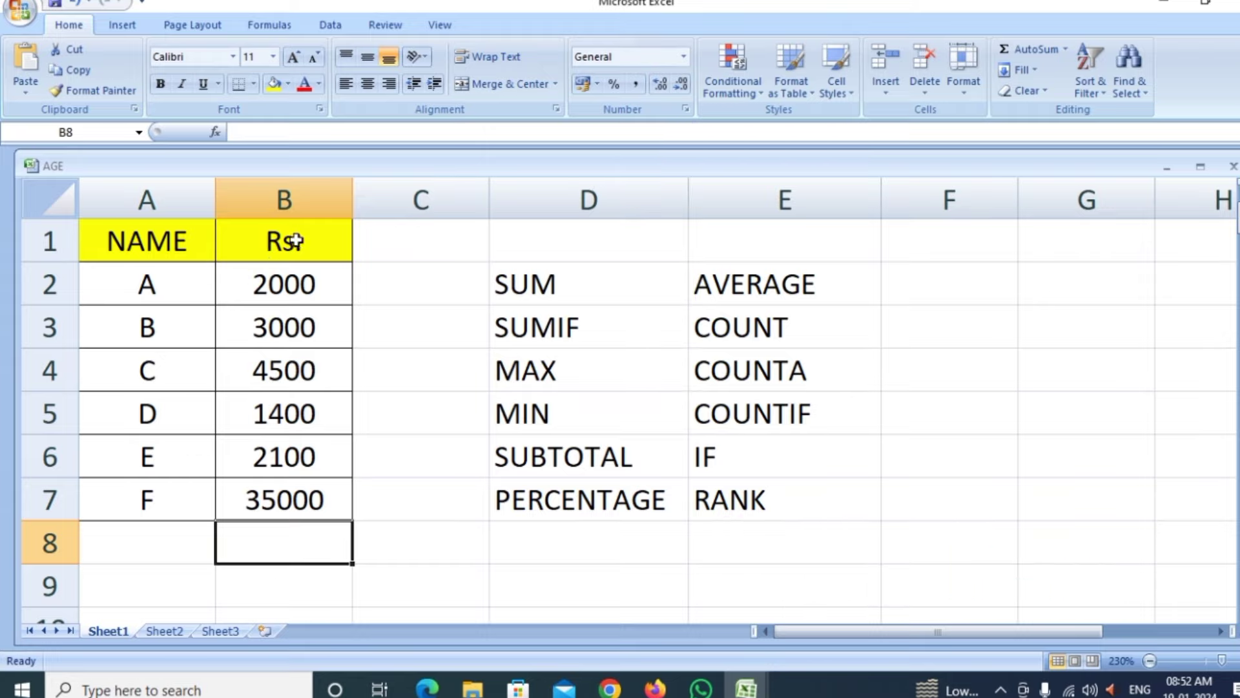
drag(290, 284, 288, 501)
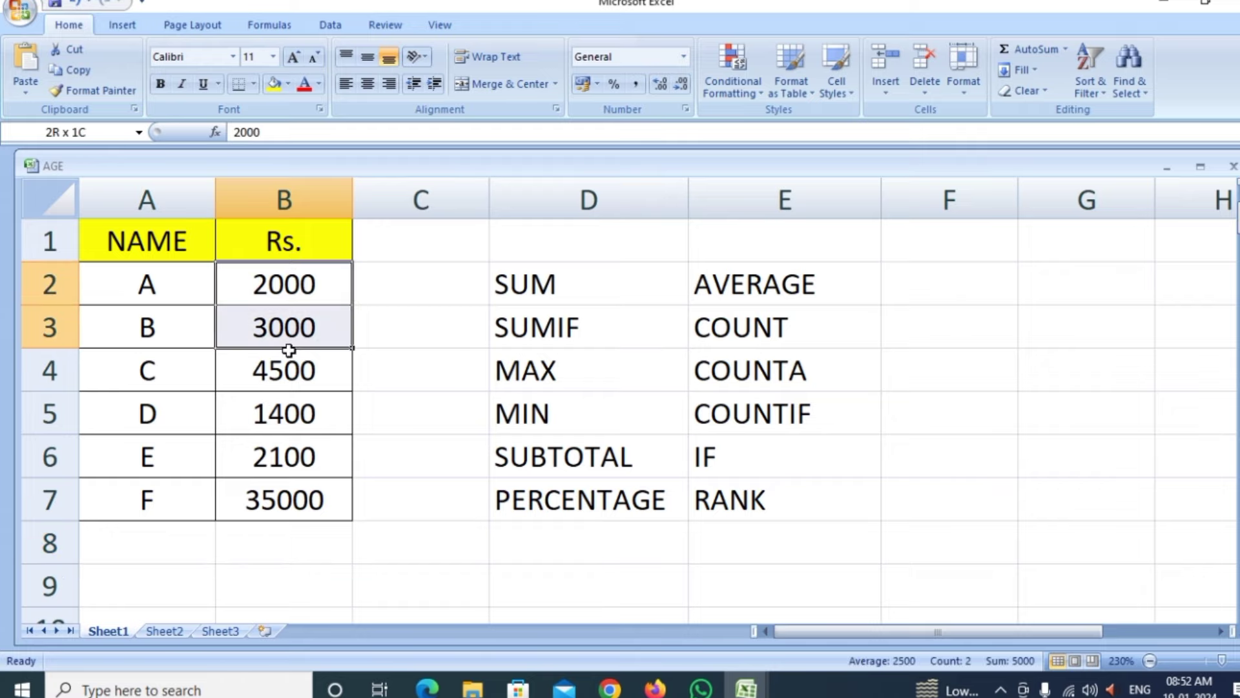
click(284, 549)
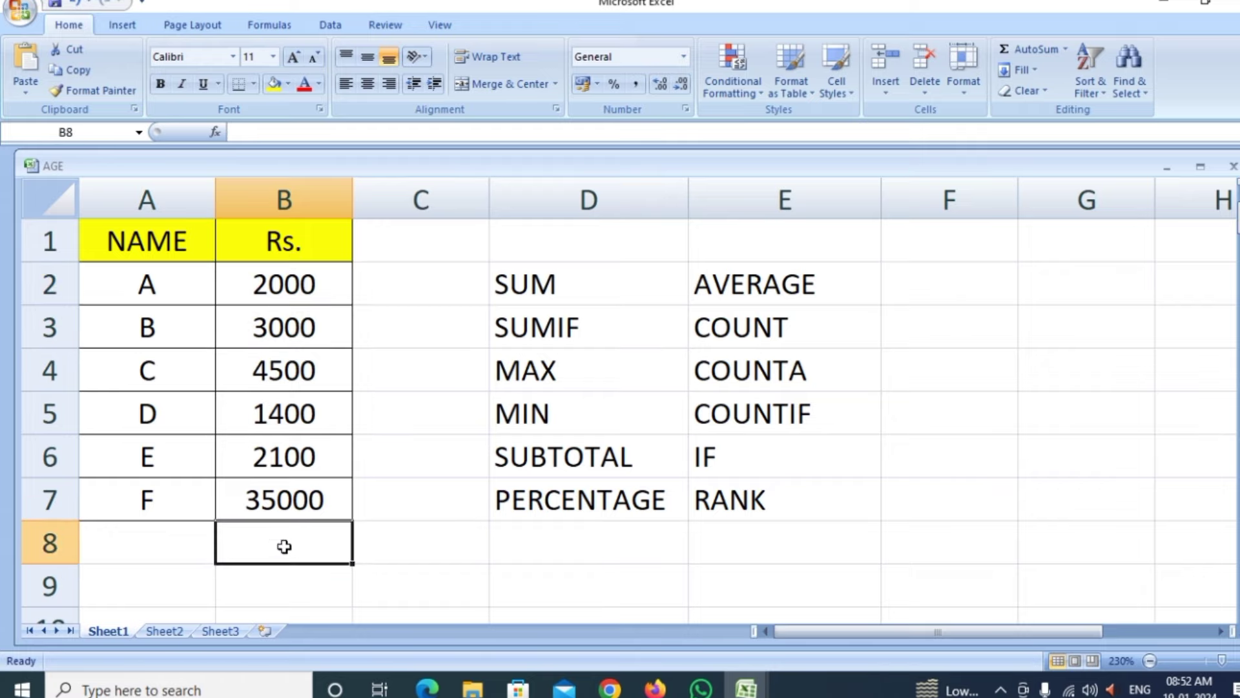
text(=SU)
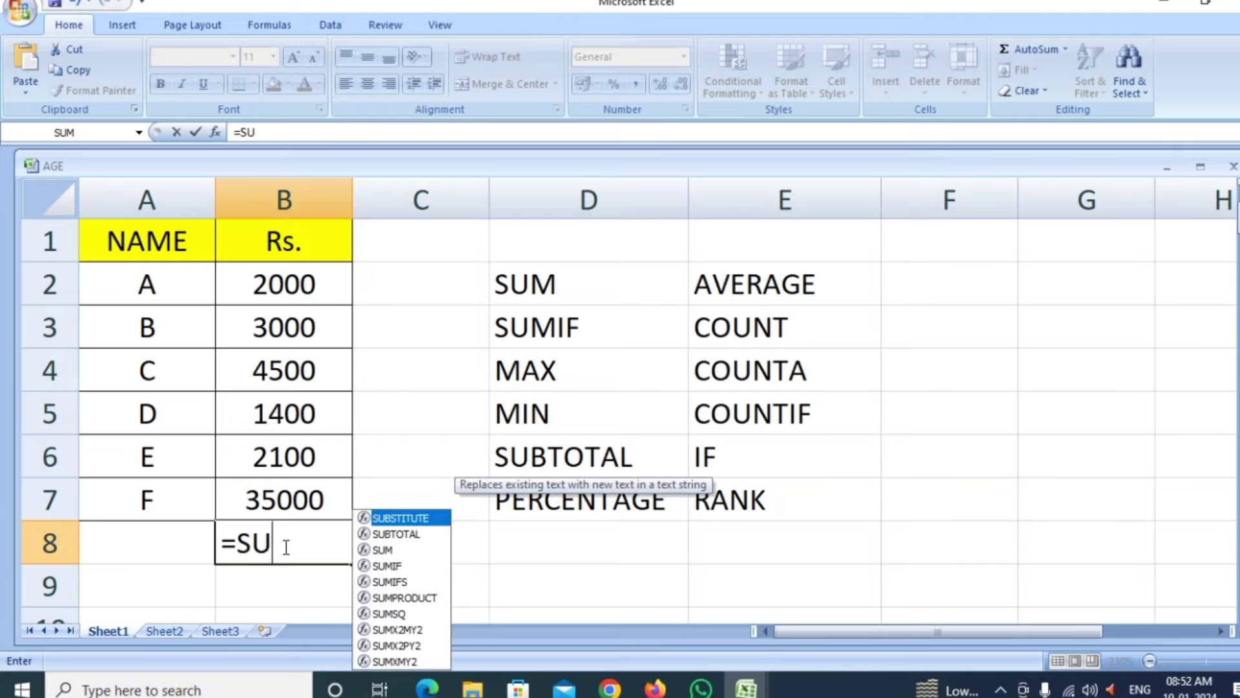
text(M()
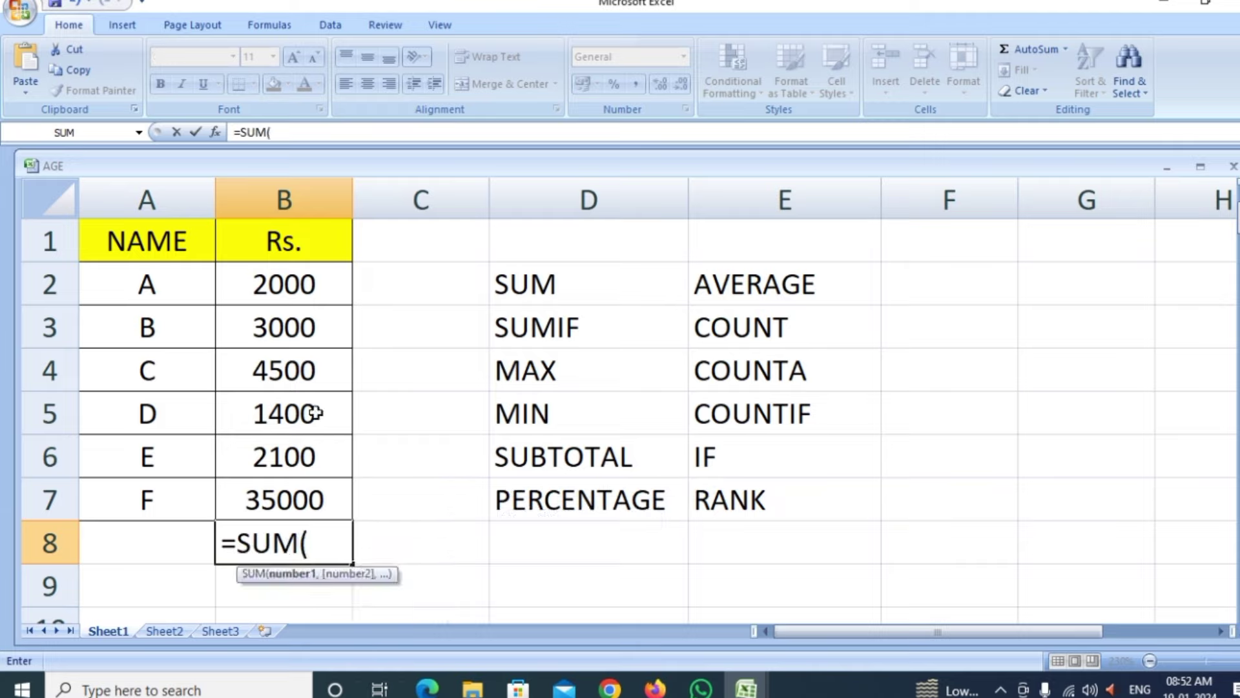
drag(288, 284, 290, 481)
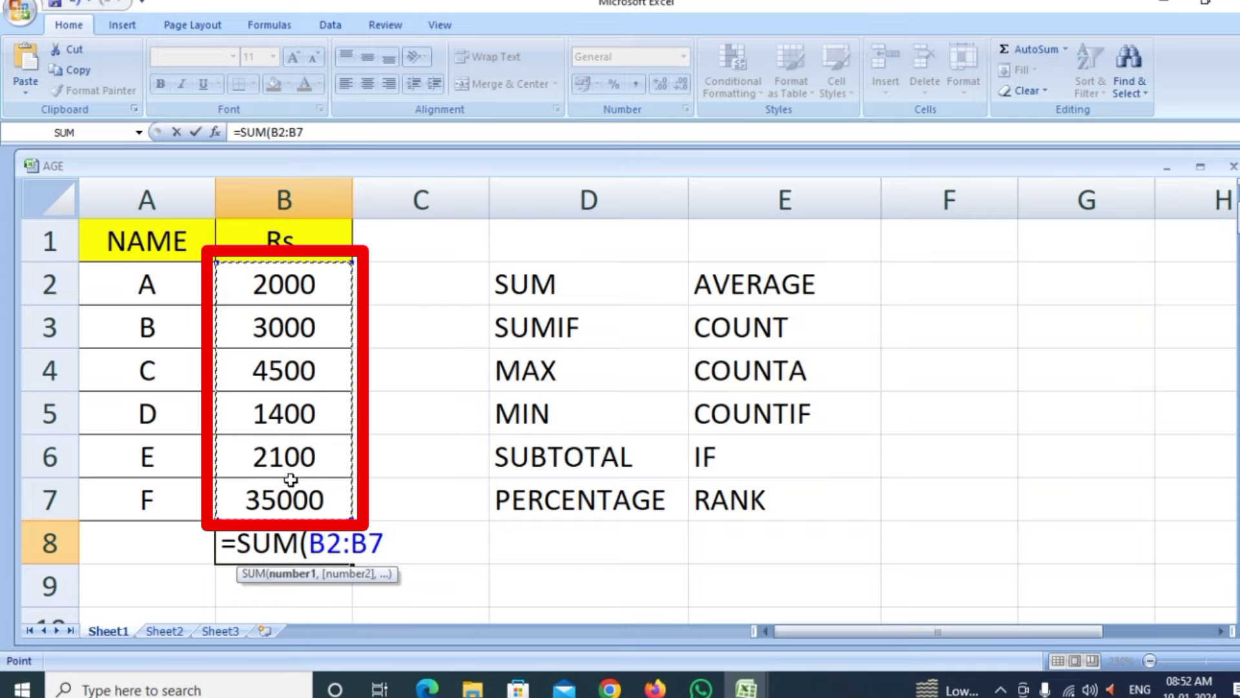
text())
key(Return)
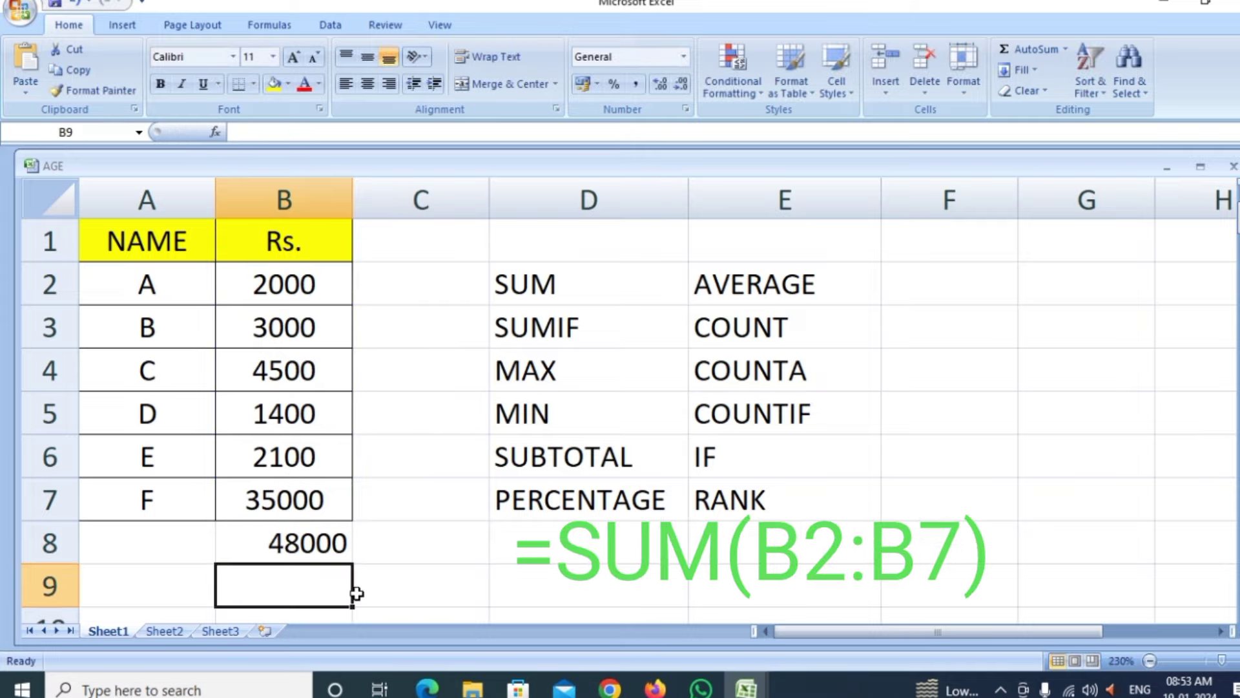
click(297, 548)
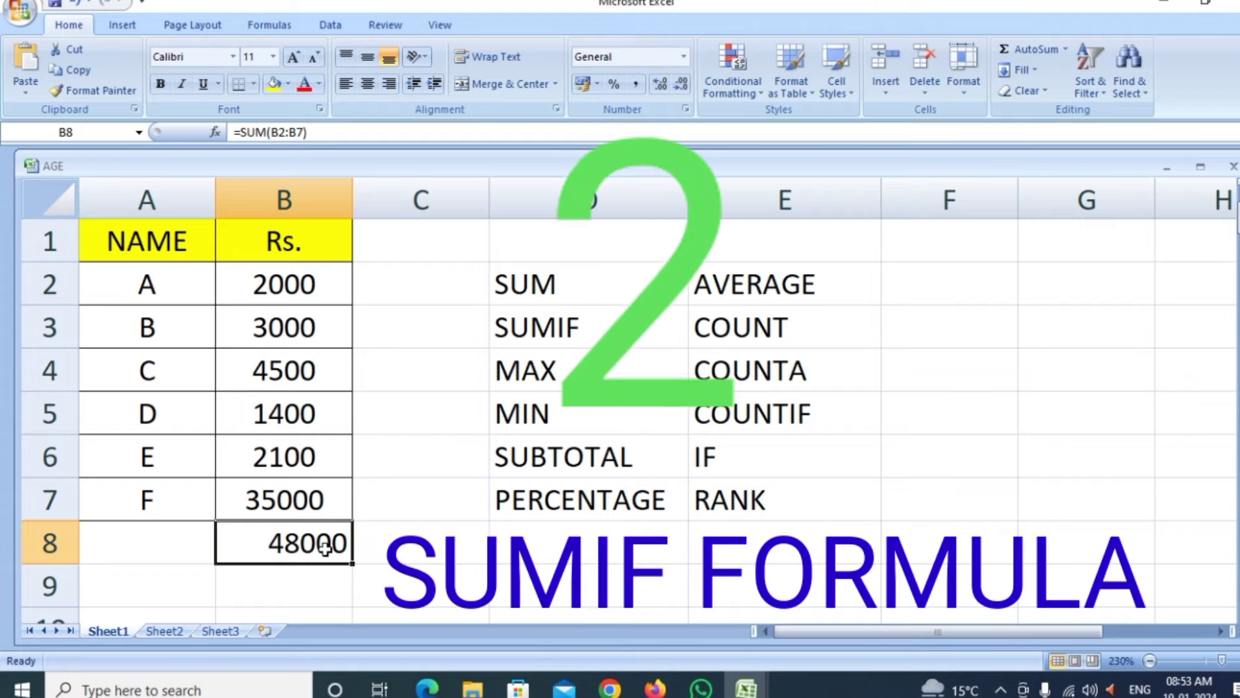
Replace B8 with =SUMIF(A2:A7,A8,B2:B7), which shows 0 while A8 is empty.
key(Delete)
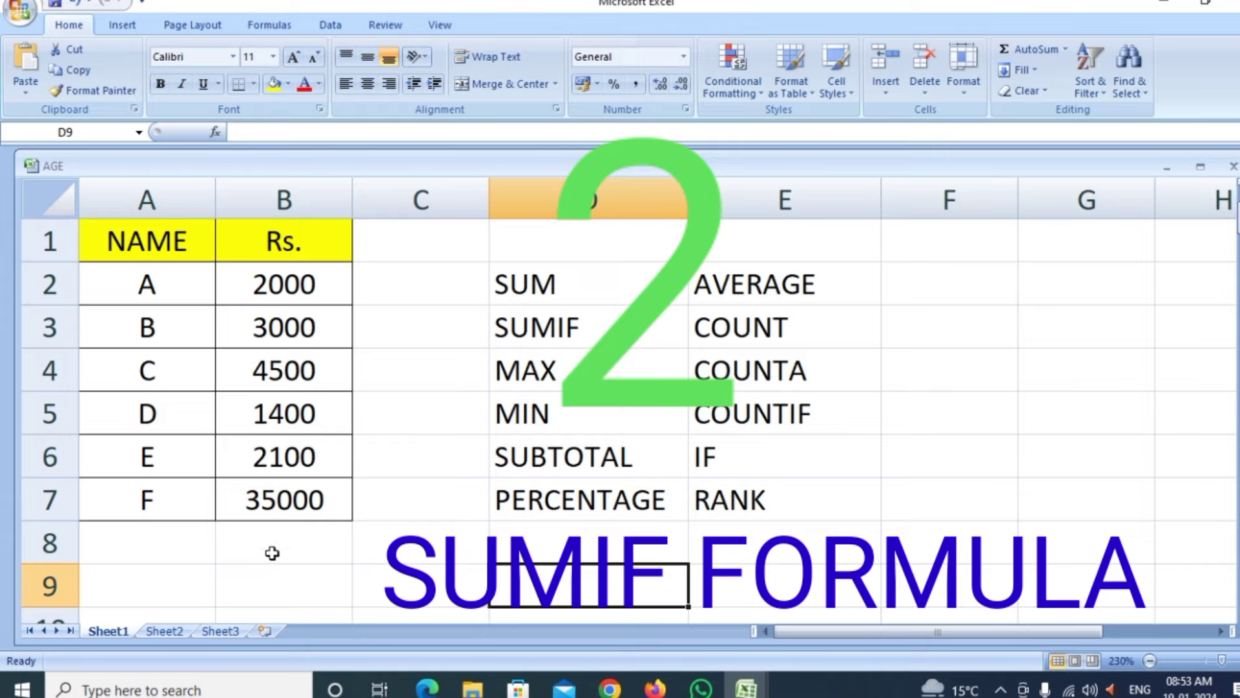
text(=SUM)
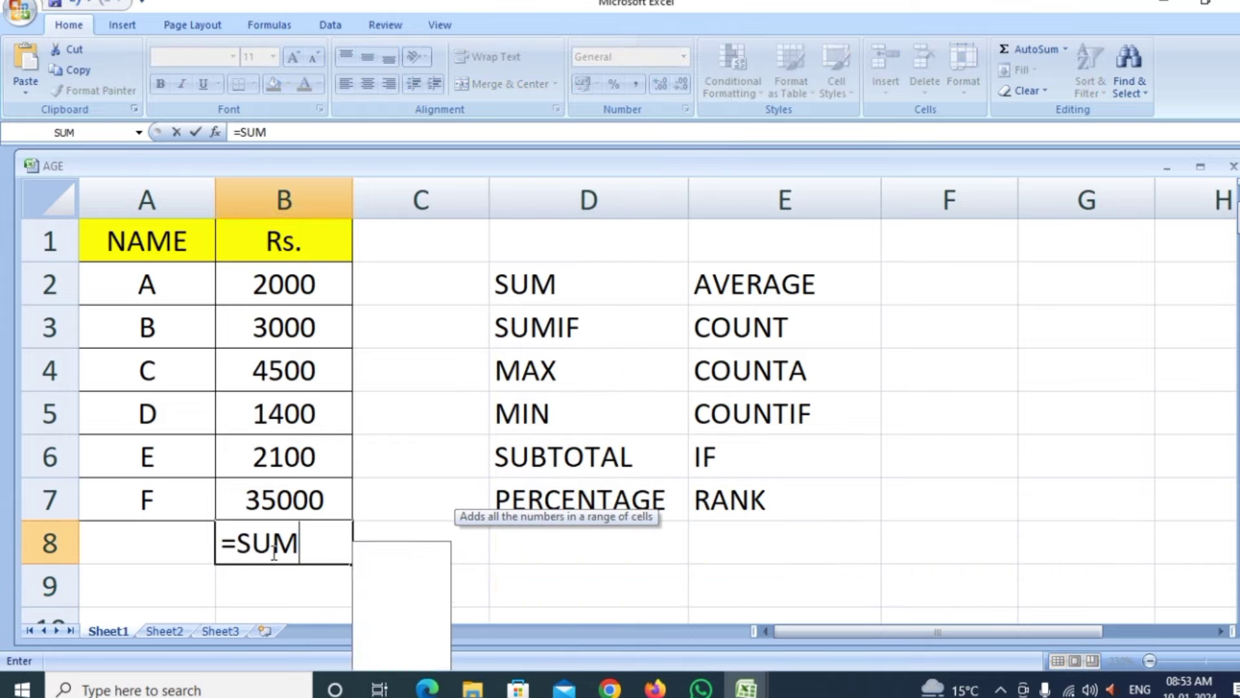
text(IF()
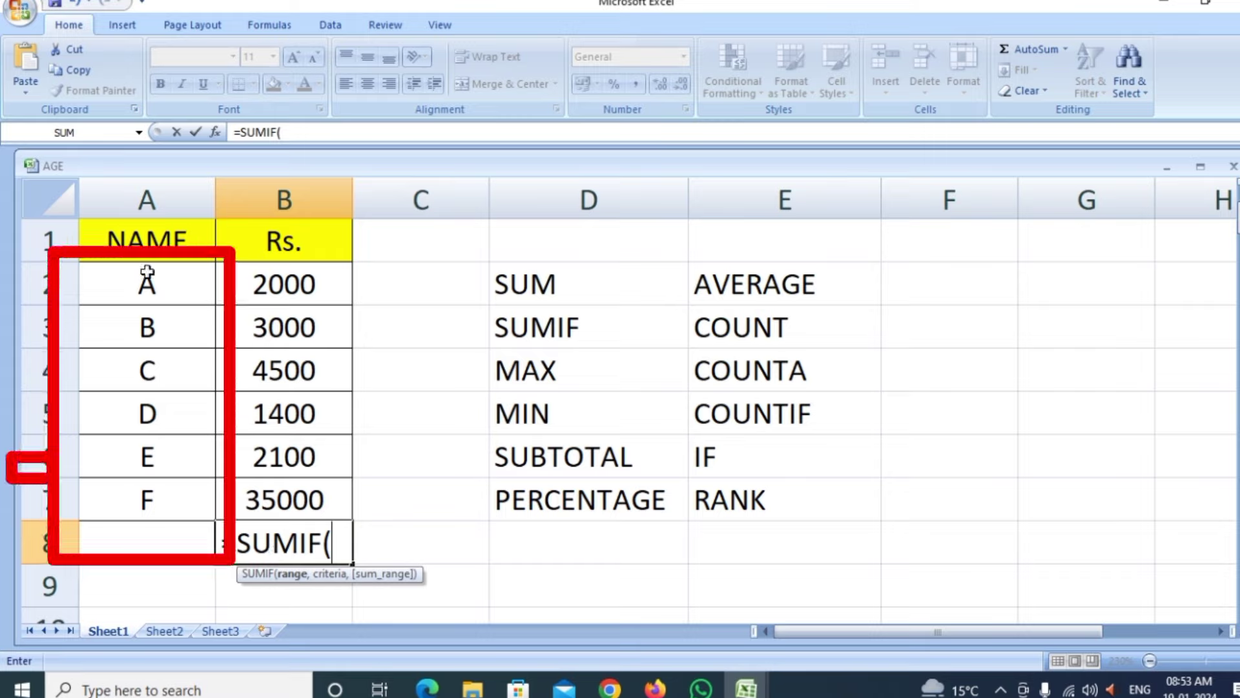
drag(147, 271, 148, 494)
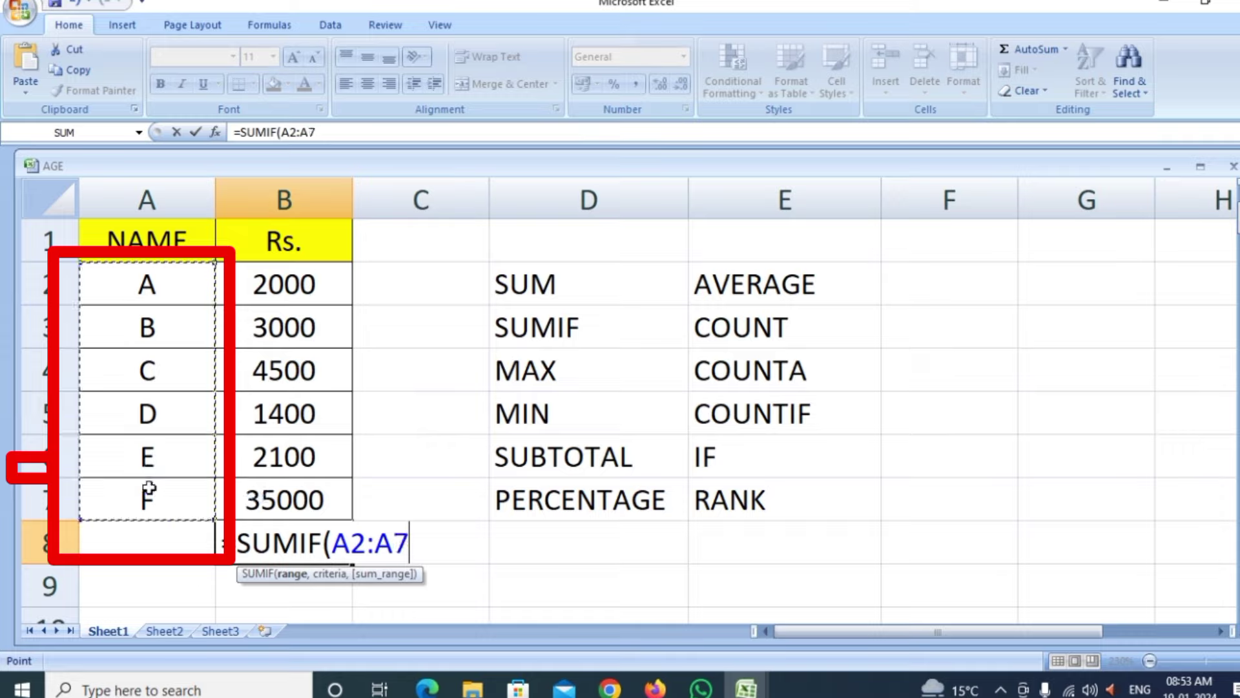
text(,)
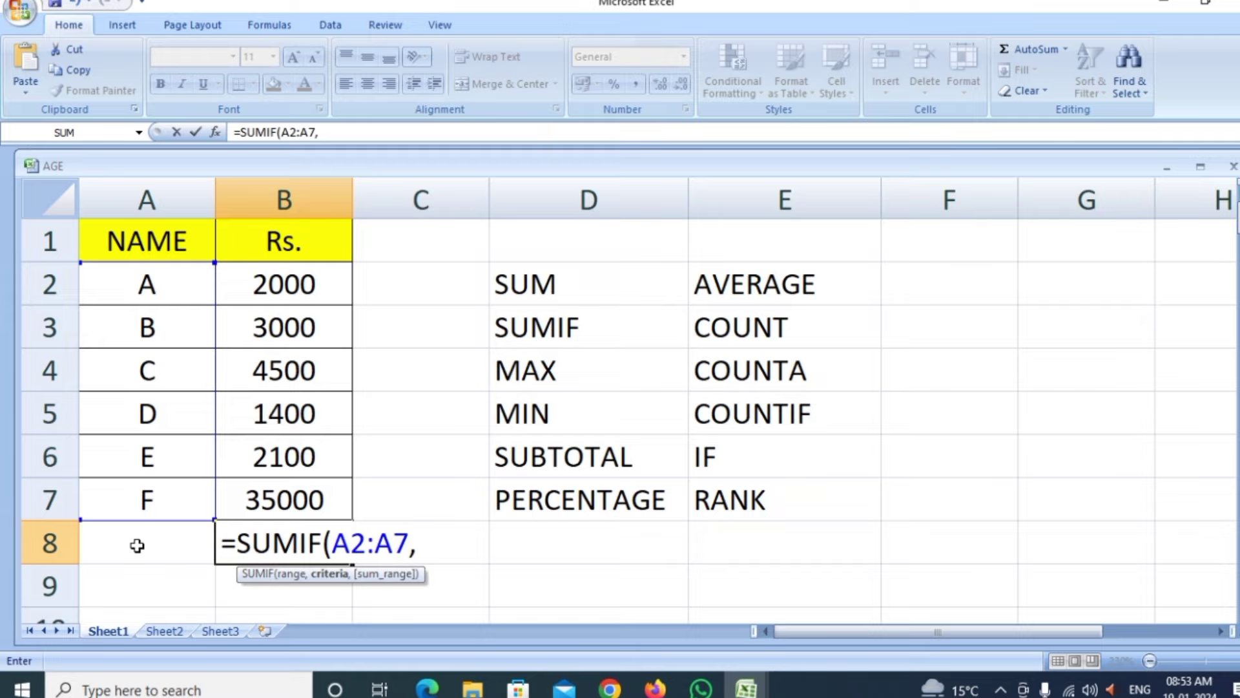
click(137, 545)
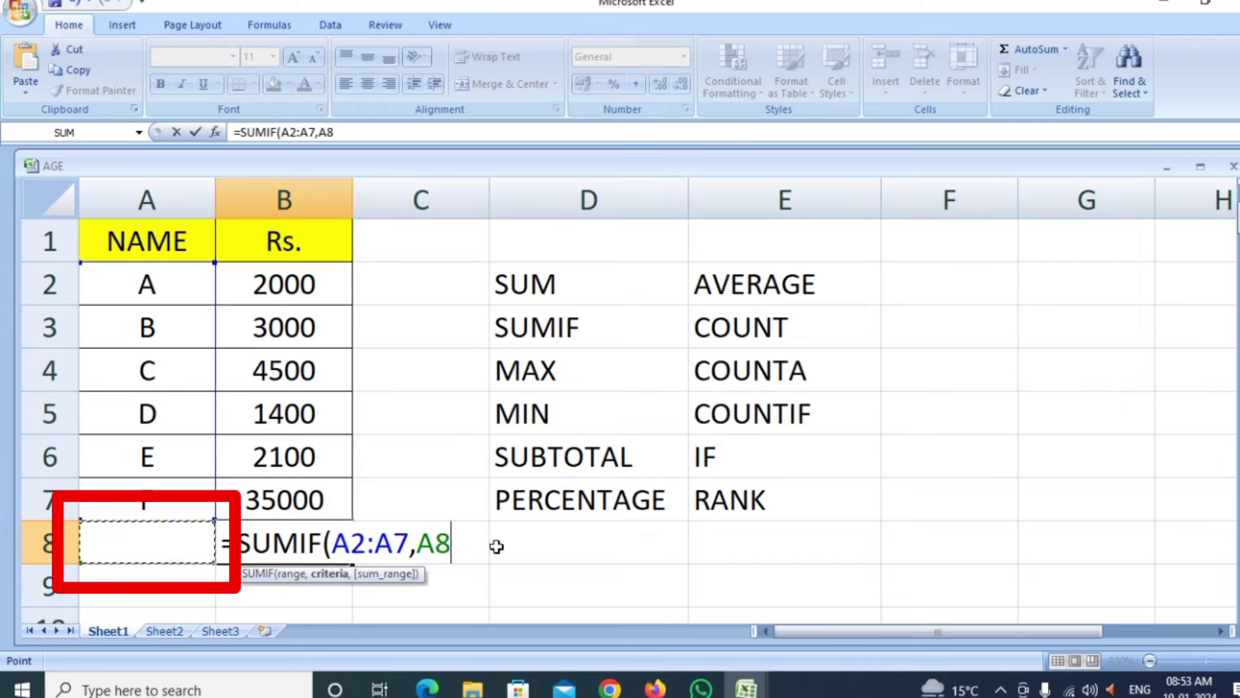
text(,)
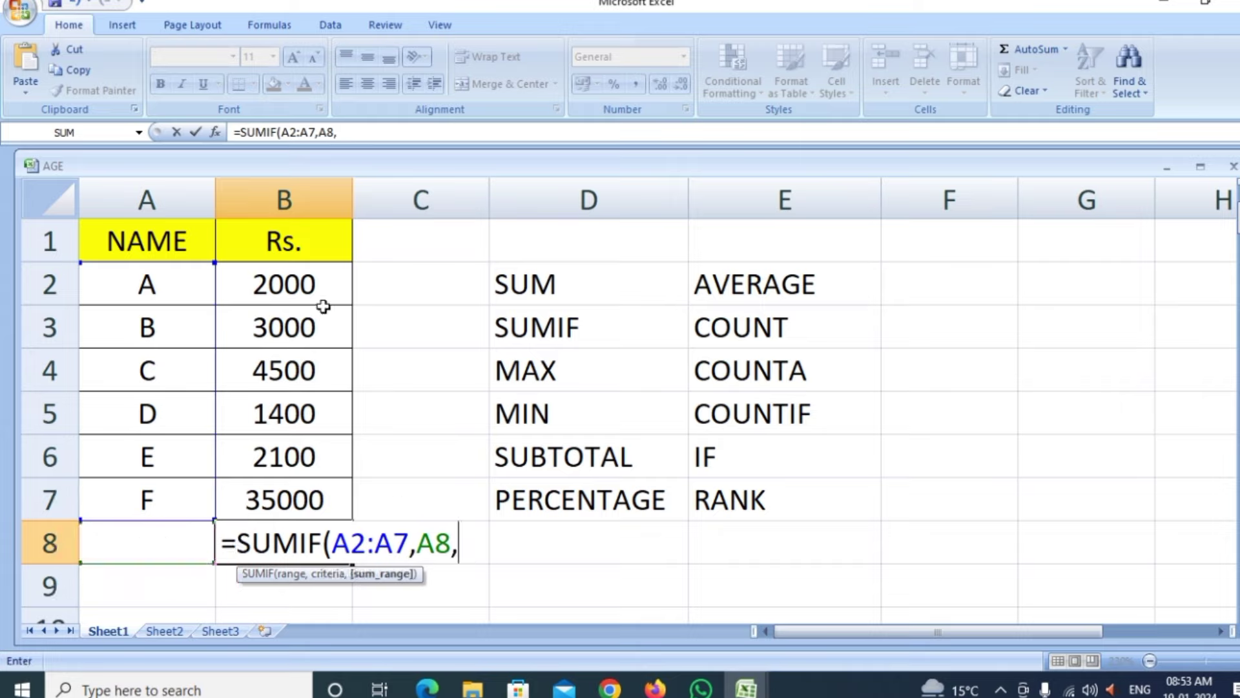
drag(289, 284, 296, 498)
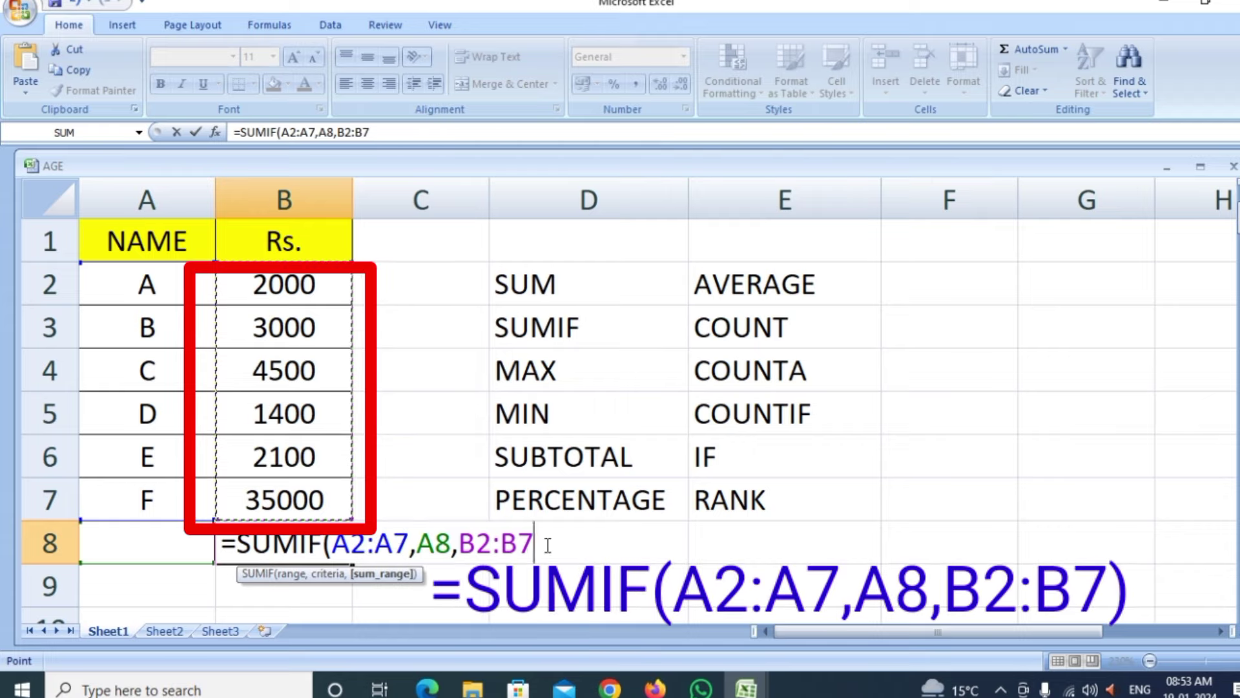
text())
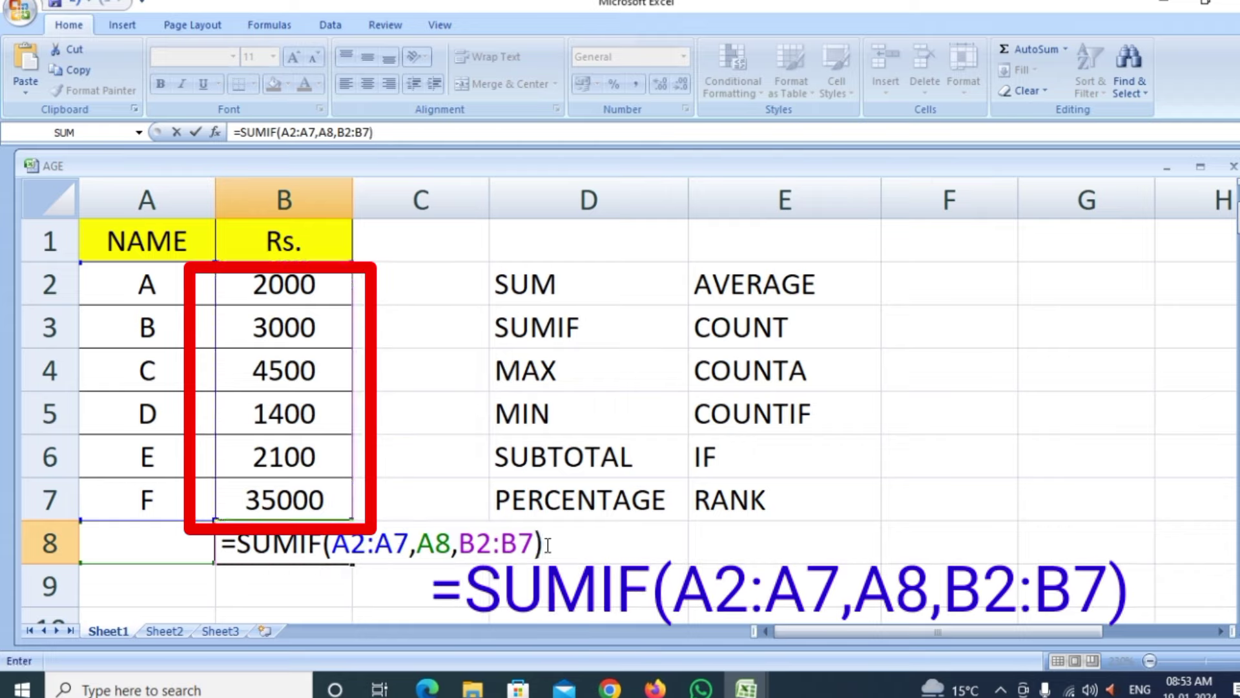
key(Return)
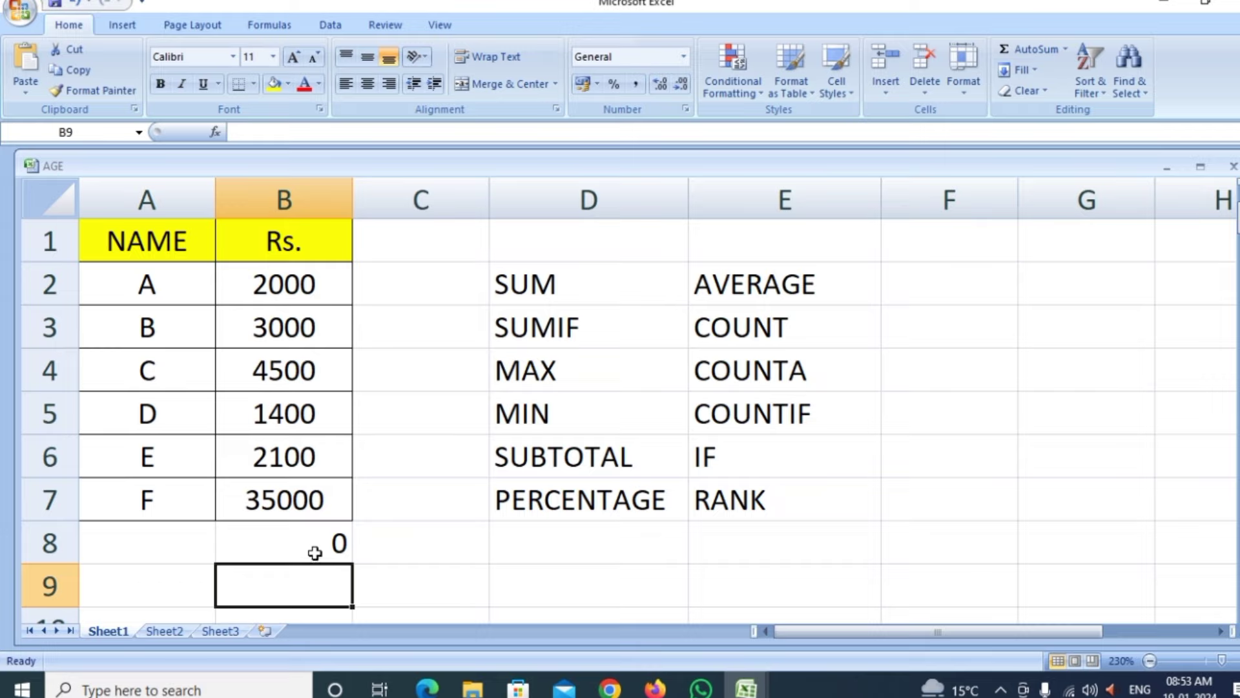
Enter E, then C in A8 to test the SUMIF result in B8.
click(141, 543)
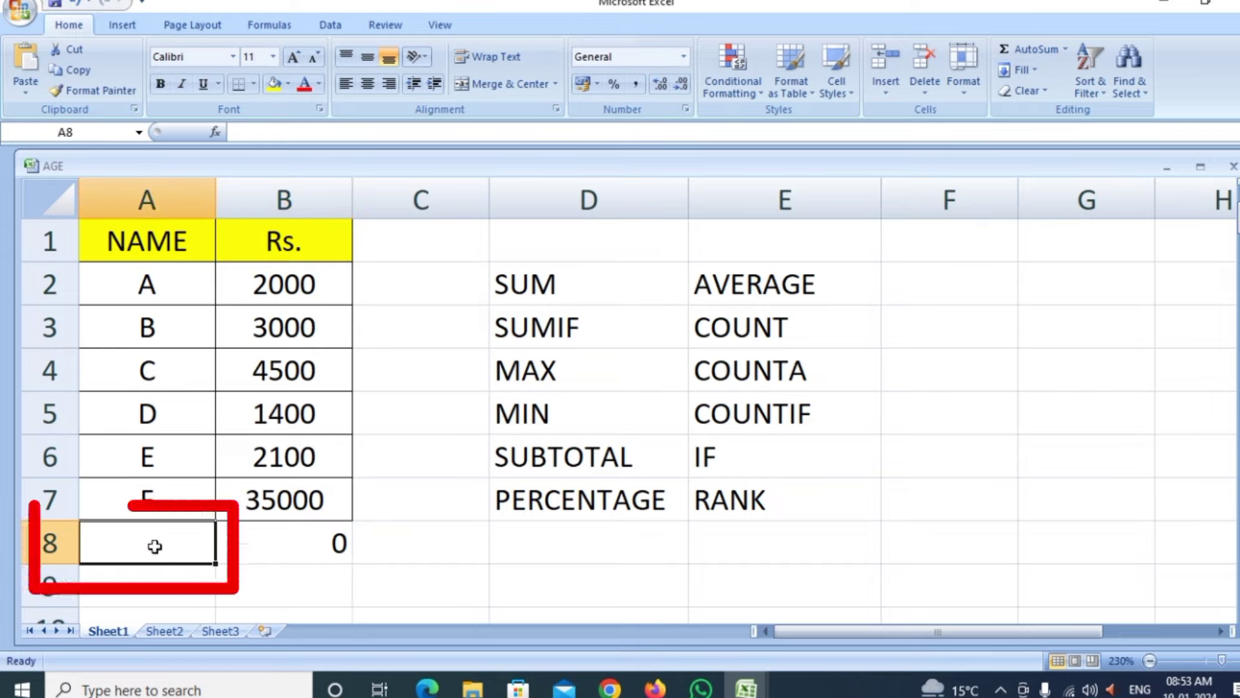
text(E)
click(530, 572)
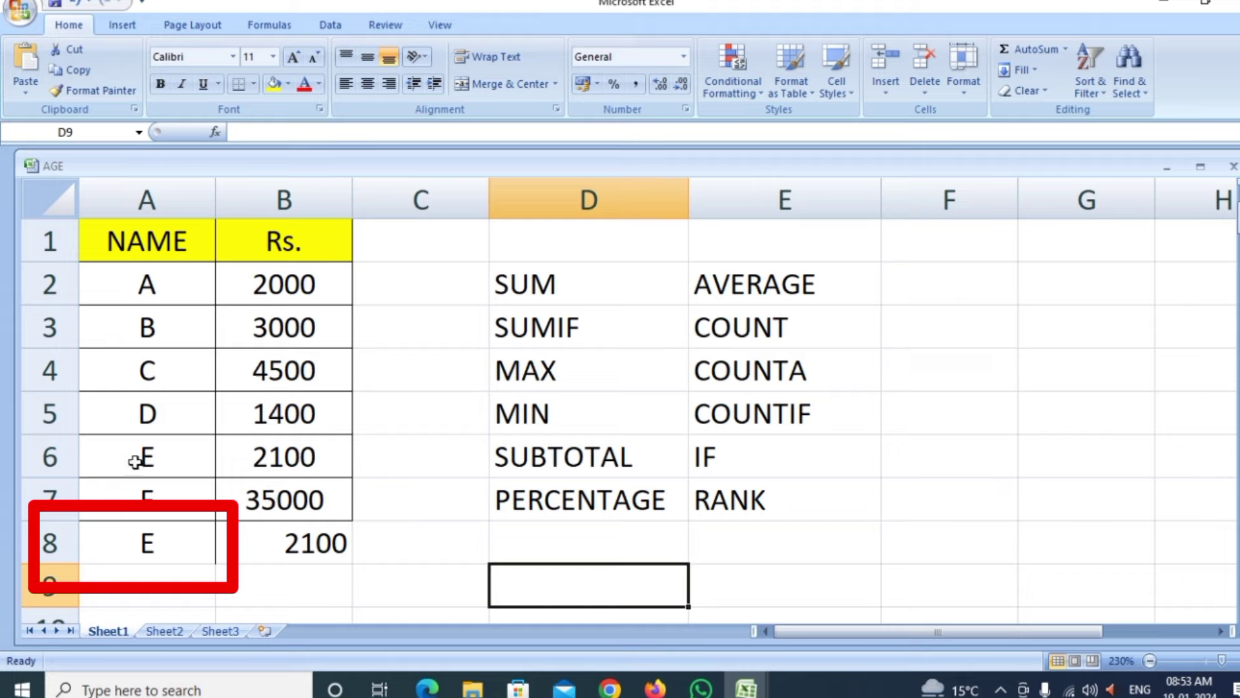
click(140, 546)
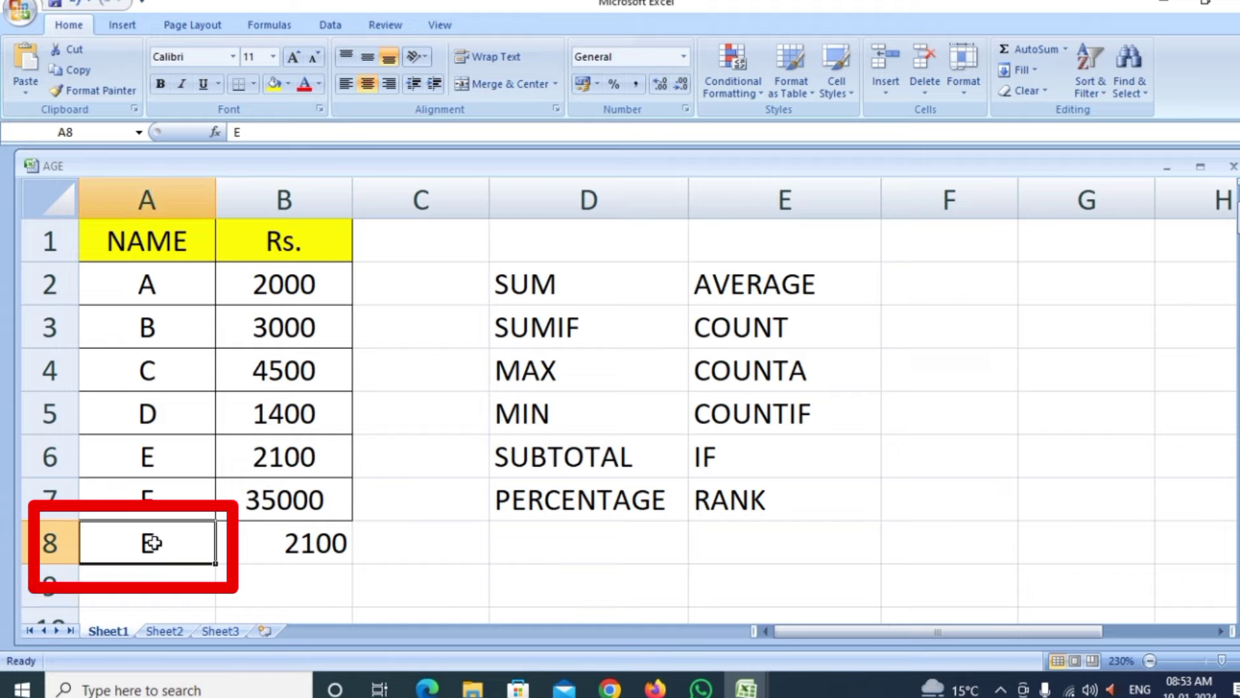
text(C)
click(416, 574)
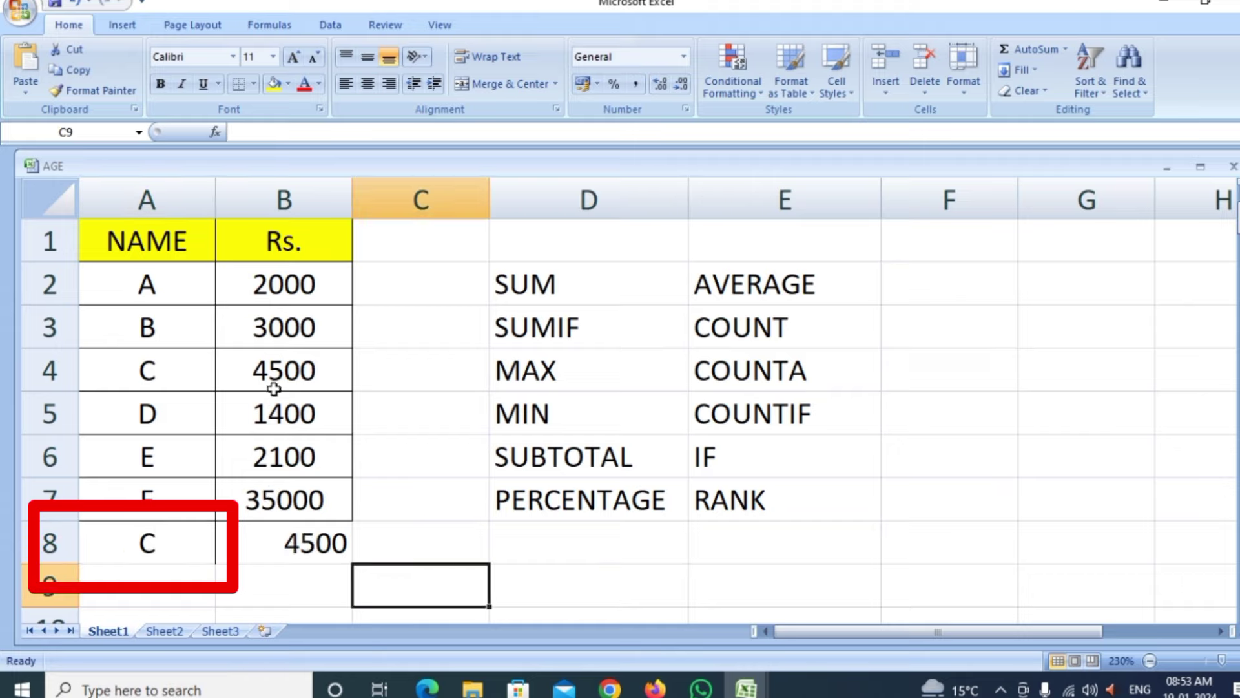
Clear the SUMIF formula from B8 and the name from A8.
click(153, 548)
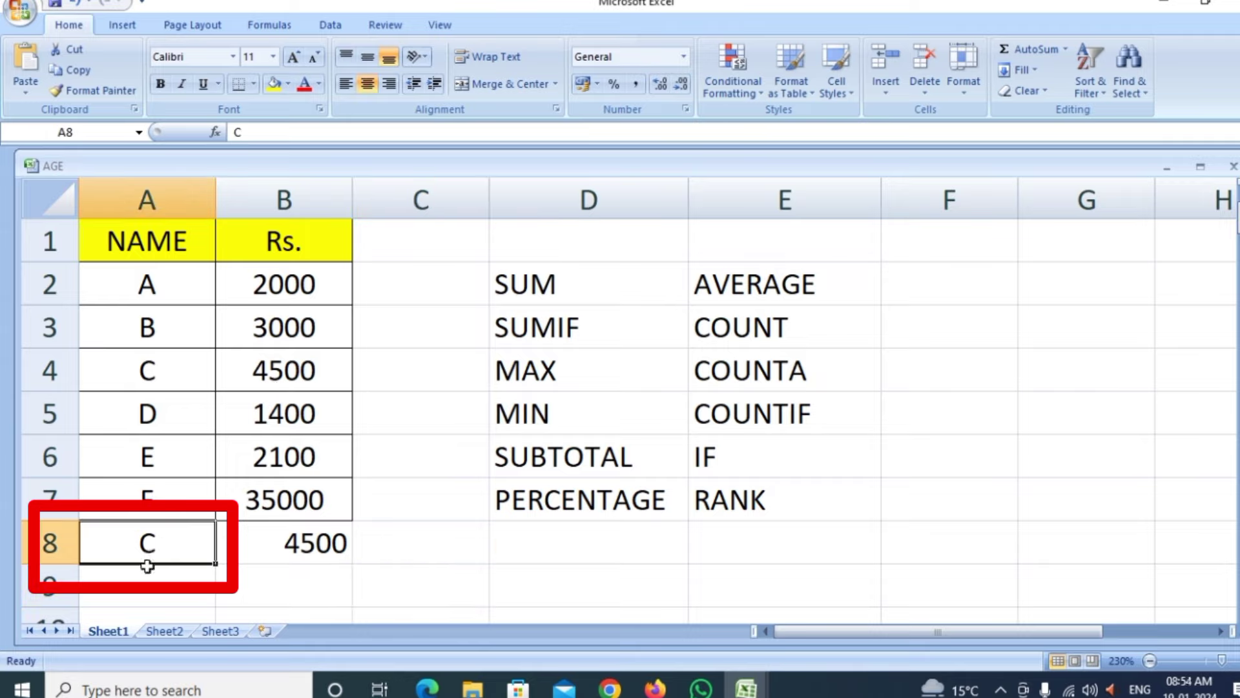
click(323, 543)
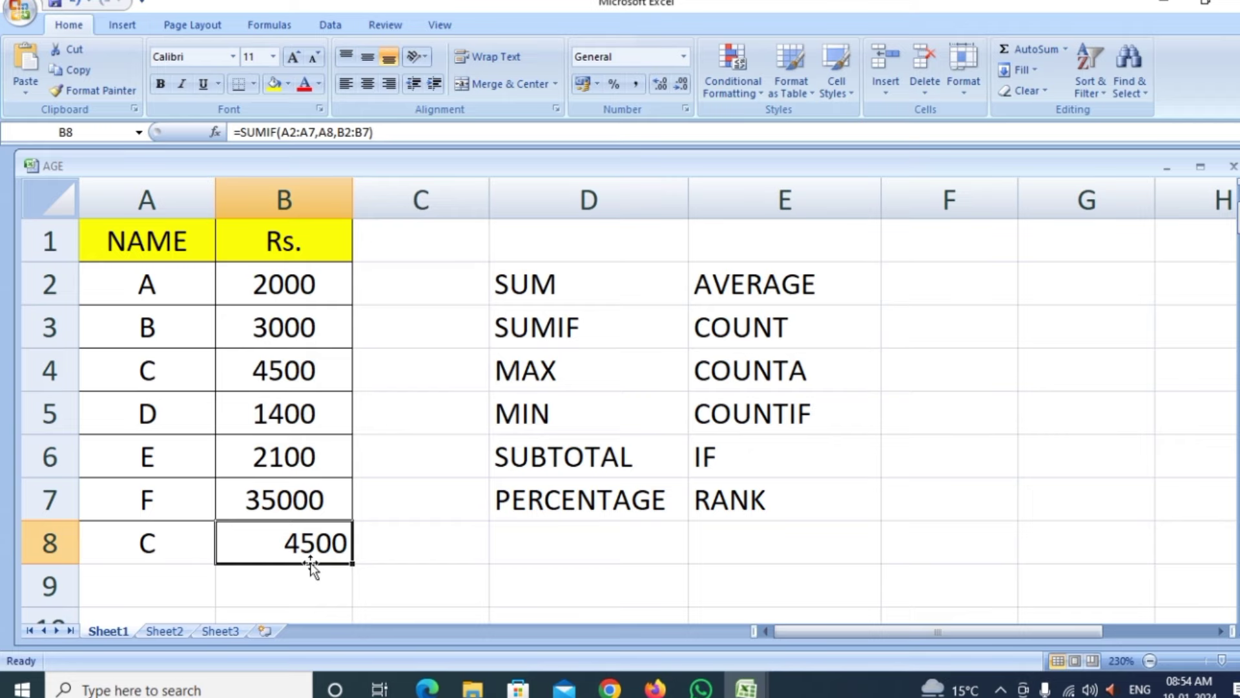
key(Delete)
click(114, 543)
key(Delete)
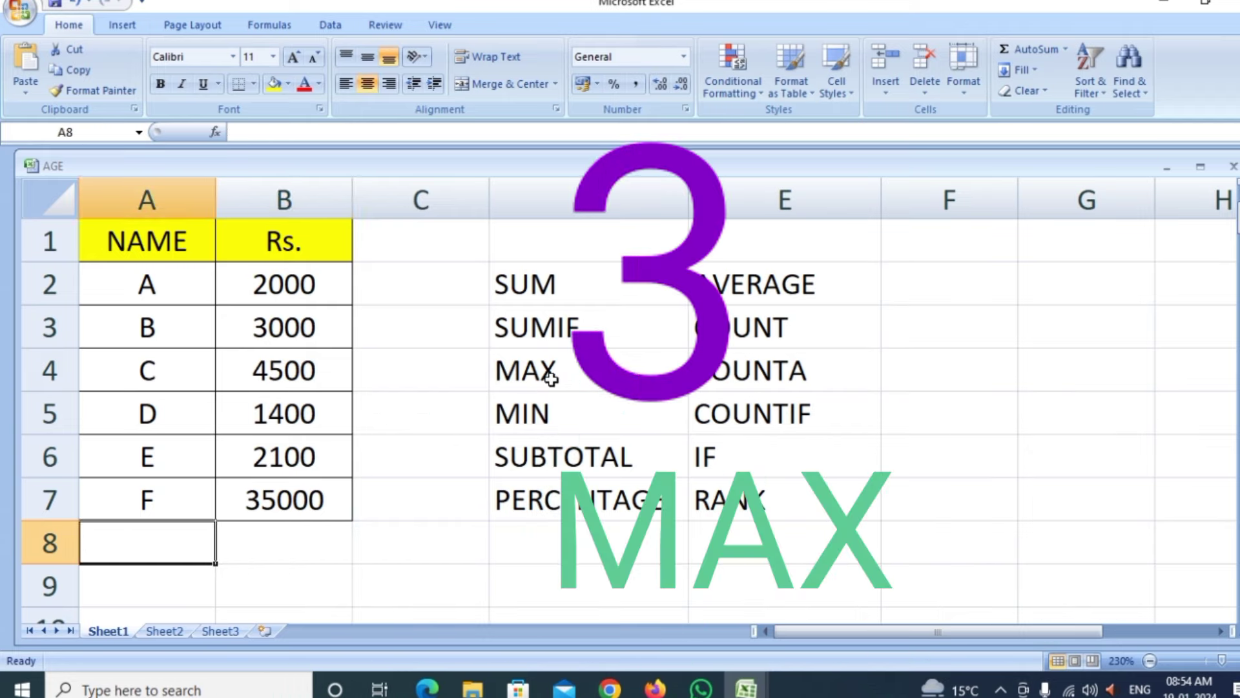
Enter =MAX(B2:B7) in B8 to return the largest Rs. amount.
click(550, 380)
click(297, 545)
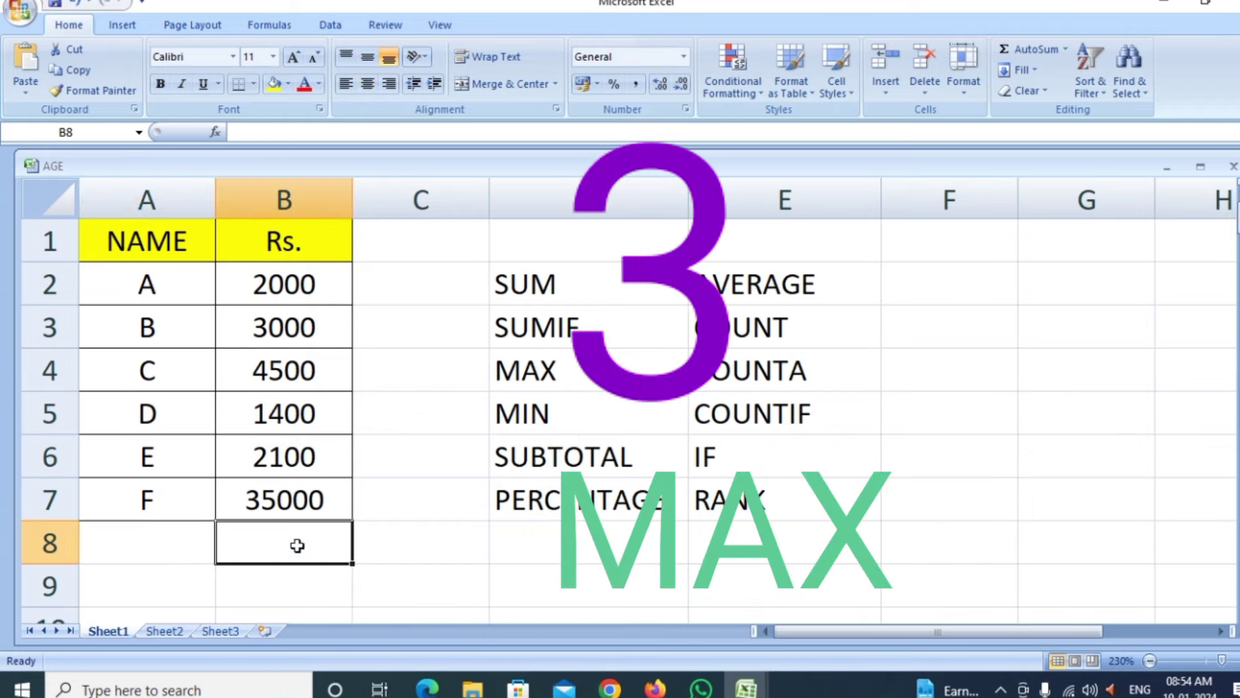
text(=)
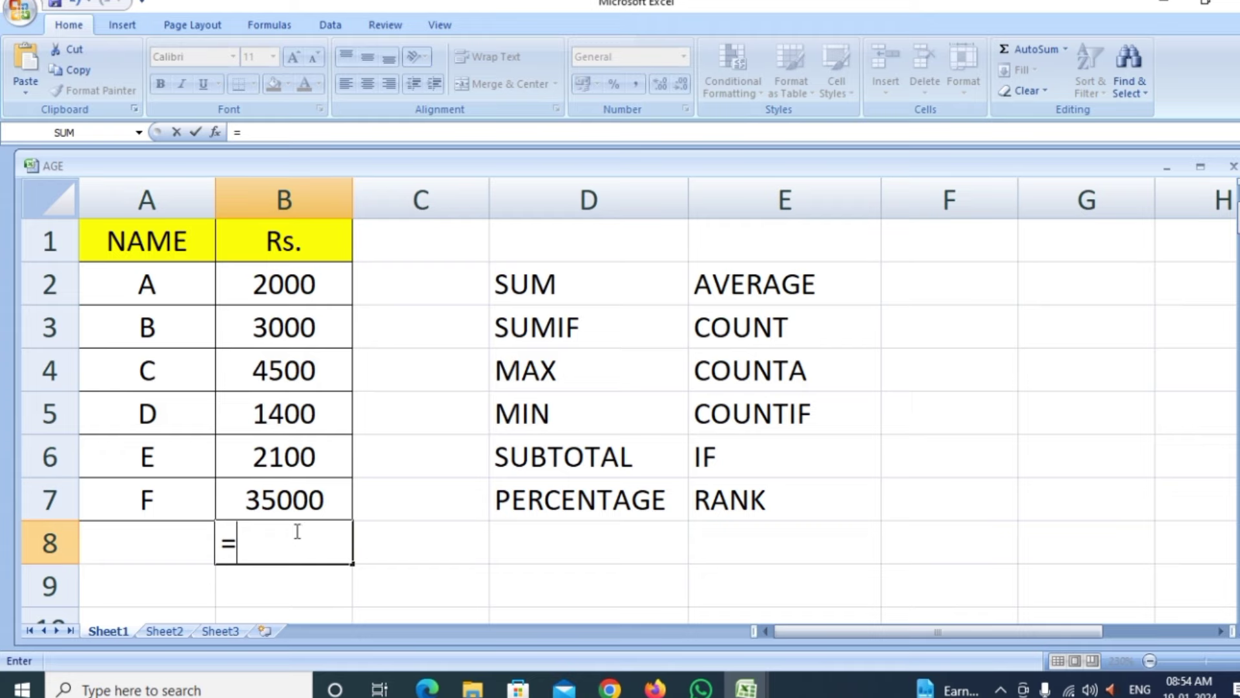
text(MAX)
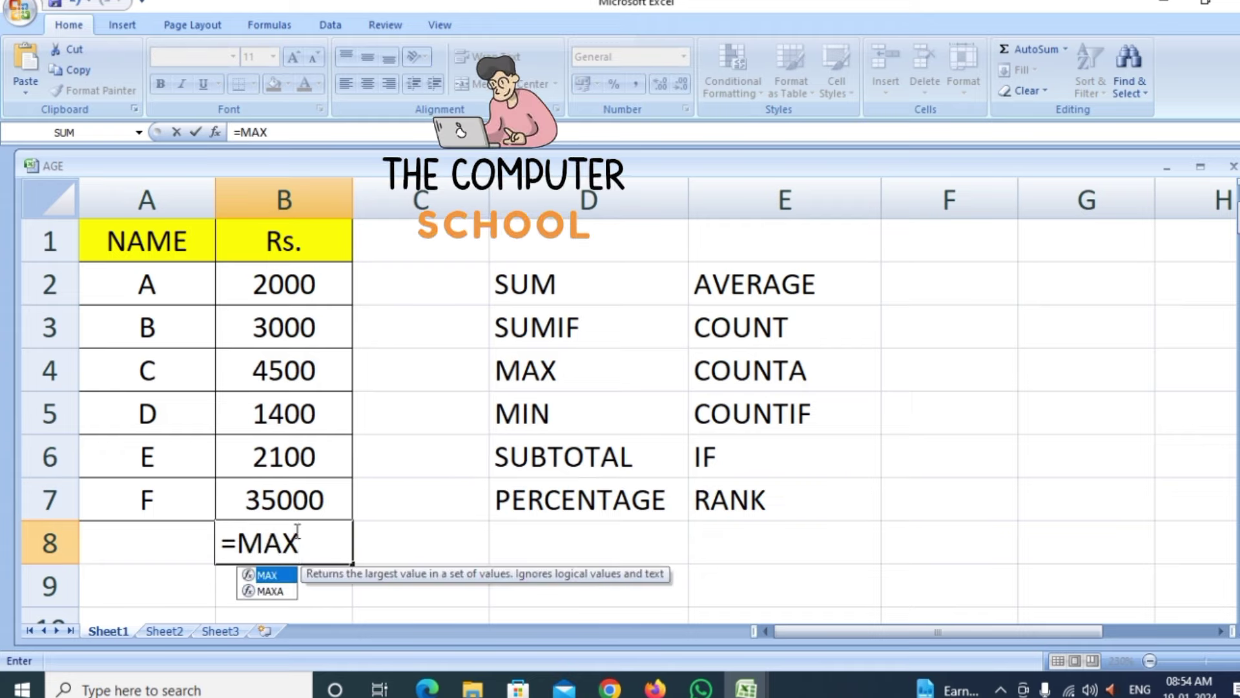
text(()
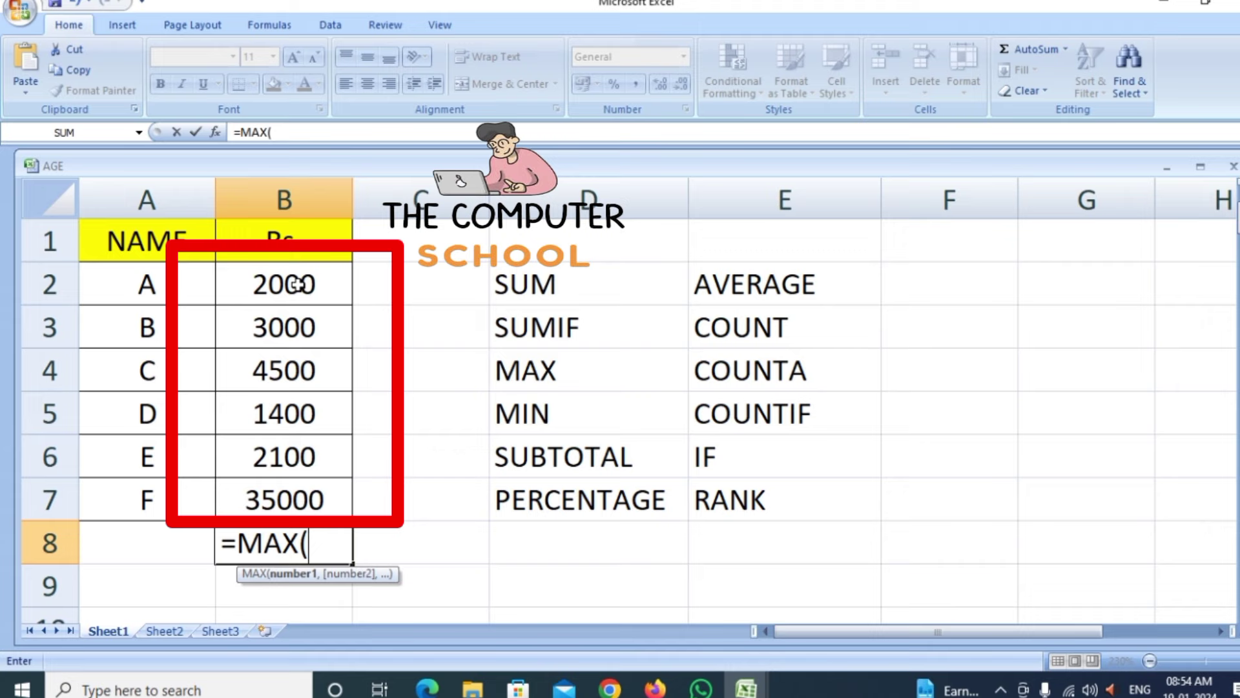
drag(297, 284, 286, 491)
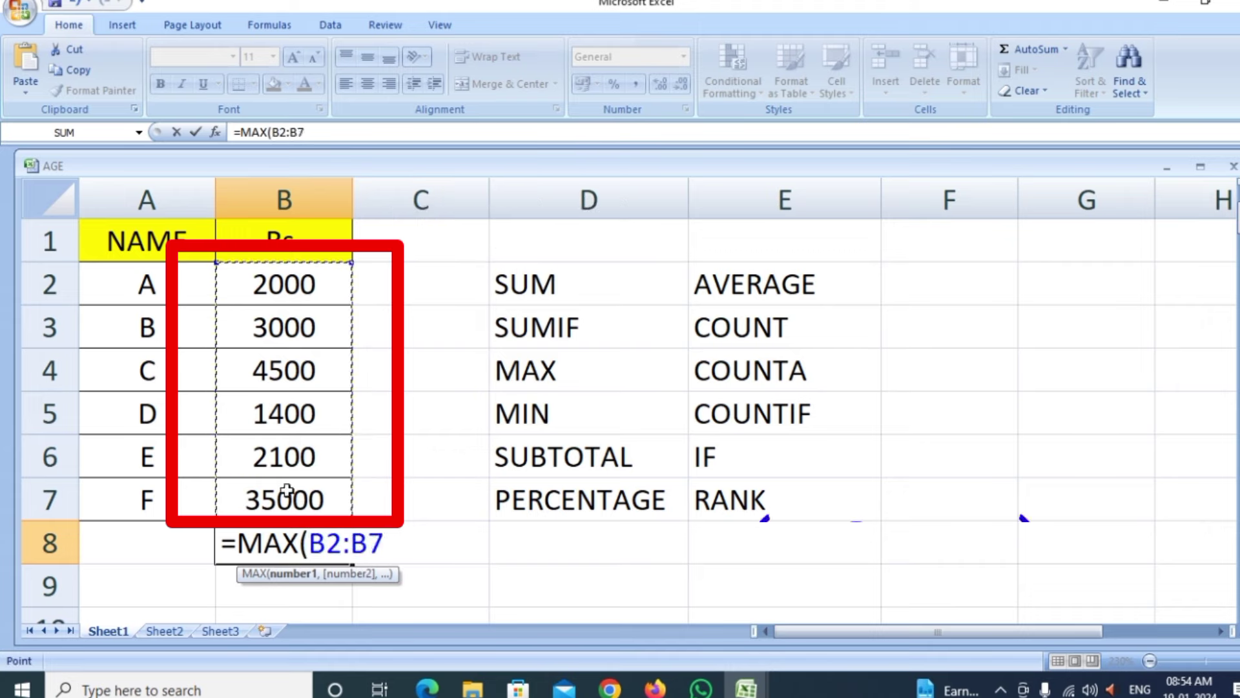
text())
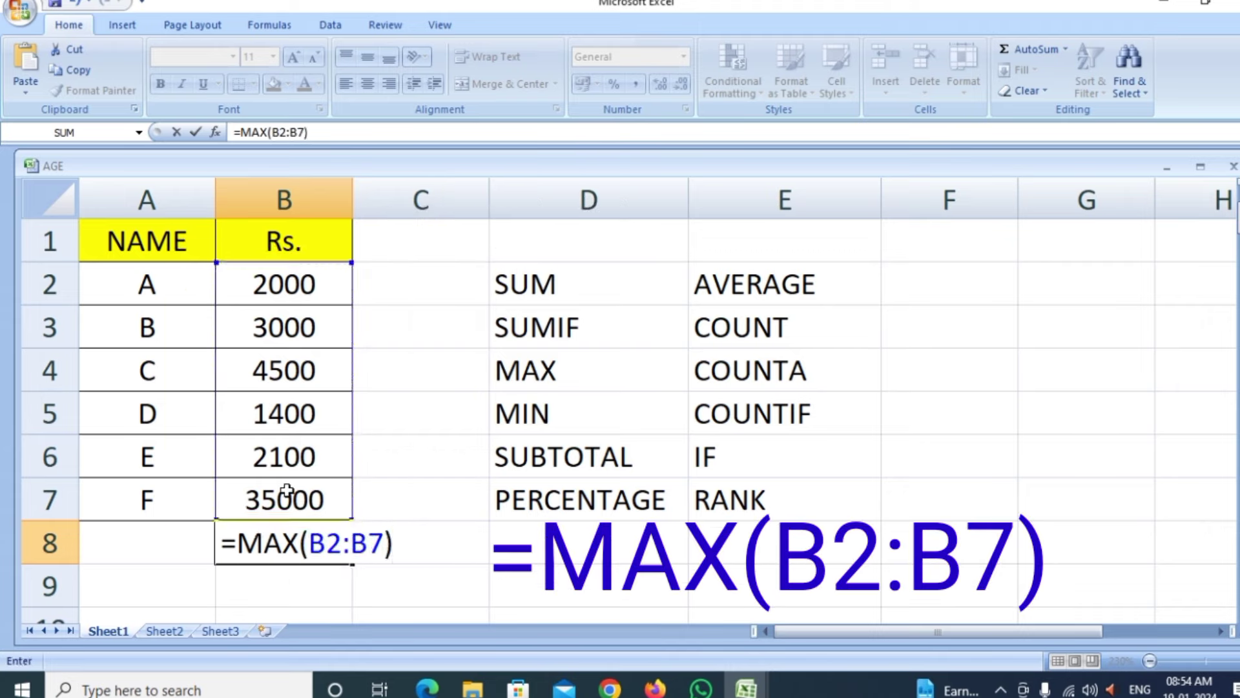
key(Return)
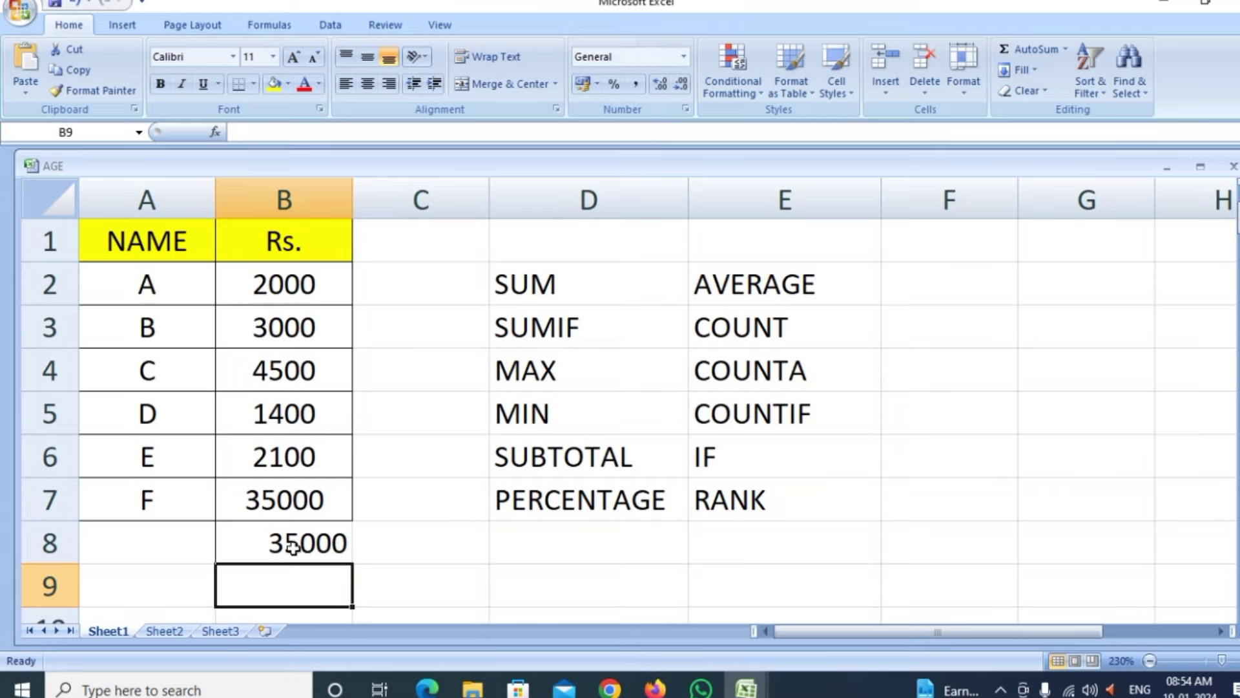
Change C's amount in B4 to 60000 so the maximum becomes 60000.
click(260, 371)
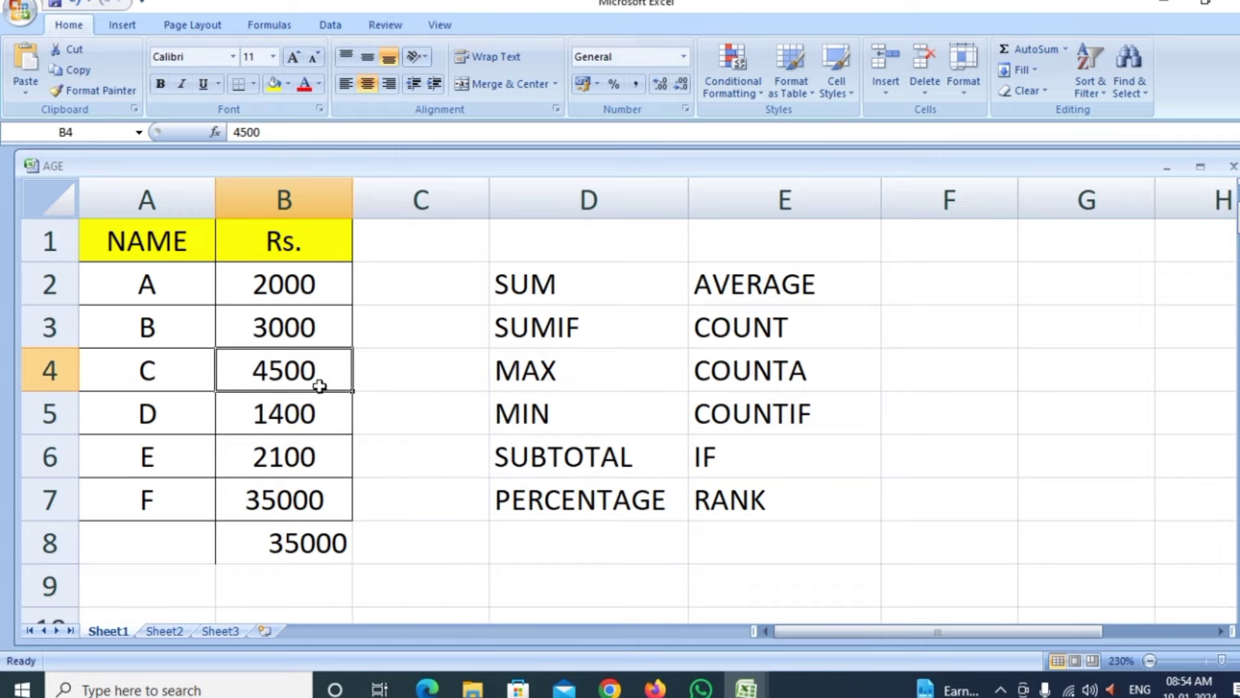
text(6)
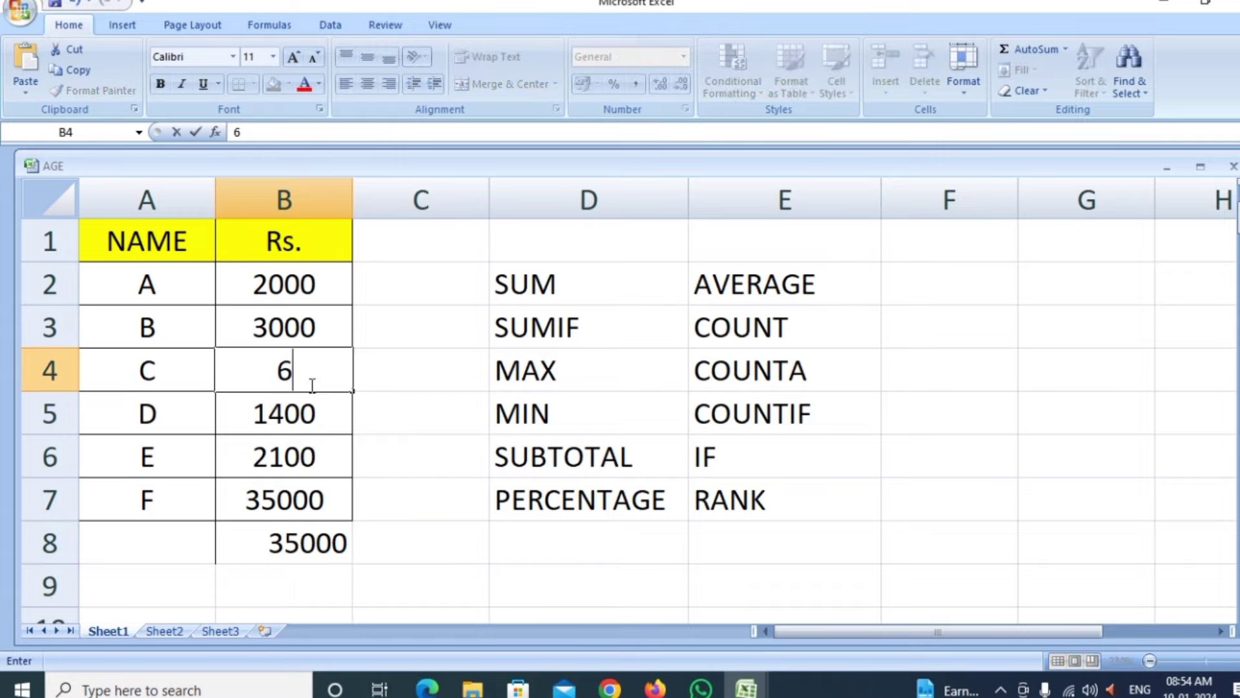
text(0000)
key(Return)
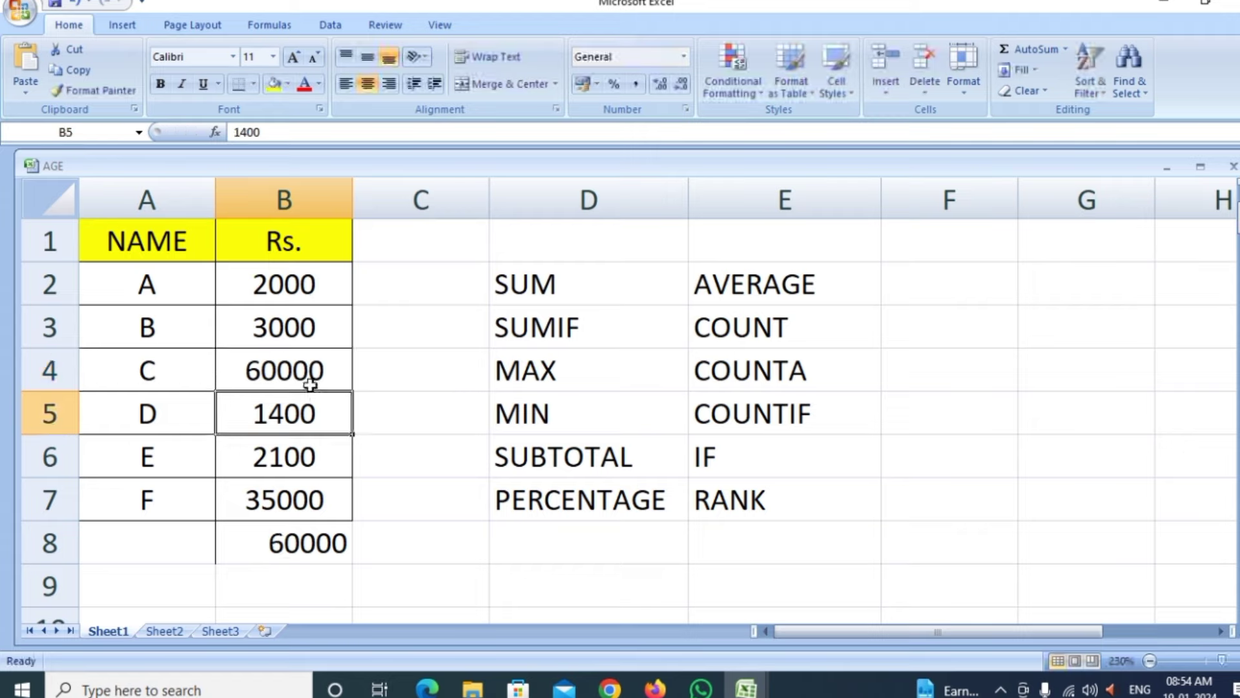
click(451, 540)
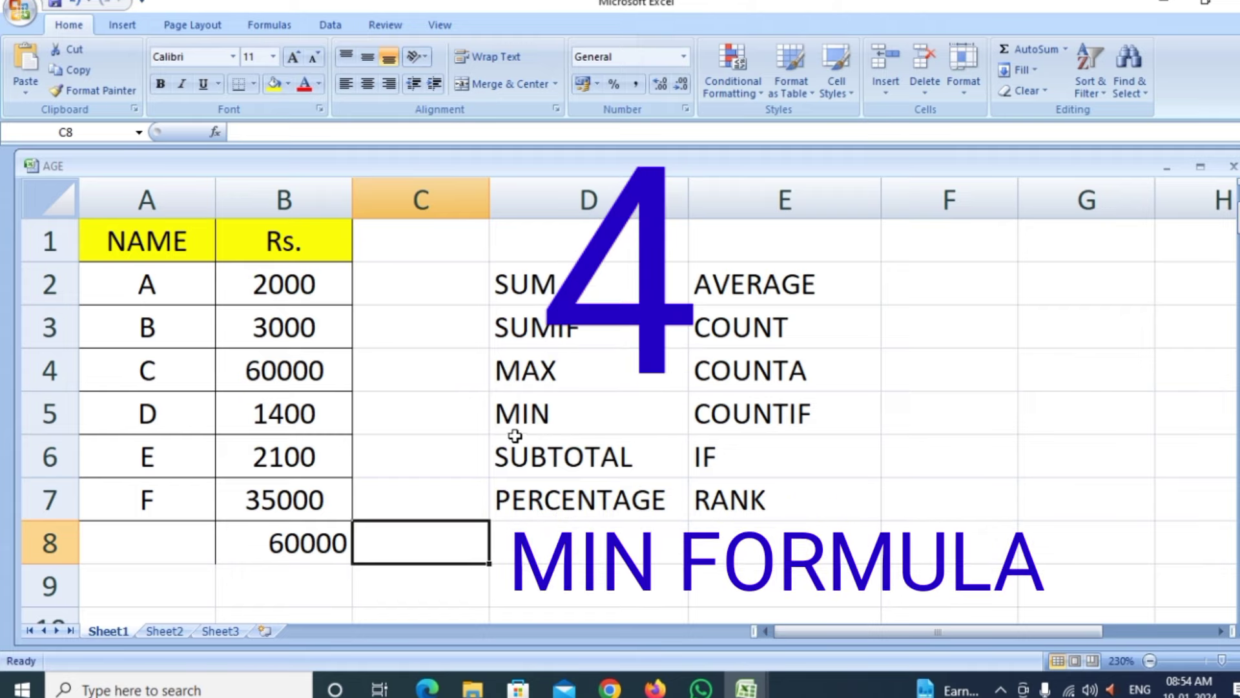
Edit B8's formula from MAX to MIN, making =MIN(B2:B7) return 1400.
click(288, 549)
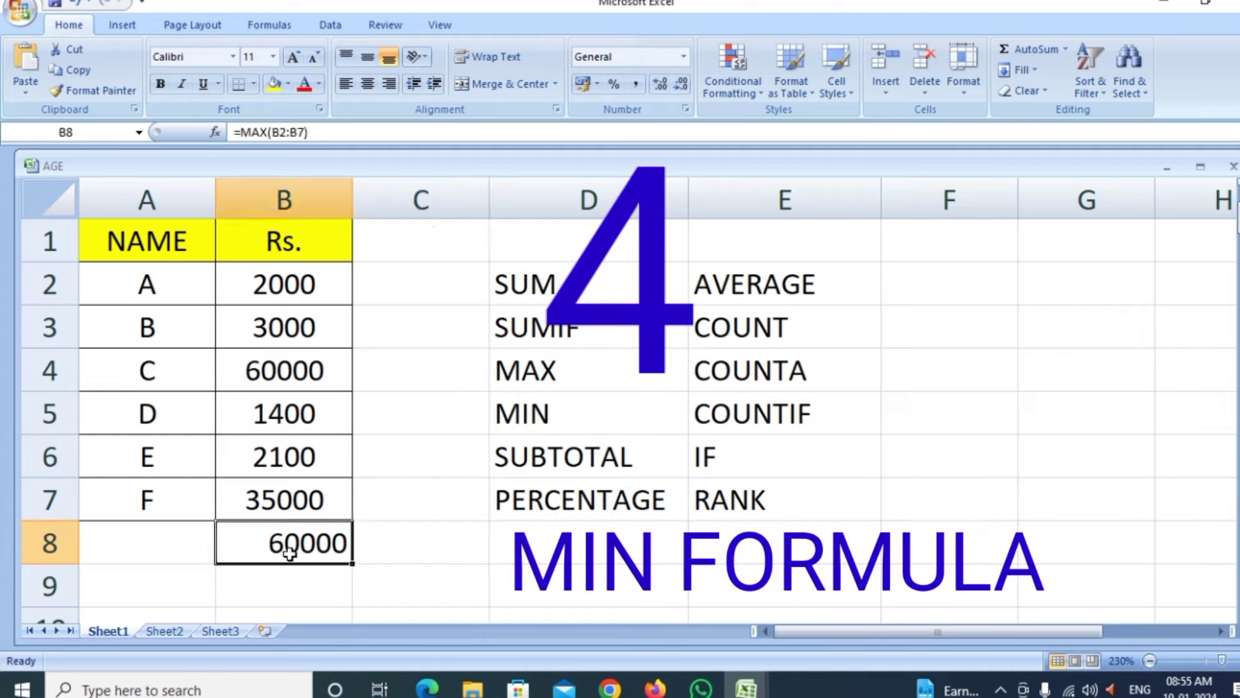
double_click(278, 548)
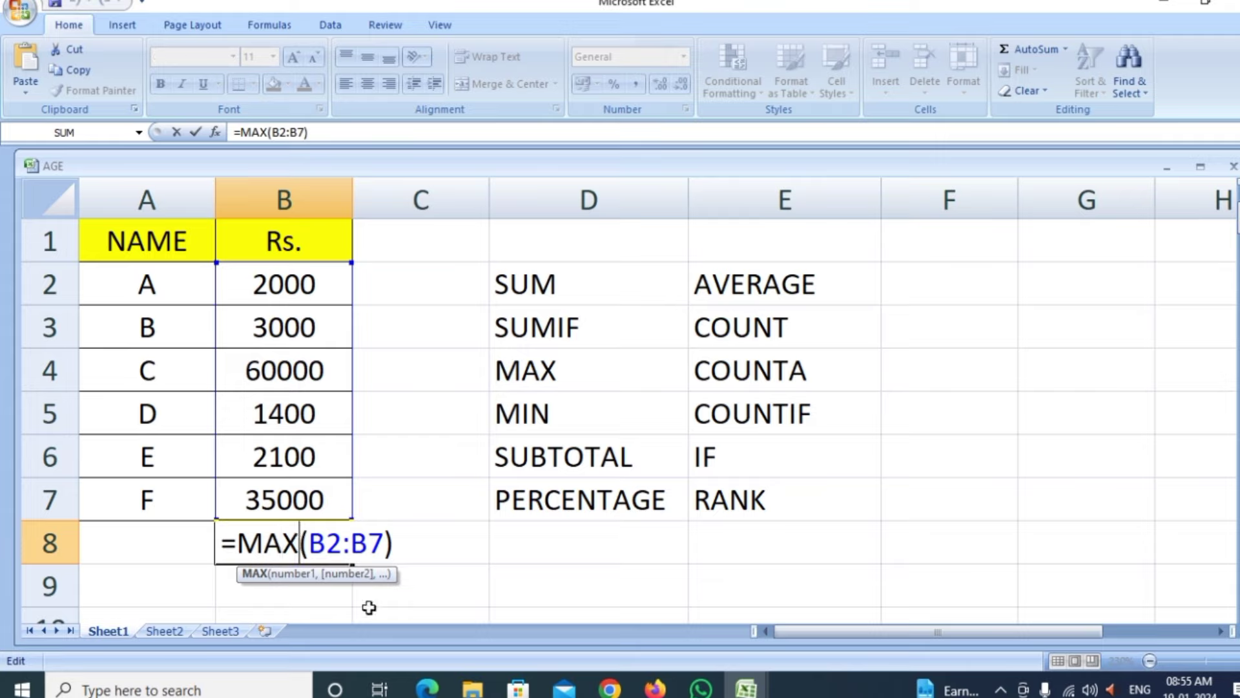
key(BackSpace)
key(BackSpace)
key(BackSpace)
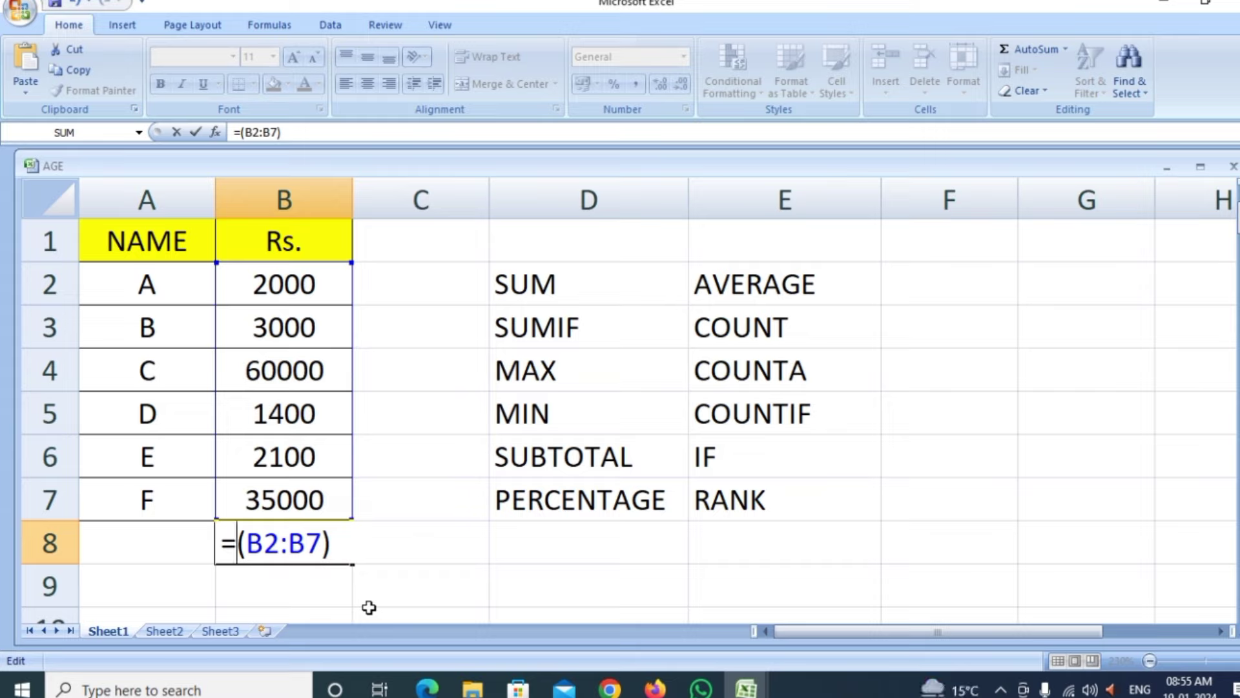
text(MIN)
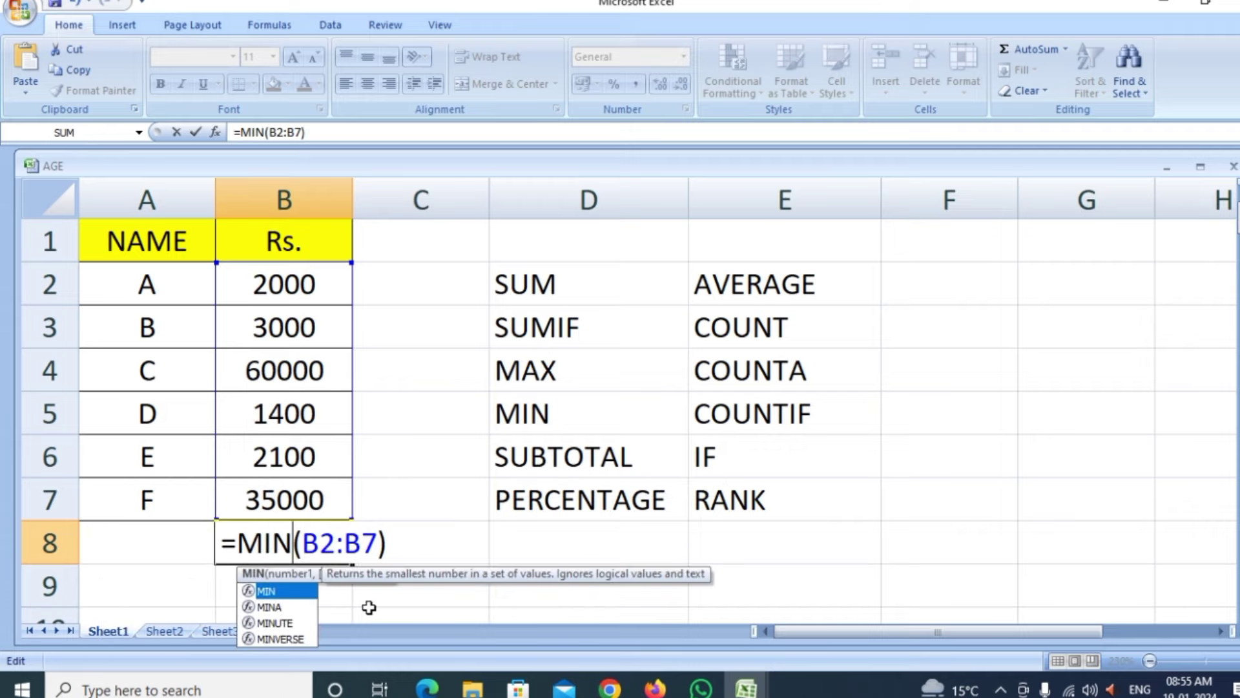
key(Return)
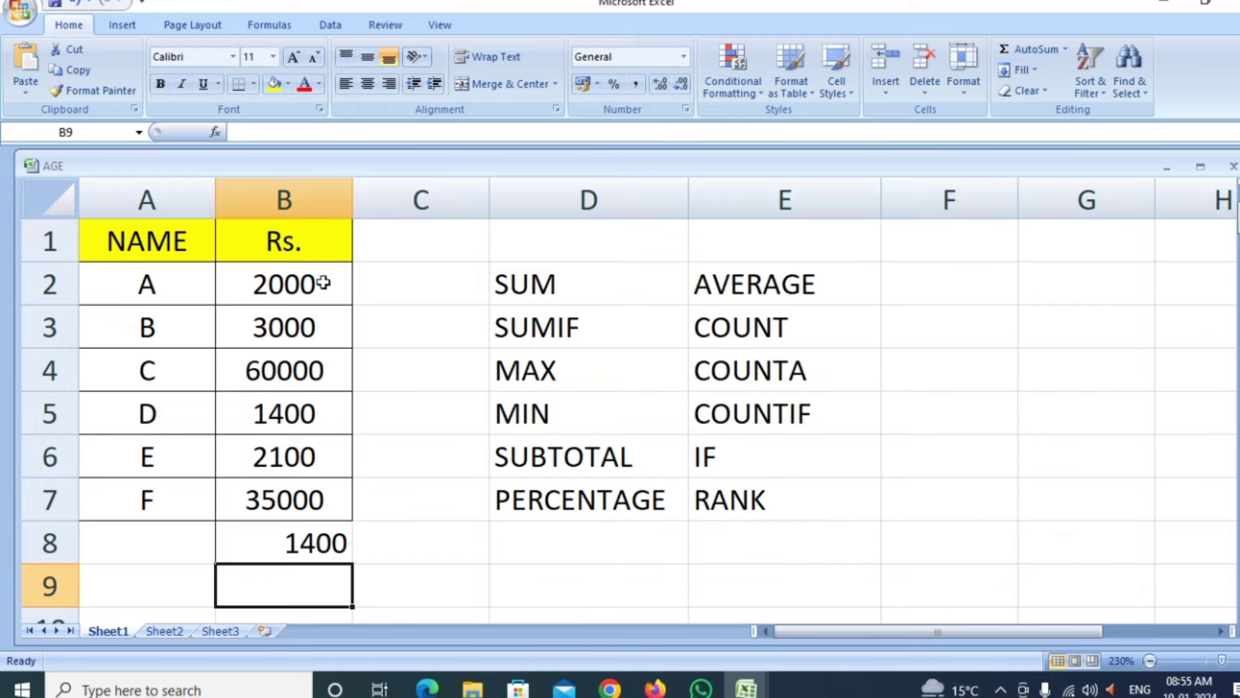
Change A's amount in B2 to 1000 and check that B8's minimum drops to 1000.
click(288, 284)
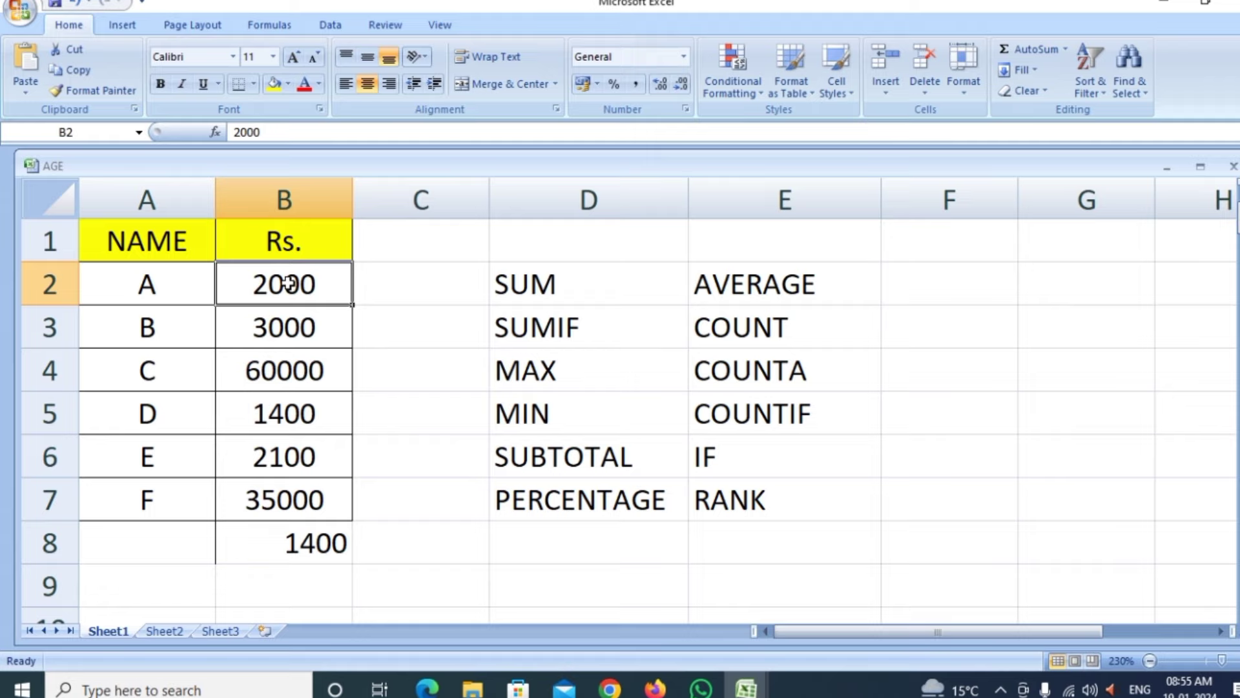
text(1000)
click(452, 489)
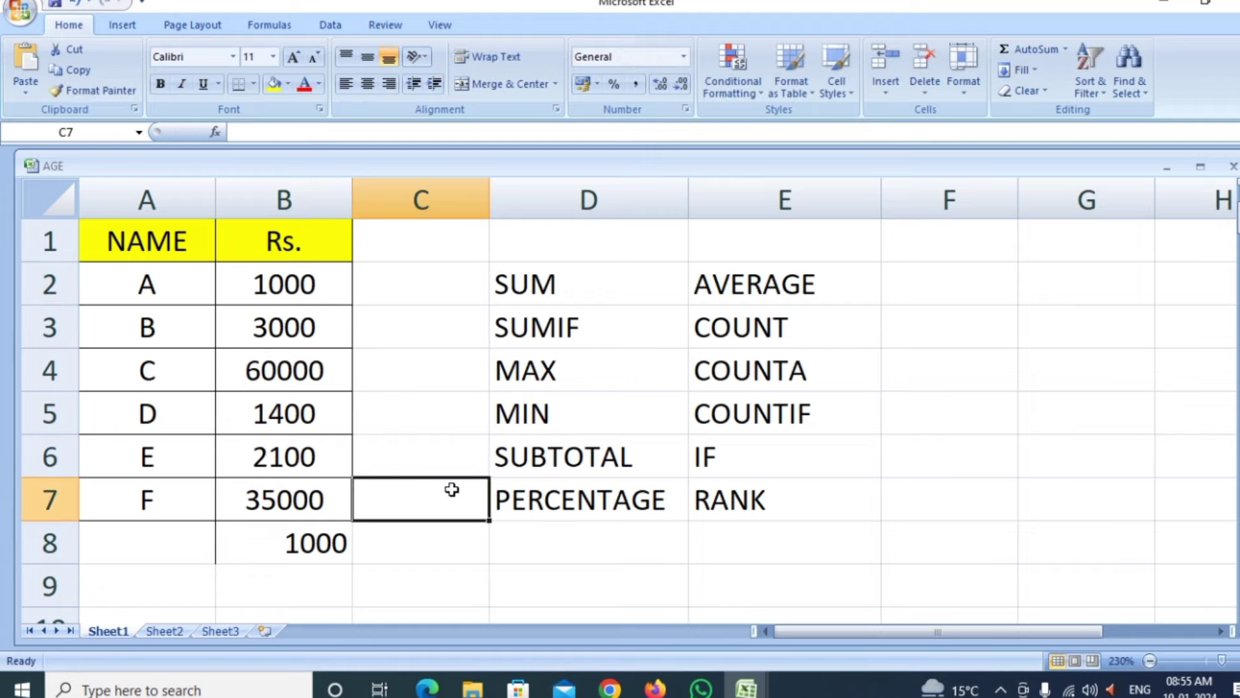
click(292, 549)
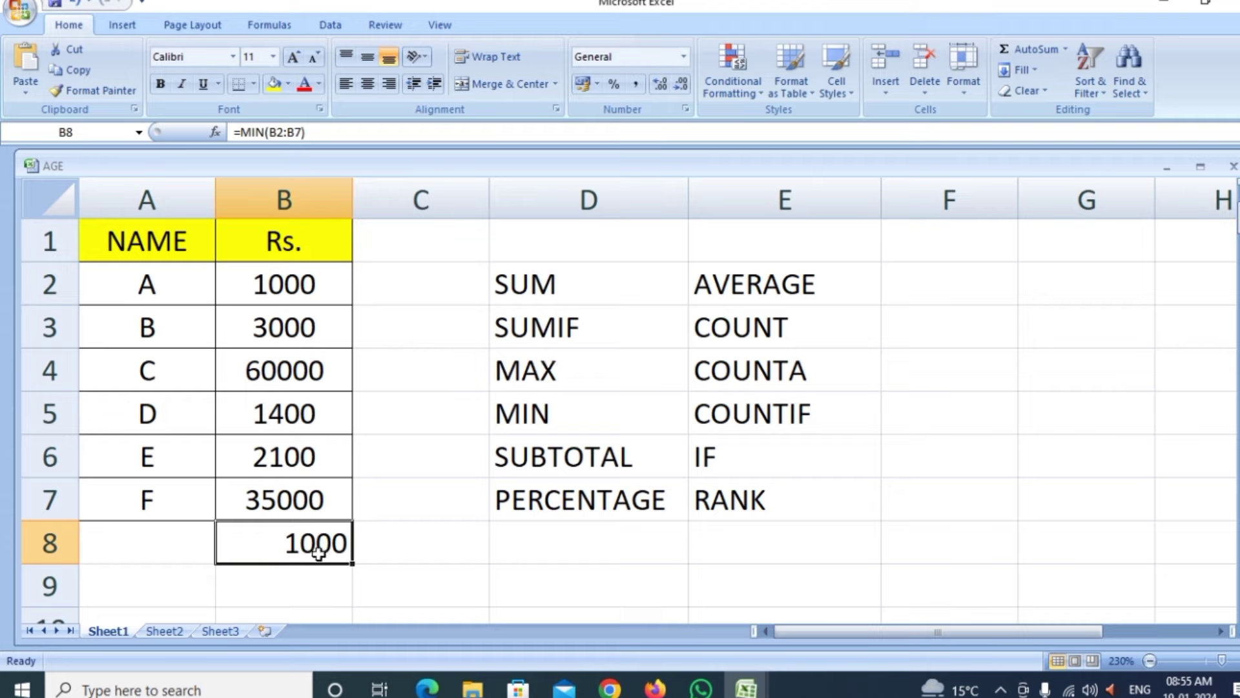
Clear the old MIN result from cell B8.
text(=)
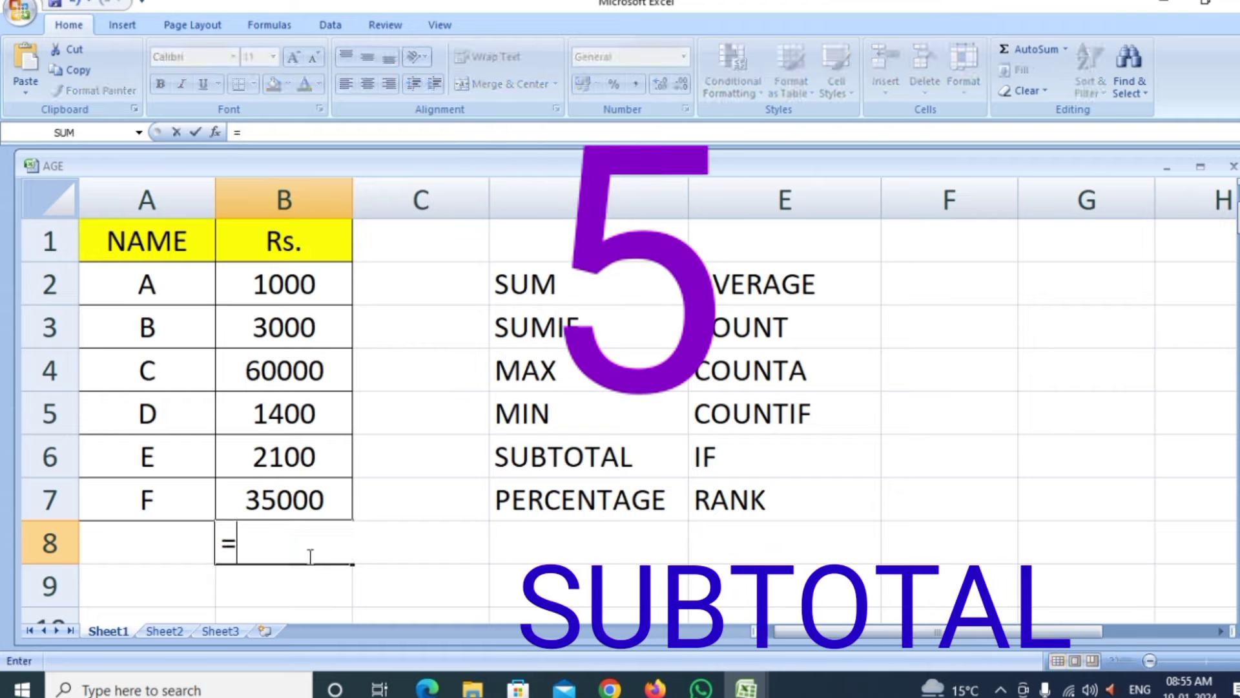
key(BackSpace)
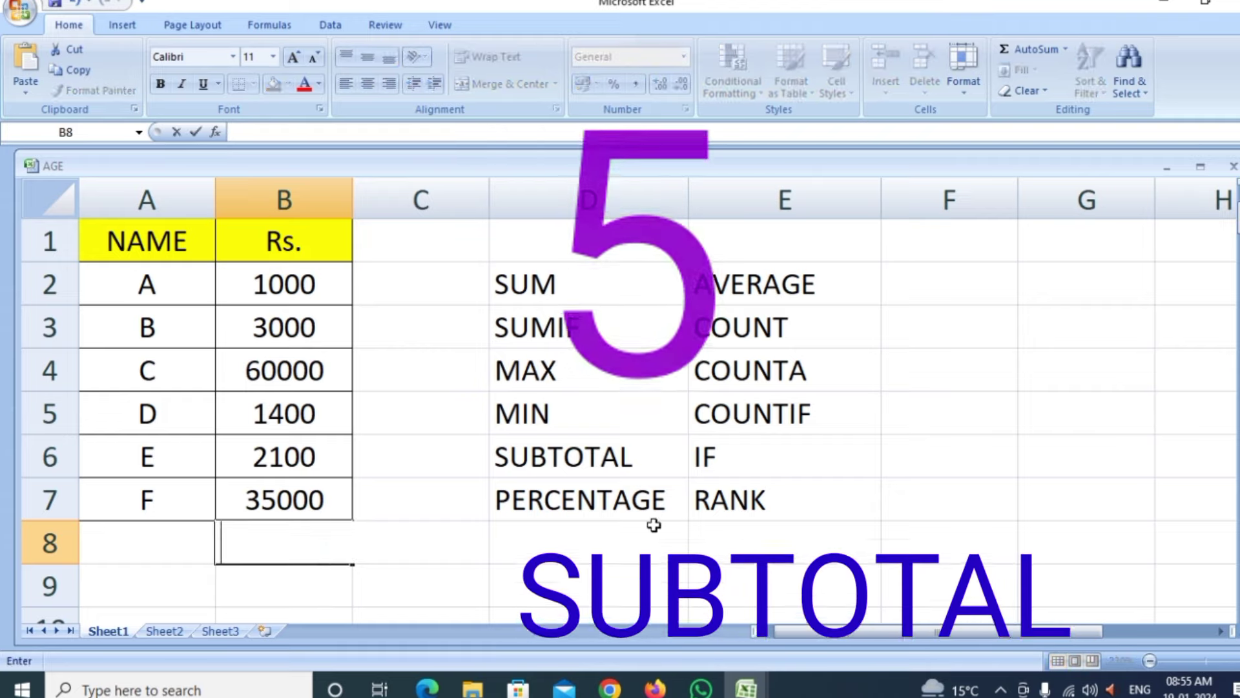
click(601, 452)
click(291, 531)
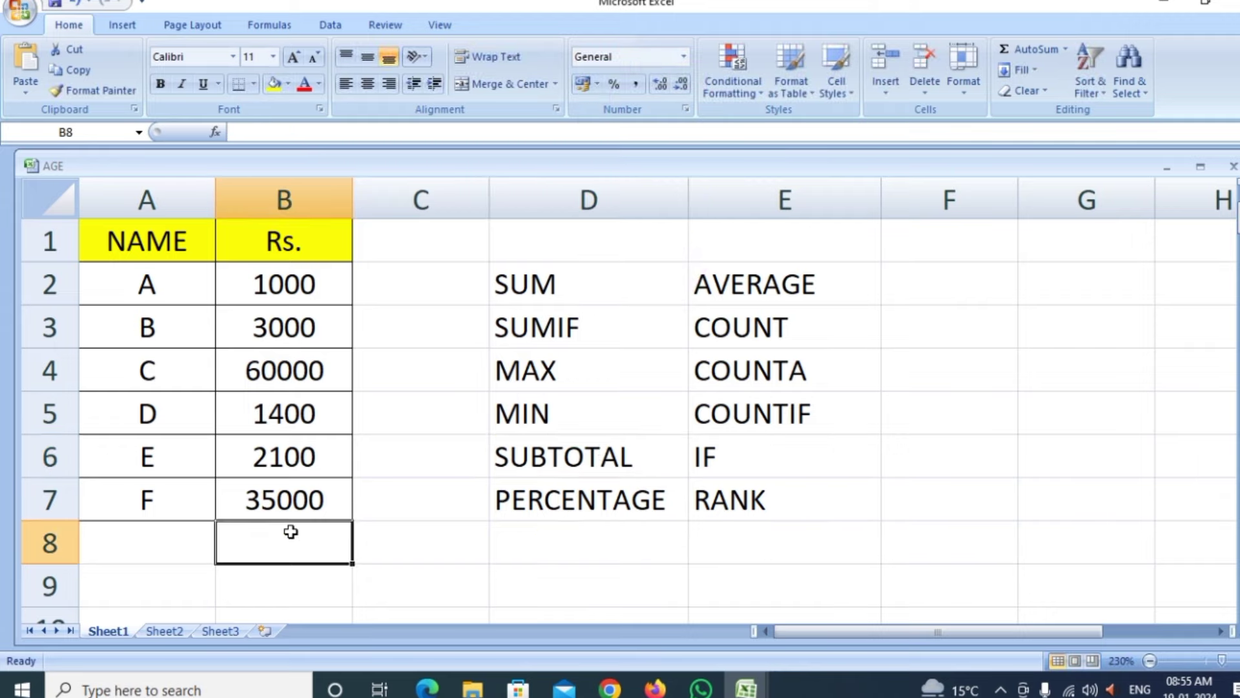
Enter =SUBTOTAL(109,B2:B7) in B8, returning 102500.
text(=SUB)
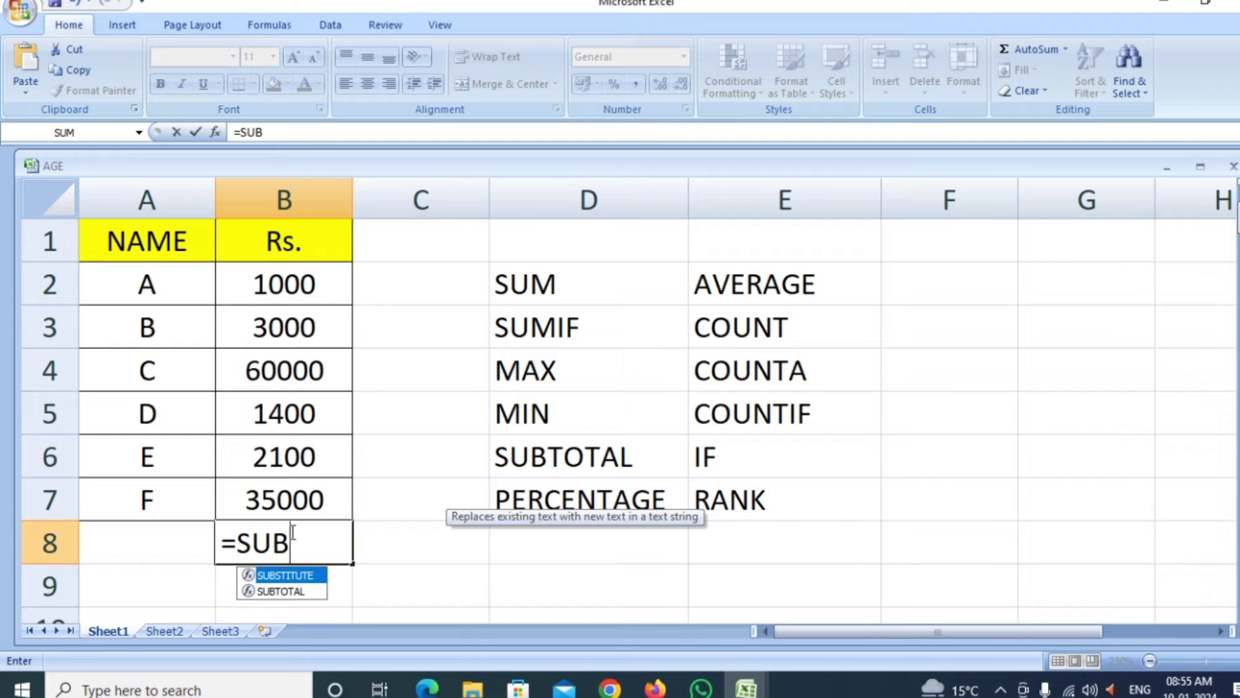
text(TOTAL)
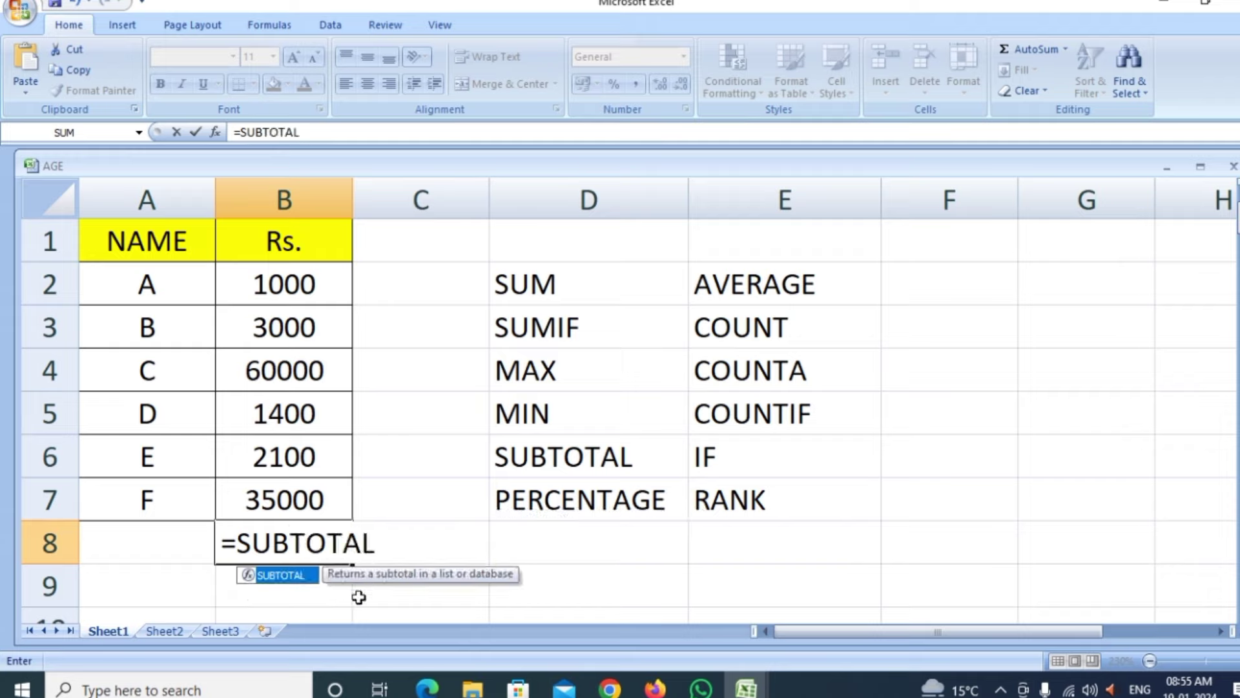
text(()
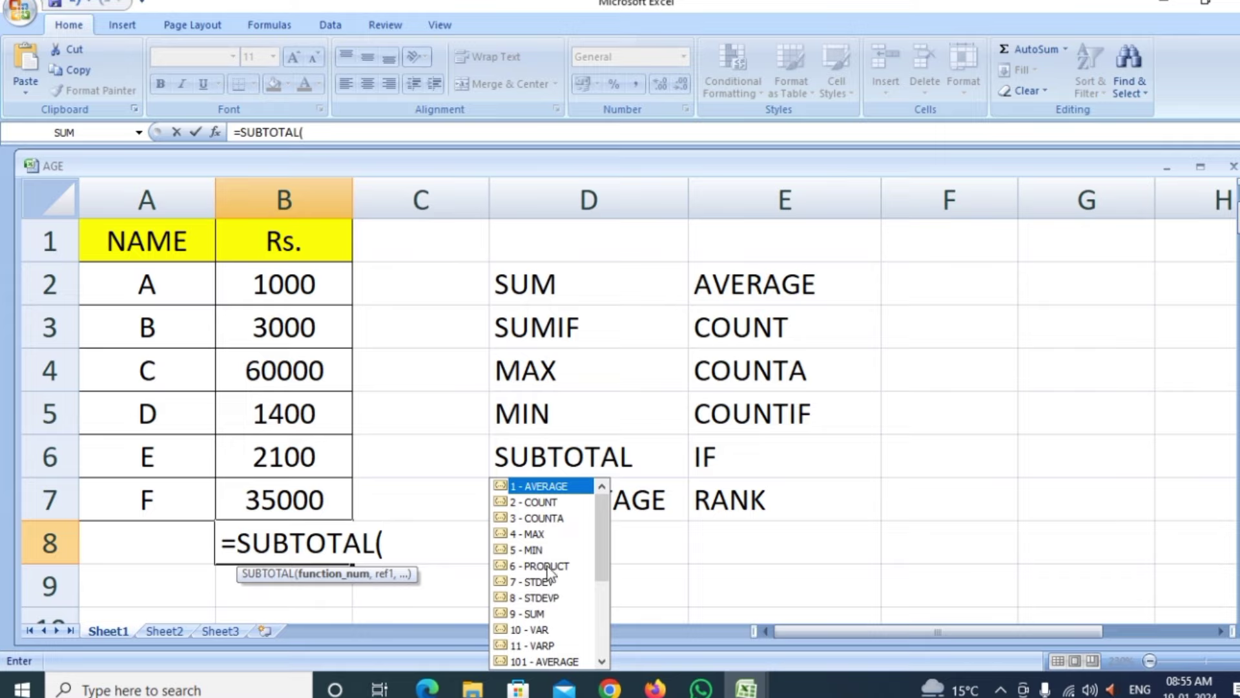
scroll(547, 569, down, 2)
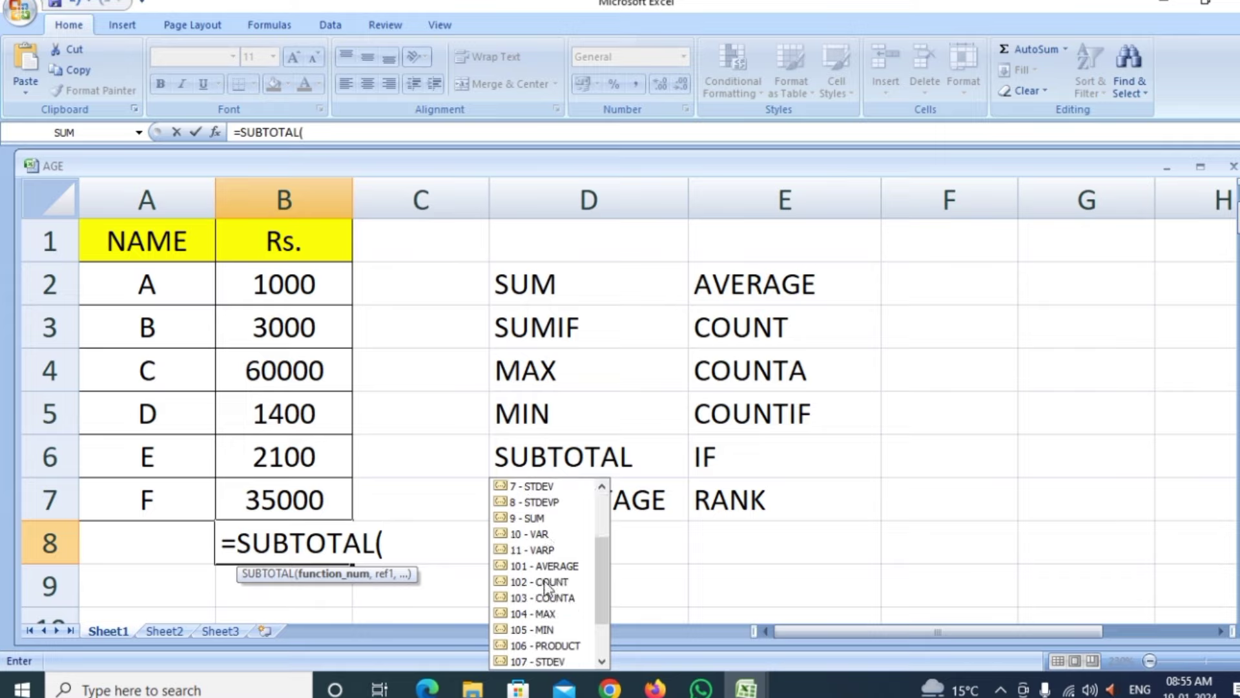
scroll(559, 646, down, 1)
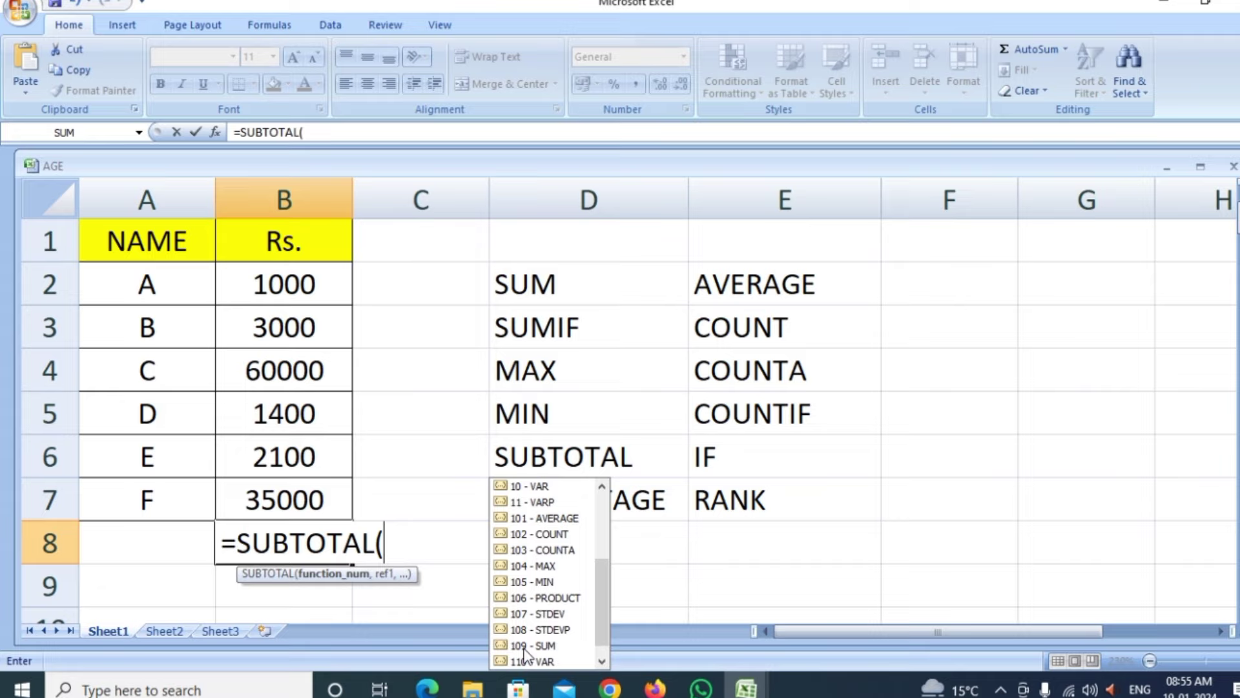
click(525, 646)
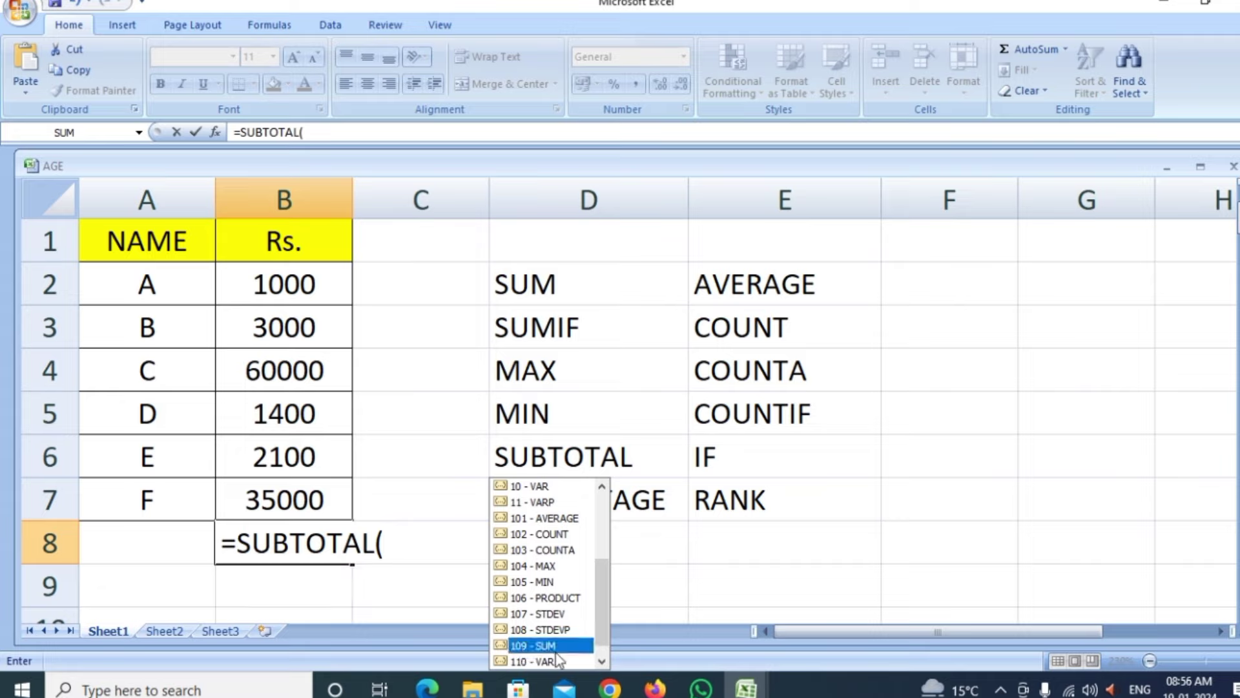
double_click(546, 646)
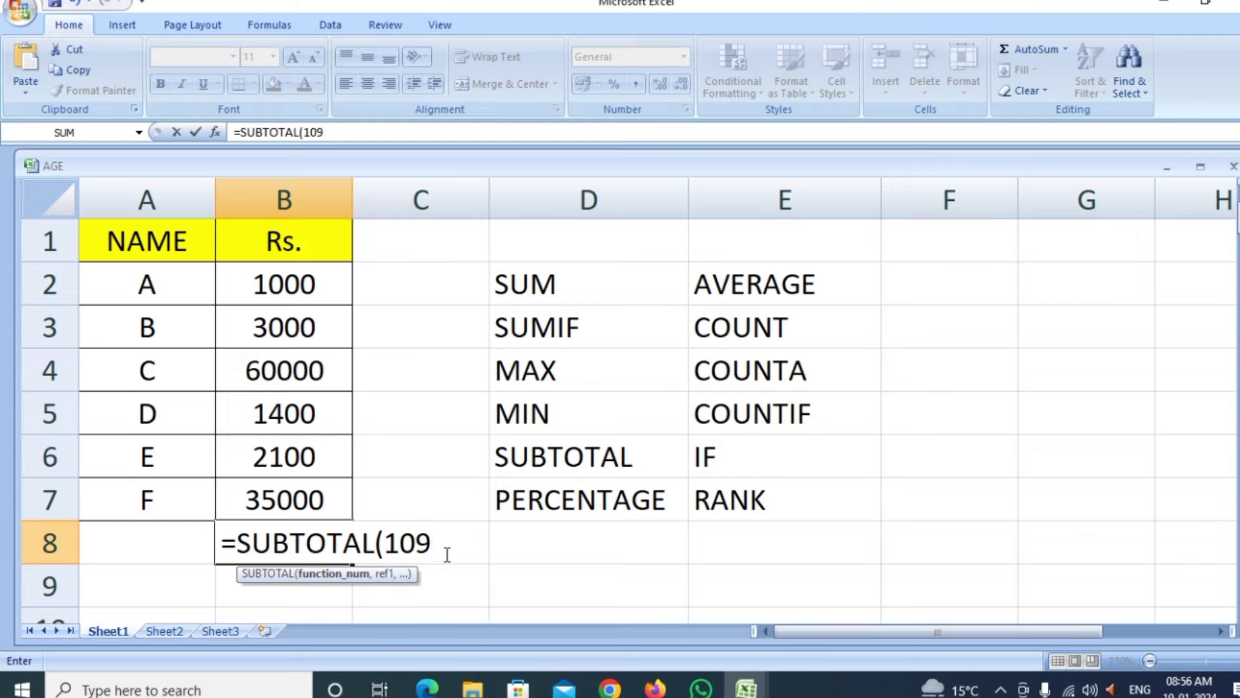
text(,)
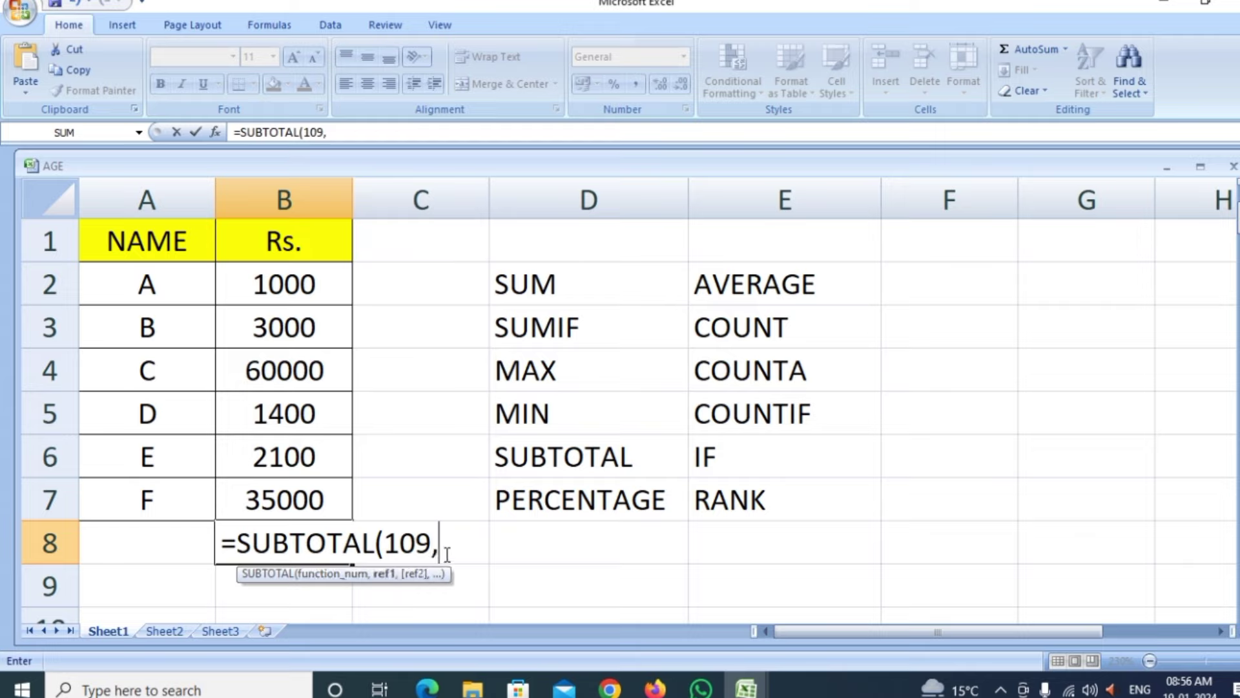
drag(297, 284, 293, 494)
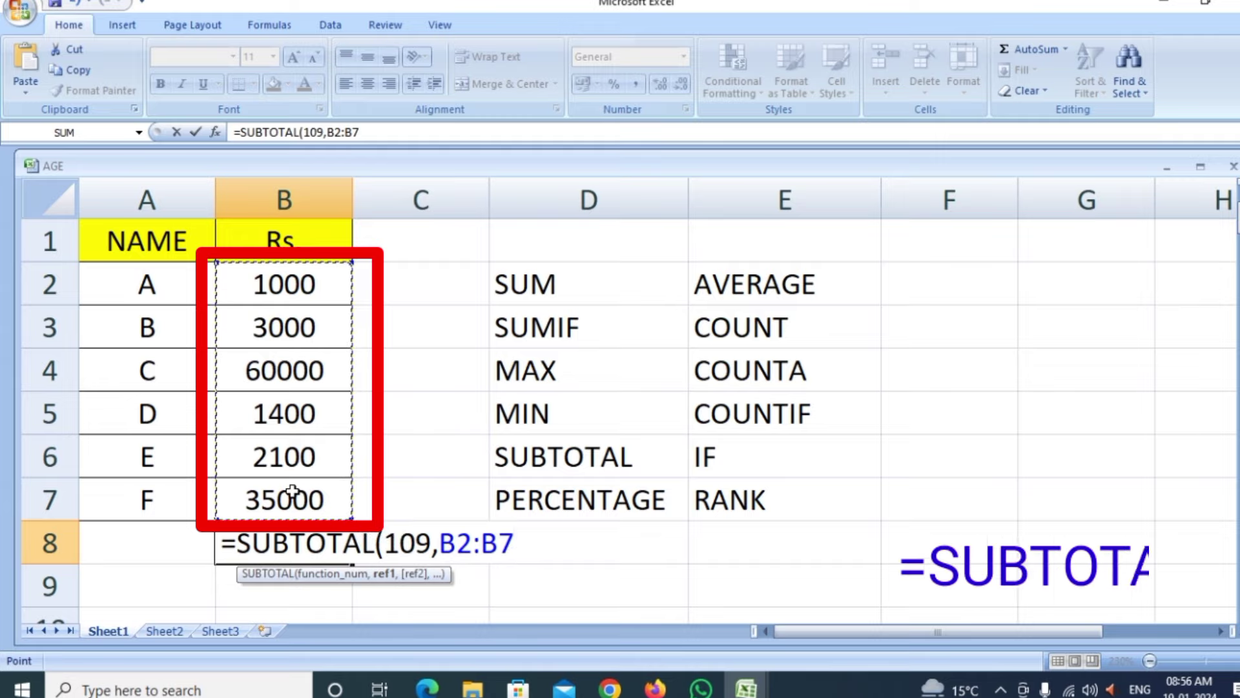
text())
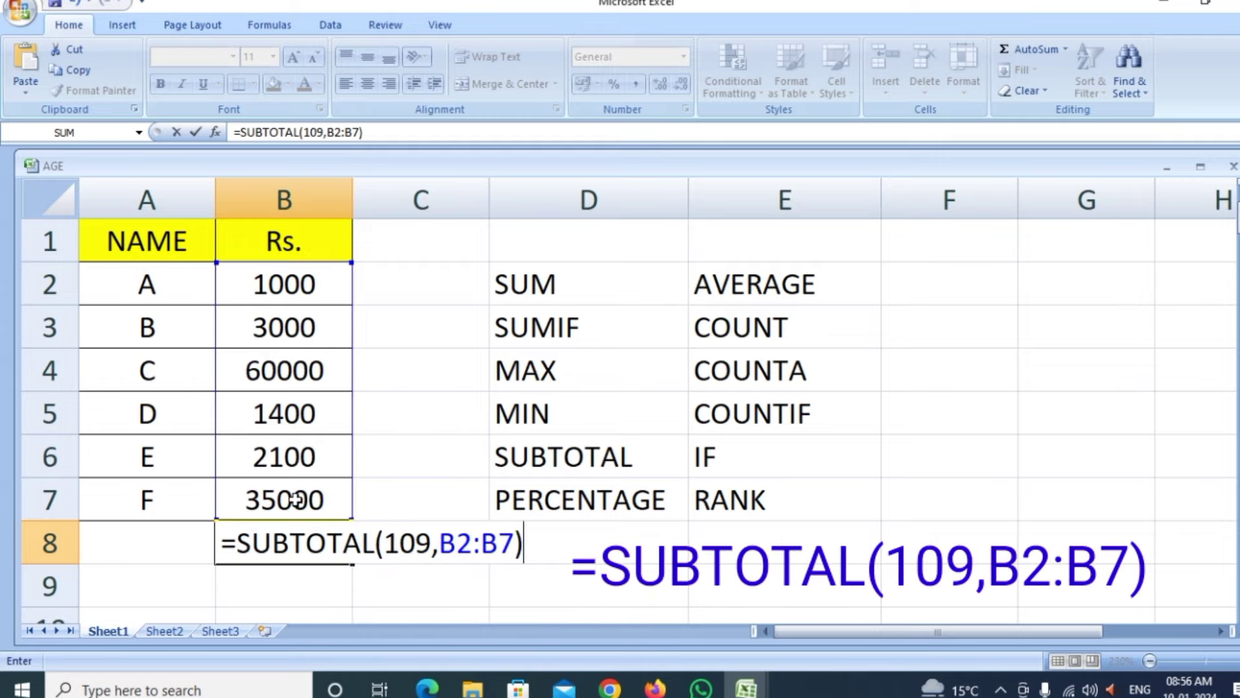
key(Return)
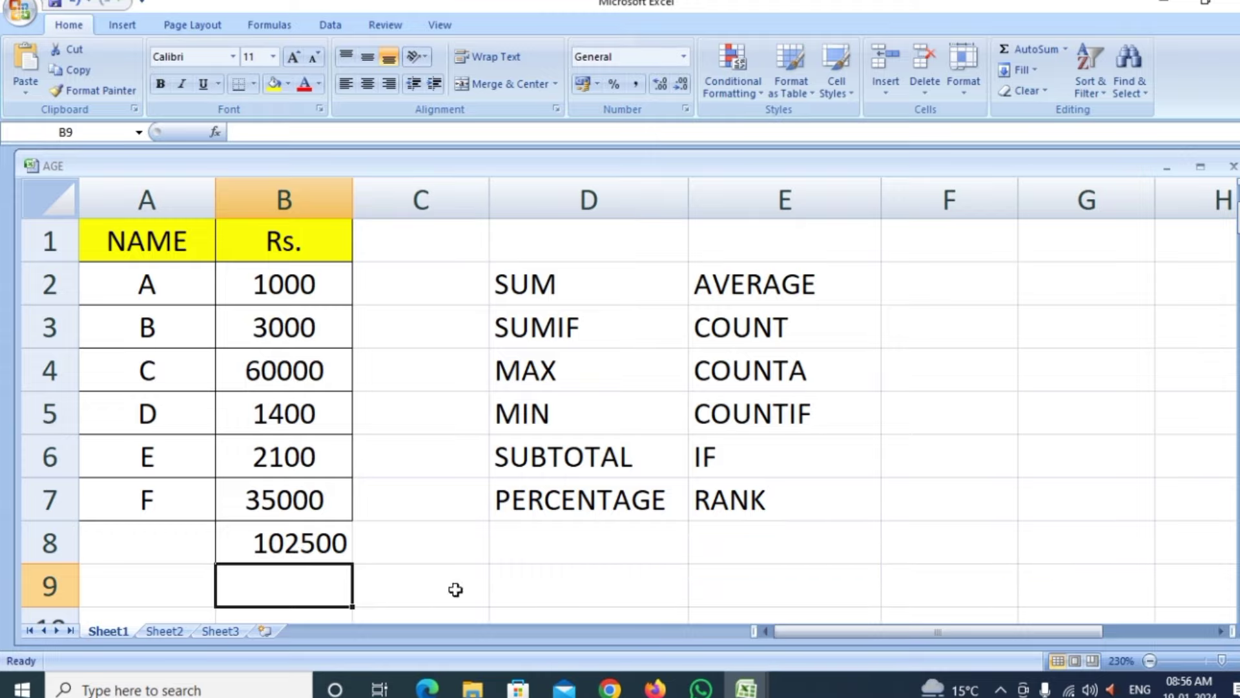
Enter =SUM(B2:B7) in D9, showing 102500 to match B8.
click(497, 580)
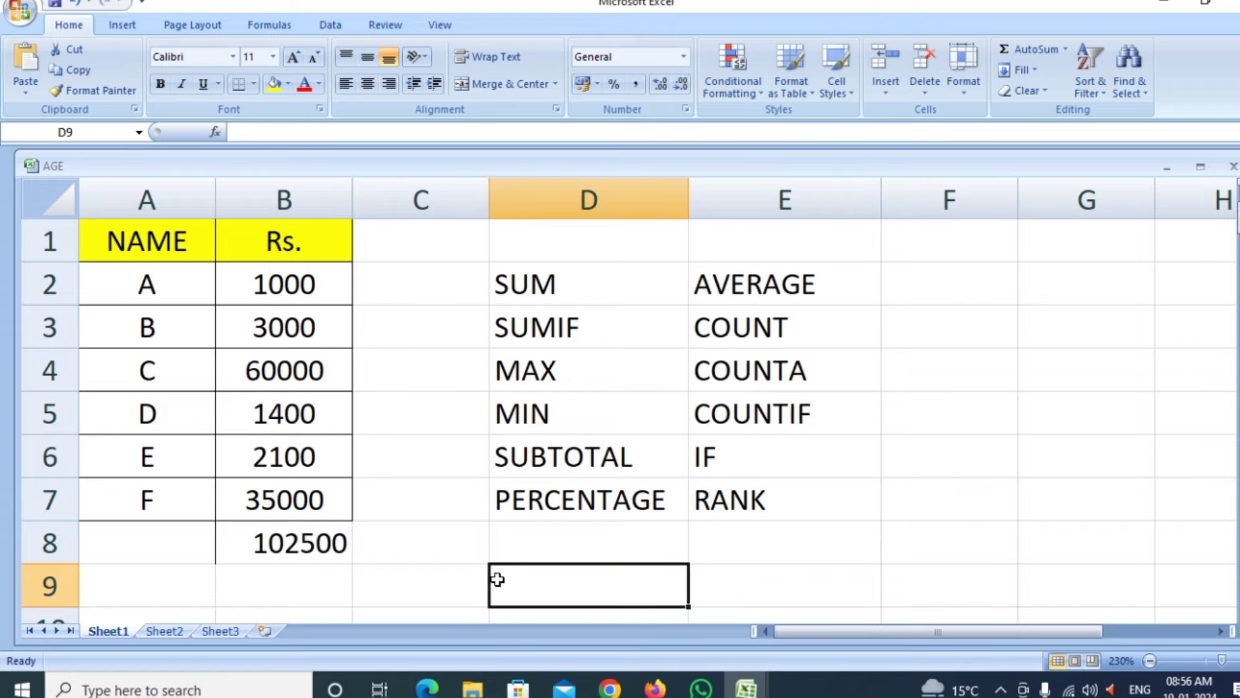
text(=SUM)
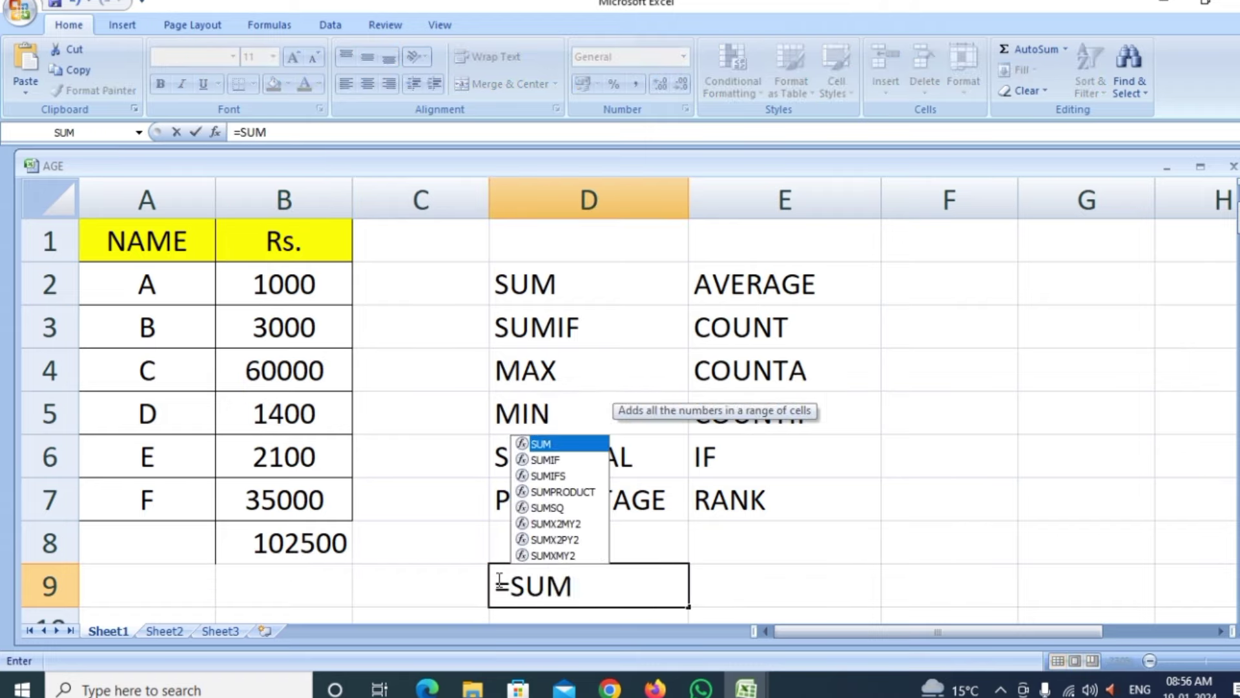
text(()
drag(285, 285, 293, 491)
text())
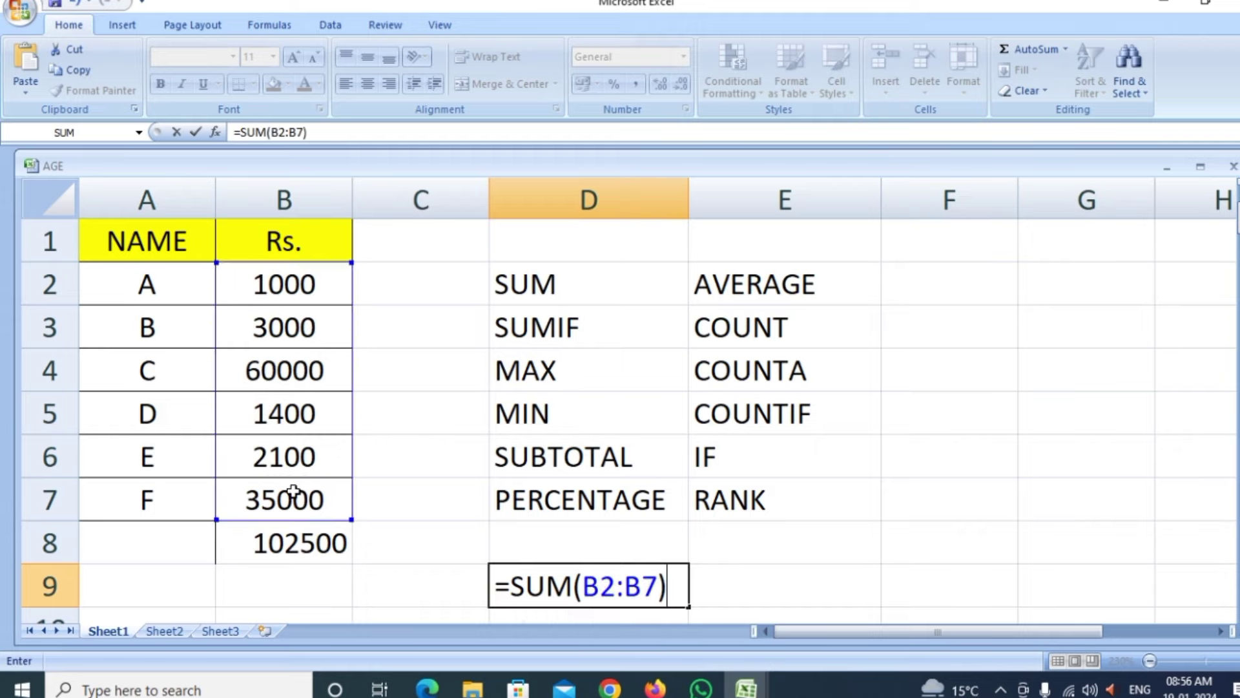
key(Return)
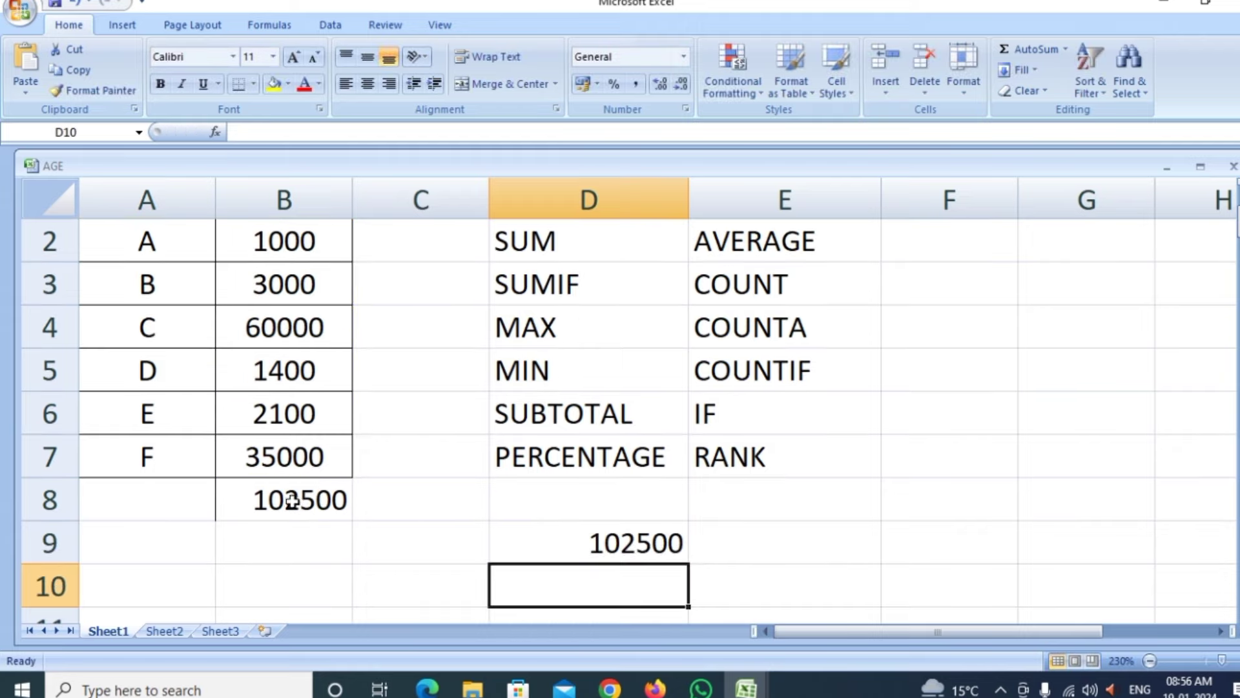
scroll(833, 589, up, 1)
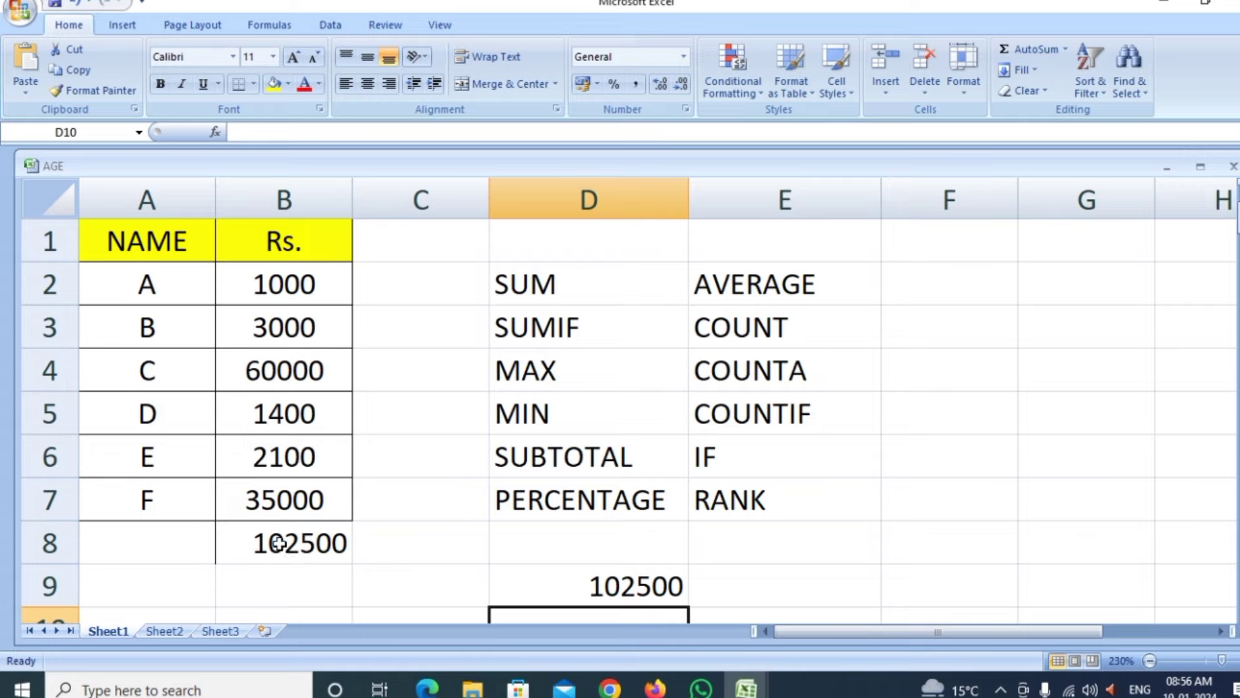
Compare the SUBTOTAL formula in B8 with the SUM formula in D9.
click(278, 544)
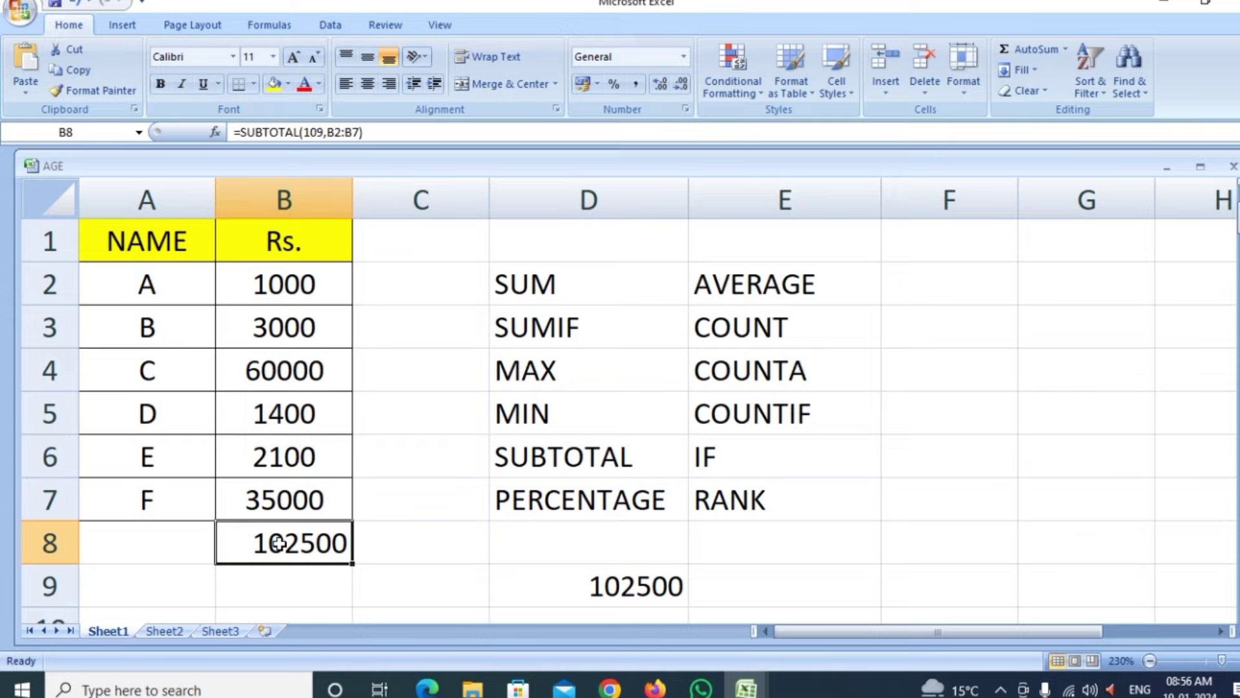
click(632, 586)
click(320, 551)
Apply Filter by Selected Cell's Value to the table A1:B7.
drag(181, 236, 275, 512)
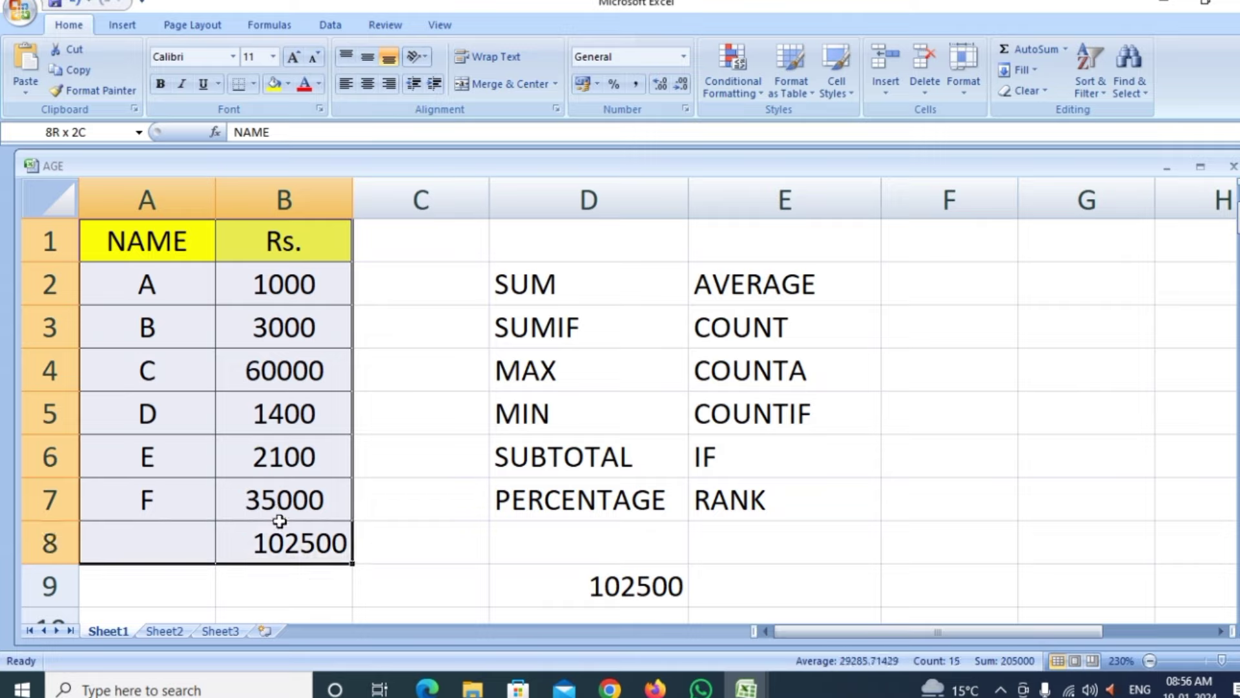
click(244, 270)
click(192, 252)
drag(192, 251, 282, 490)
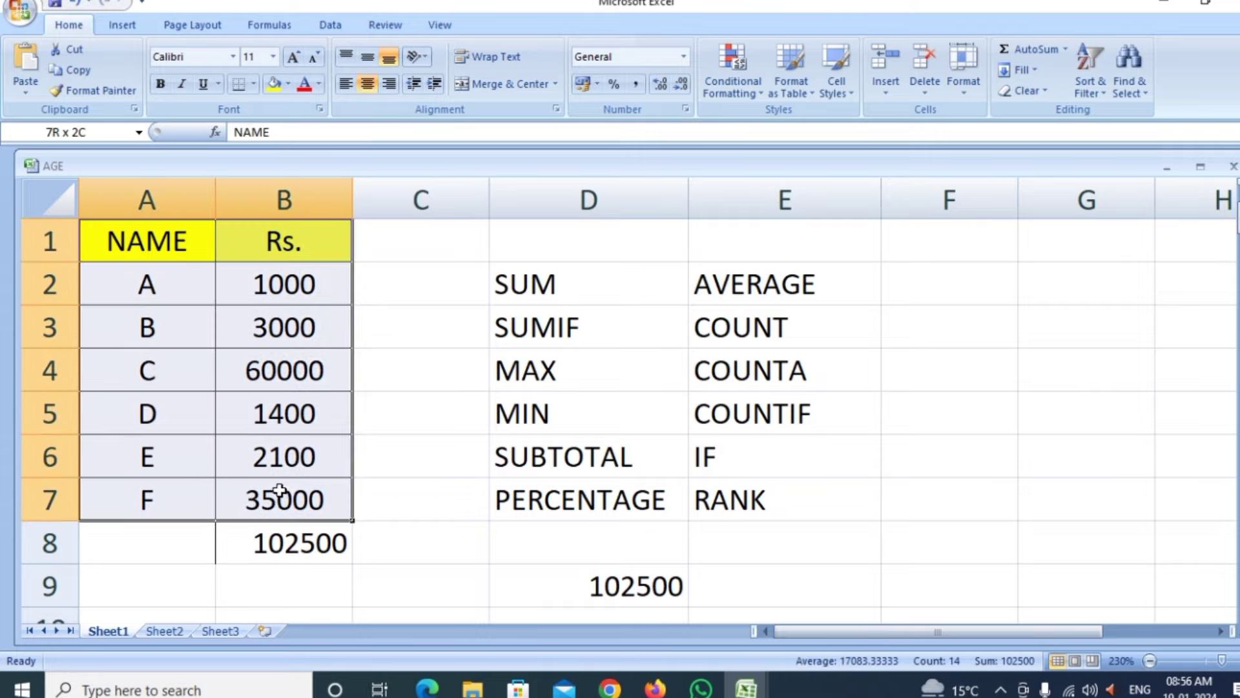
right_click(171, 244)
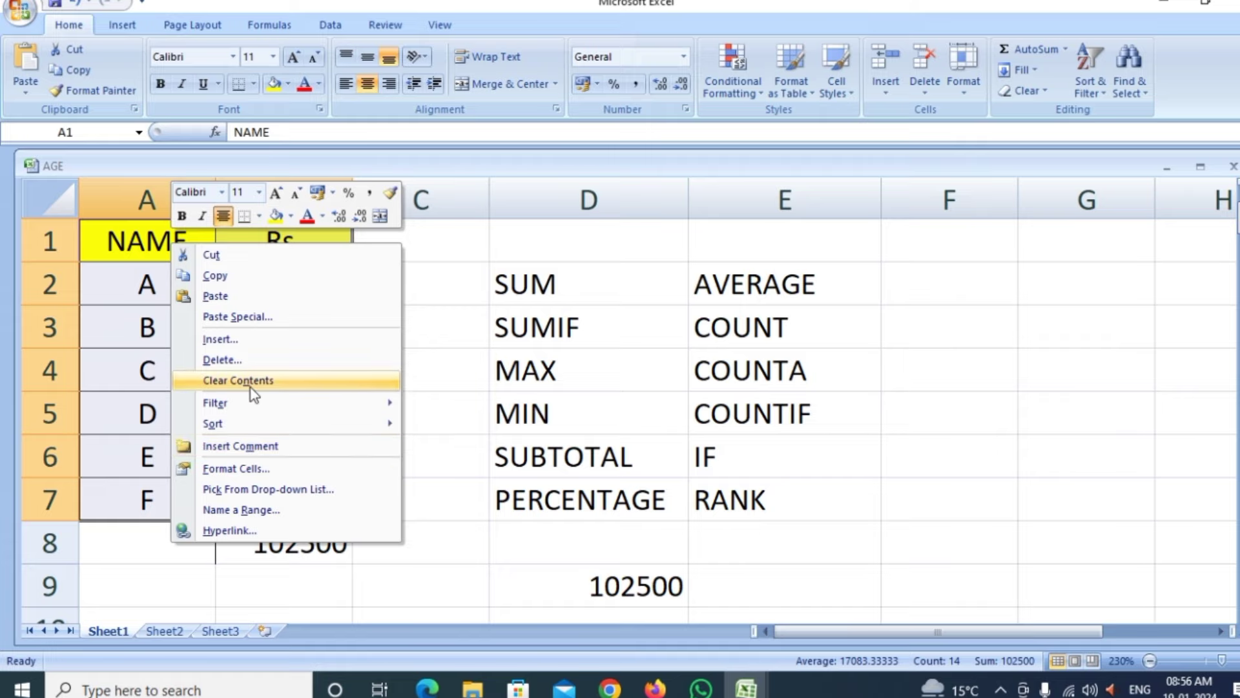
mouse_move(215, 401)
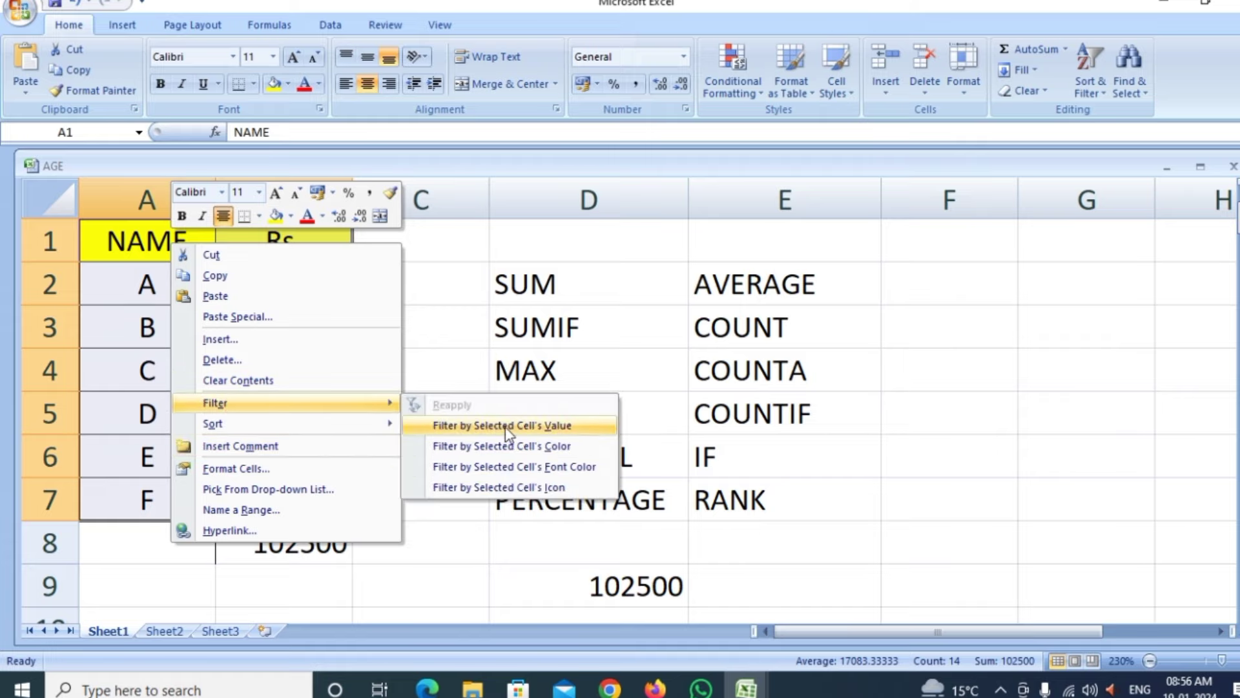
click(505, 427)
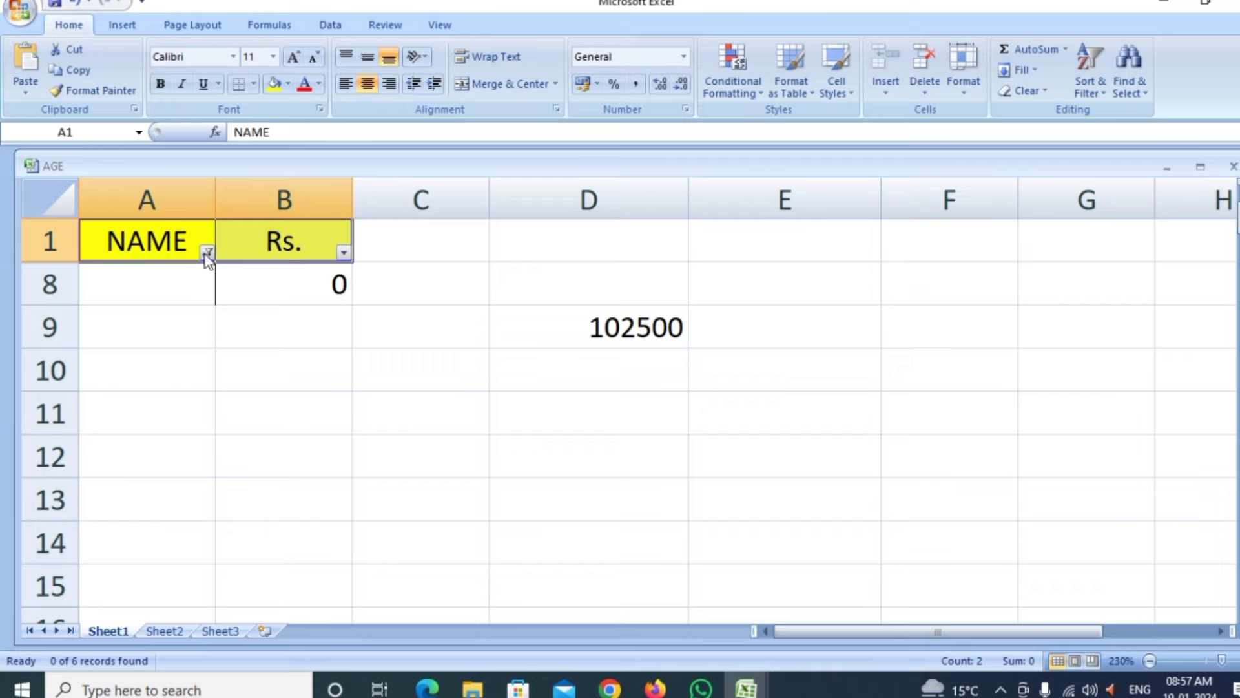
Filter the NAME column to show only C.
click(207, 253)
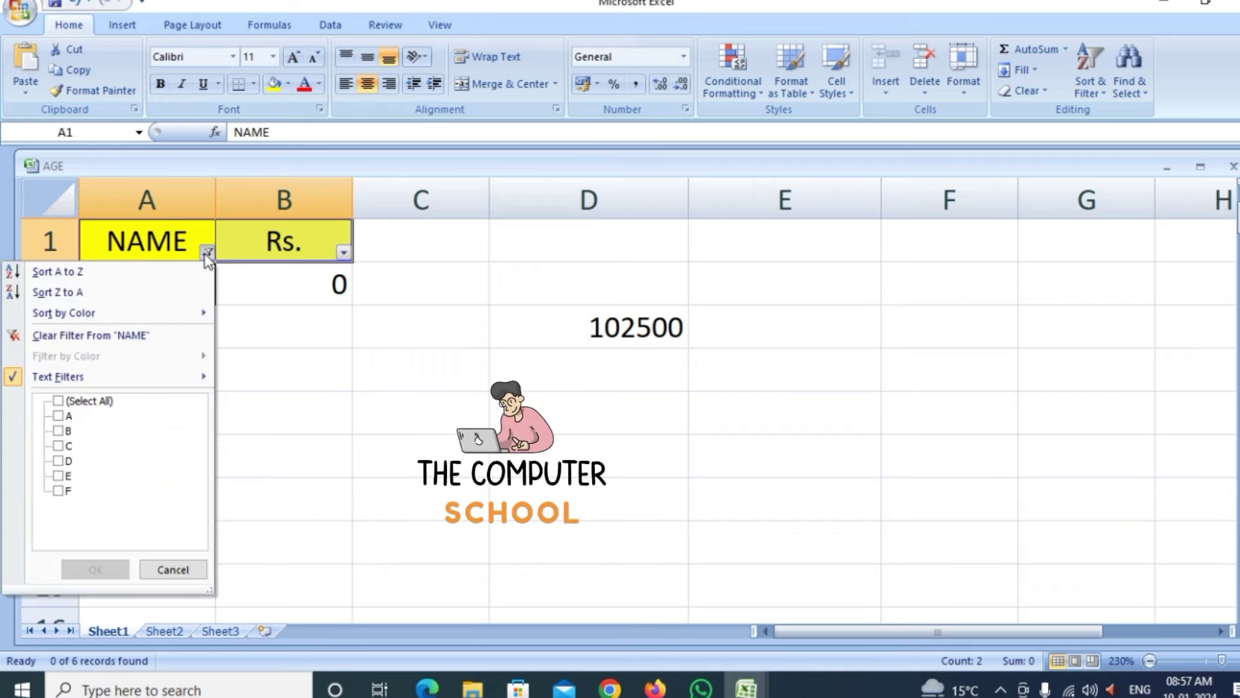
click(58, 400)
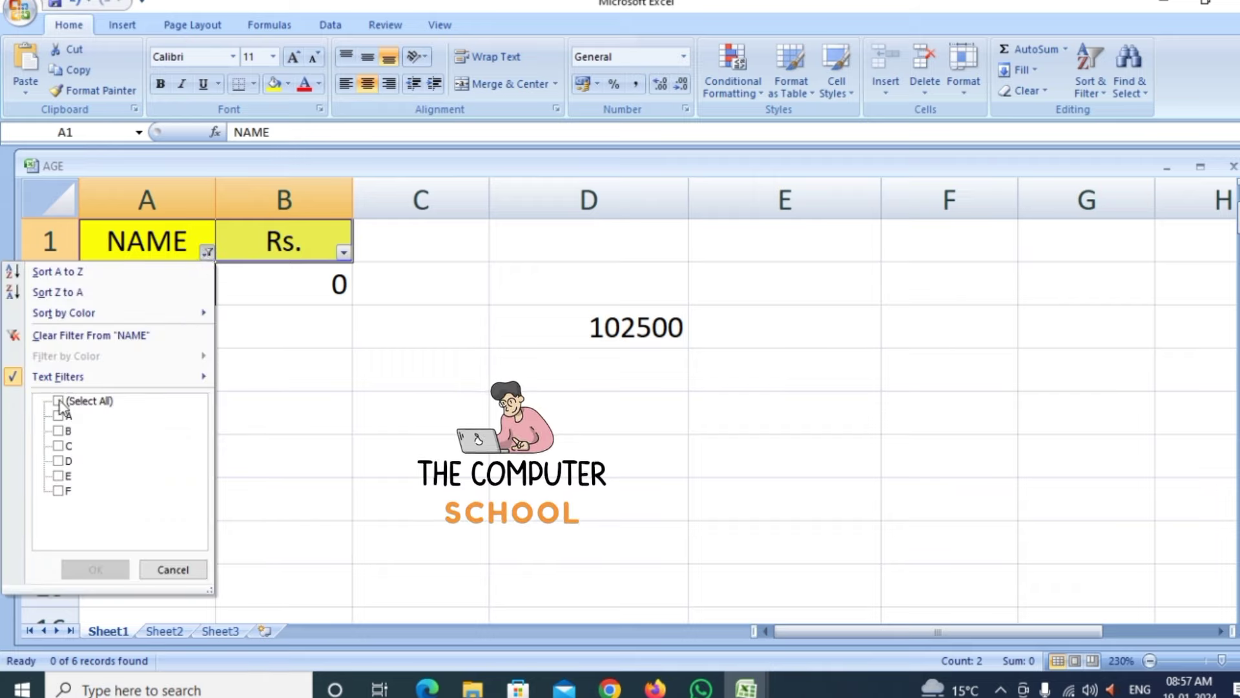
click(88, 573)
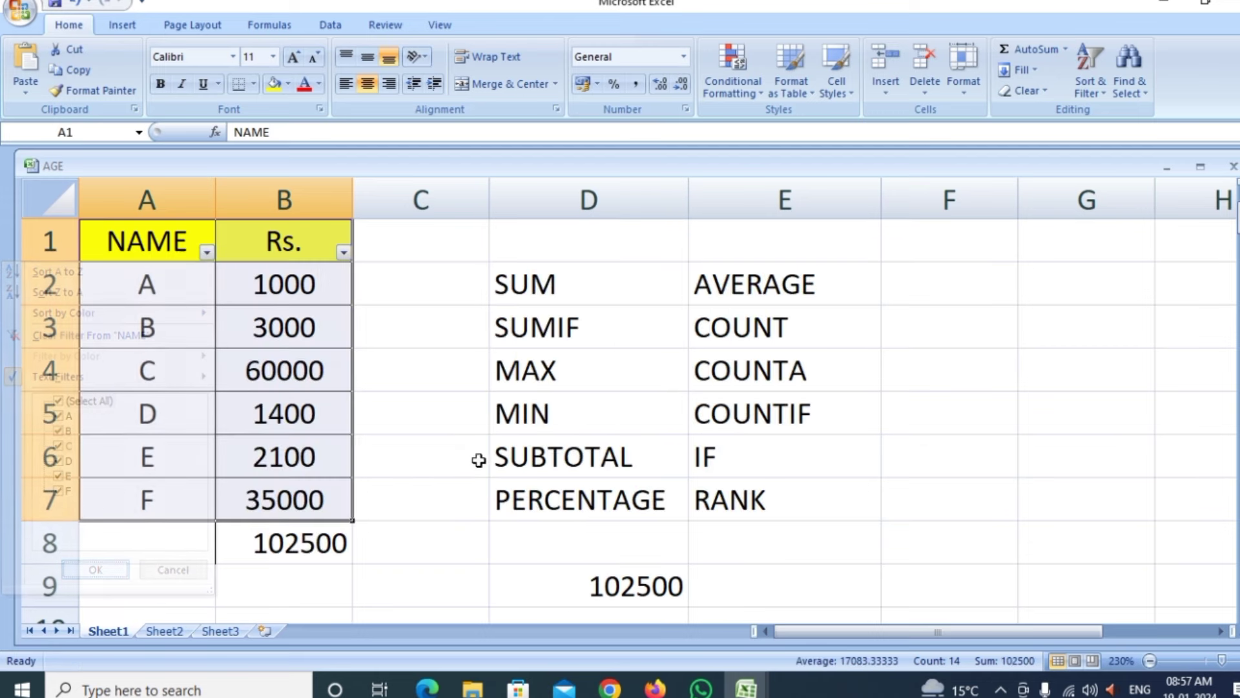
click(208, 253)
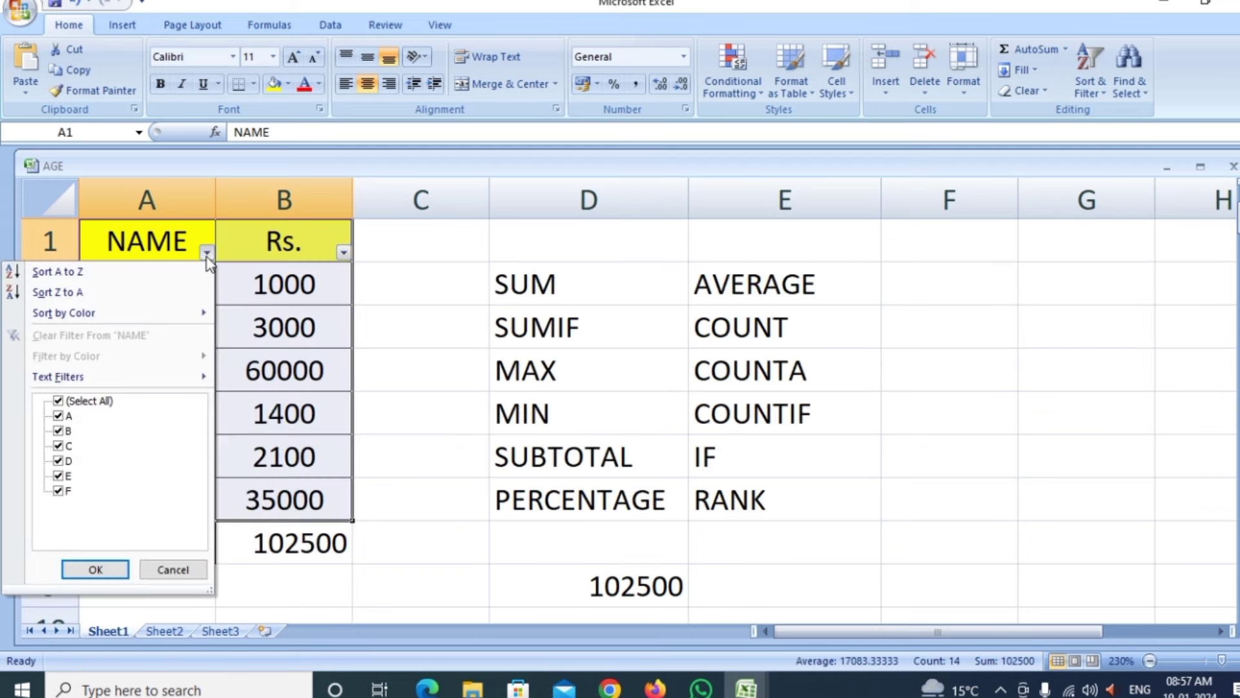
click(58, 401)
click(58, 401)
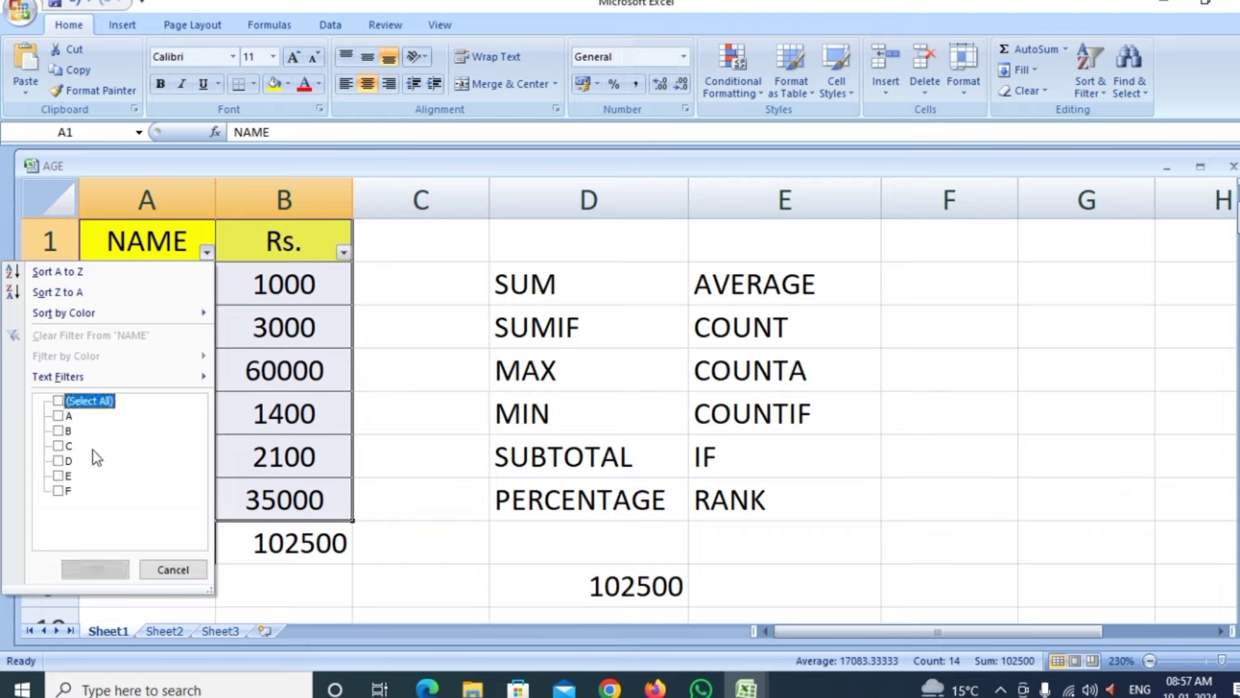
click(58, 446)
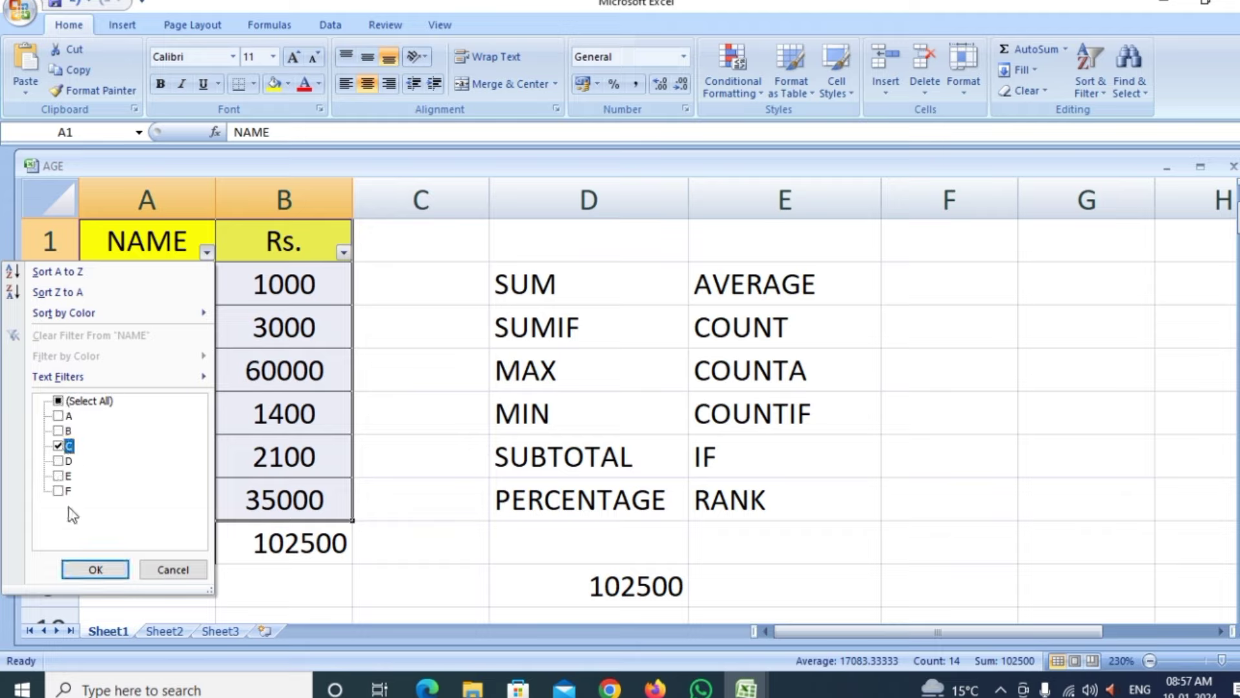
click(96, 570)
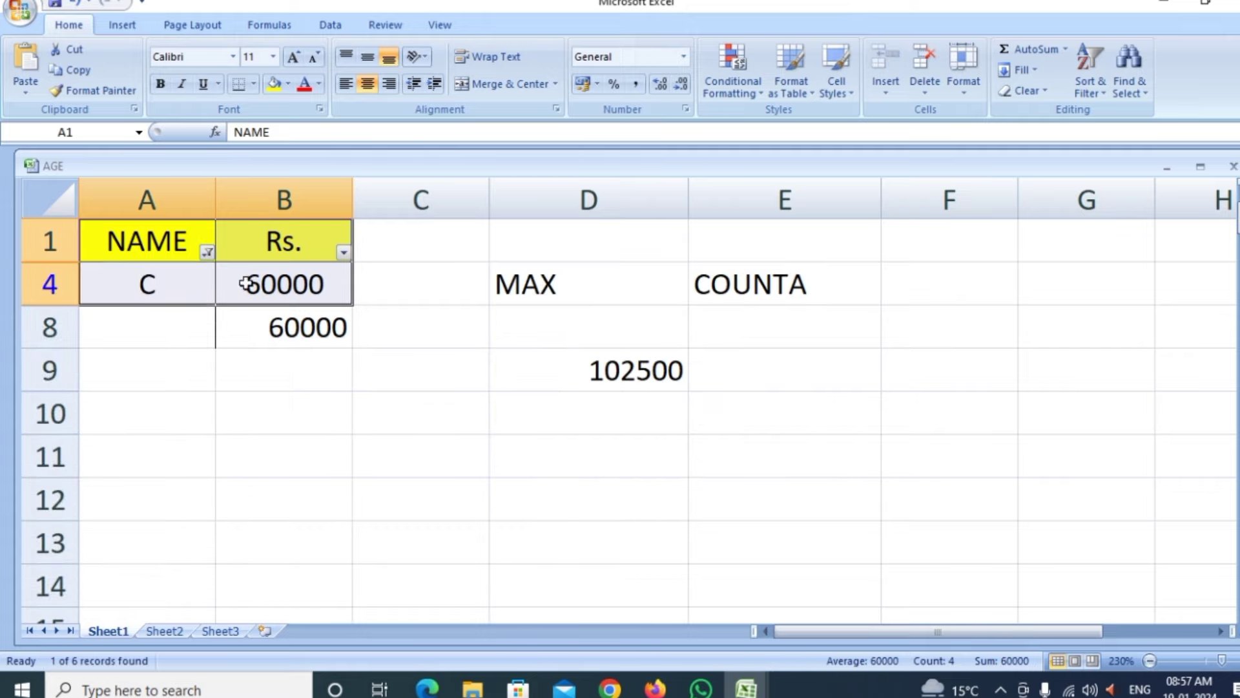
mouse_move(207, 251)
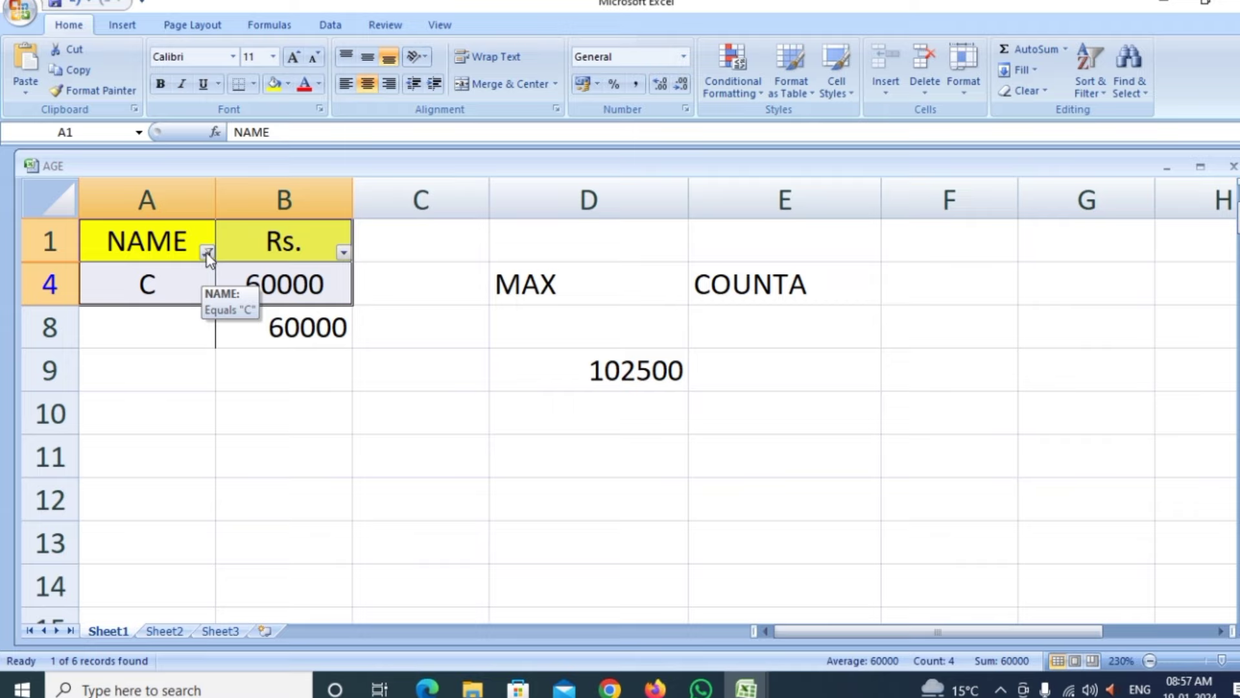
Add F to the NAME filter to show C and F, then undo it.
click(208, 253)
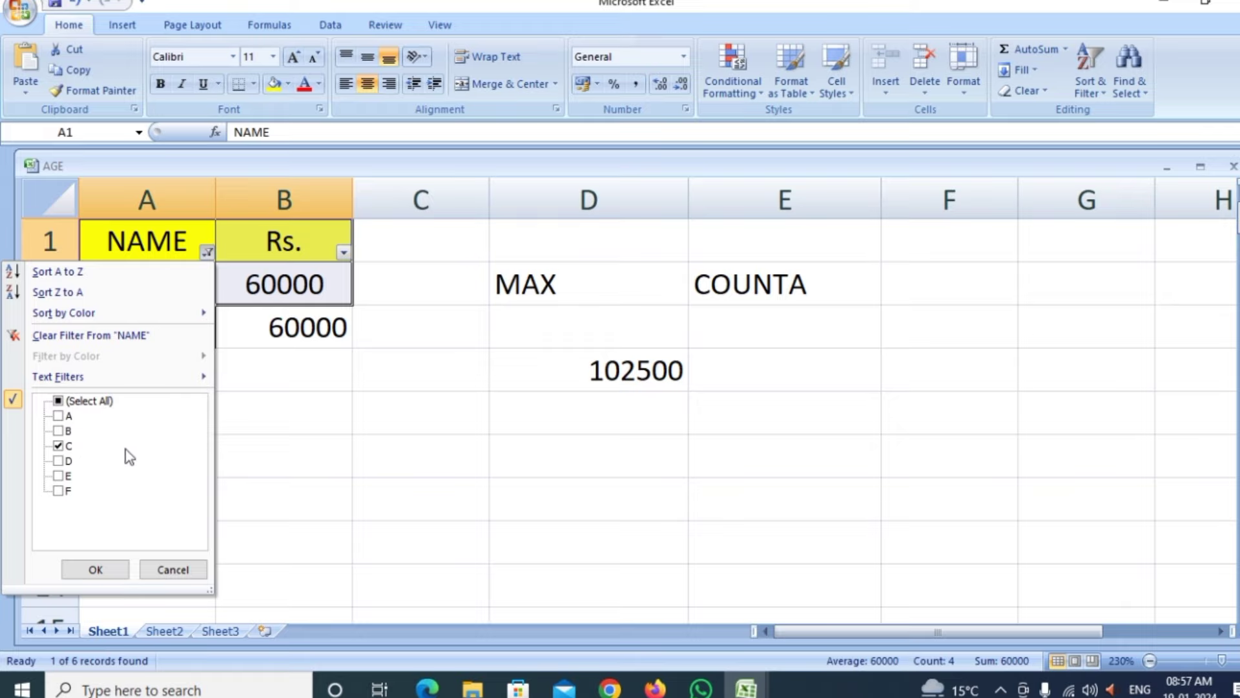
click(169, 571)
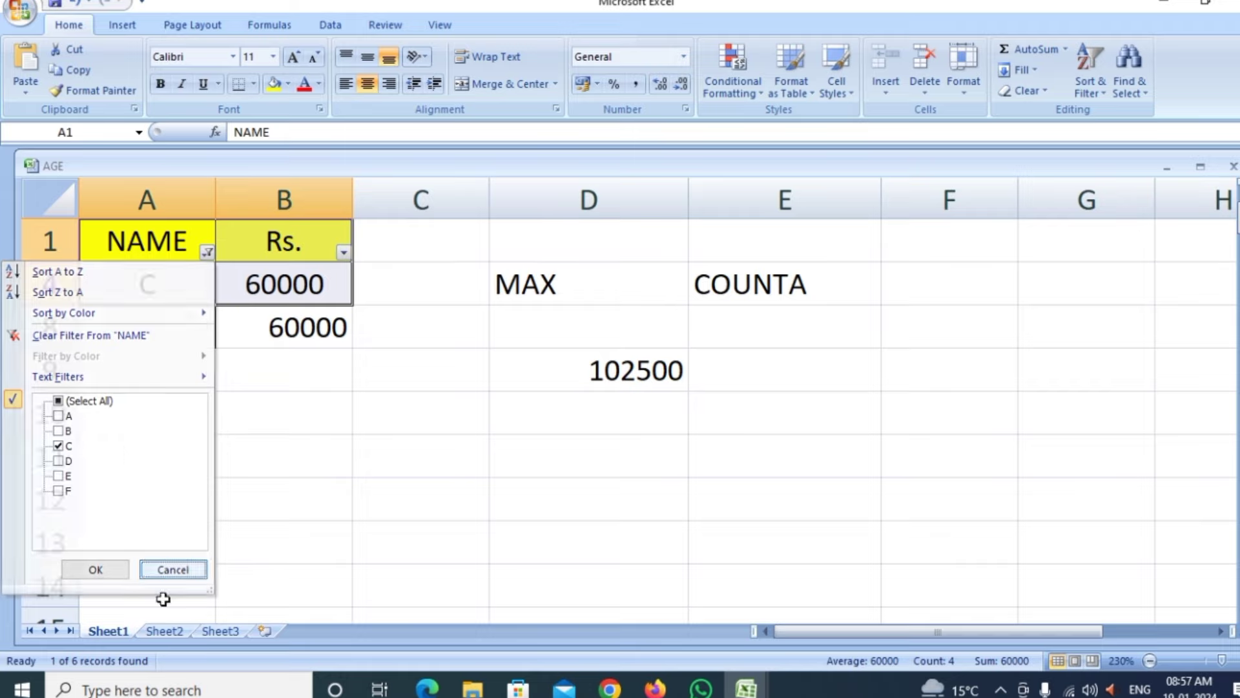
click(207, 252)
click(67, 491)
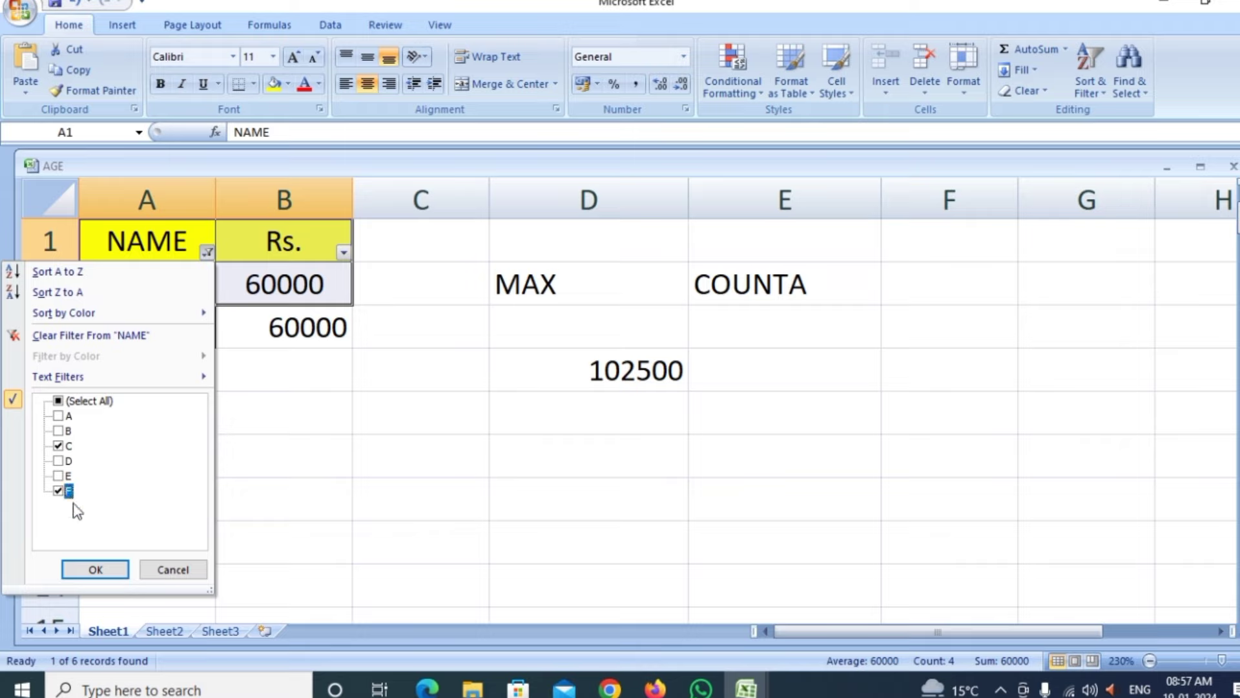
click(97, 569)
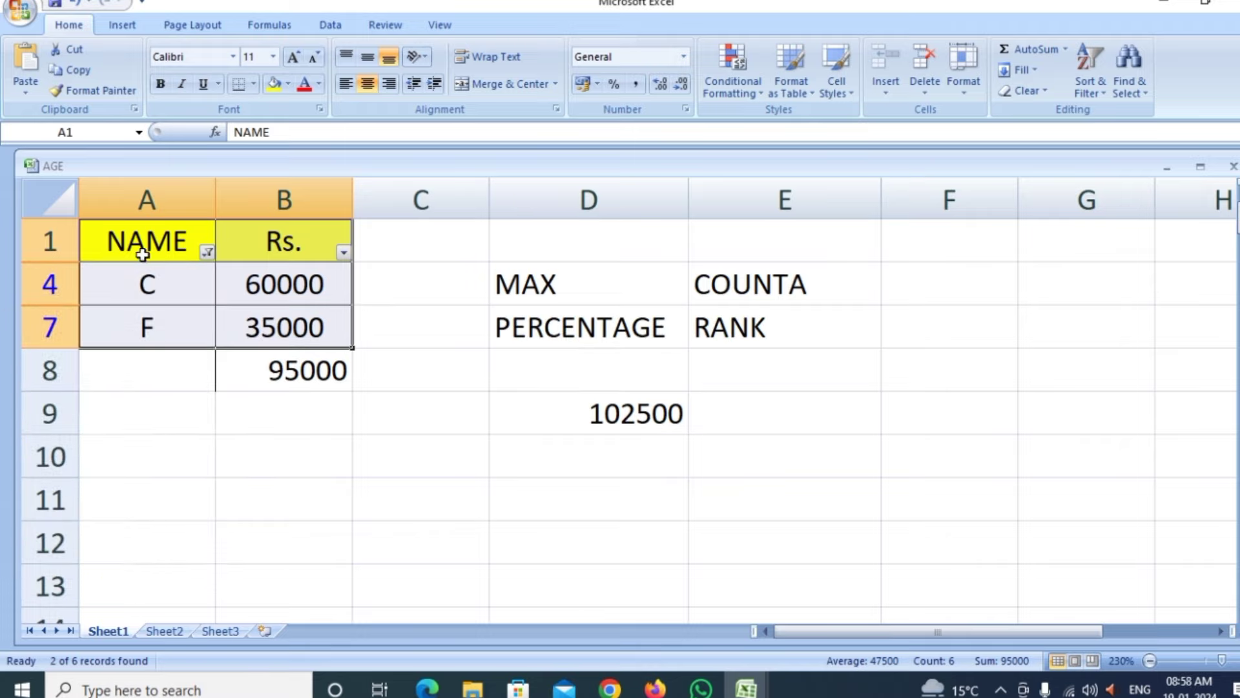
click(74, 3)
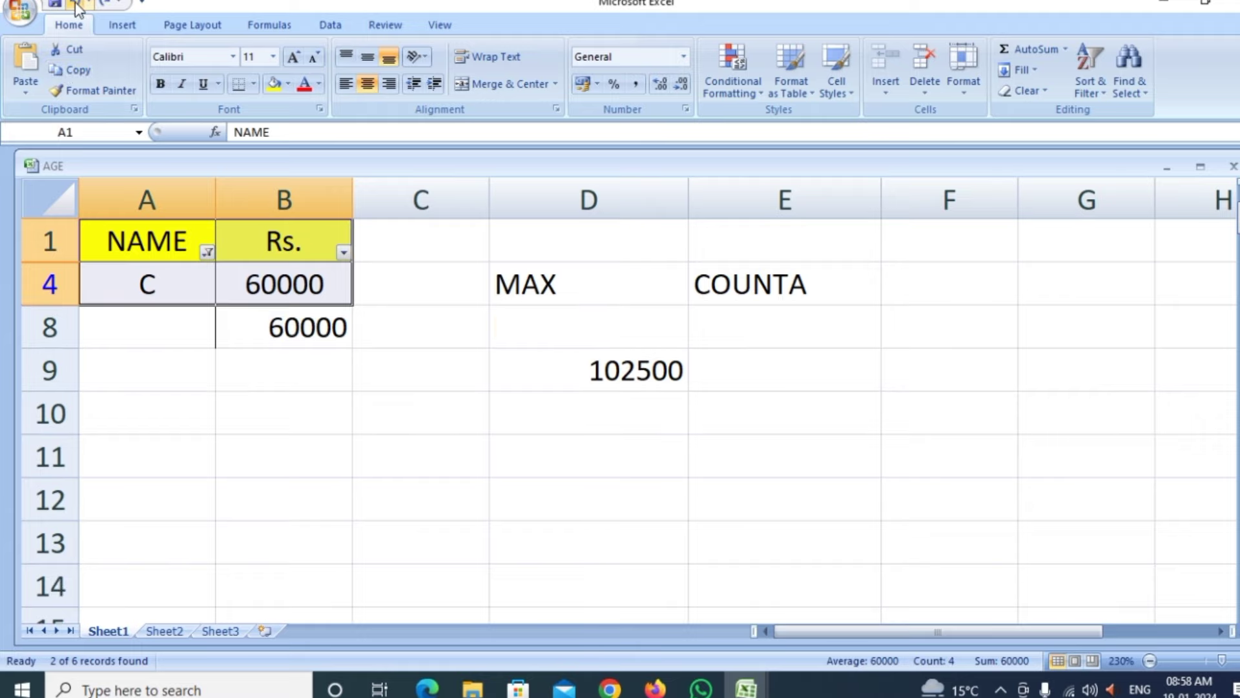
Select all names in the NAME filter to show all six rows again.
click(208, 252)
click(82, 403)
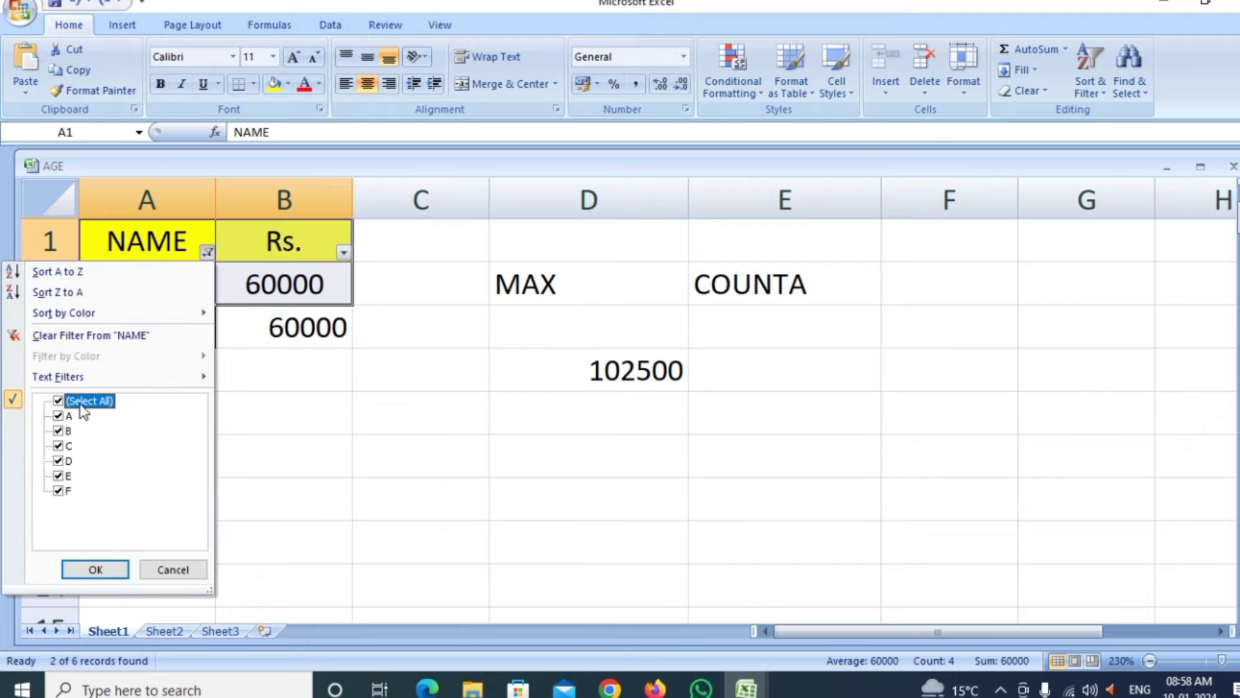
click(96, 569)
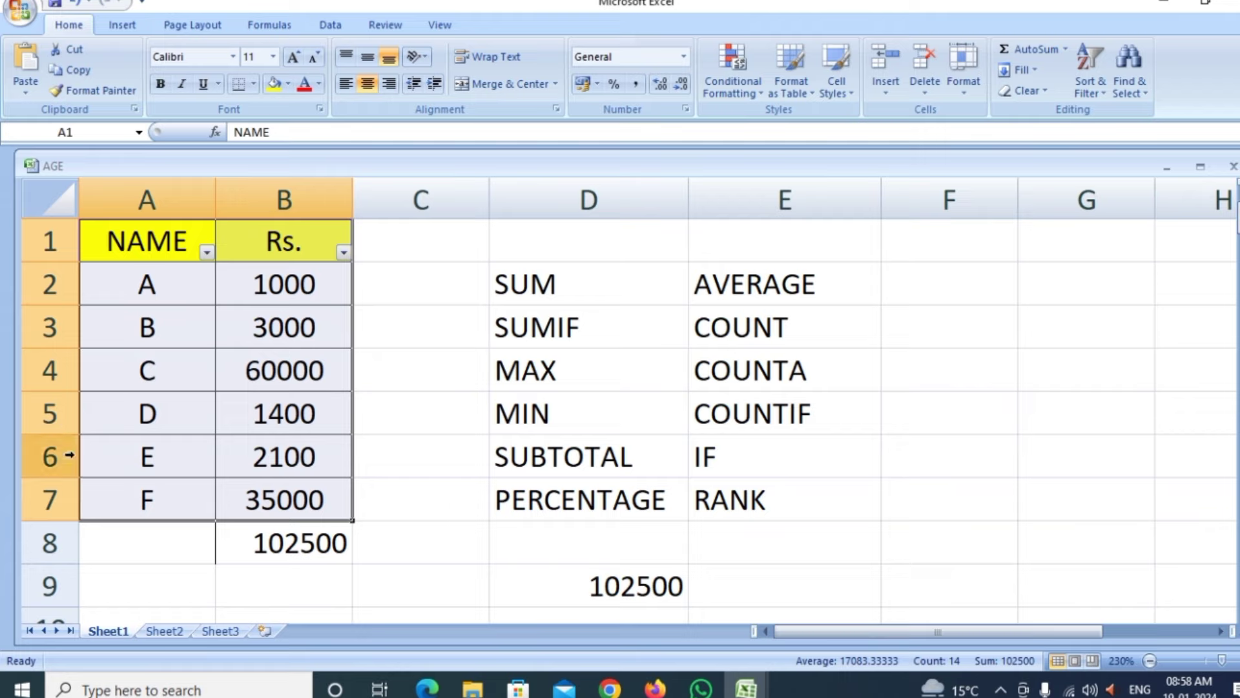
Rename the entry in cell A5 to B.
click(150, 415)
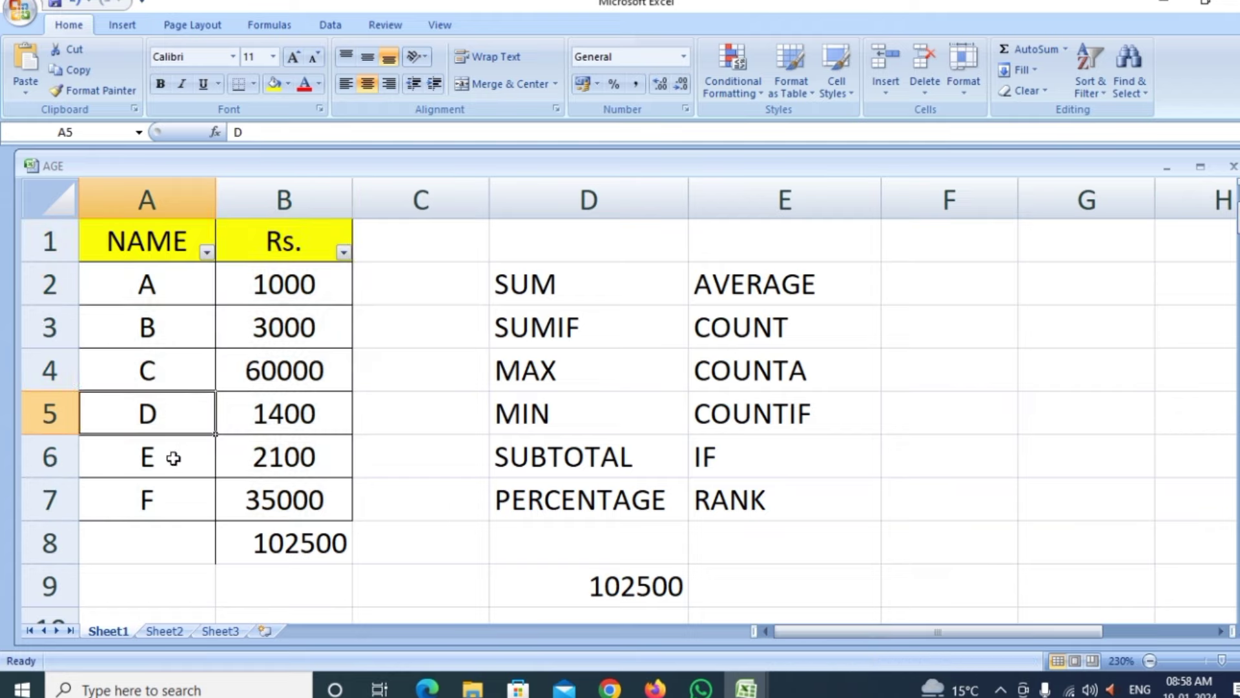
text(B)
click(202, 550)
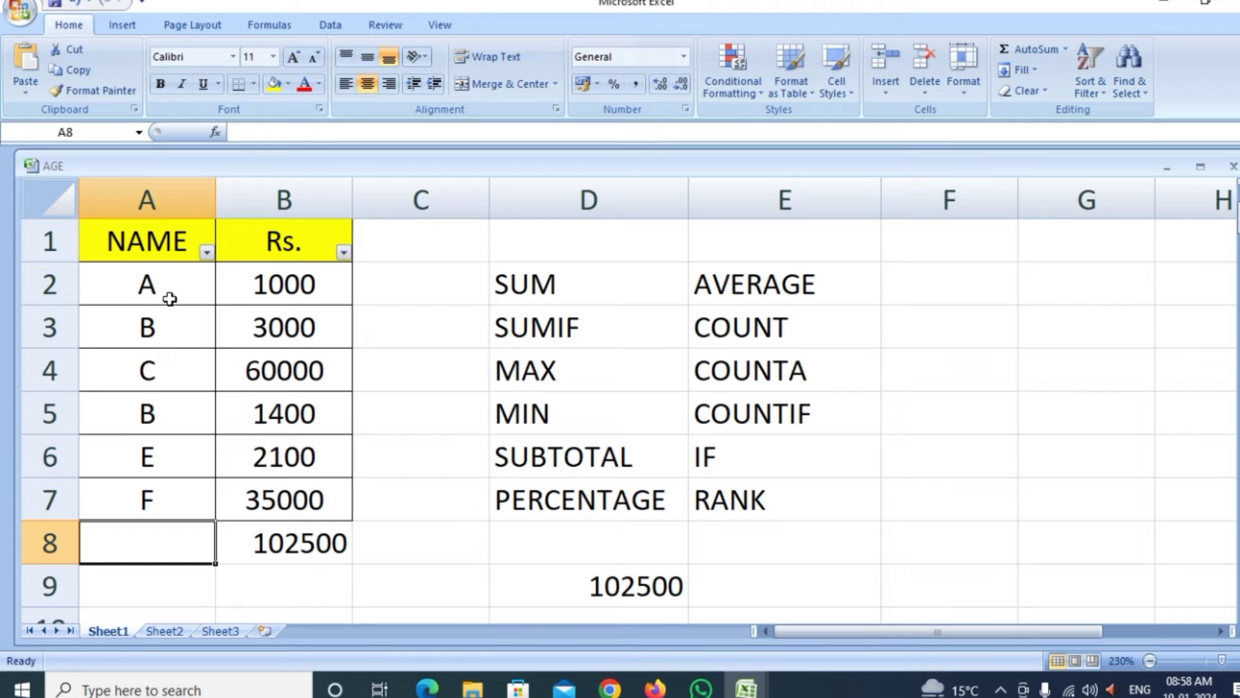
Filter the NAME column to show only the B rows.
click(205, 253)
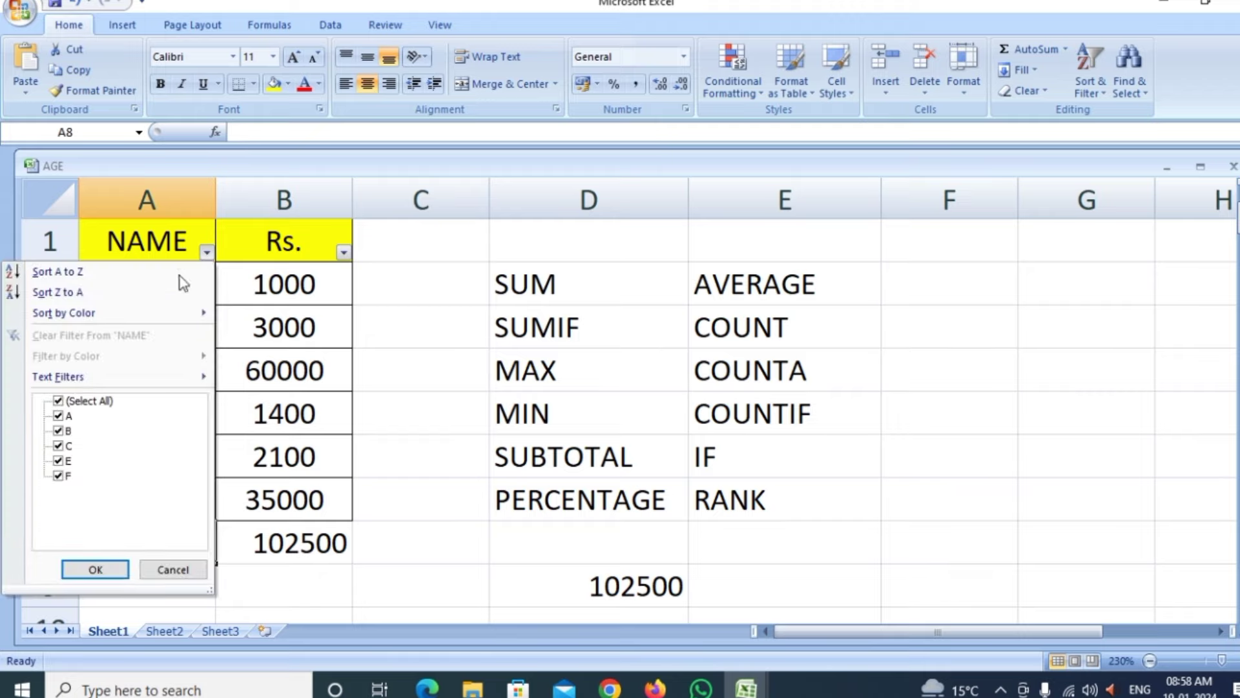
click(68, 446)
click(68, 446)
double_click(59, 416)
click(72, 402)
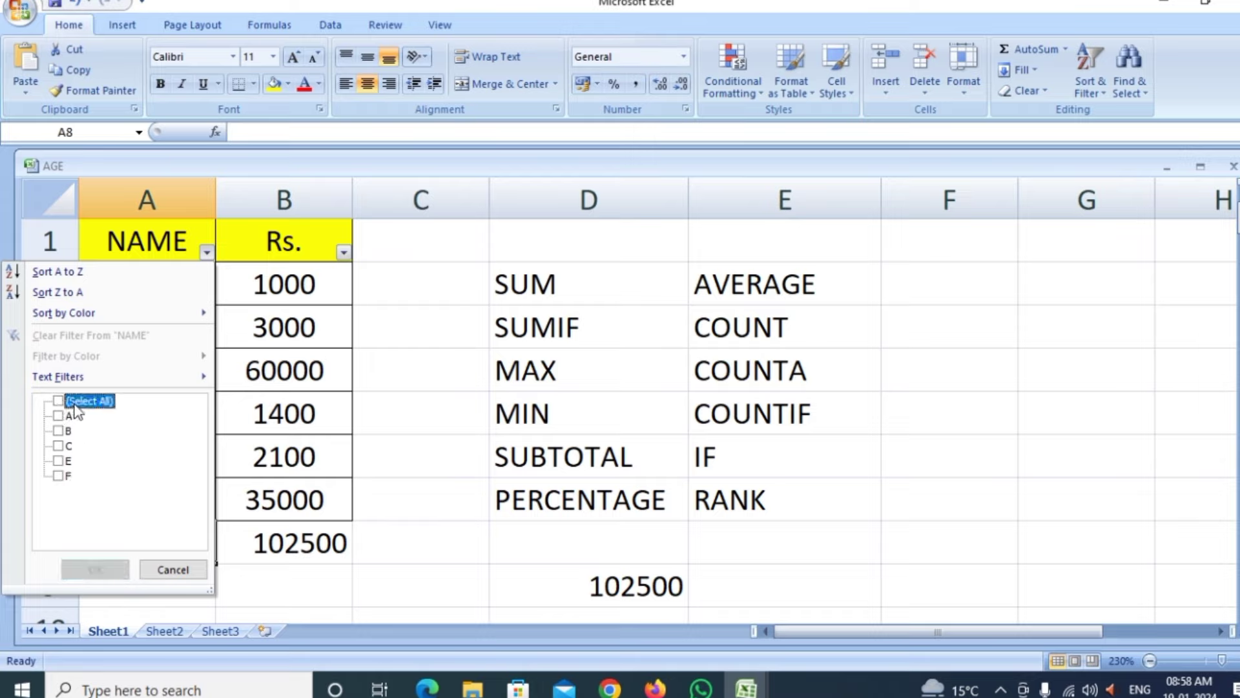
click(59, 431)
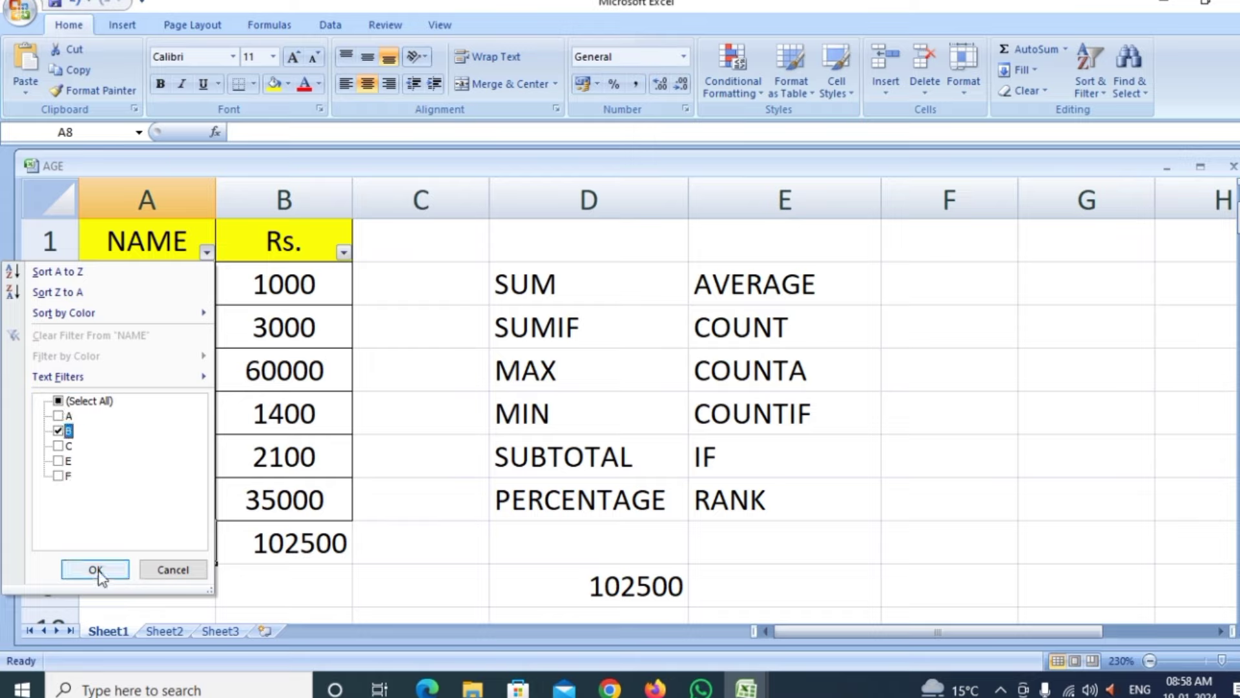
click(95, 570)
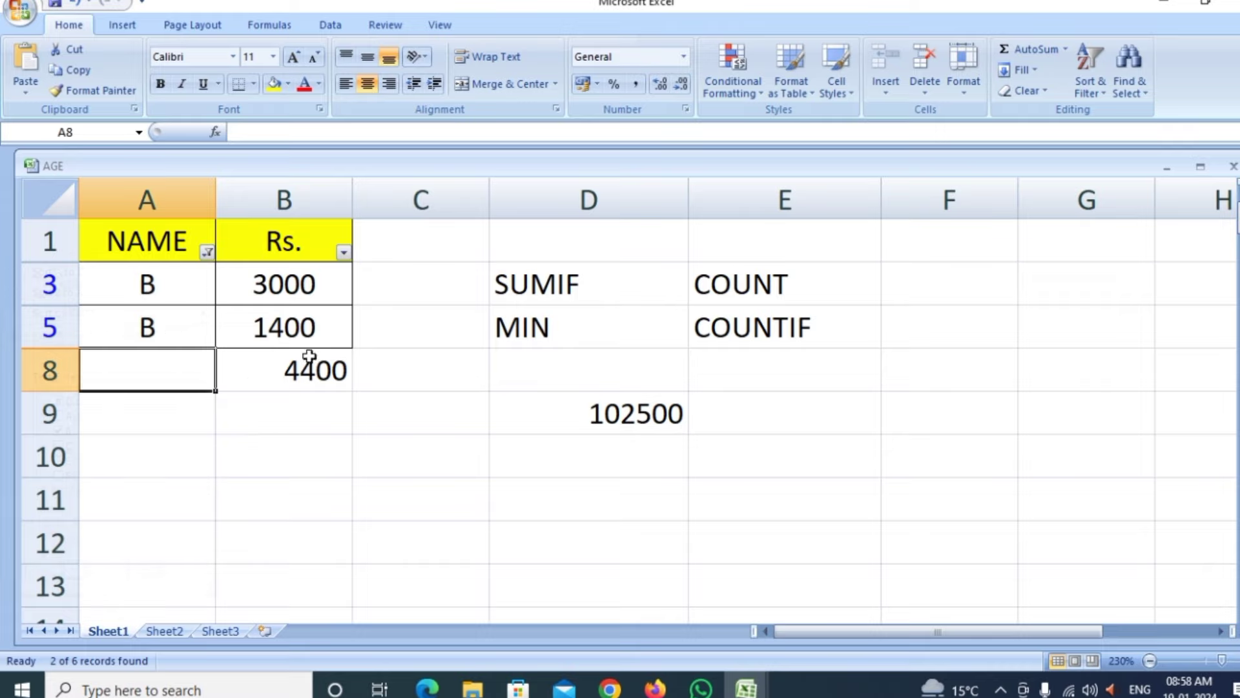
Tick (Select All) in the NAME filter so rows A through F reappear.
click(206, 252)
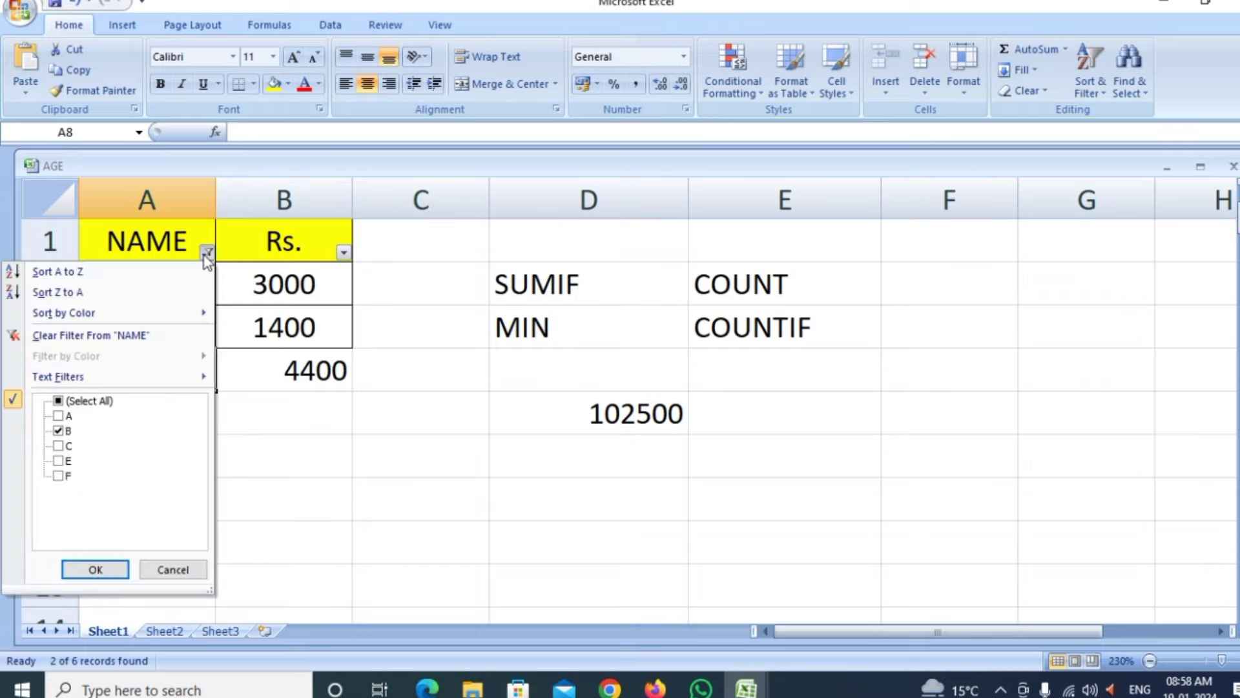
click(79, 401)
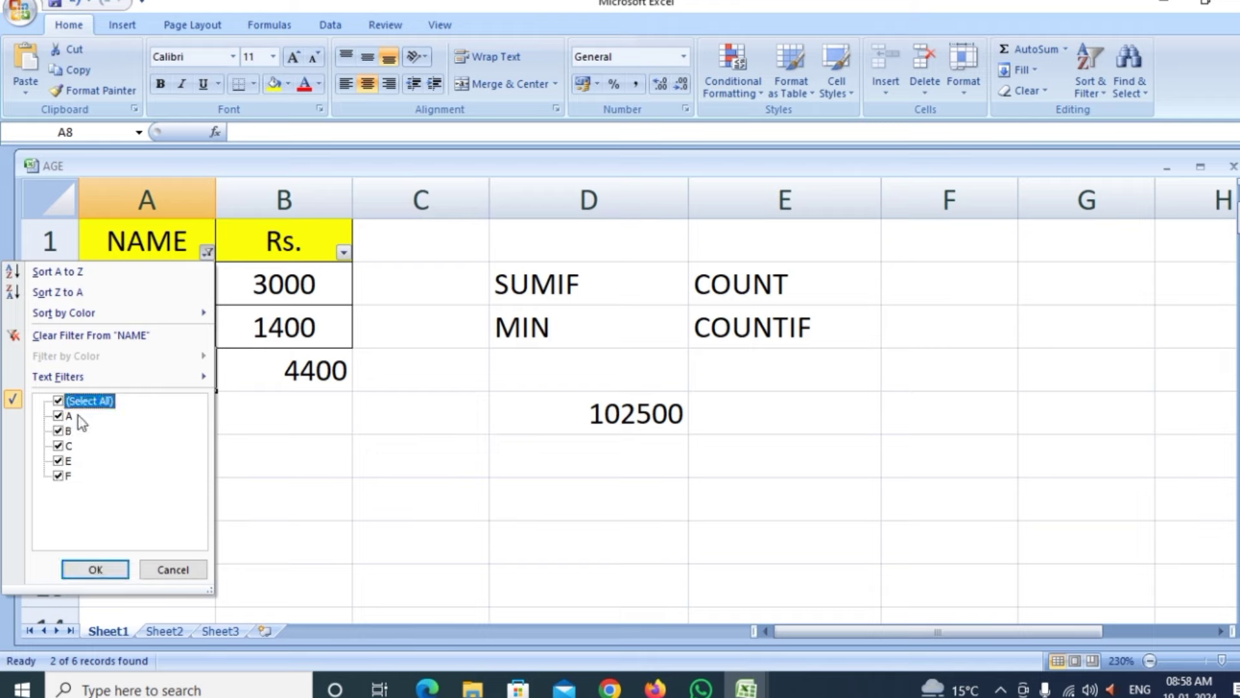
click(95, 569)
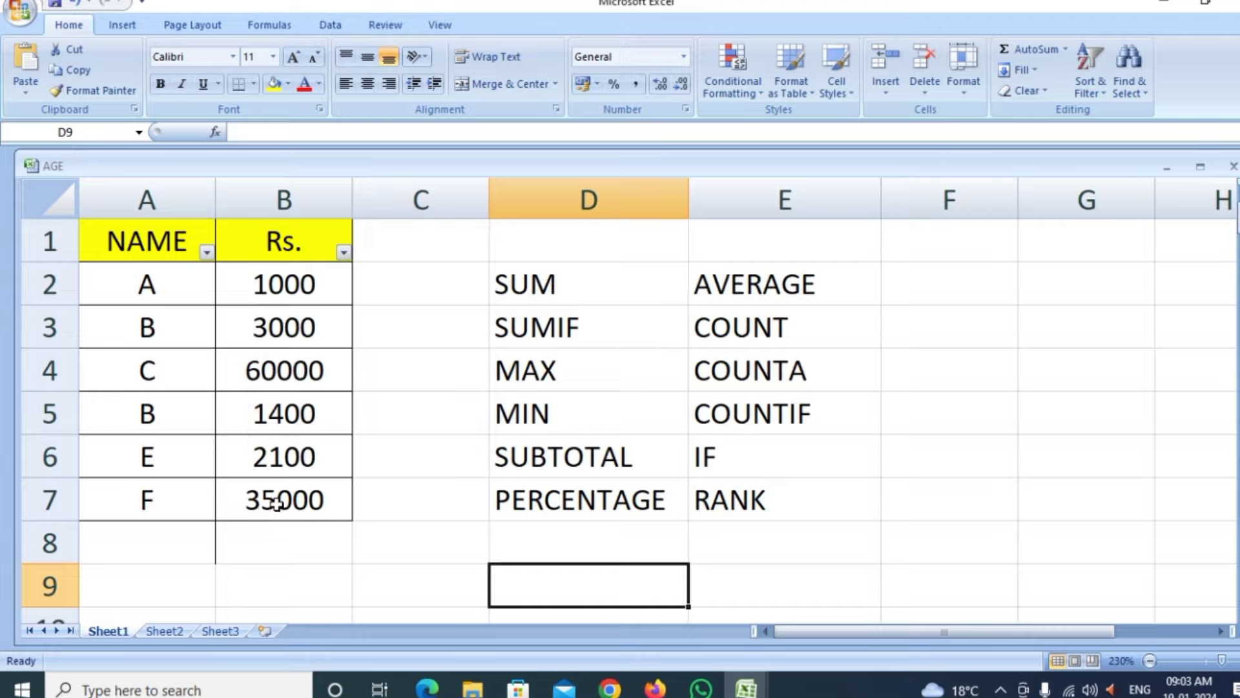
Insert a new empty column at C beside Rs.
click(395, 284)
click(473, 184)
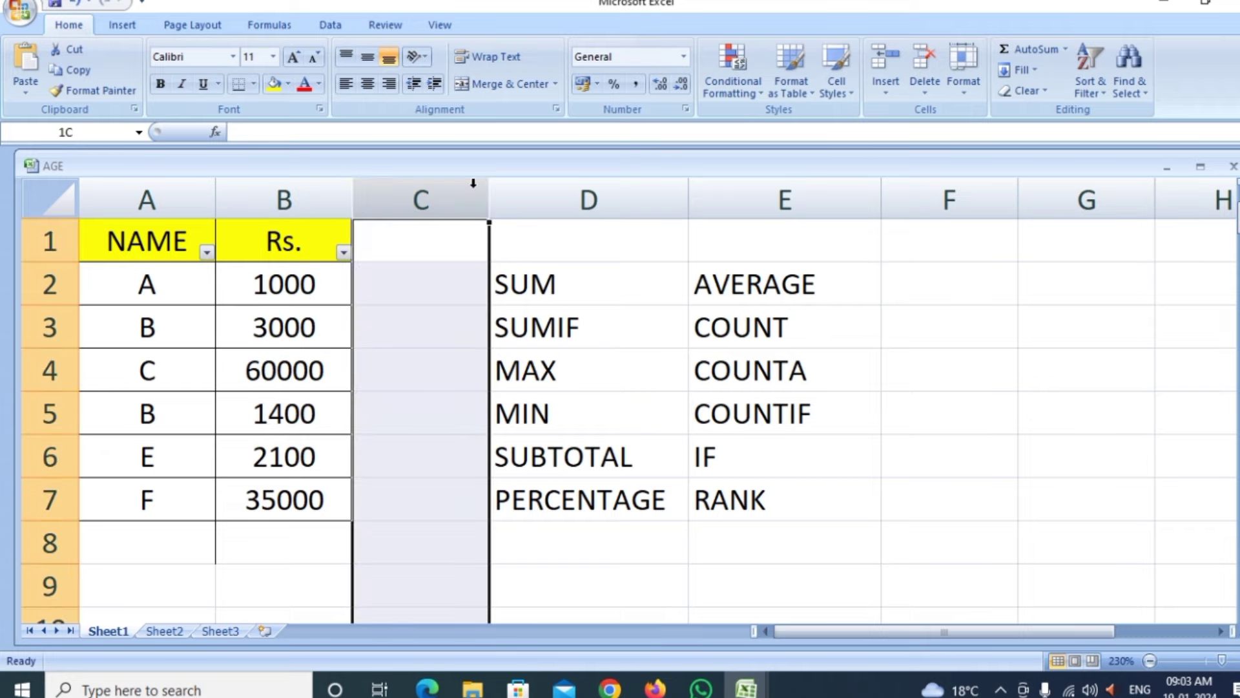
right_click(474, 184)
click(527, 284)
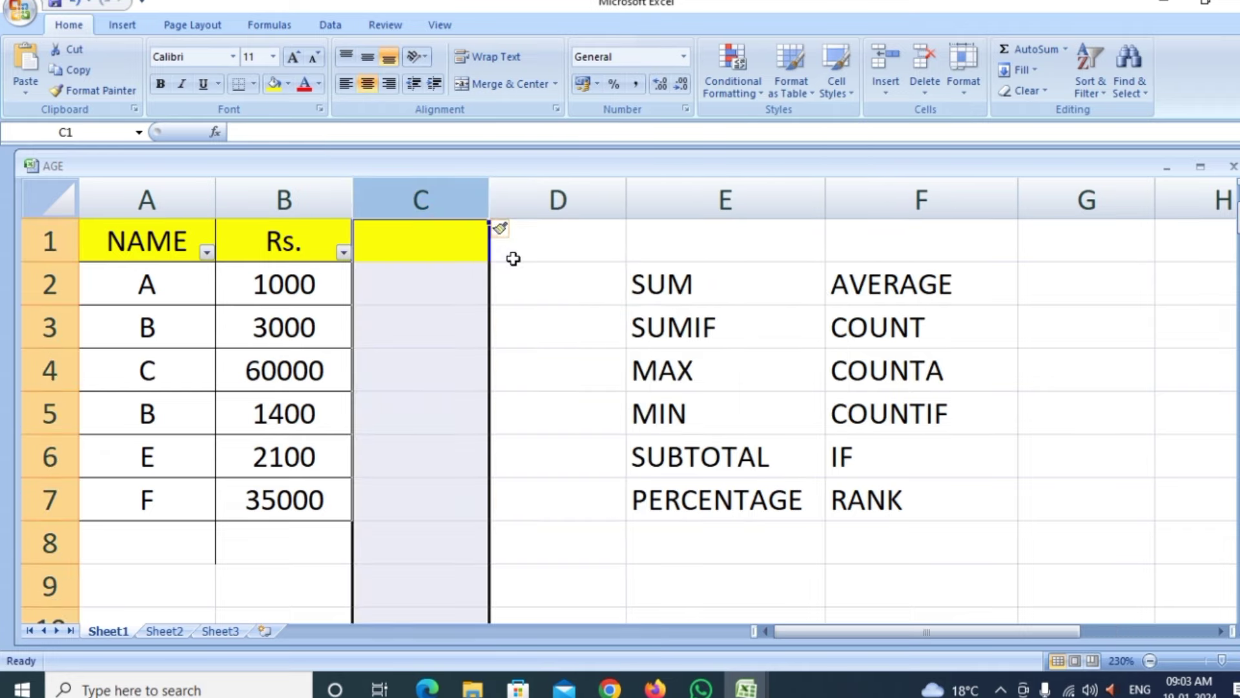
click(405, 244)
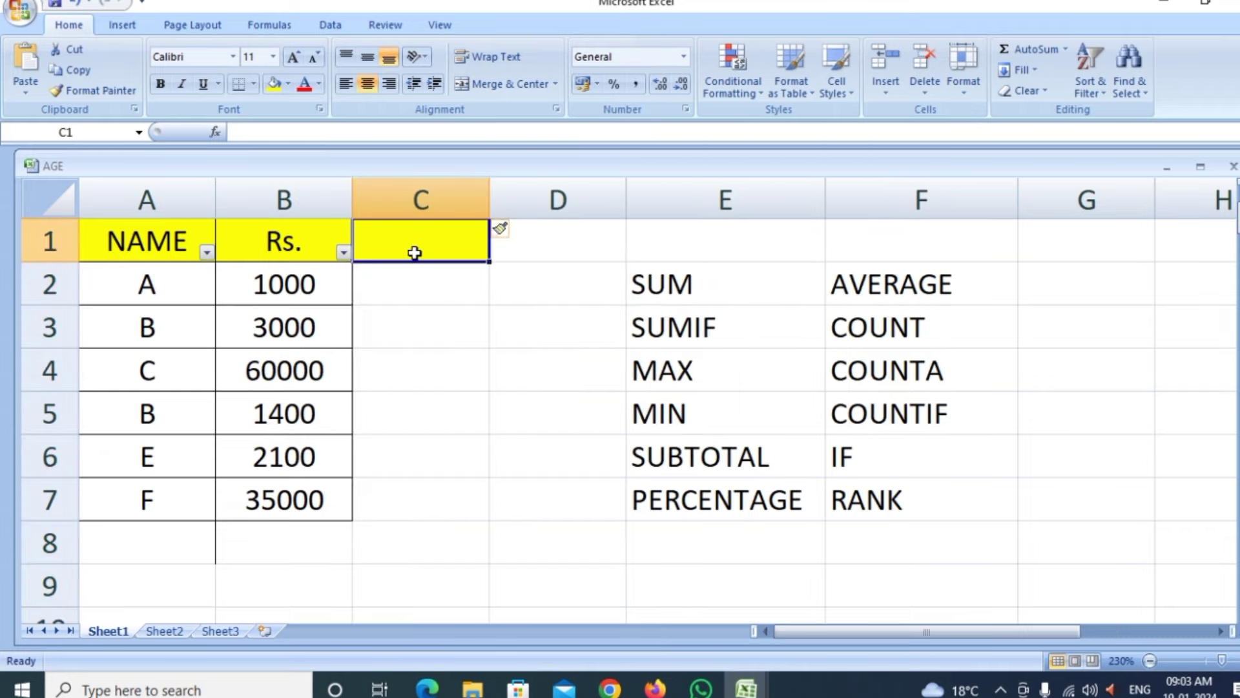
Enter 8000 in C2 and fill it down to C7.
click(380, 285)
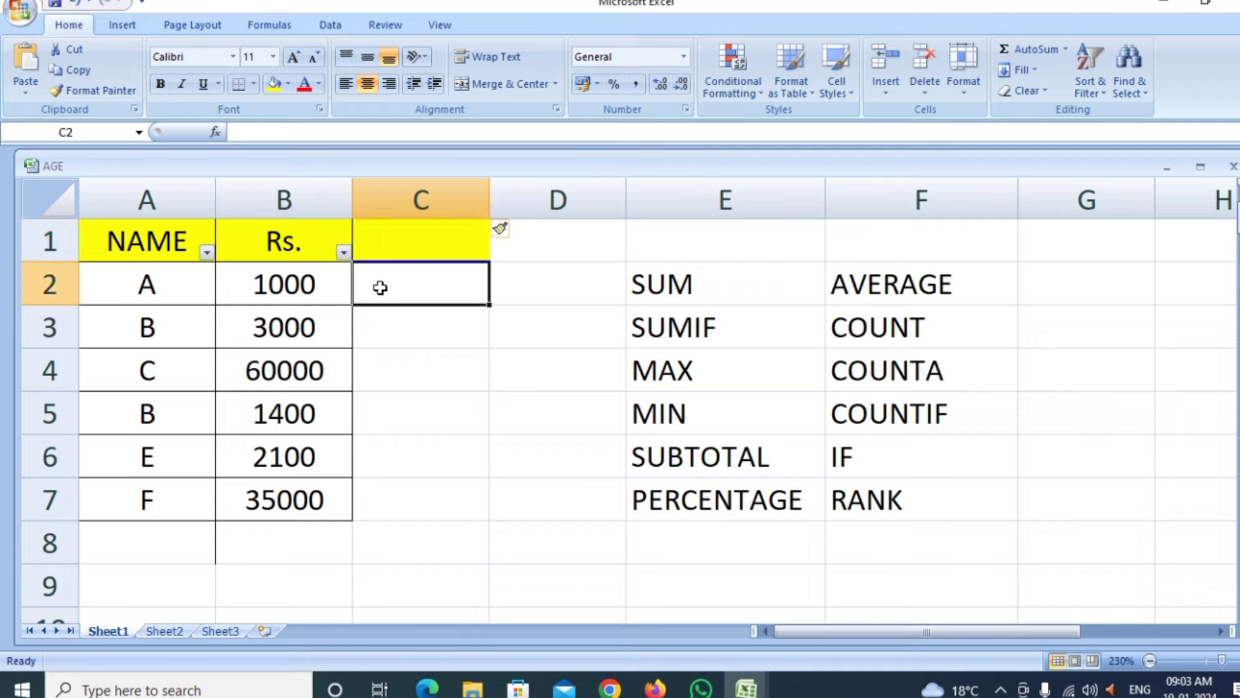
text(8000)
click(475, 407)
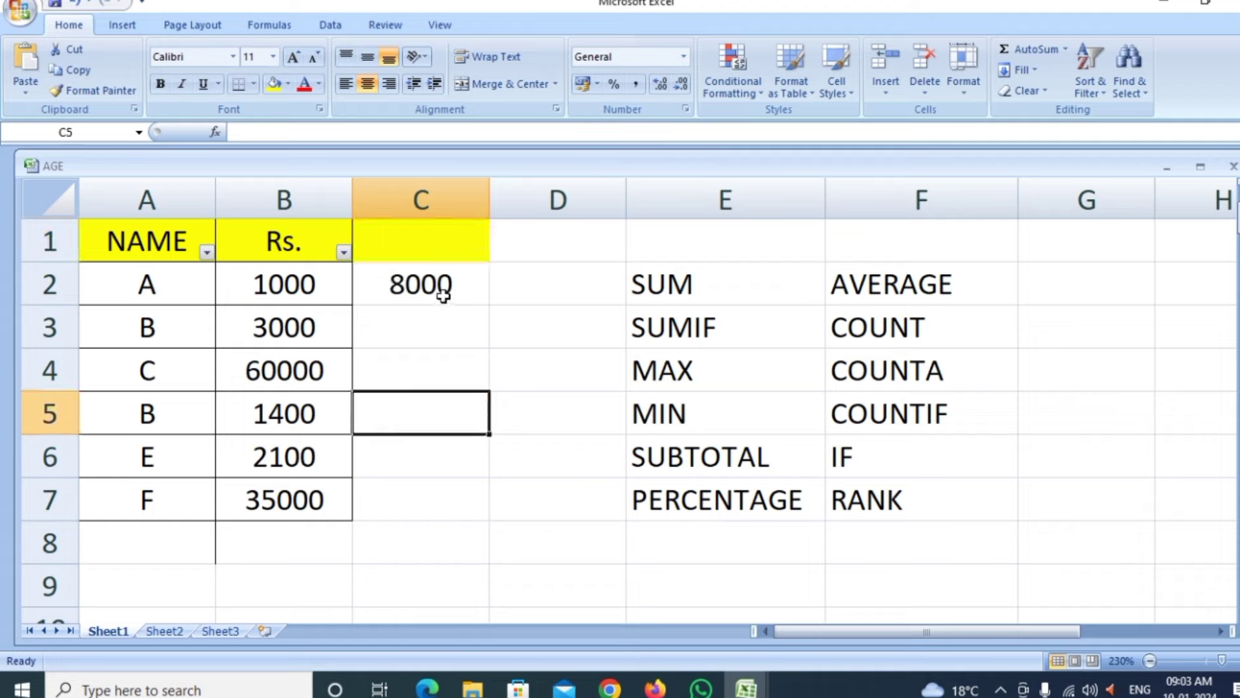
click(443, 288)
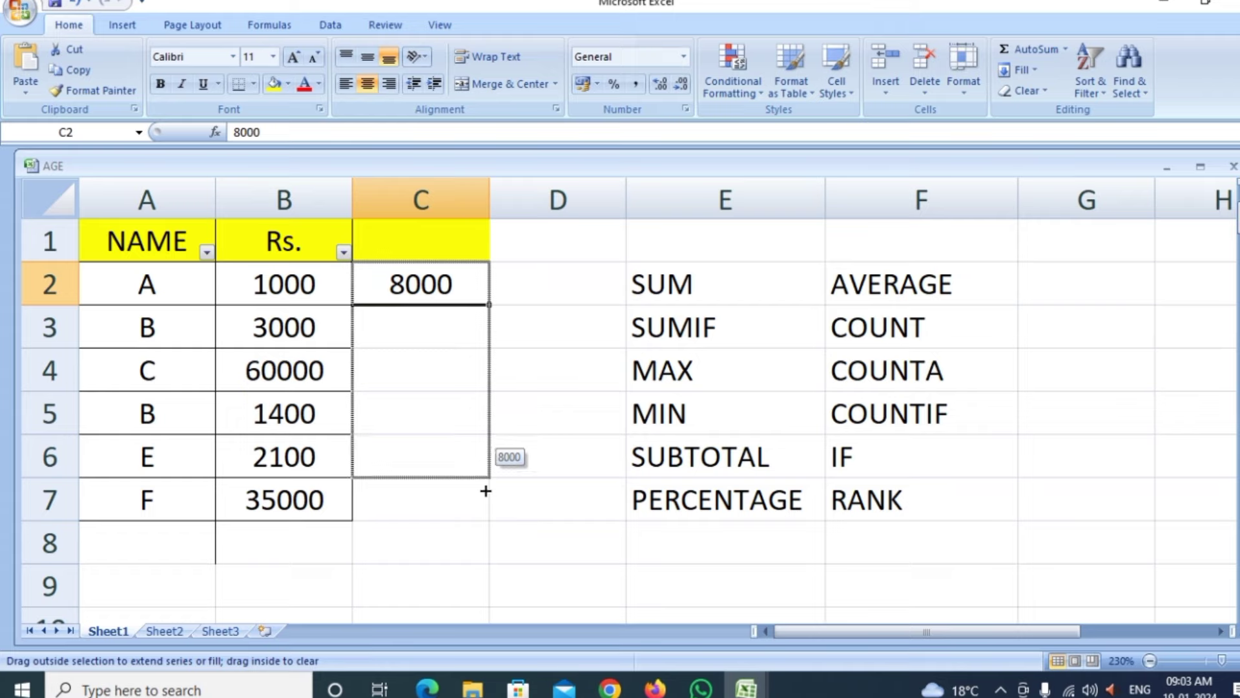
drag(485, 448, 486, 517)
click(584, 585)
Correct C2 to 80000 and fill it down to C7.
click(443, 284)
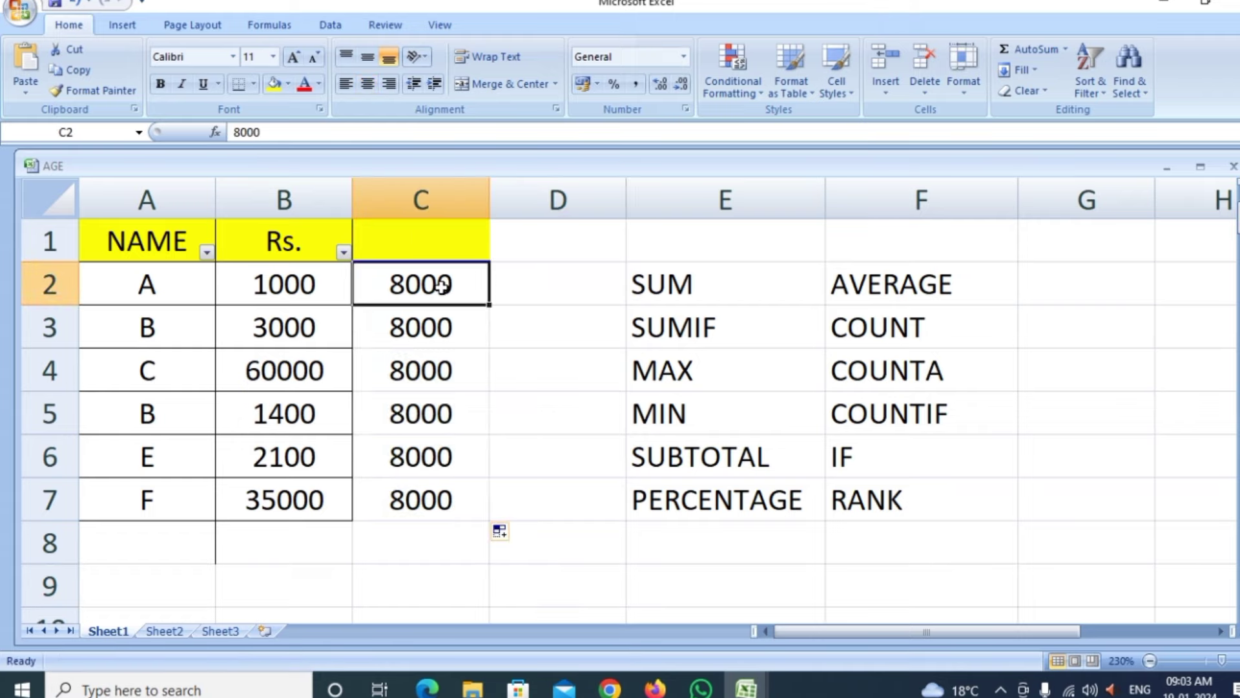
double_click(443, 284)
text(0)
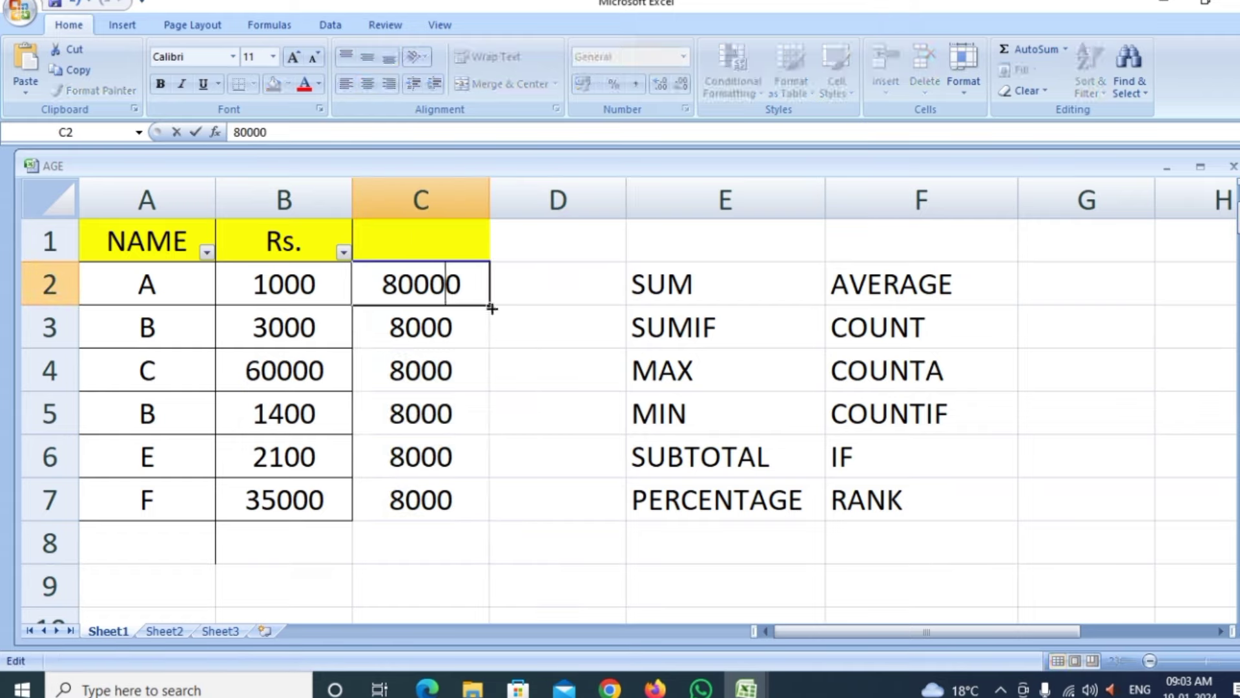
drag(494, 316, 493, 477)
click(452, 285)
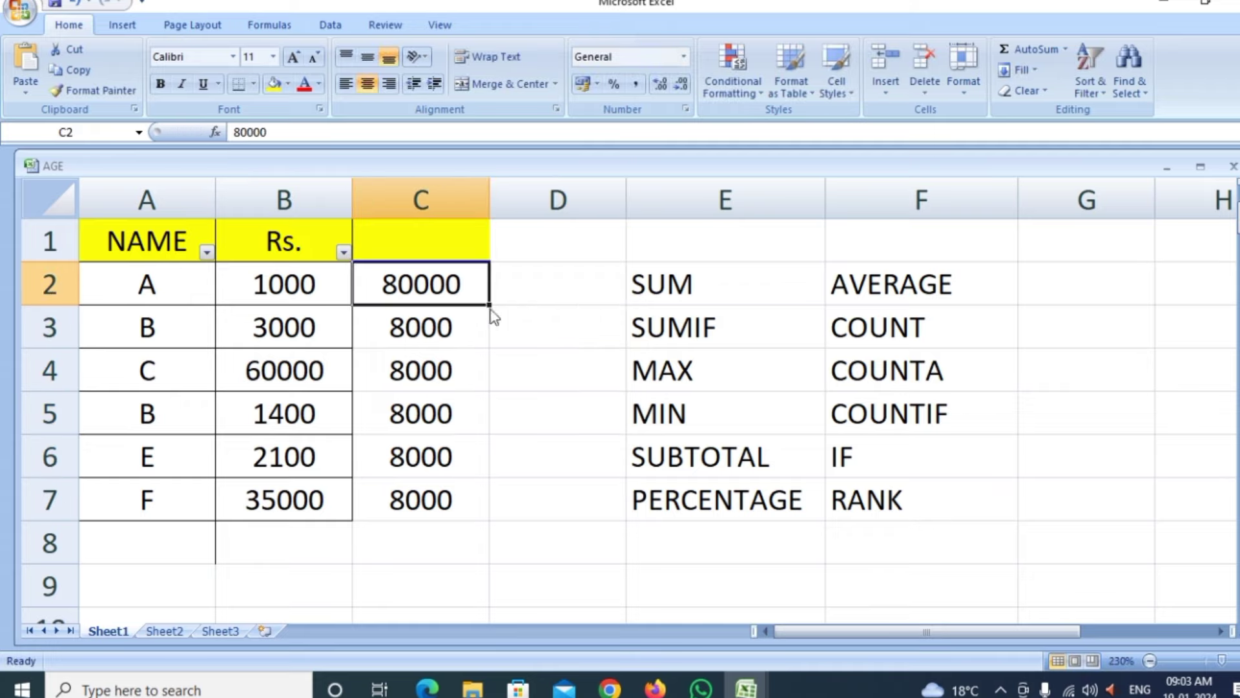
drag(488, 306, 491, 518)
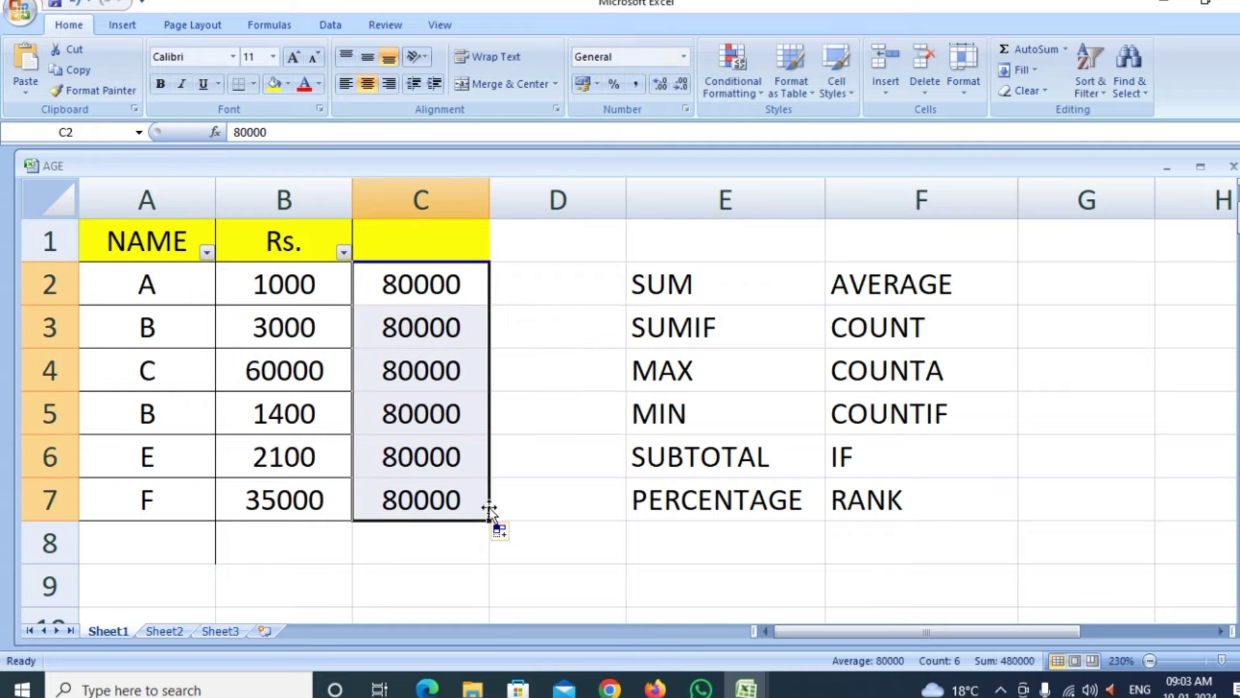
click(515, 287)
Enter =B2/C2*100 in D2, widen column D, and fill it down to D7.
text(=)
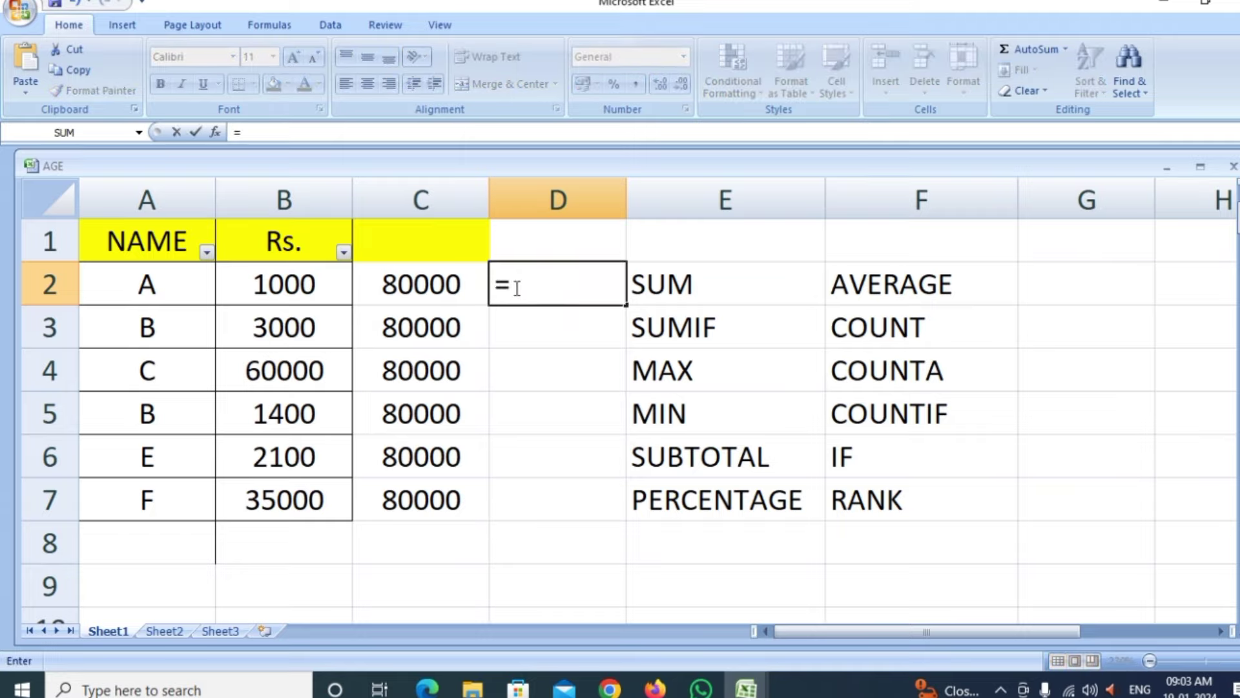
click(283, 288)
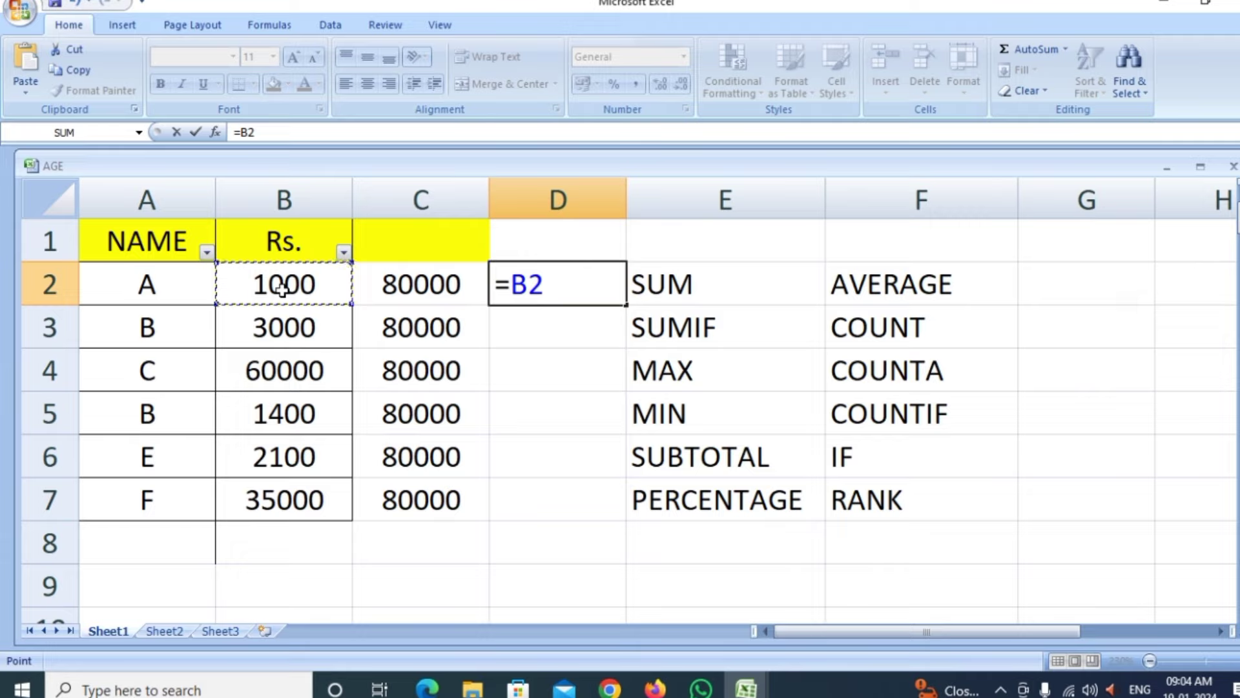
text(/)
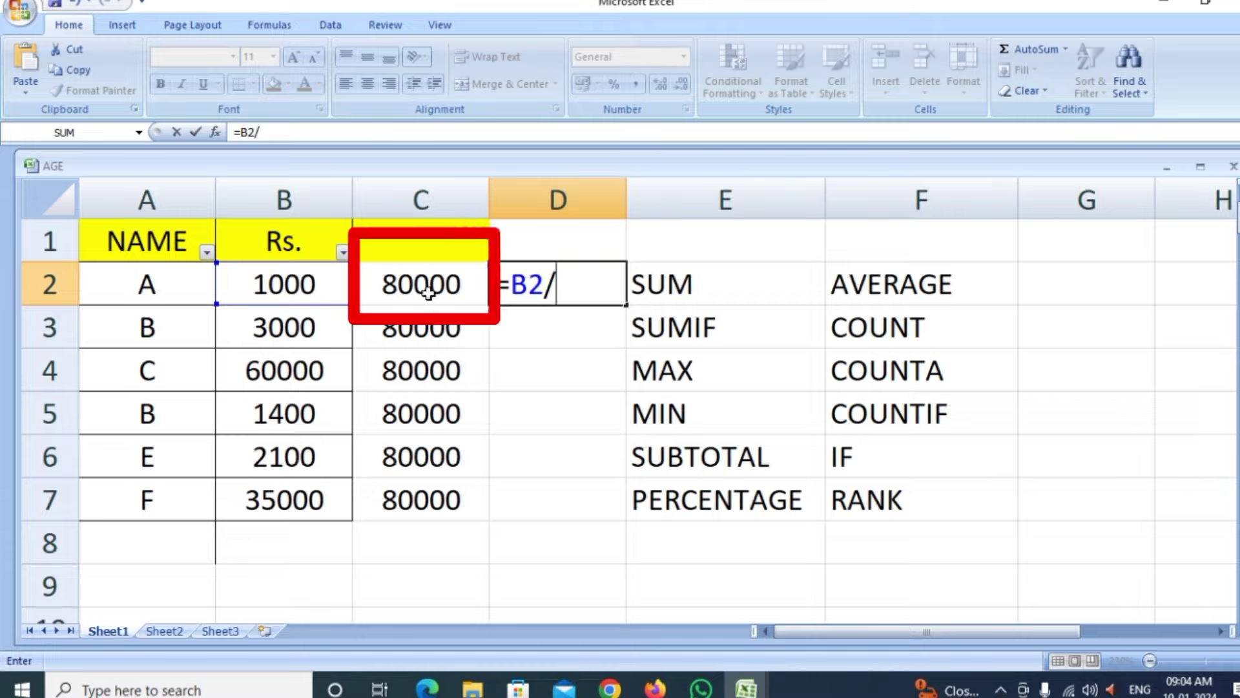
click(429, 292)
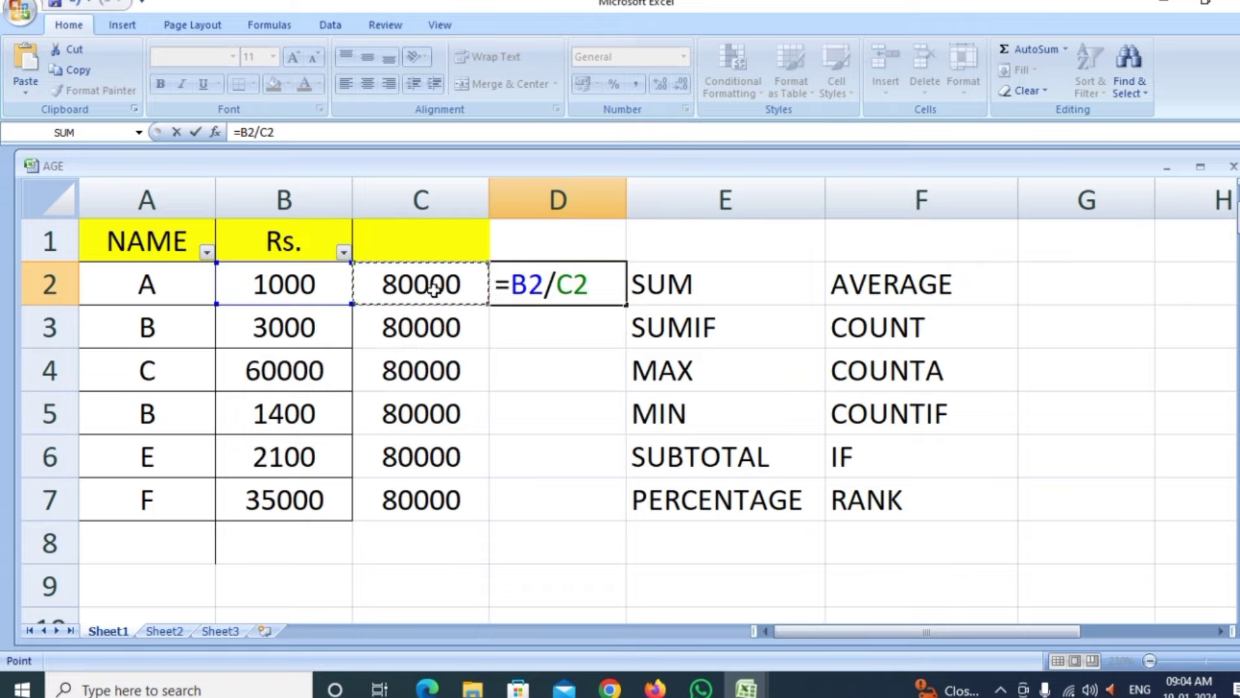
text(*1)
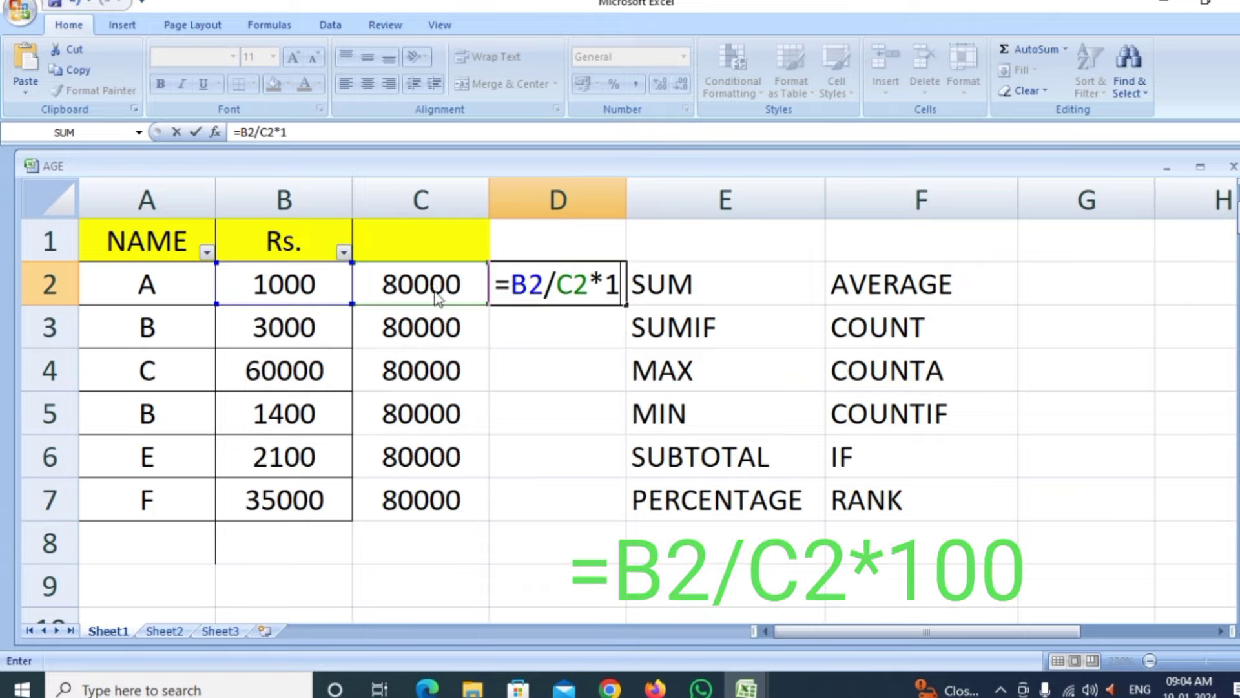
text(00)
key(Return)
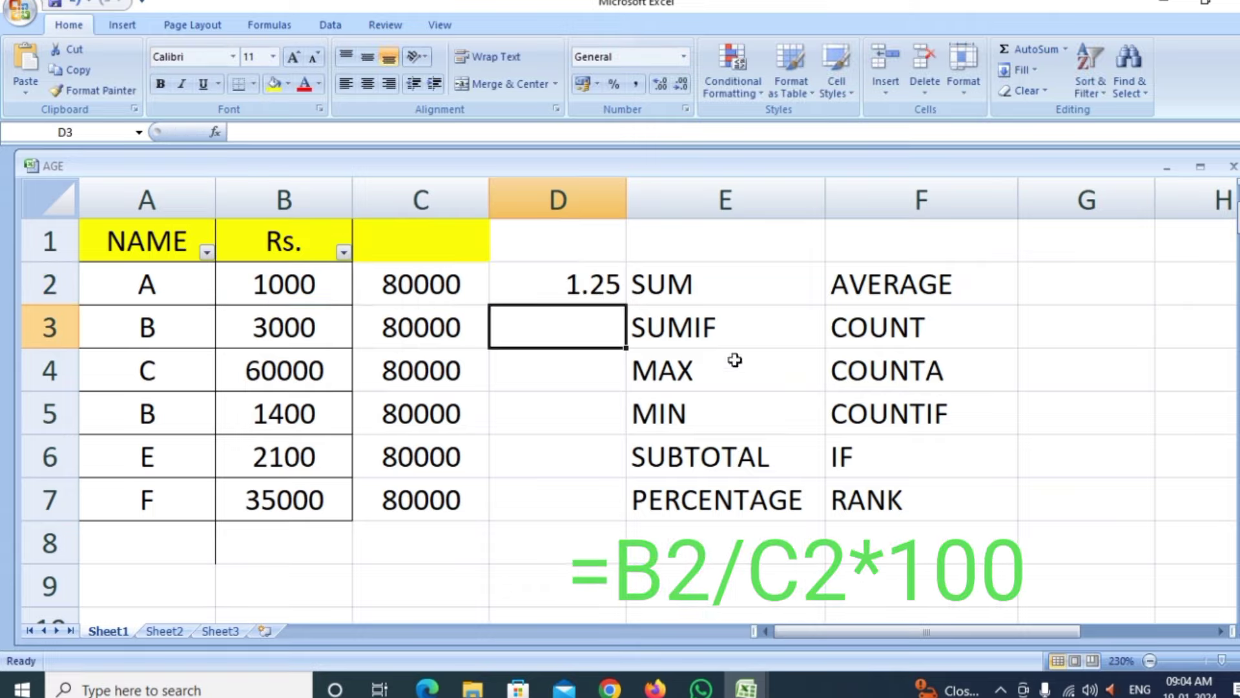
key(Up)
drag(624, 196, 649, 197)
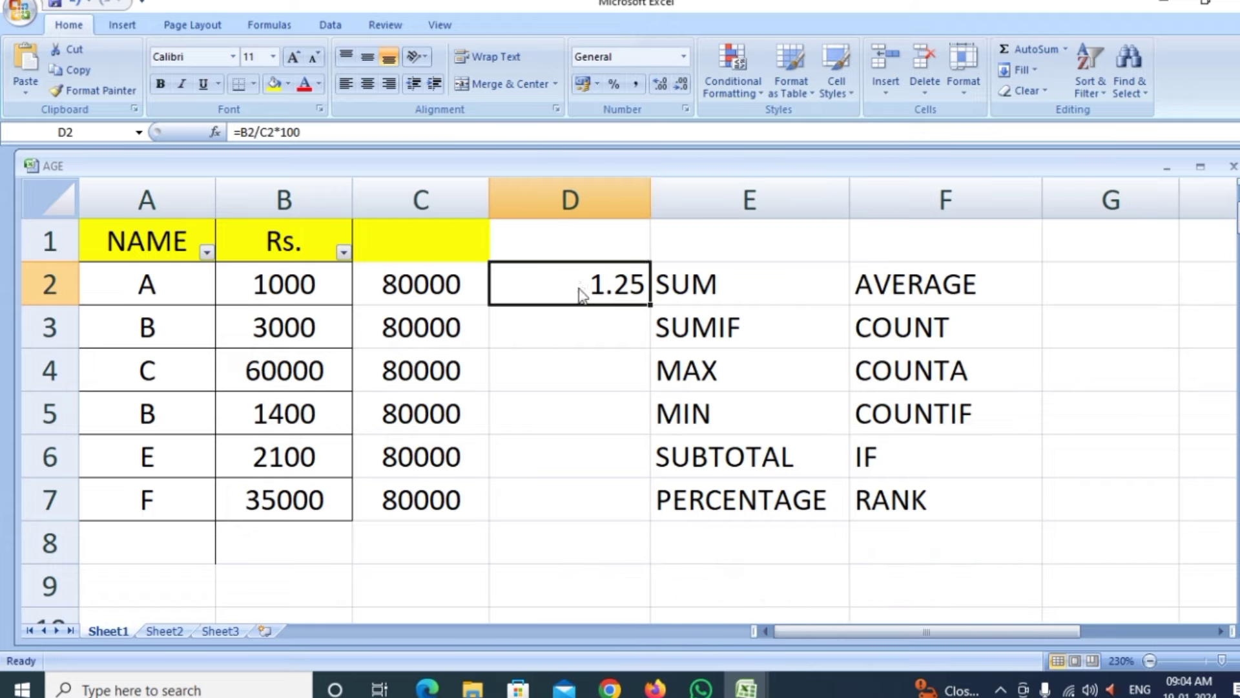
click(652, 310)
click(627, 287)
drag(649, 304, 647, 507)
click(602, 568)
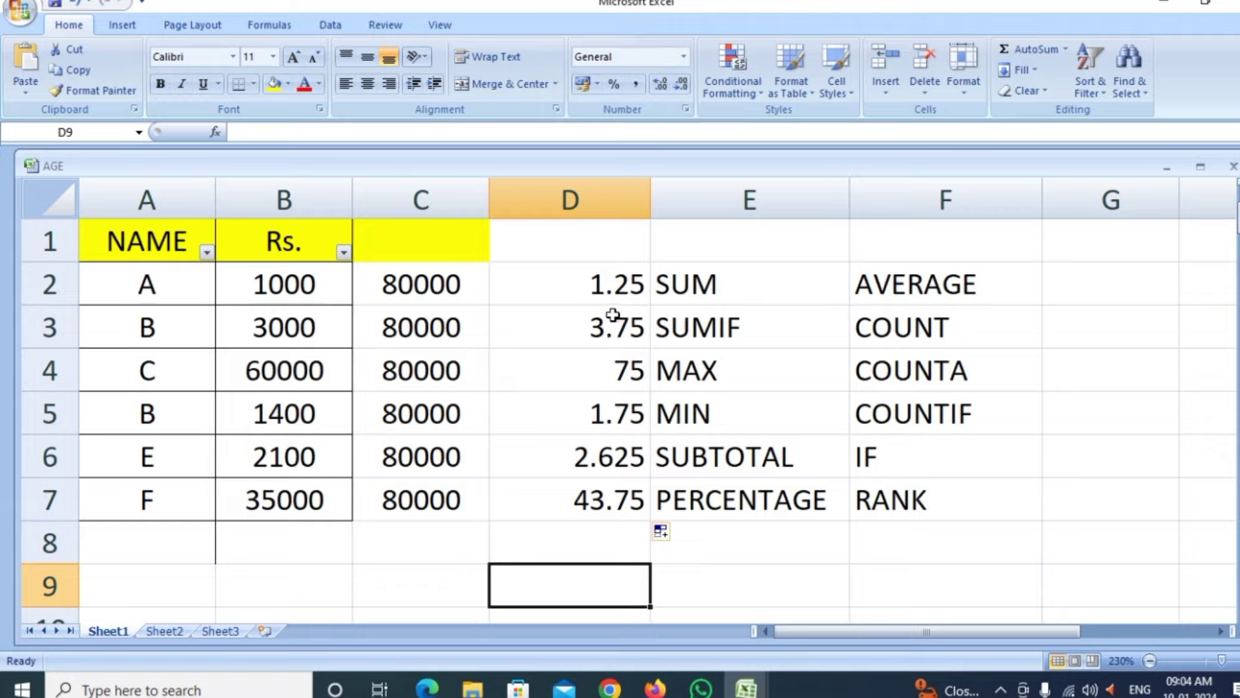
Delete the percentage results in D2:D7 and the 80000 values in C1:C7.
drag(604, 272, 624, 478)
key(Delete)
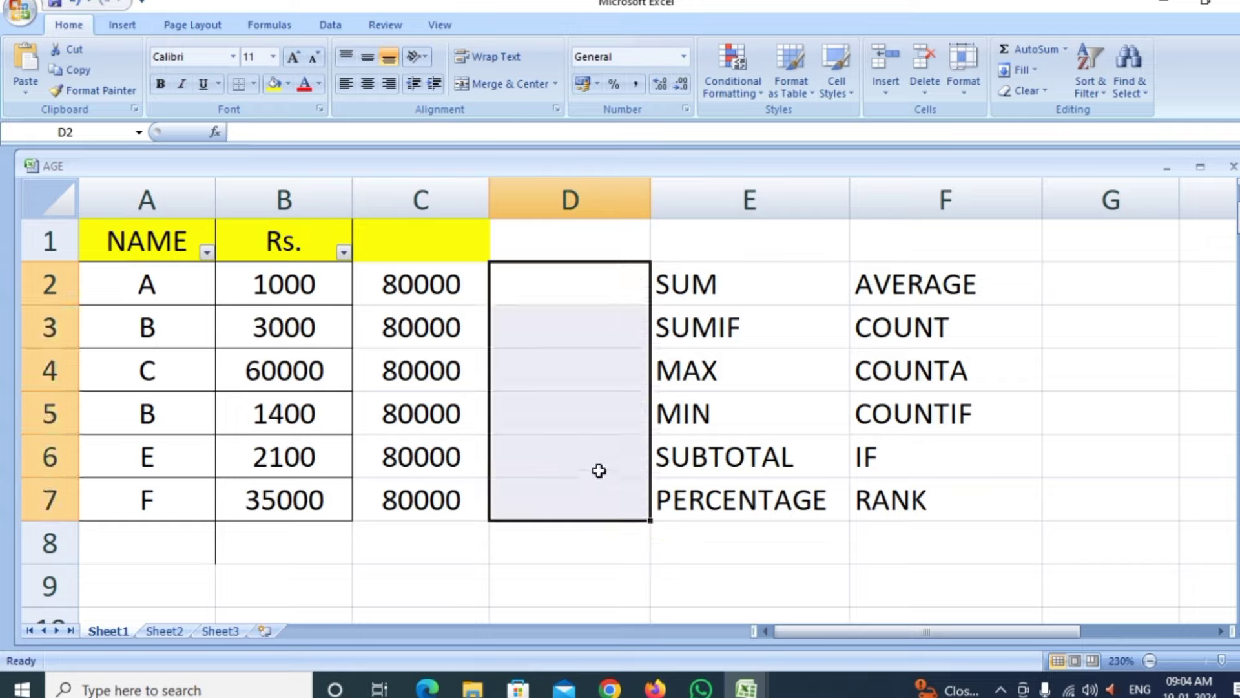
mouse_move(416, 252)
mouse_down()
mouse_move(443, 288)
mouse_move(438, 488)
mouse_up()
key(Delete)
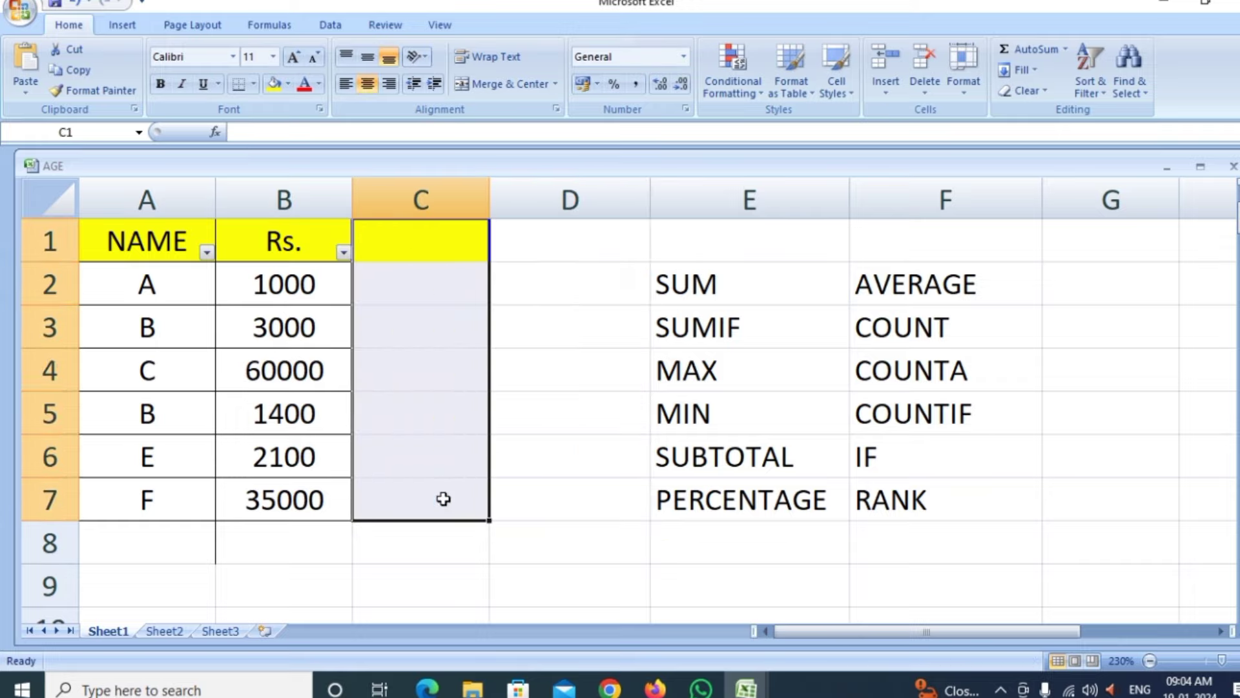
click(959, 283)
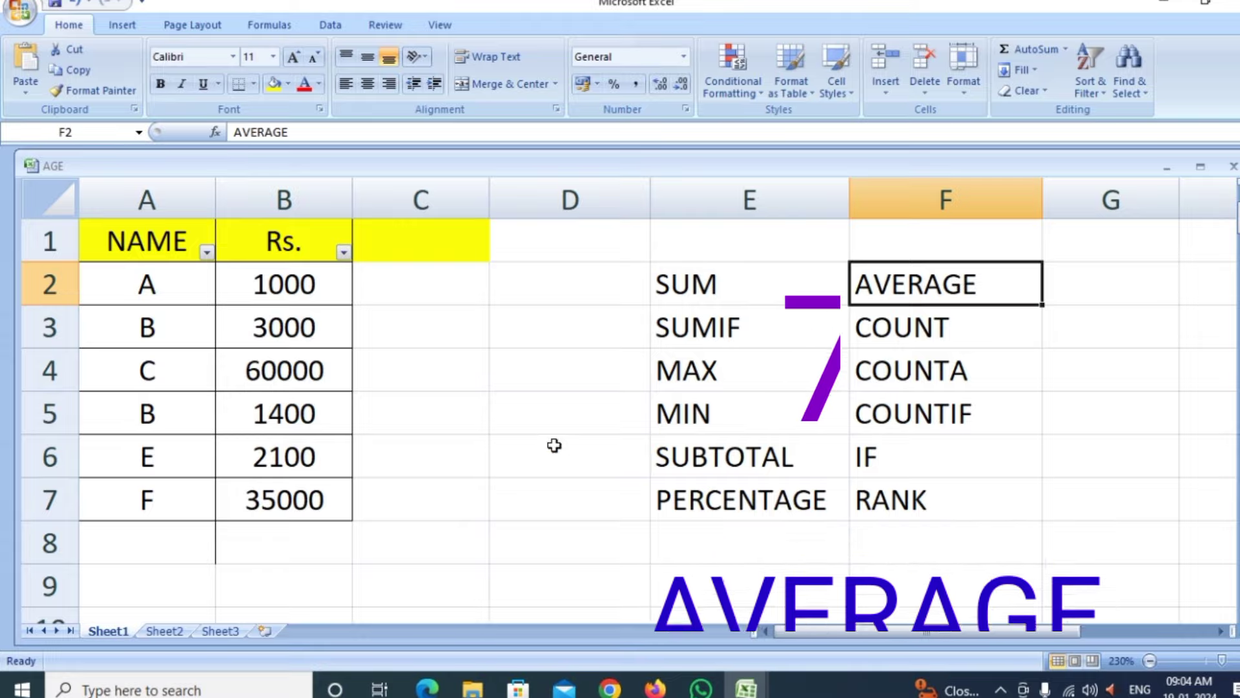
click(294, 549)
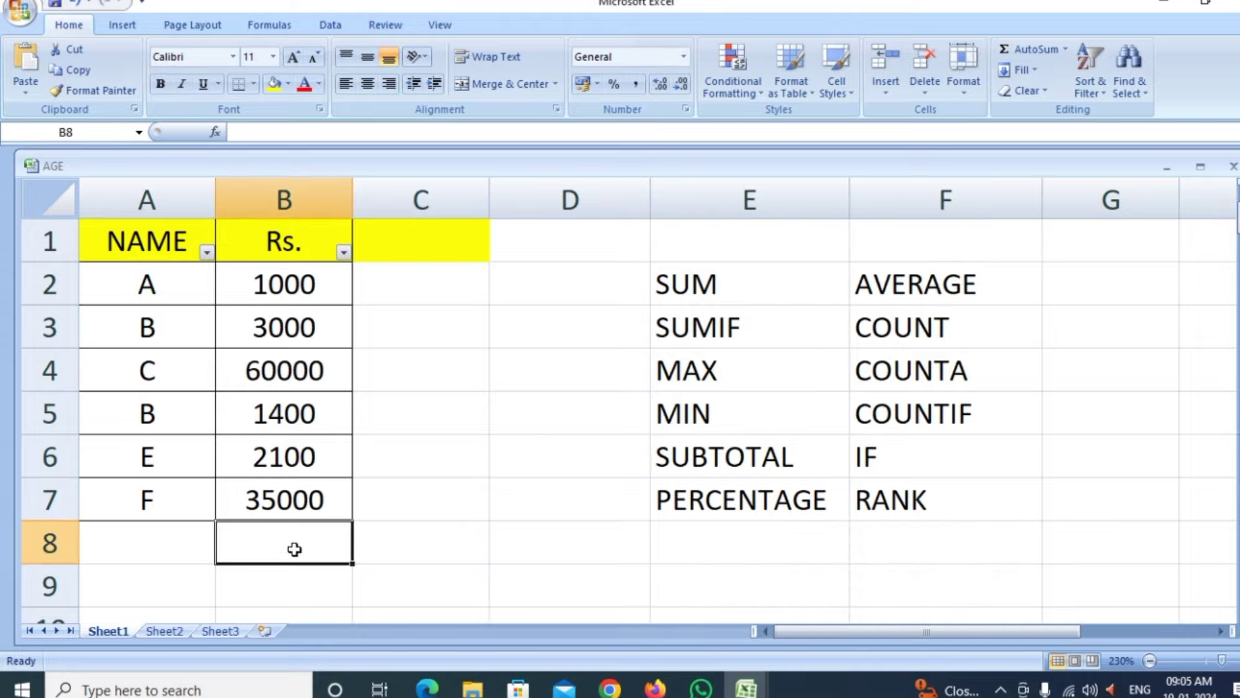
text(=AVE)
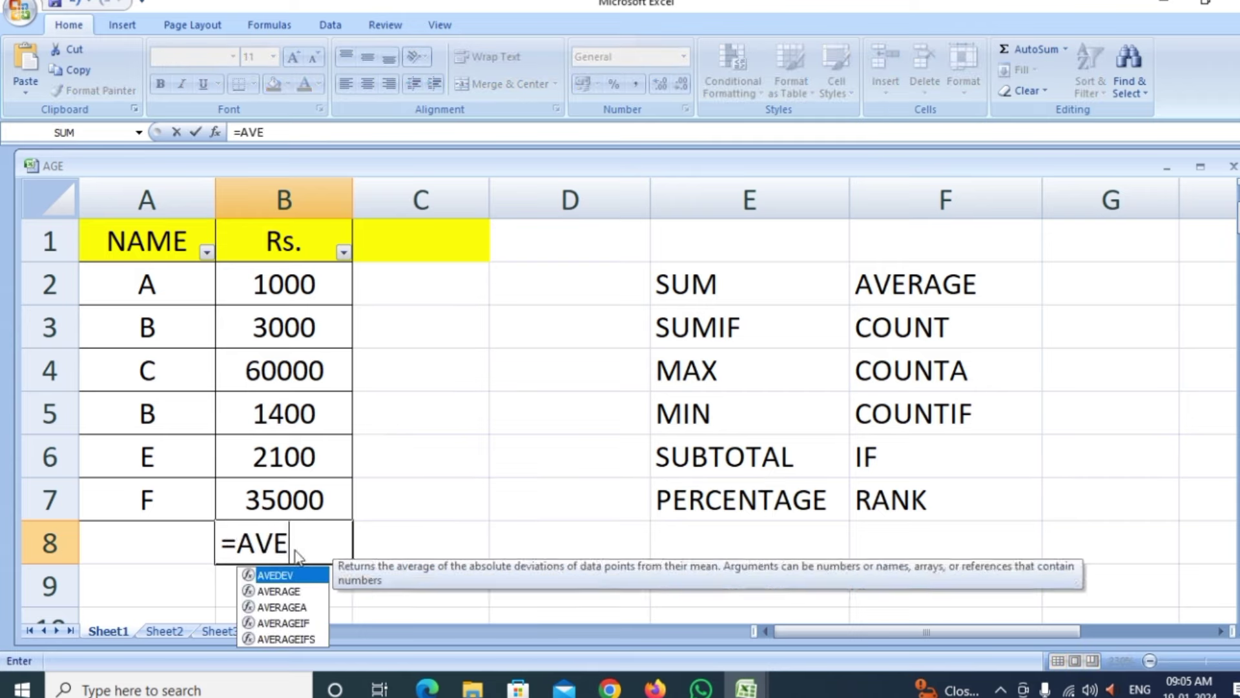
text(RAGE)
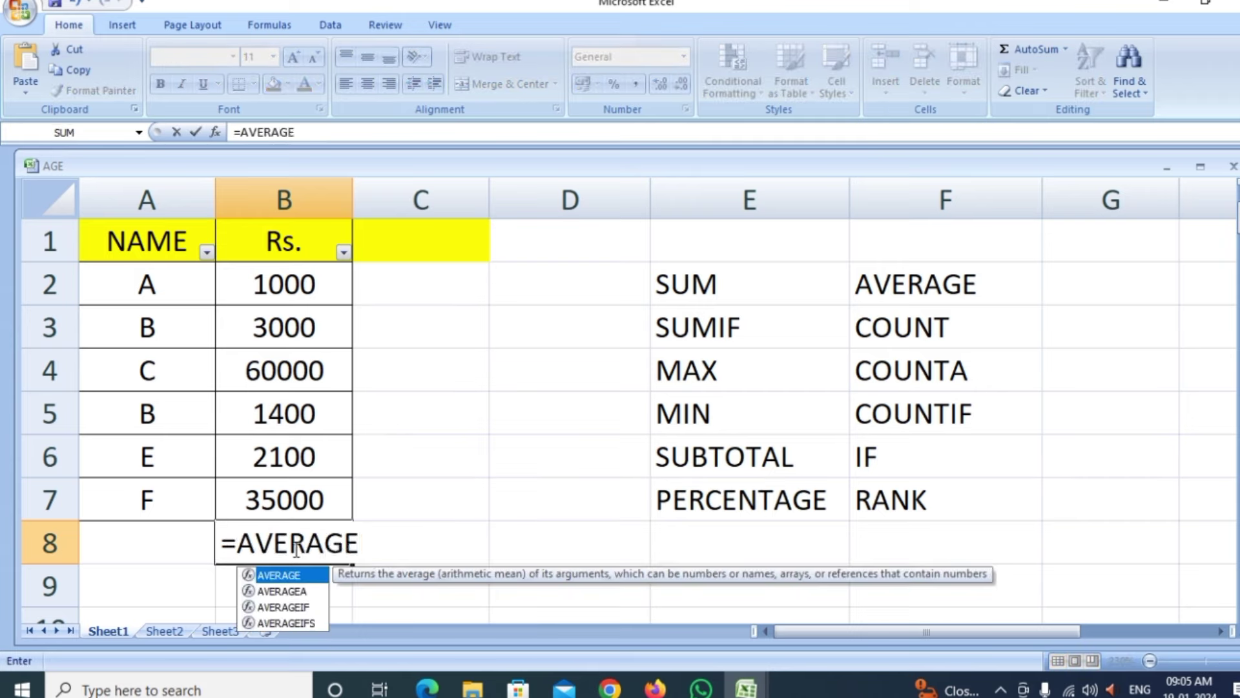
text(()
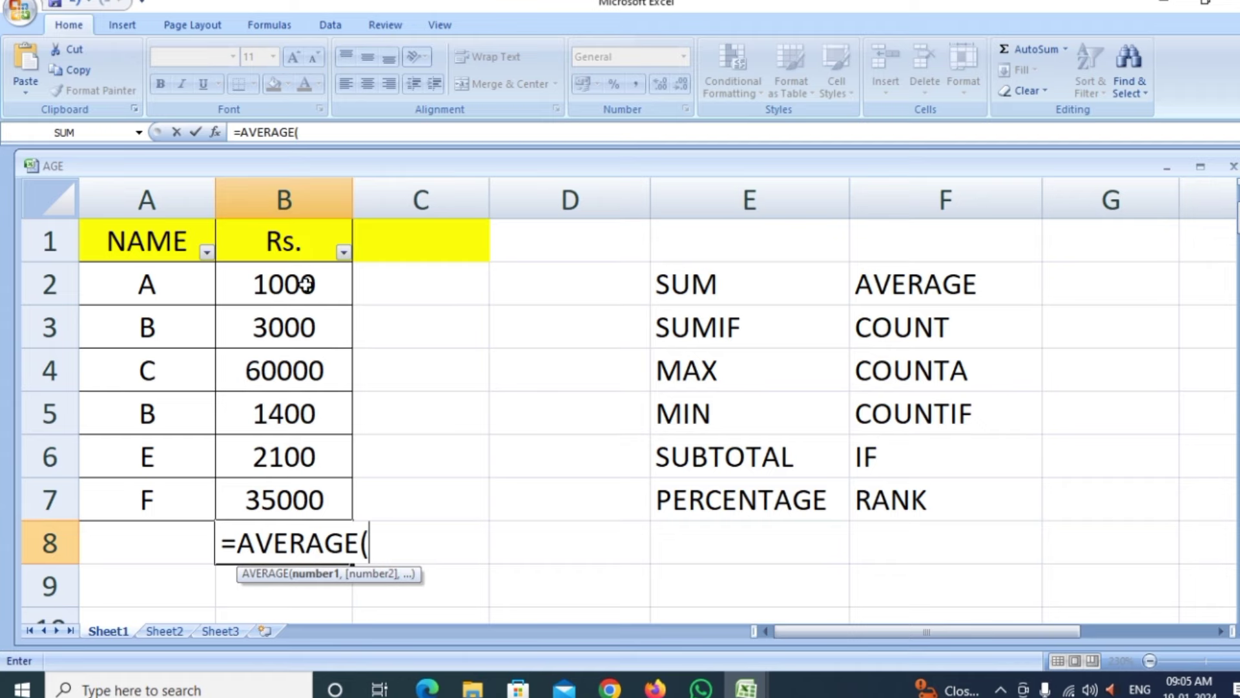
drag(303, 284, 293, 486)
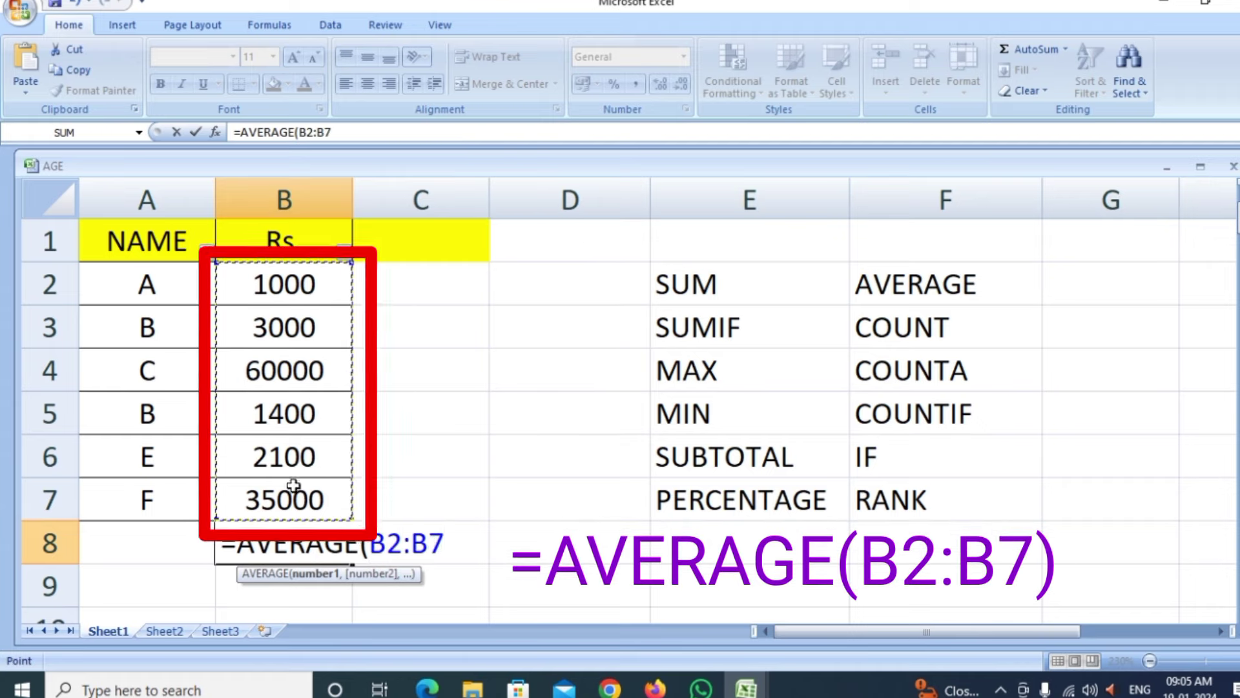
text())
key(Return)
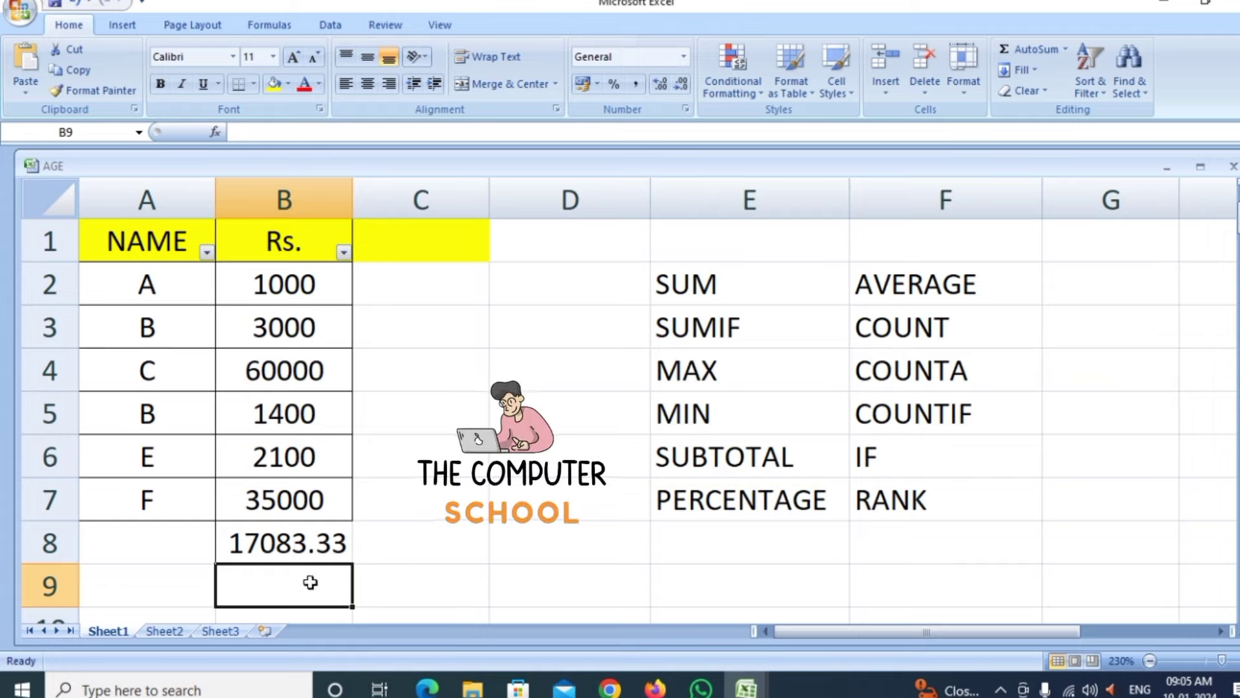
click(321, 553)
key(Delete)
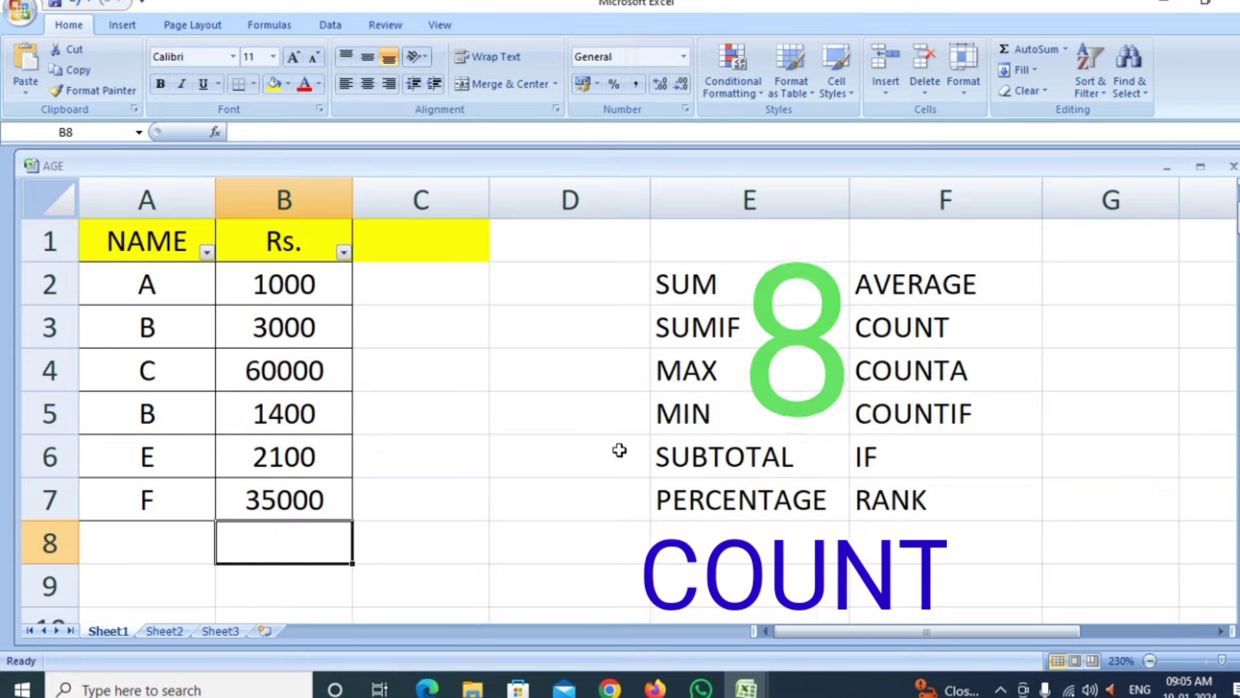
Enter =COUNT(B2:B7) in B8, returning 6, then step through the Rs. amounts.
text(=)
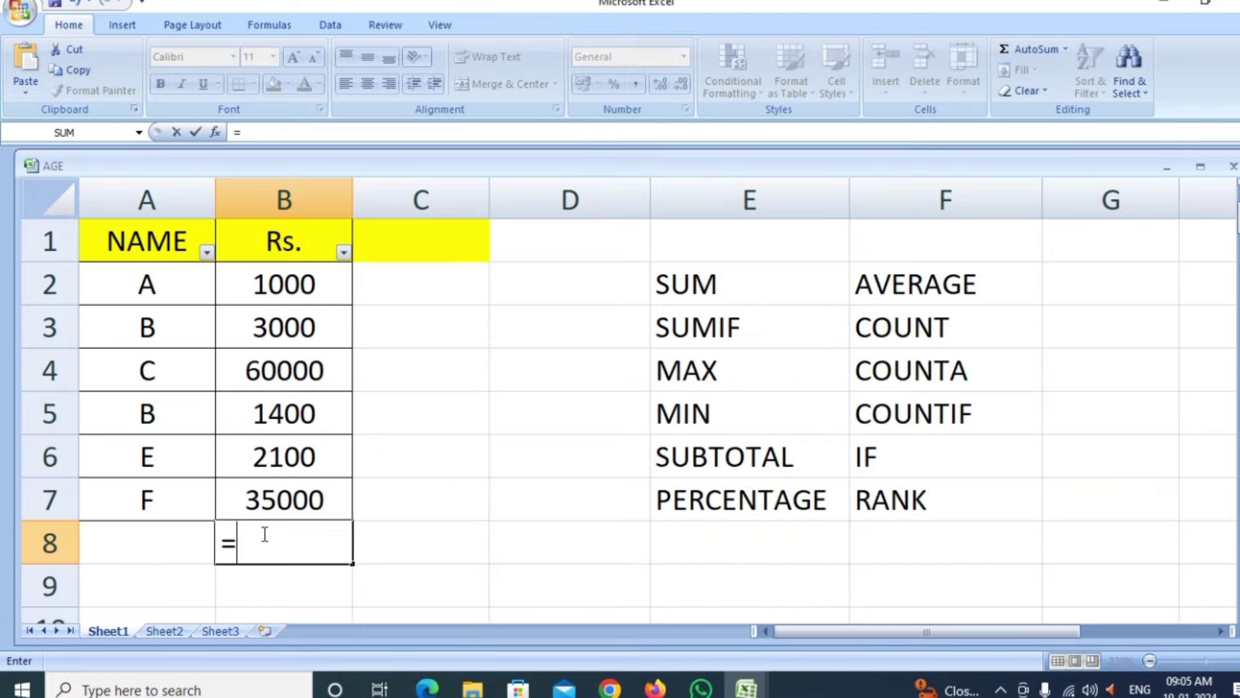
text(COUNT)
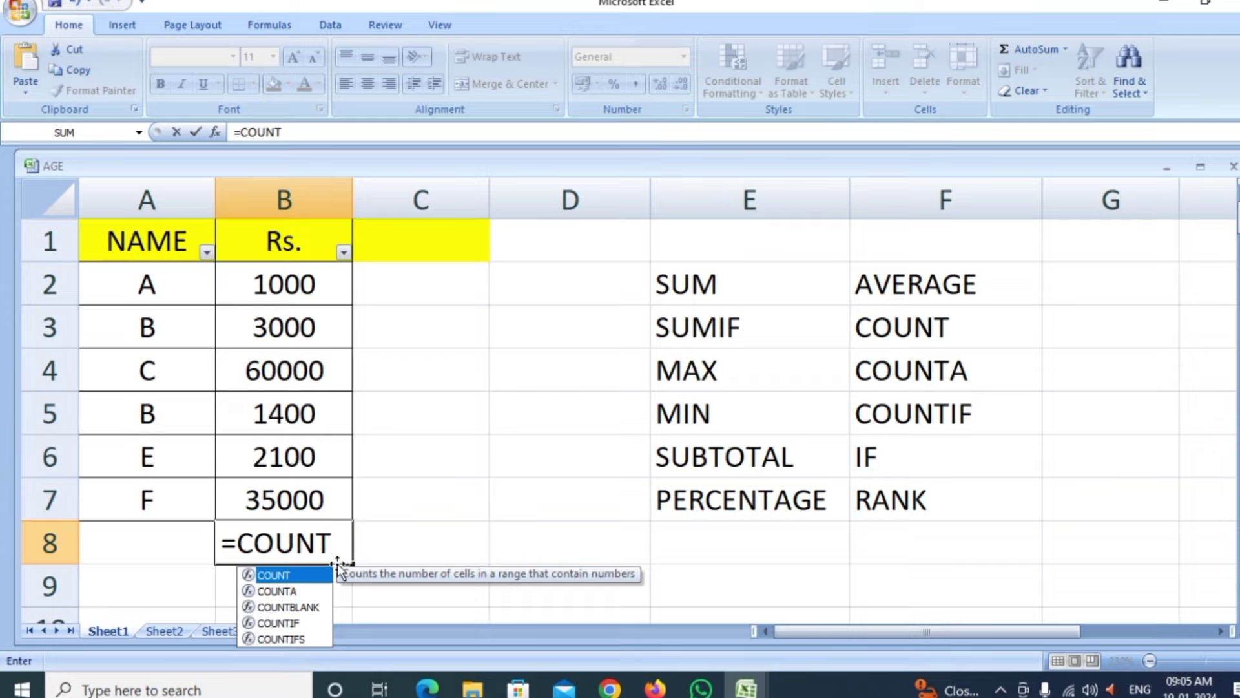
text(()
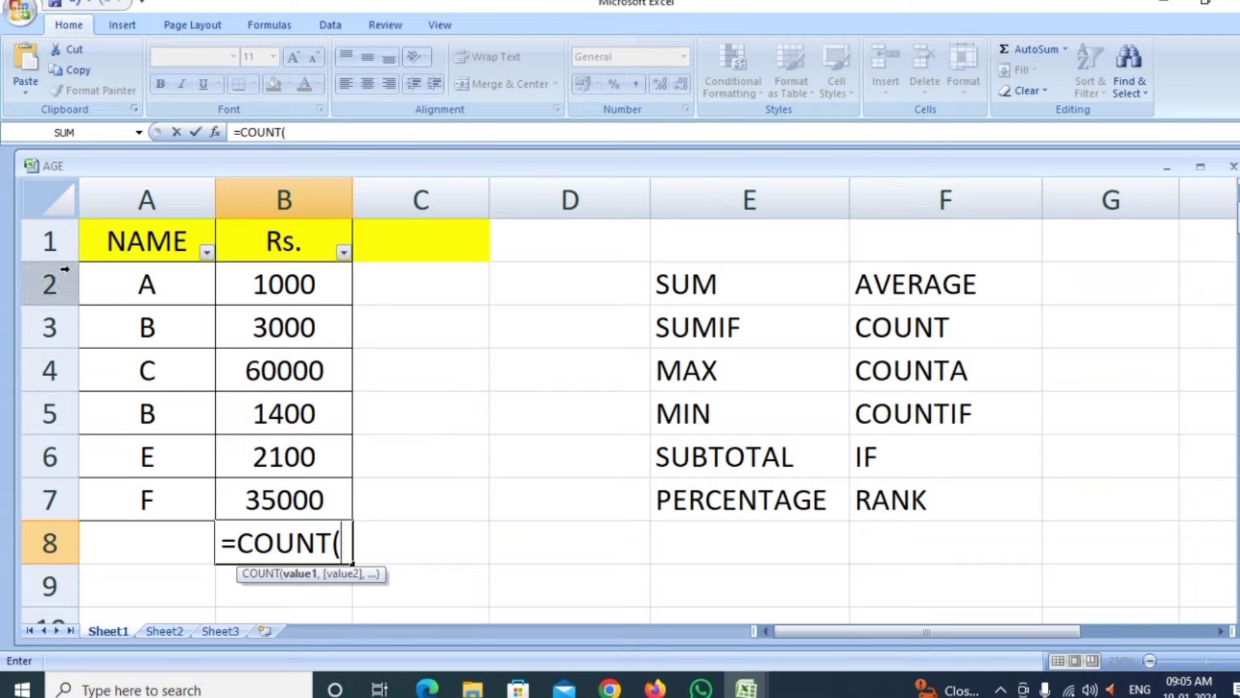
drag(288, 290, 289, 485)
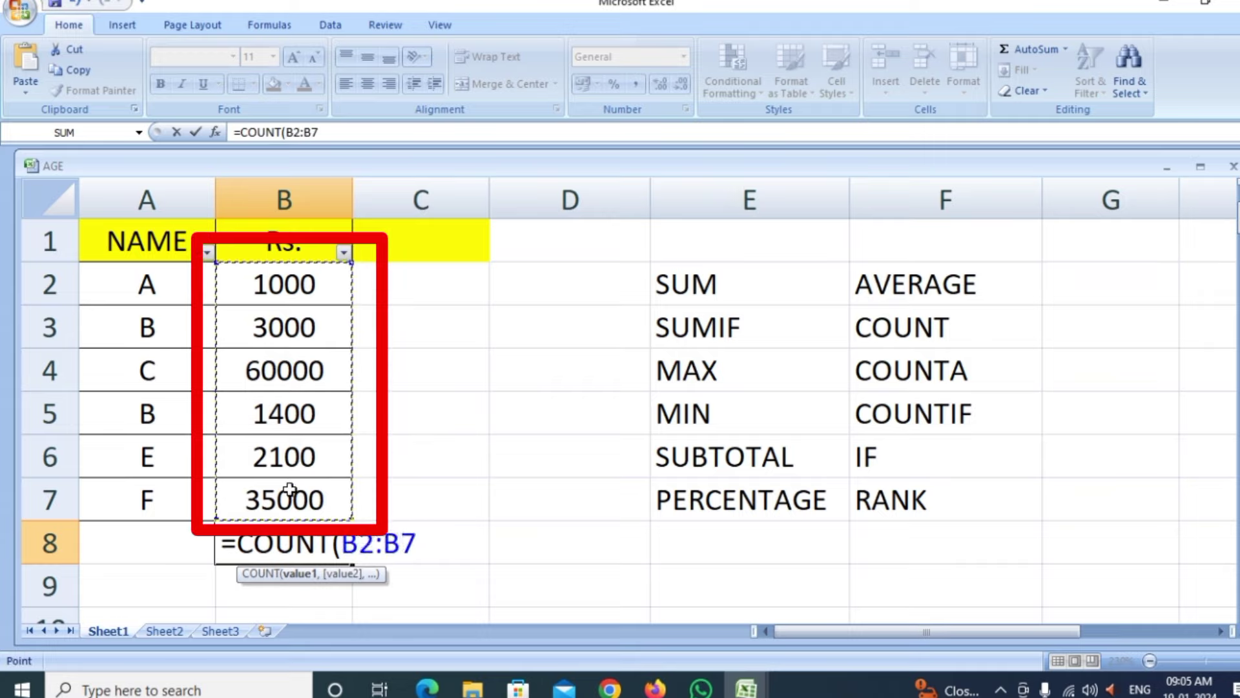
text())
key(Return)
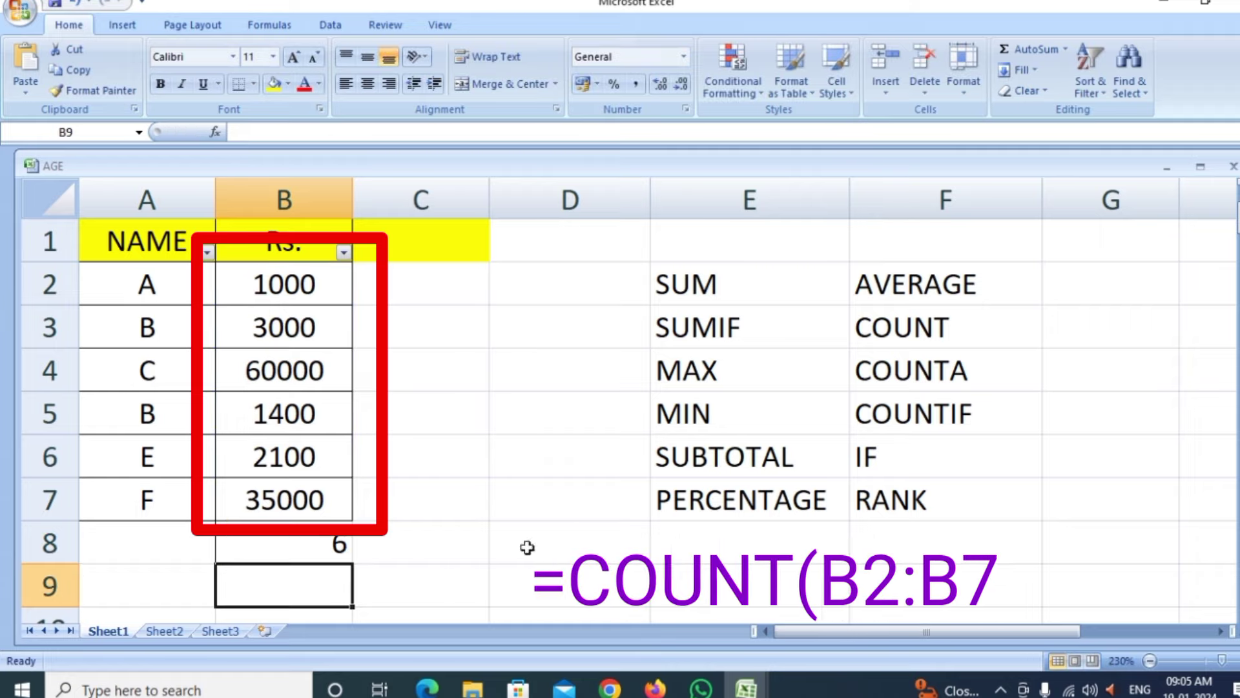
click(300, 544)
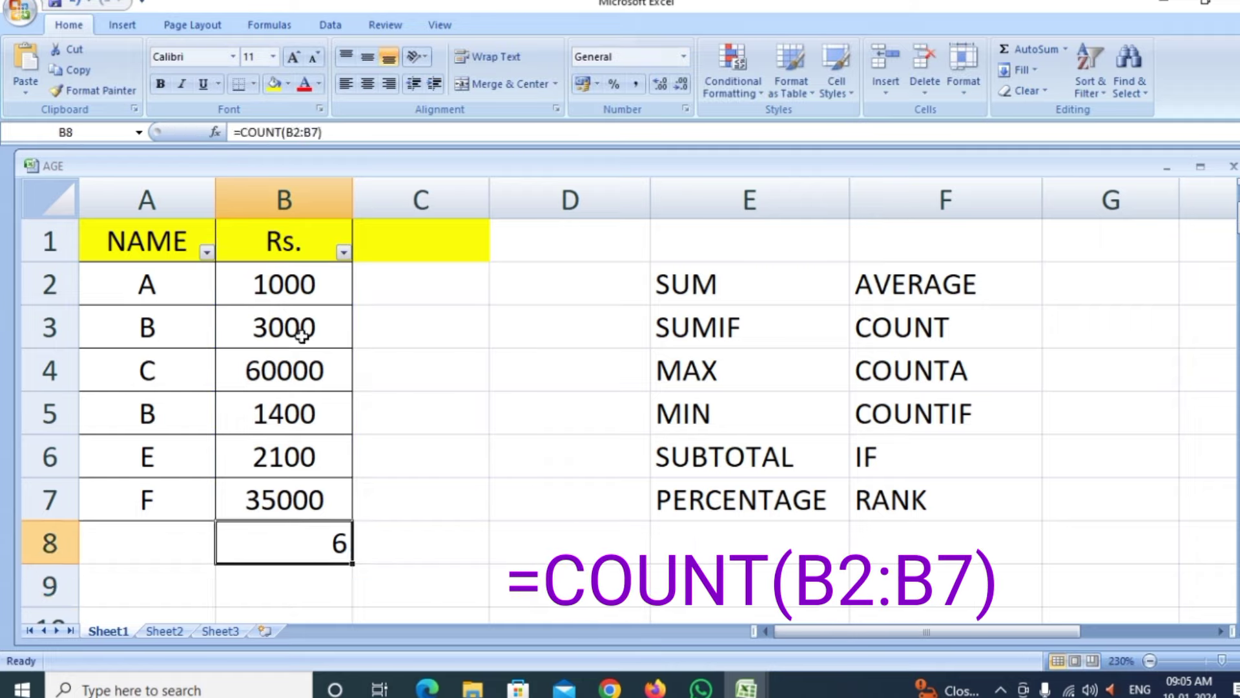
click(294, 283)
key(Down)
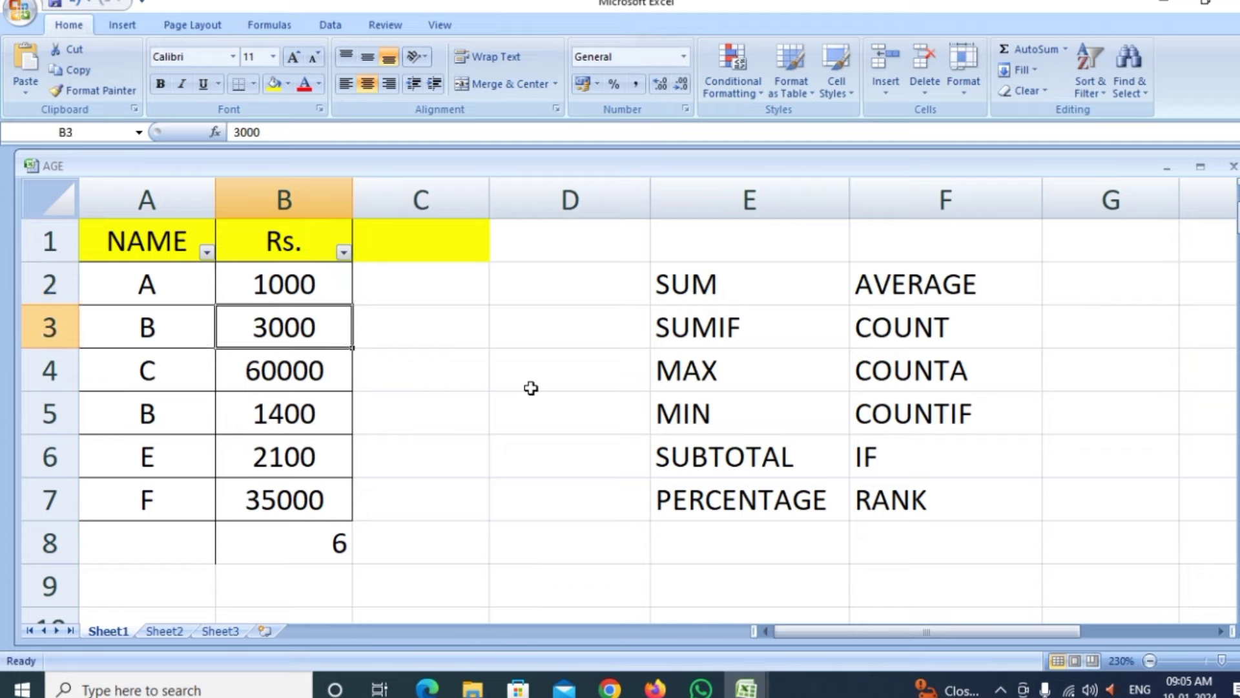
key(Down)
key(Down)
key(Down)
key(Down)
key(Down)
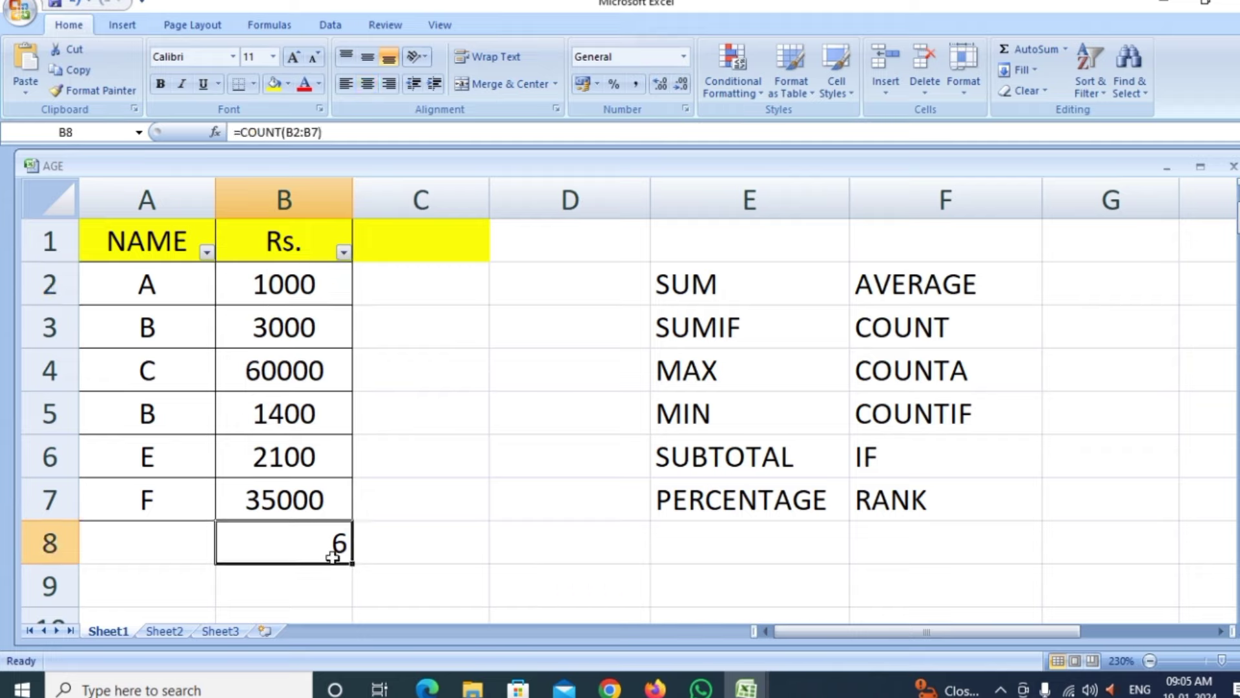
Edit B8's formula to =COUNT(A2:B7), which still returns 6.
double_click(330, 550)
click(416, 543)
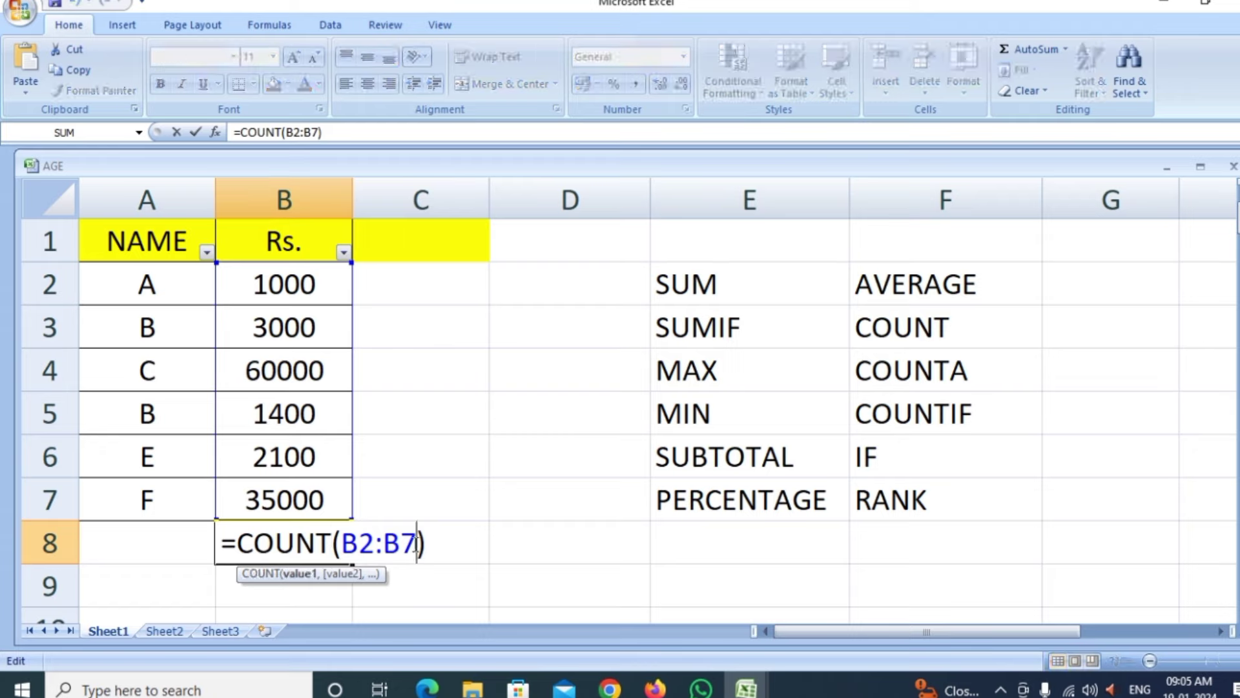
key(BackSpace)
key(BackSpace)
key(BackSpace)
key(BackSpace)
key(BackSpace)
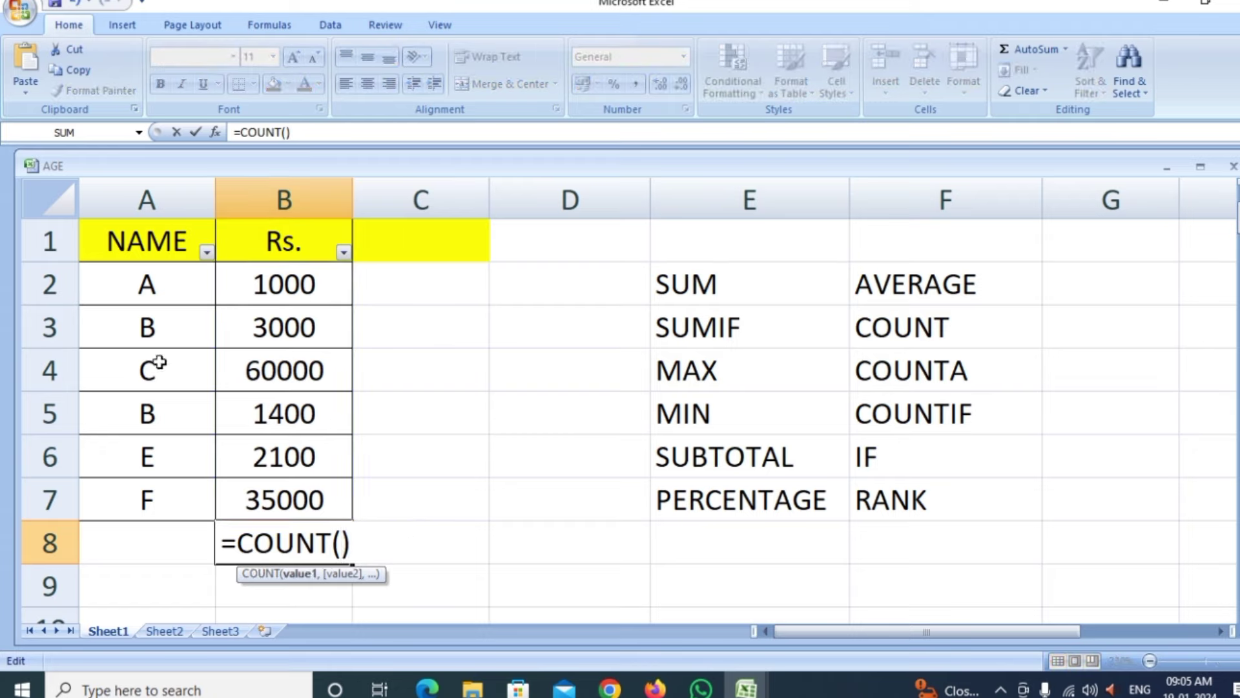
drag(127, 286, 276, 492)
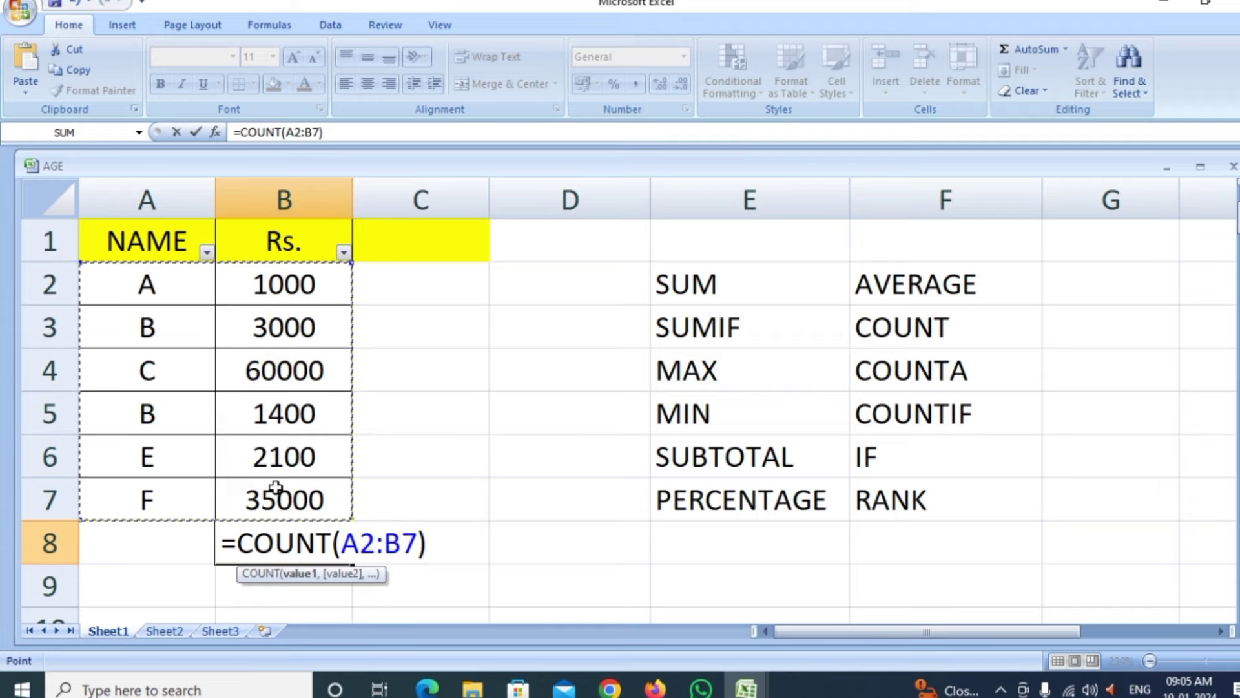
key(Return)
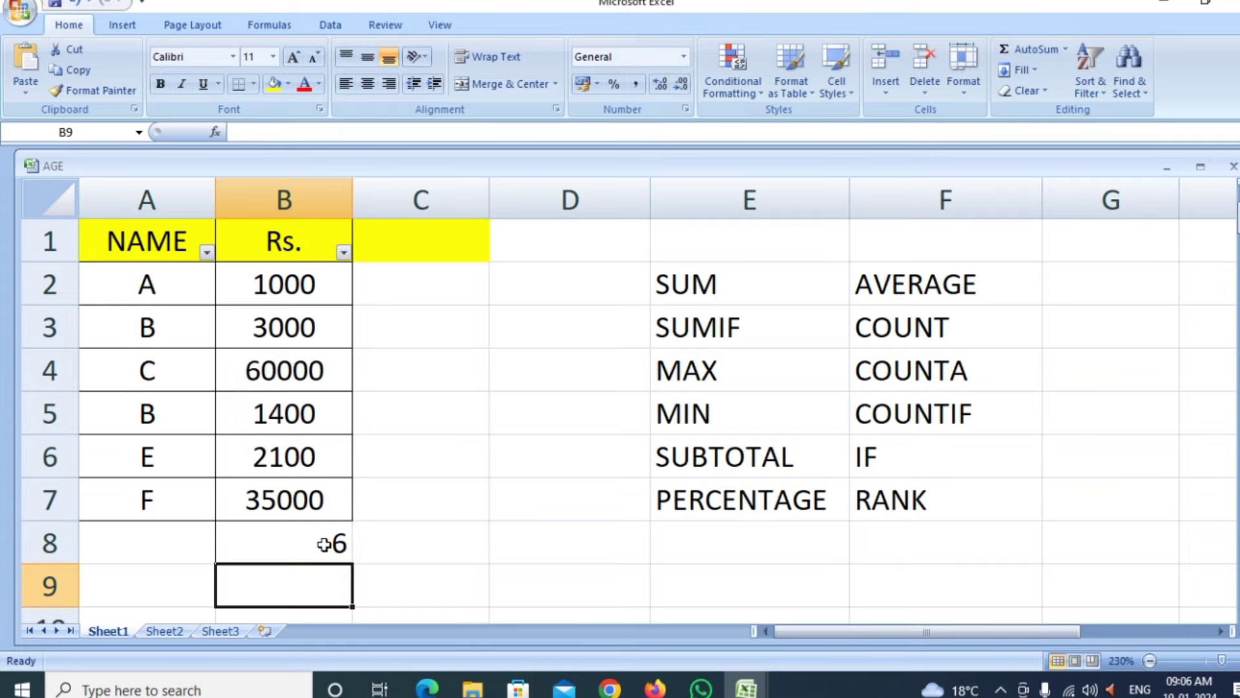
Change B4 from 60000 to 40000, with B8's count dropping to 5 then returning to 6.
click(284, 371)
key(Delete)
click(498, 462)
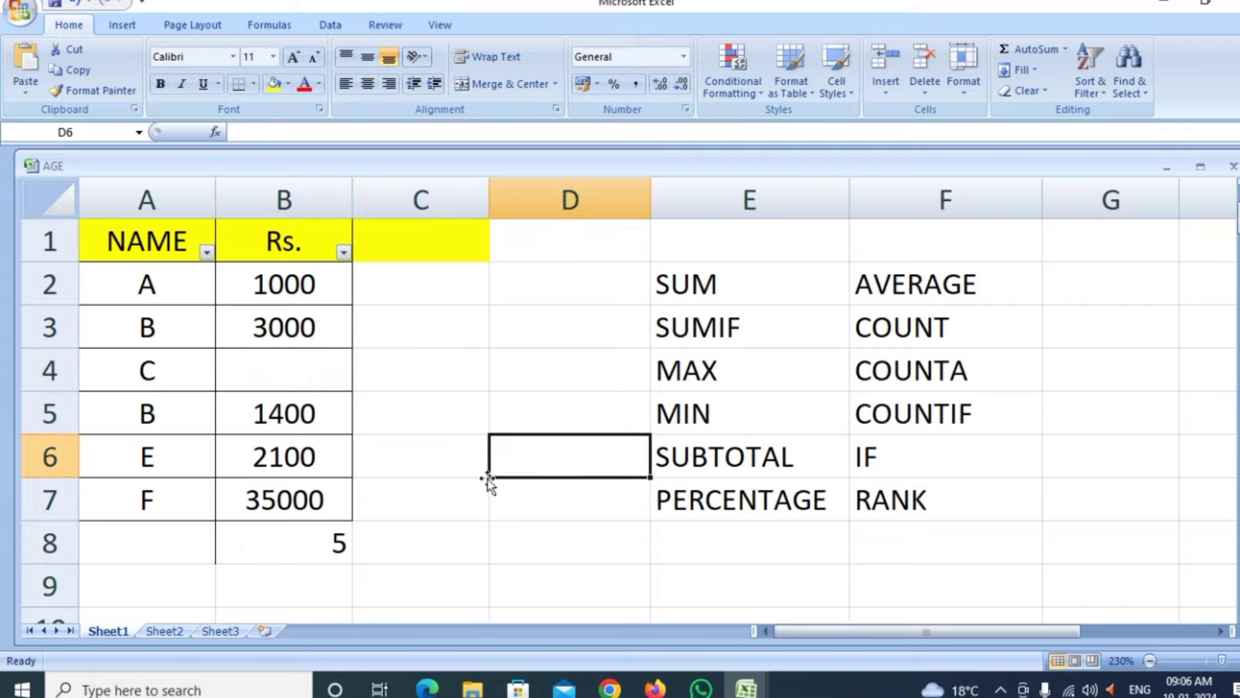
click(281, 357)
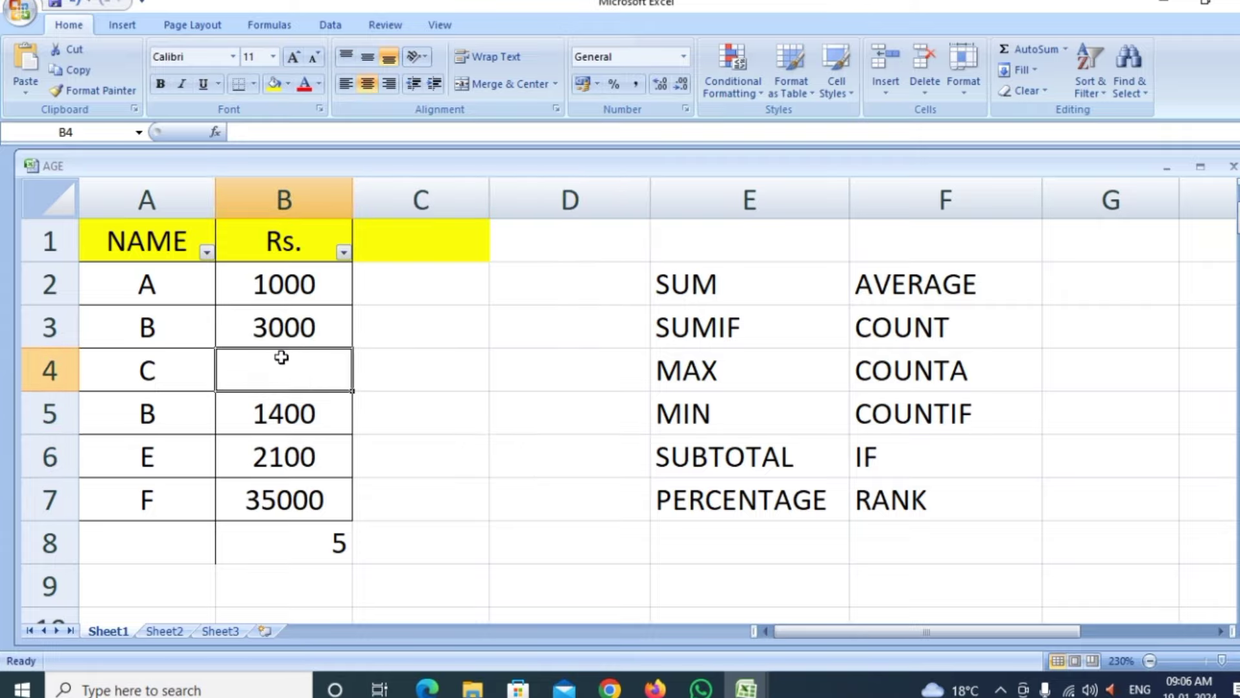
text(4)
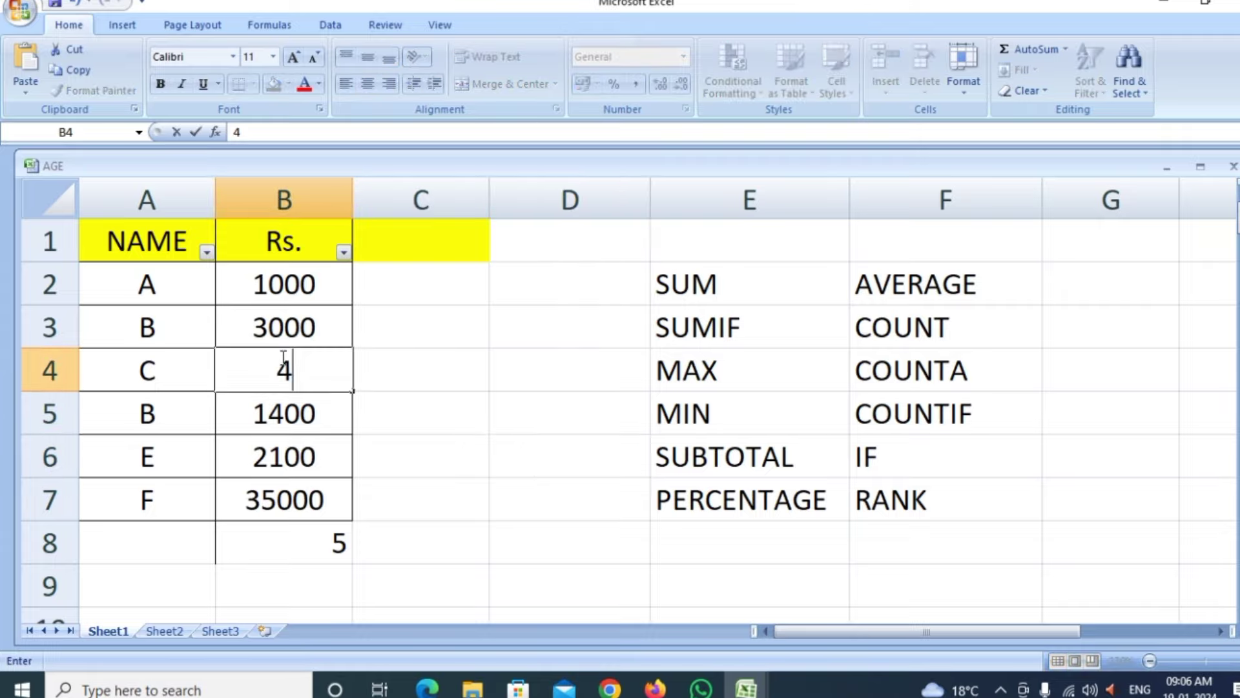
text(0000)
click(622, 523)
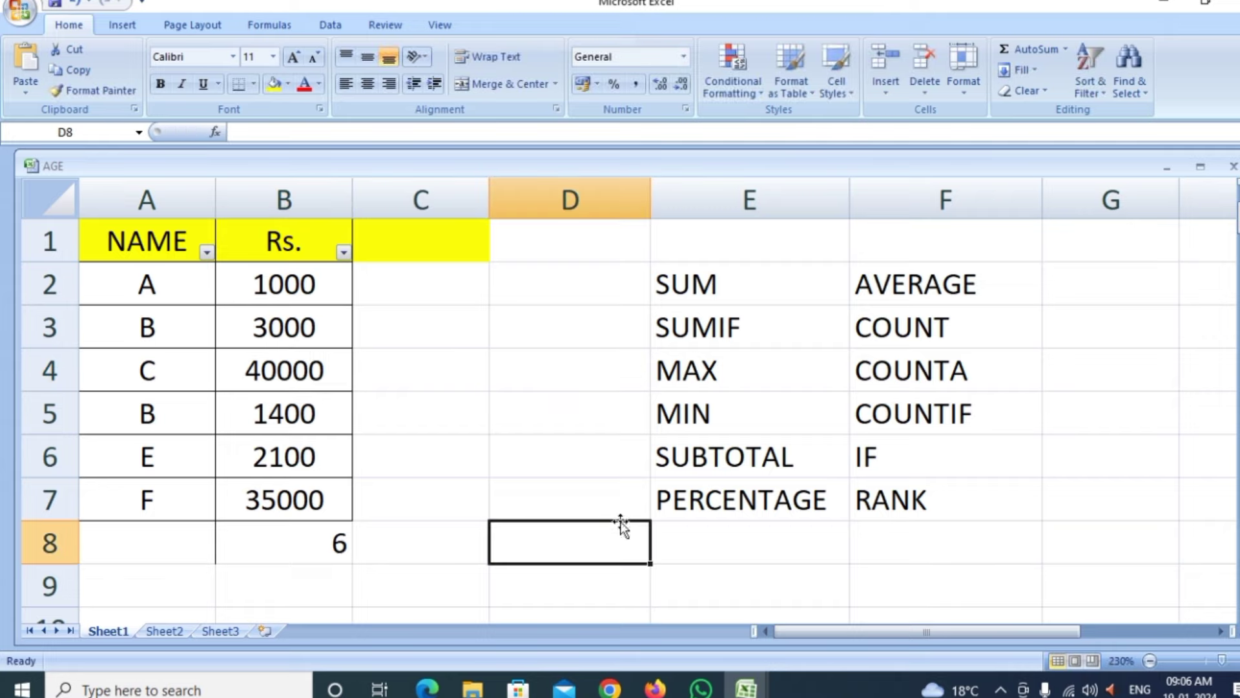
click(303, 552)
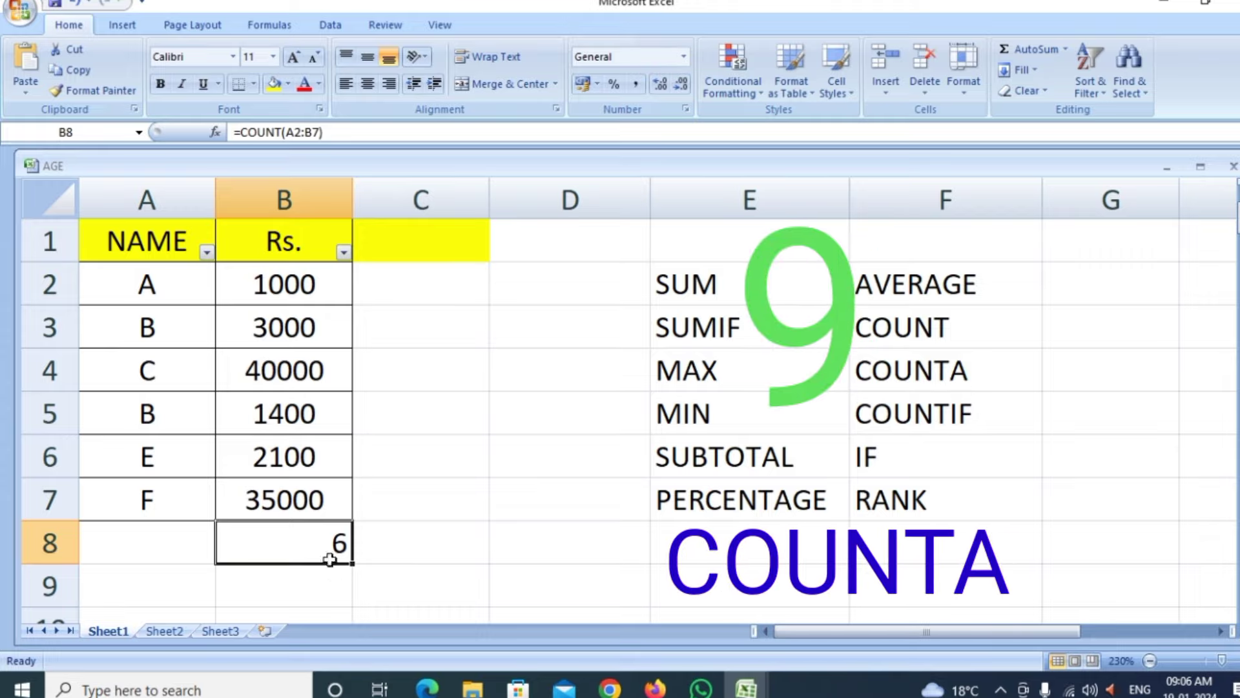
Replace B8 with =COUNTA(A2:B7), returning 12, and compare with the status-bar count.
key(Delete)
click(435, 581)
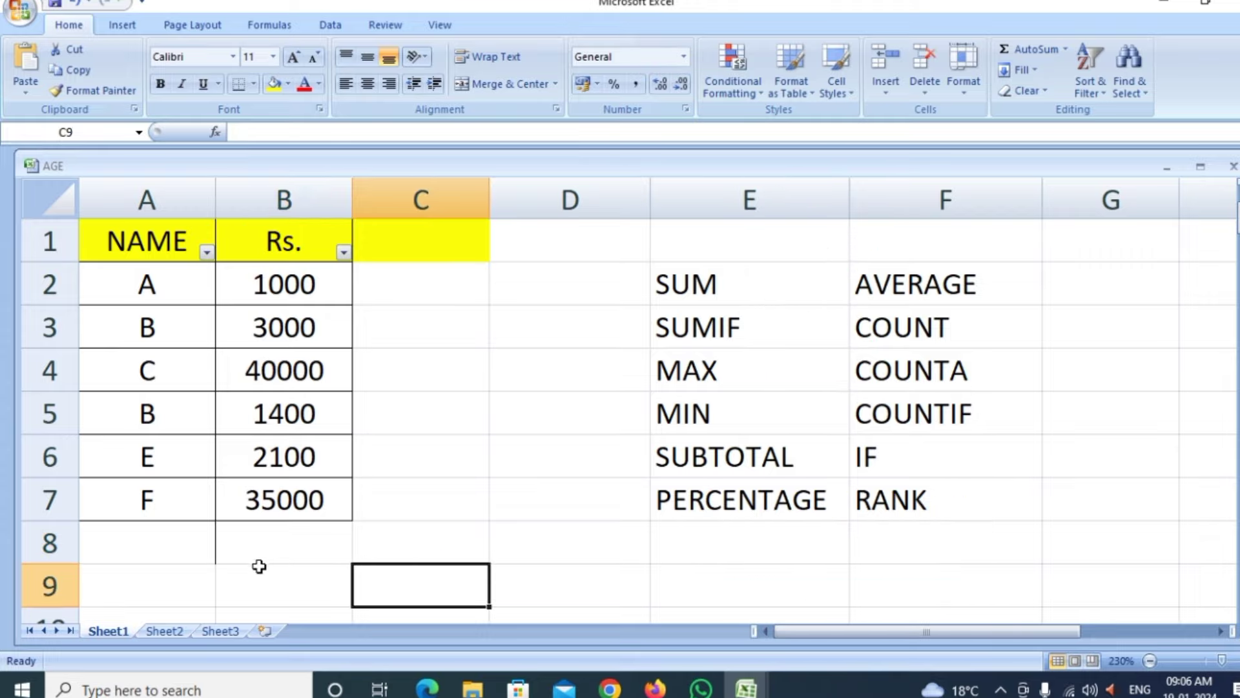
click(262, 542)
text(=COU)
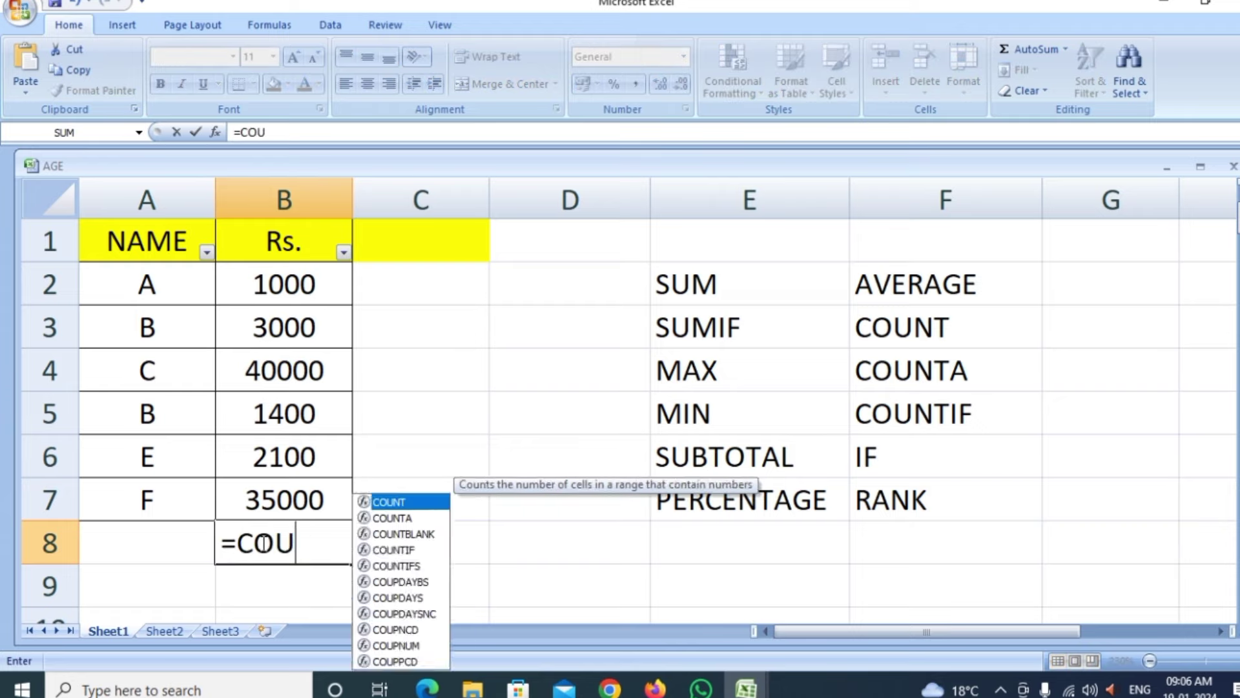
text(NTA)
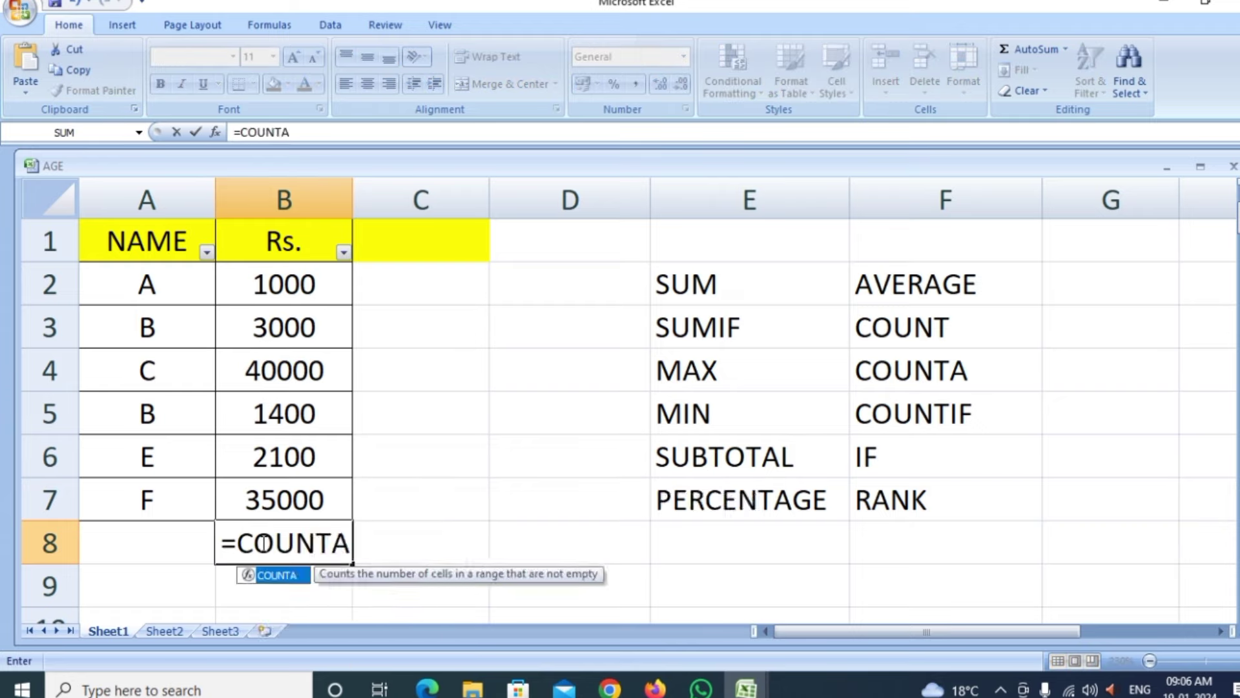
text(()
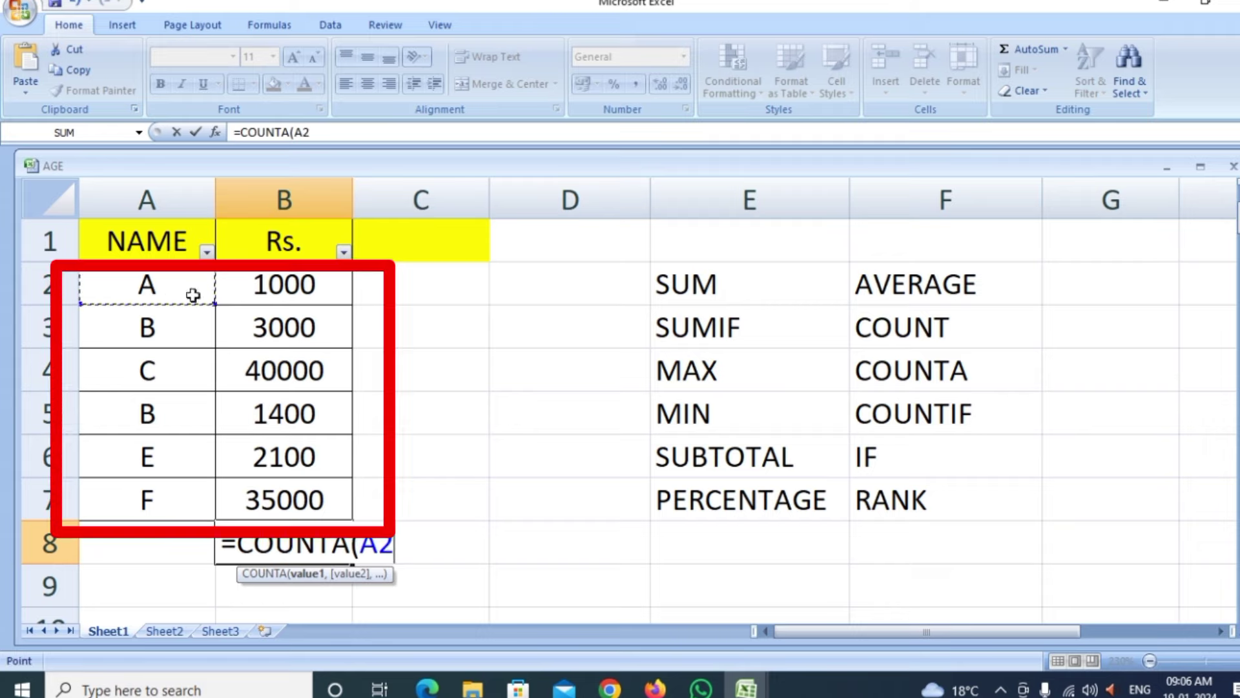
drag(167, 288, 301, 491)
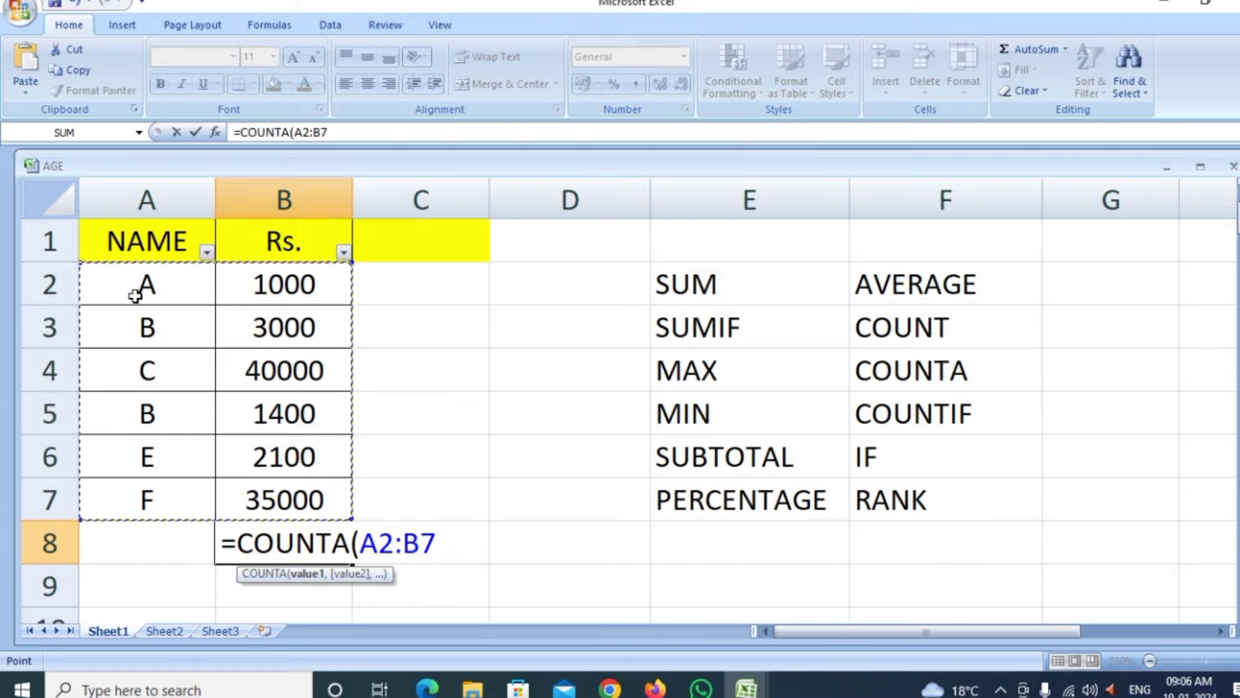
text())
key(Return)
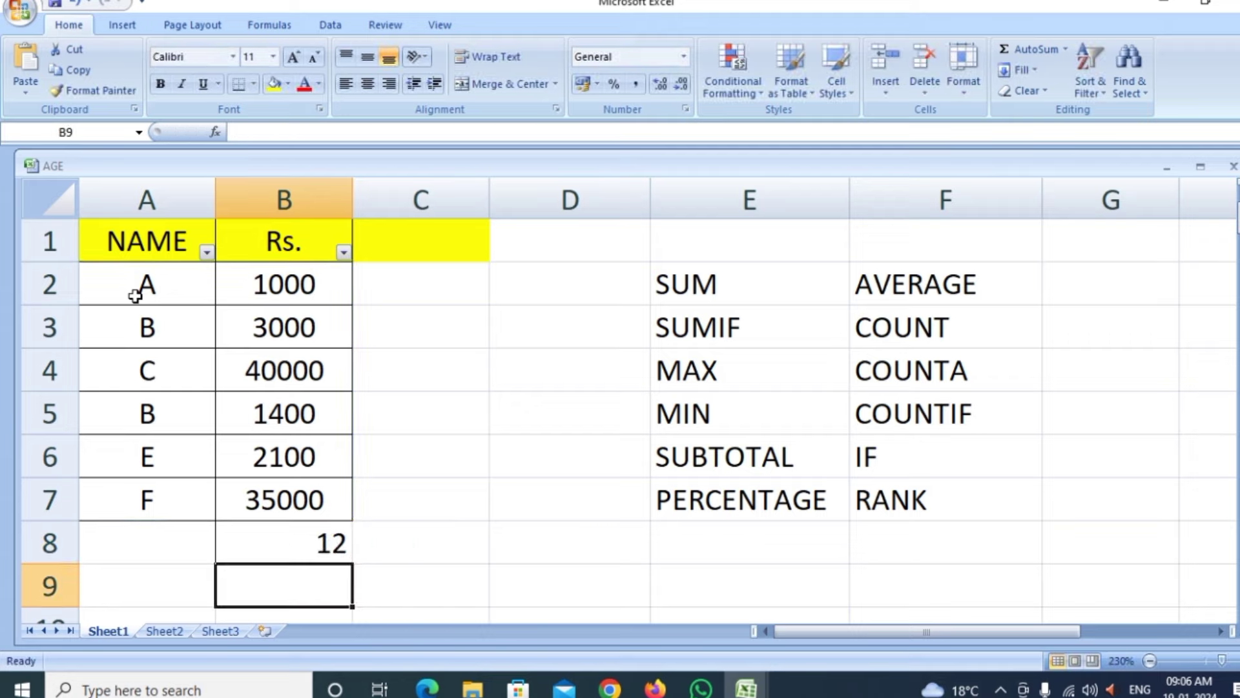
click(320, 546)
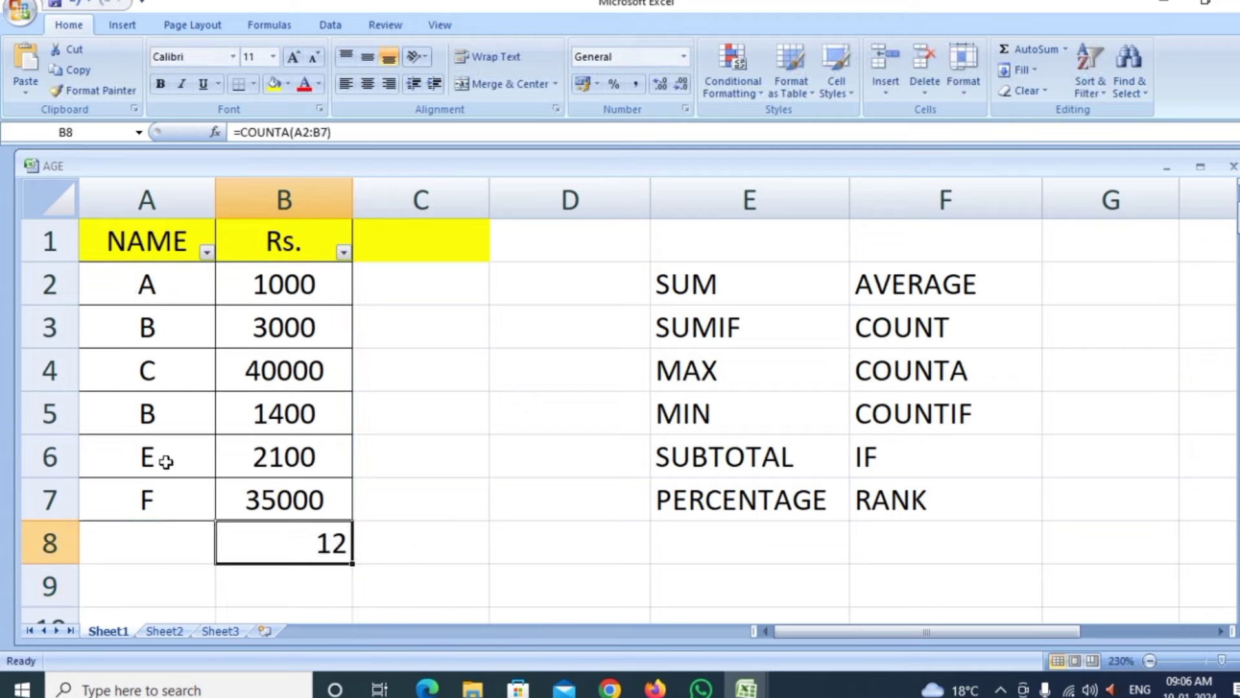
drag(146, 284, 271, 486)
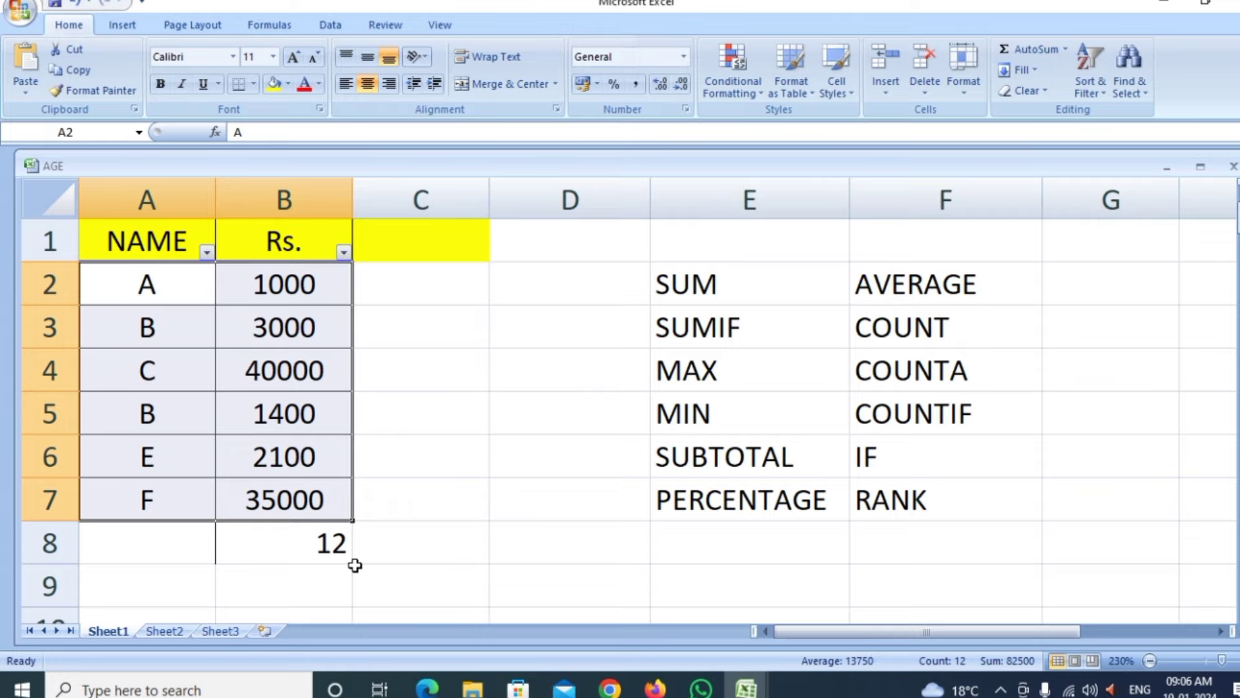
Clear the name F from A7 so B8's =COUNTA(A2:B7) shows 11.
click(160, 512)
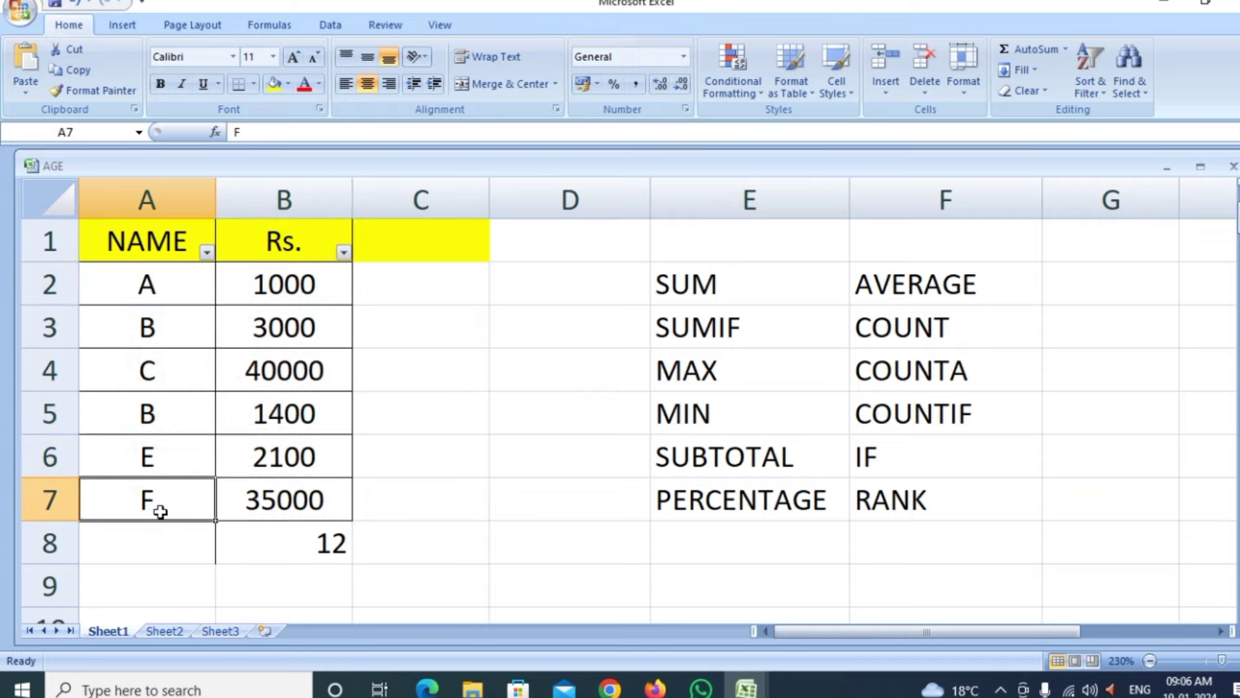
key(Delete)
click(564, 510)
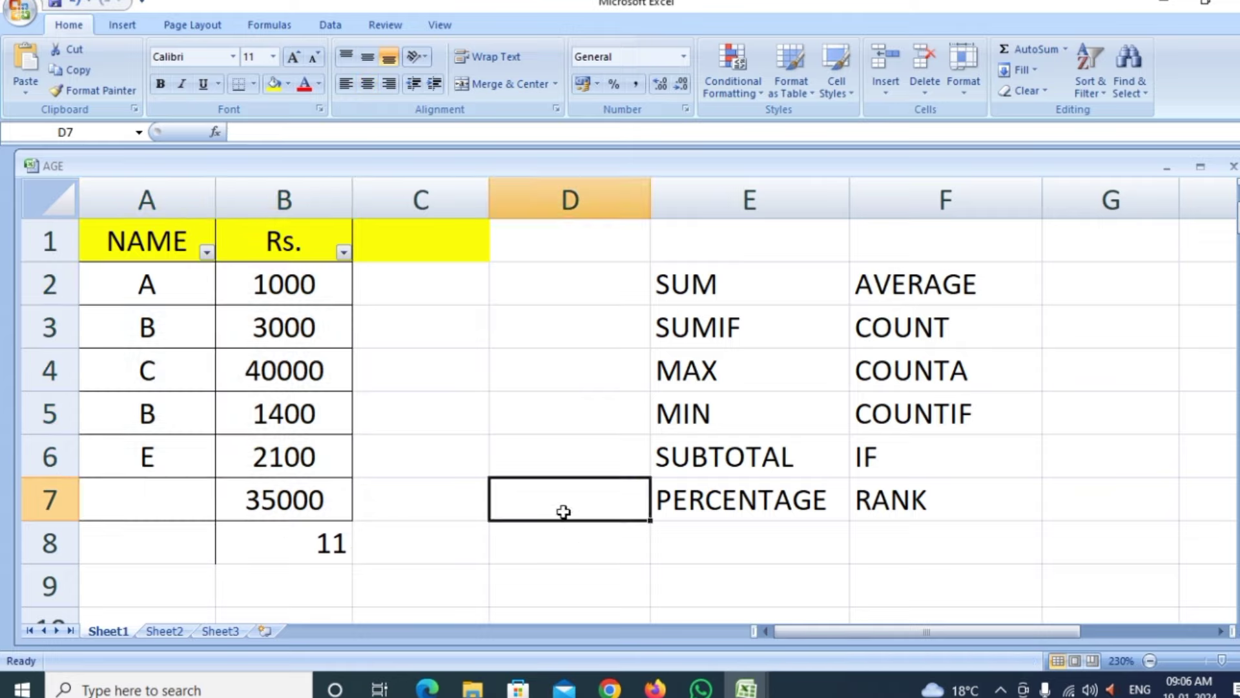
click(317, 553)
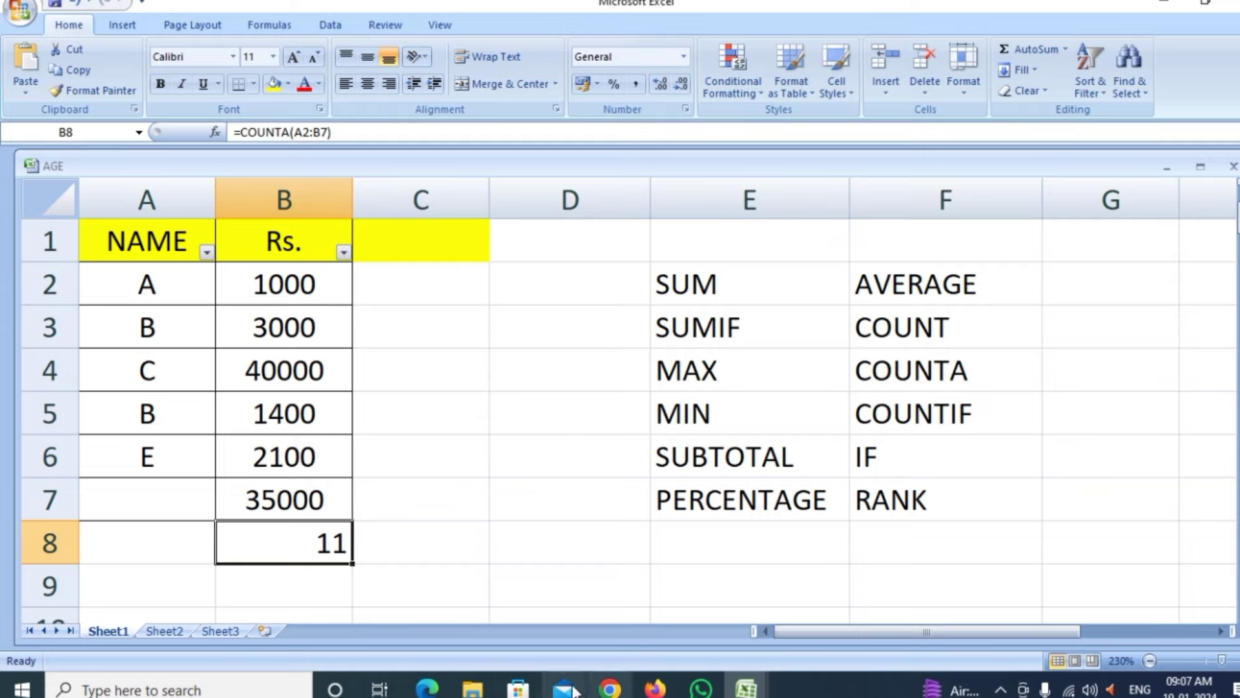
mouse_move(745, 689)
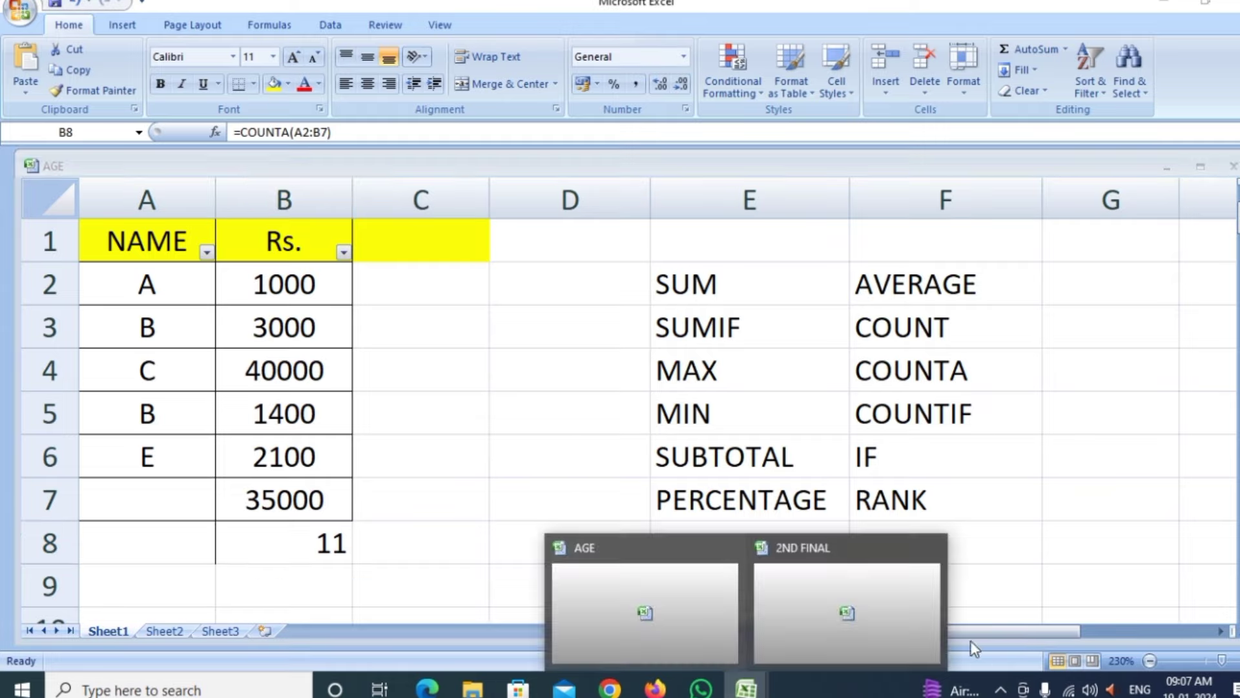
Switch back to the AGE workbook's Sheet2 marks table and select cell D14.
click(840, 619)
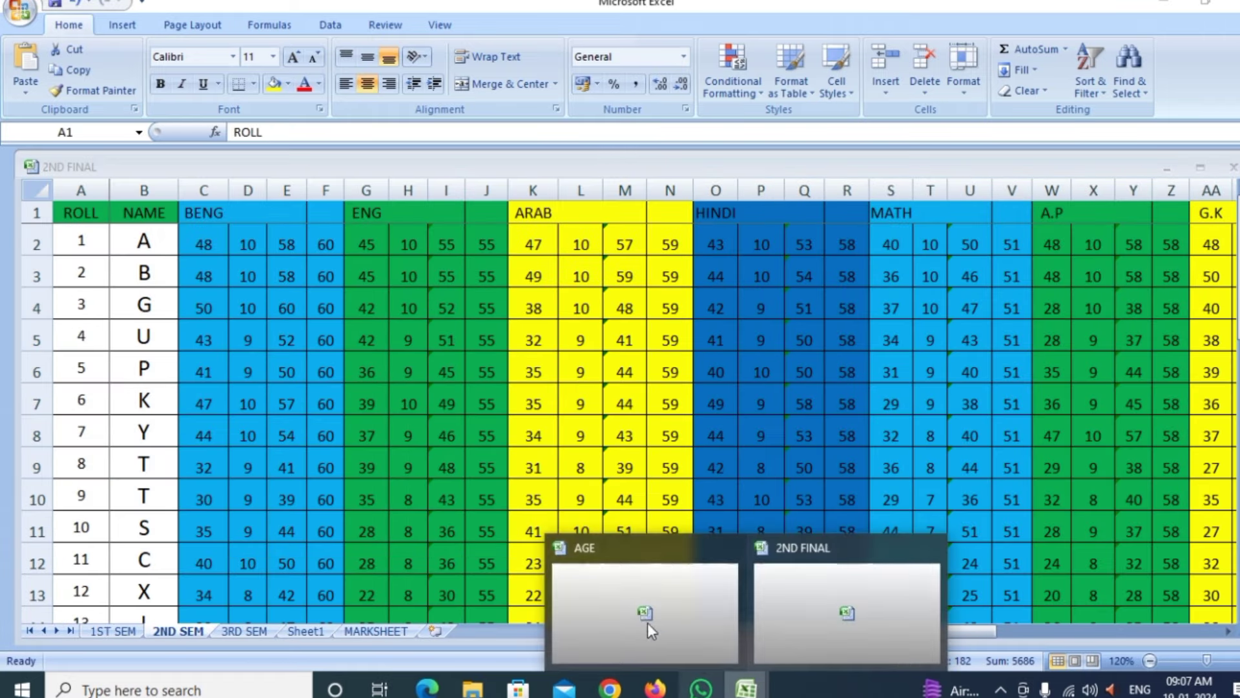
click(648, 623)
click(174, 631)
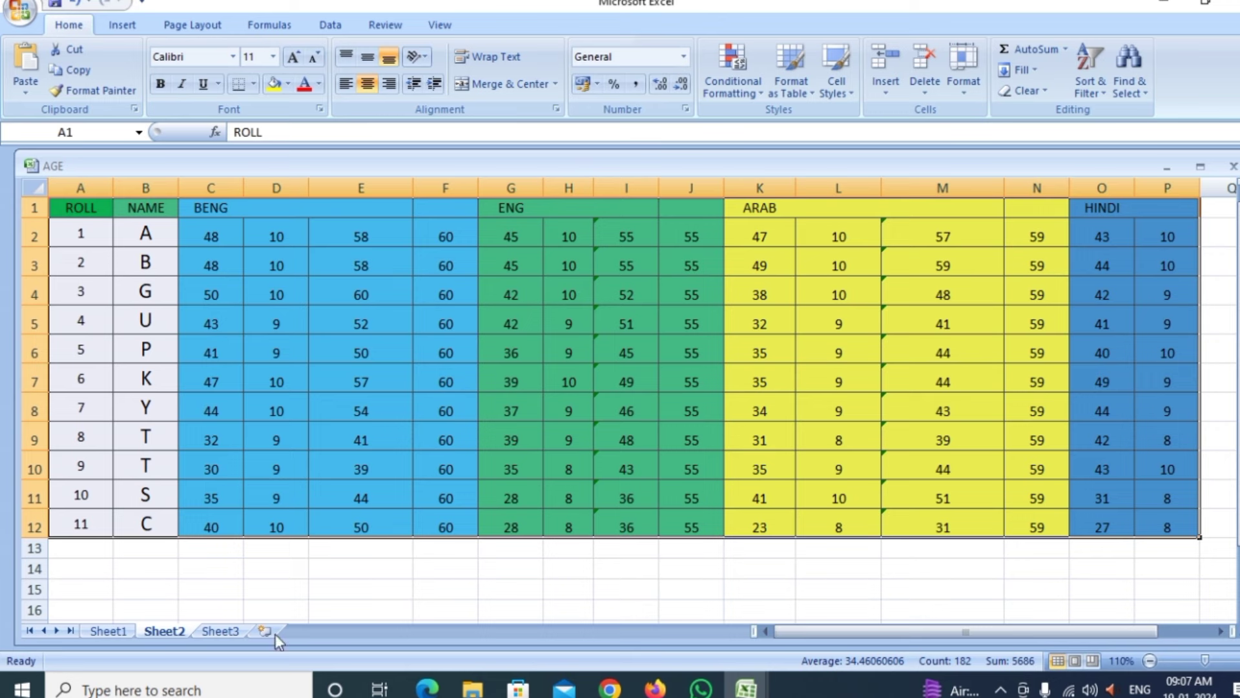
click(282, 571)
Enter =COUNT(A1:P12) in D14, counting the marks table's 165 numeric cells.
text(=)
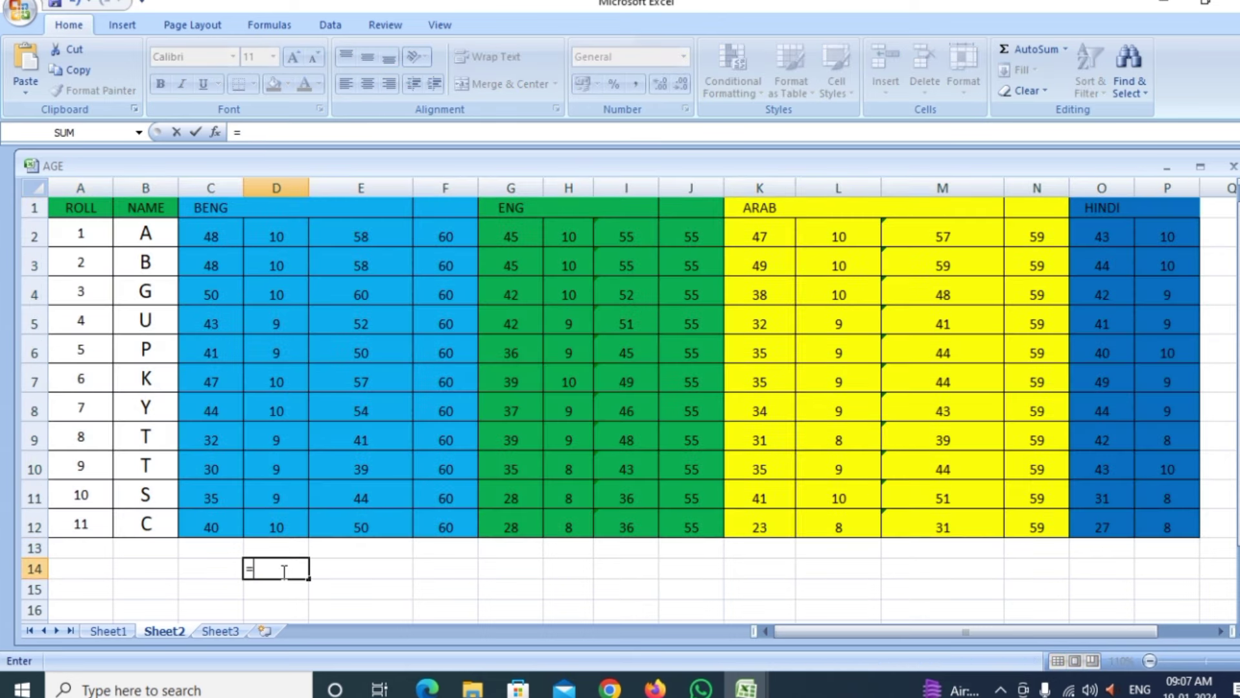
text(COUNT)
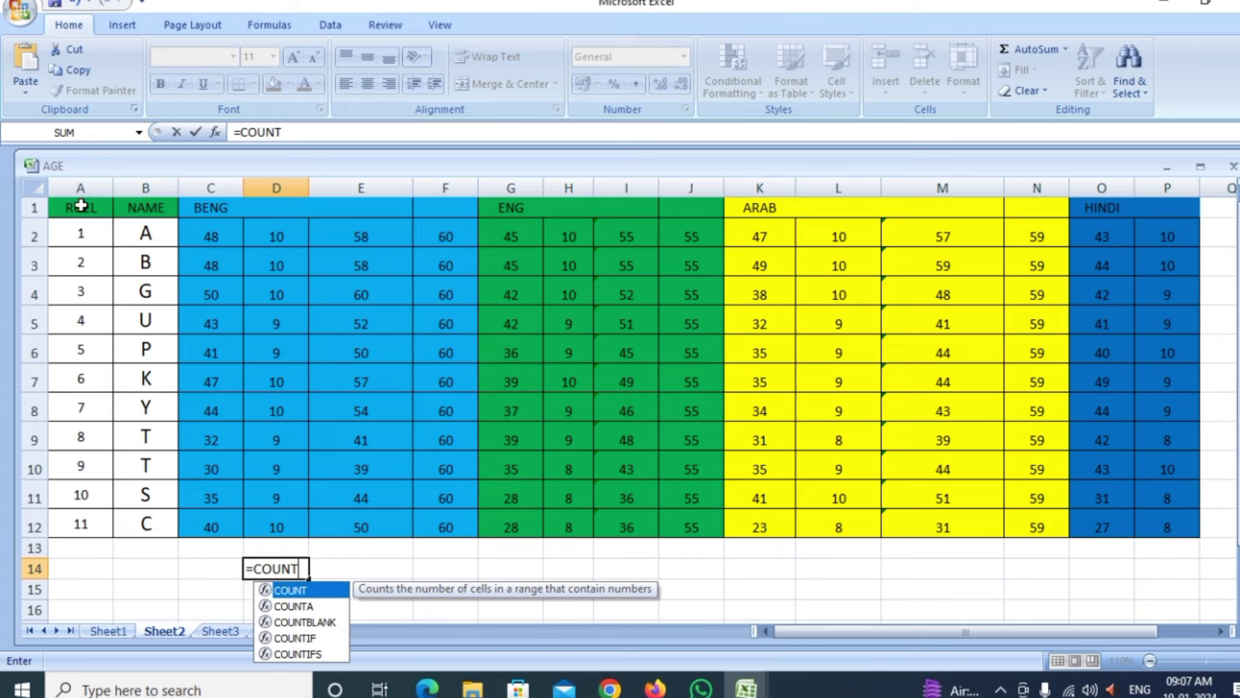
mouse_move(82, 207)
mouse_down()
mouse_move(133, 396)
mouse_move(1150, 522)
mouse_up()
double_click(272, 568)
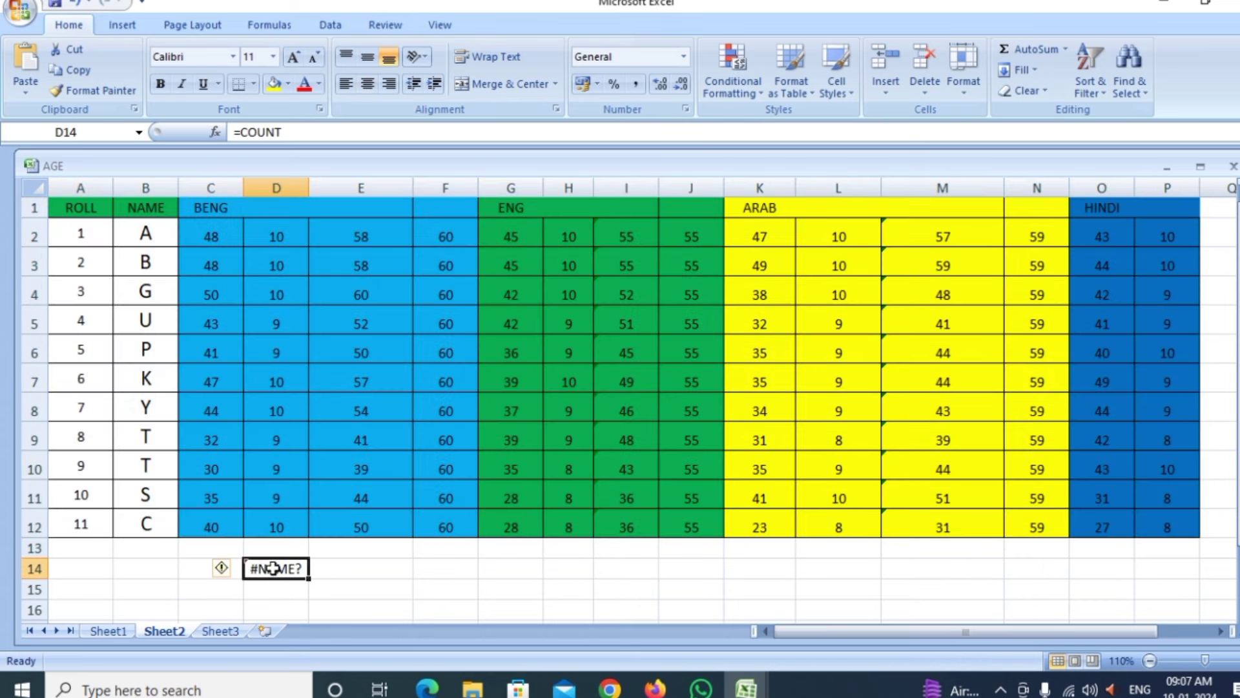
click(304, 569)
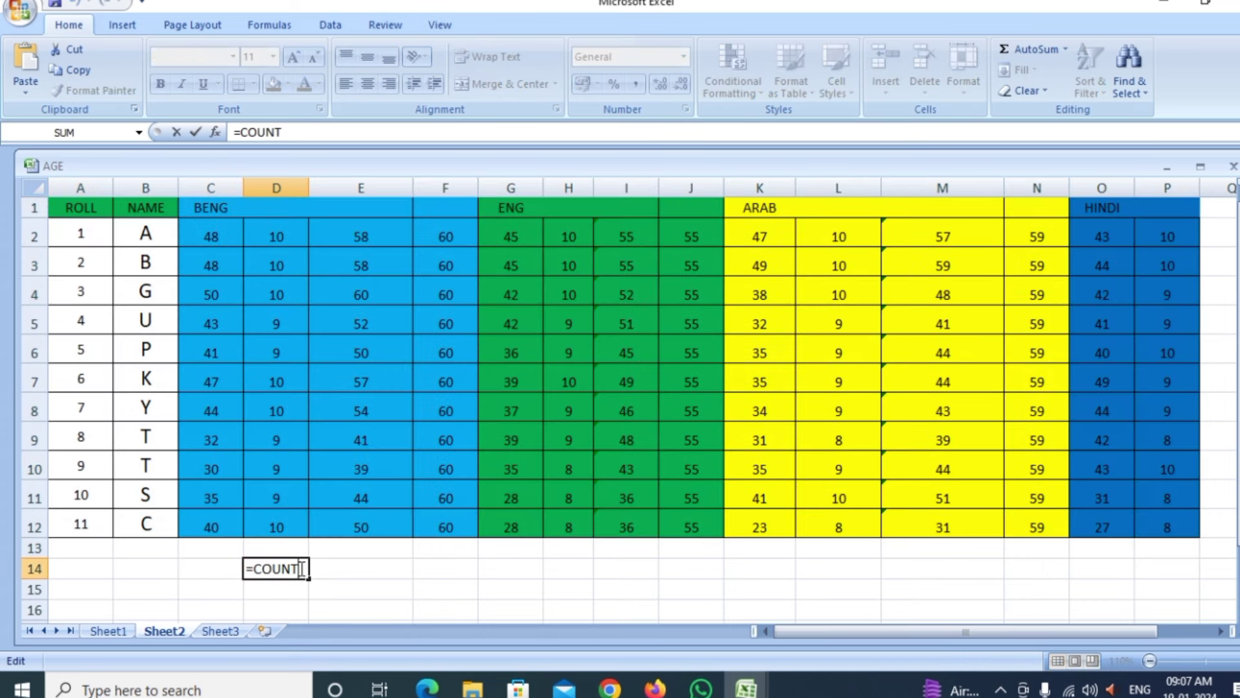
text(()
mouse_move(80, 207)
mouse_down()
mouse_move(464, 491)
mouse_move(1143, 526)
mouse_up()
text())
key(Return)
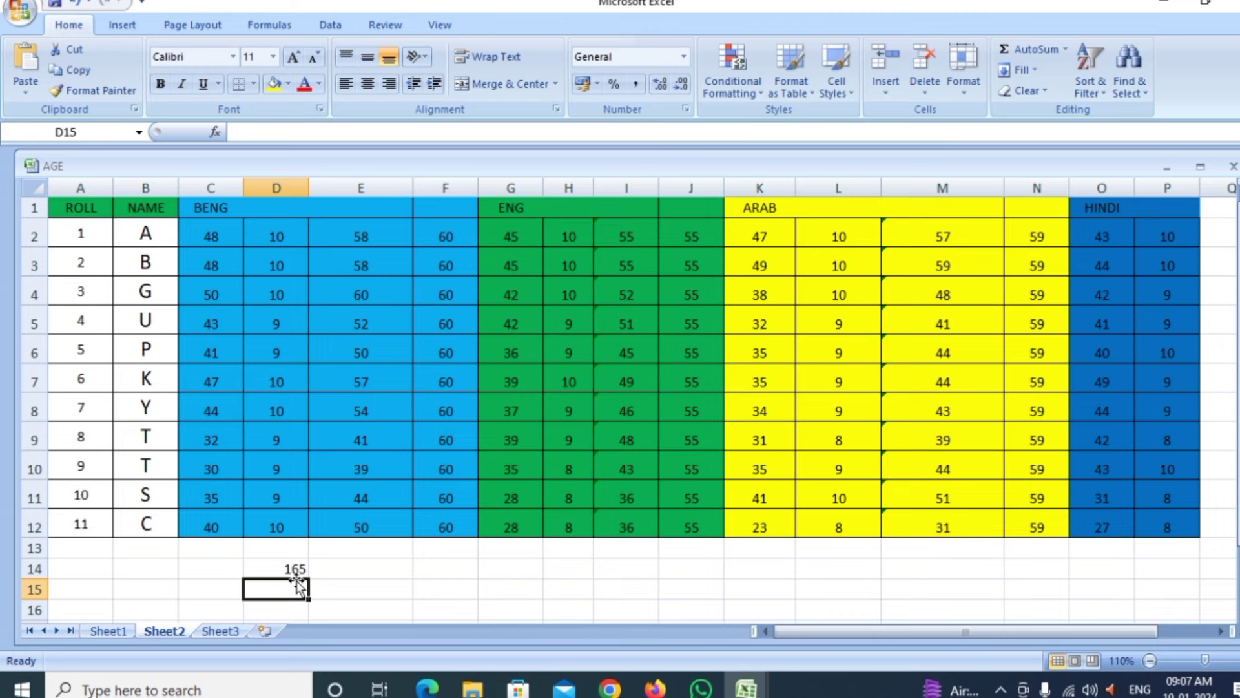
click(1207, 660)
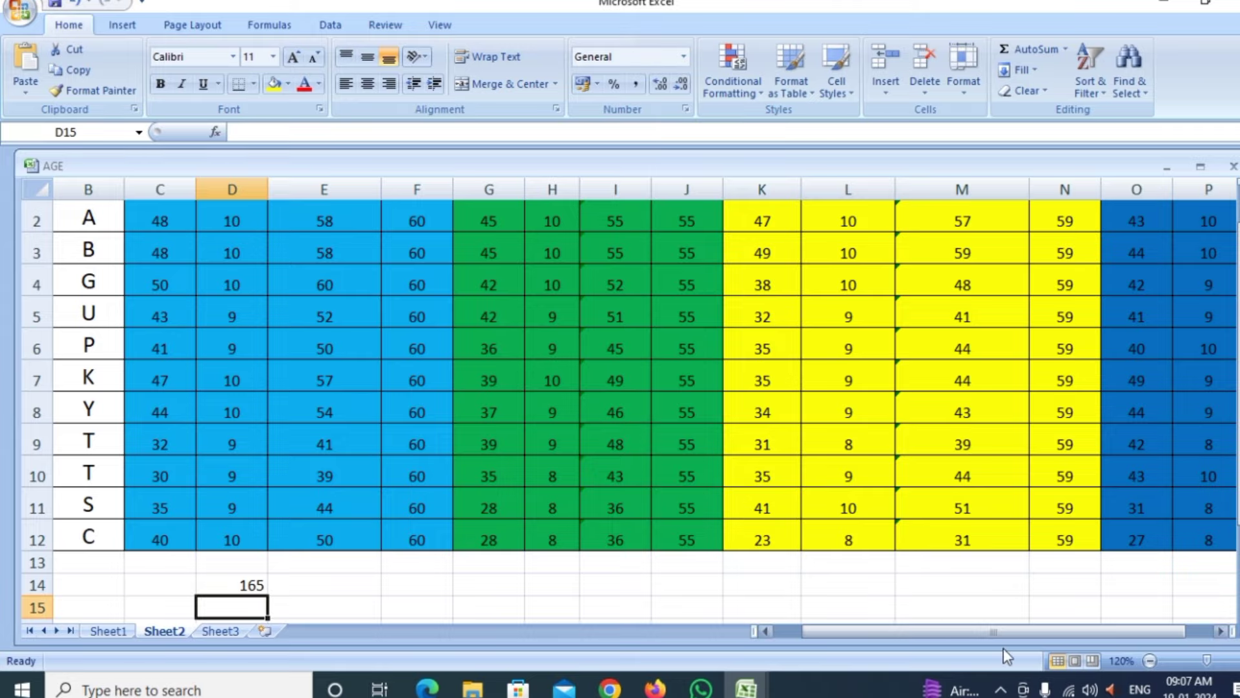
drag(904, 632, 877, 631)
scroll(745, 444, up, 1)
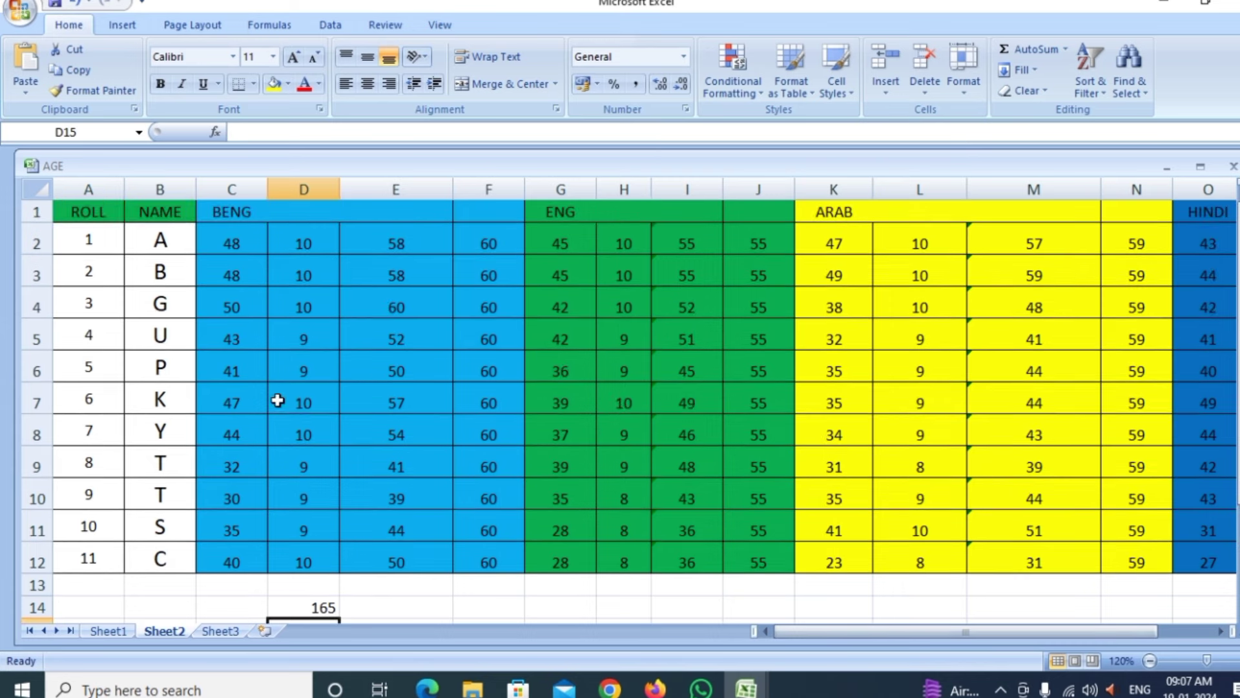
scroll(336, 378, down, 3)
scroll(361, 419, up, 2)
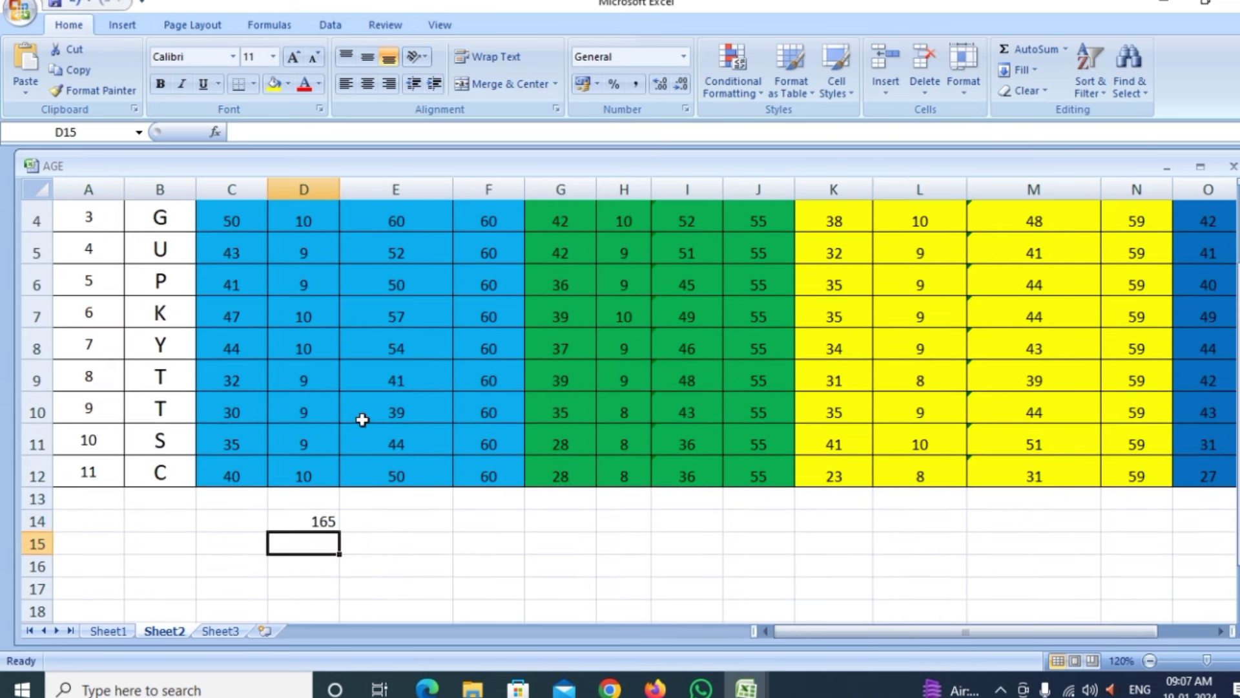
scroll(257, 386, up, 1)
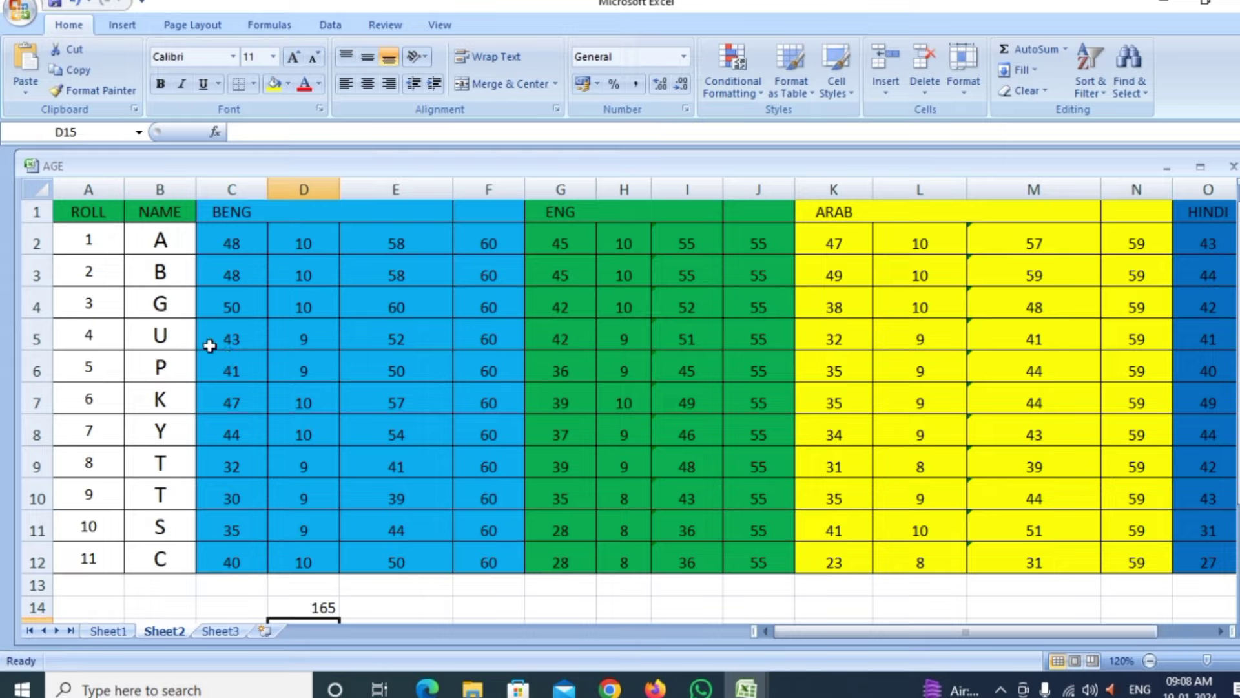
drag(161, 241, 167, 369)
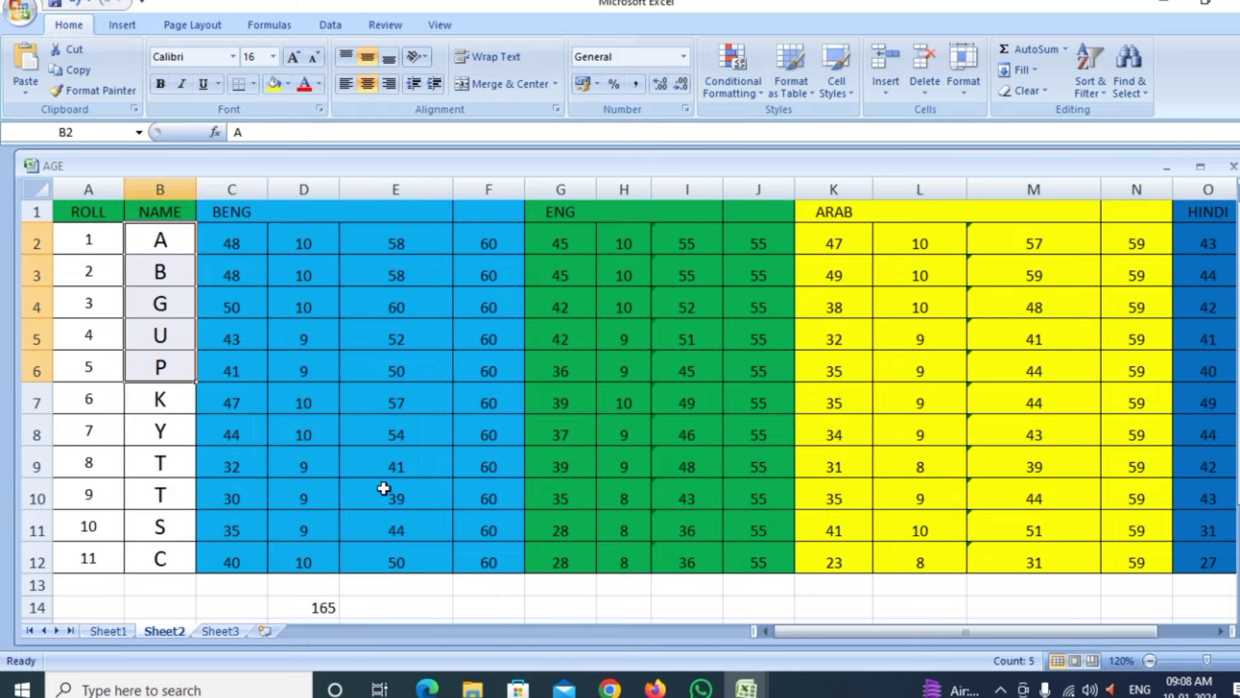
key(Delete)
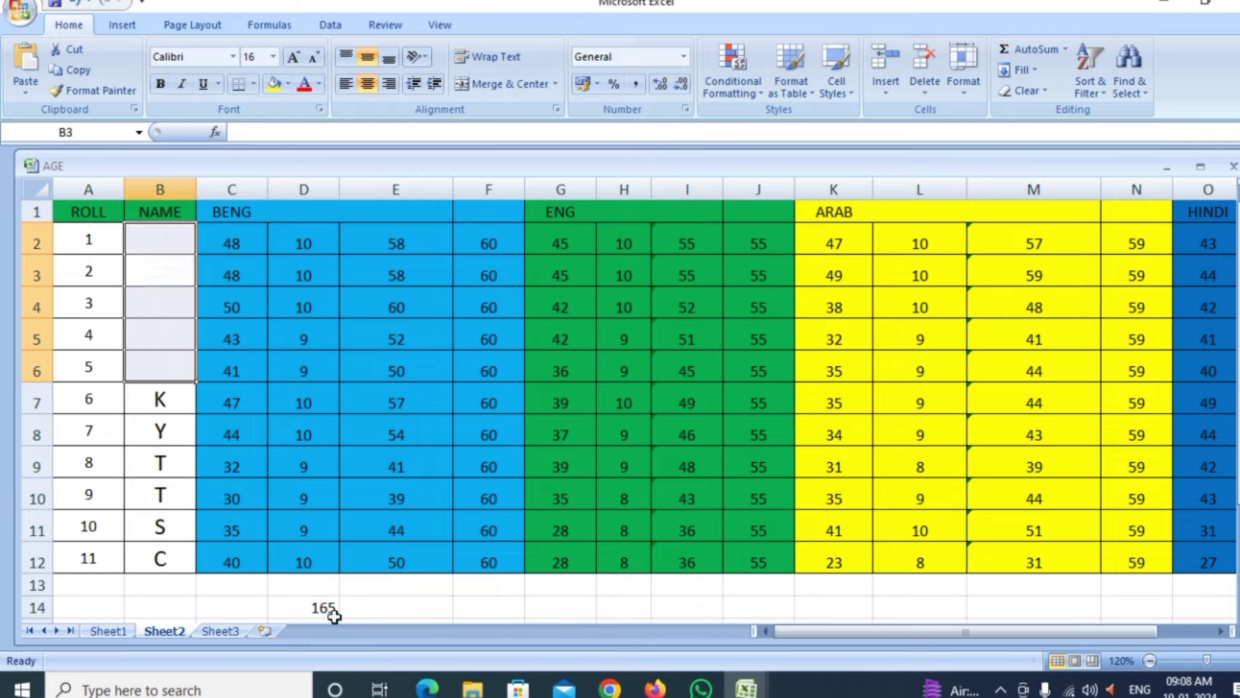
click(332, 610)
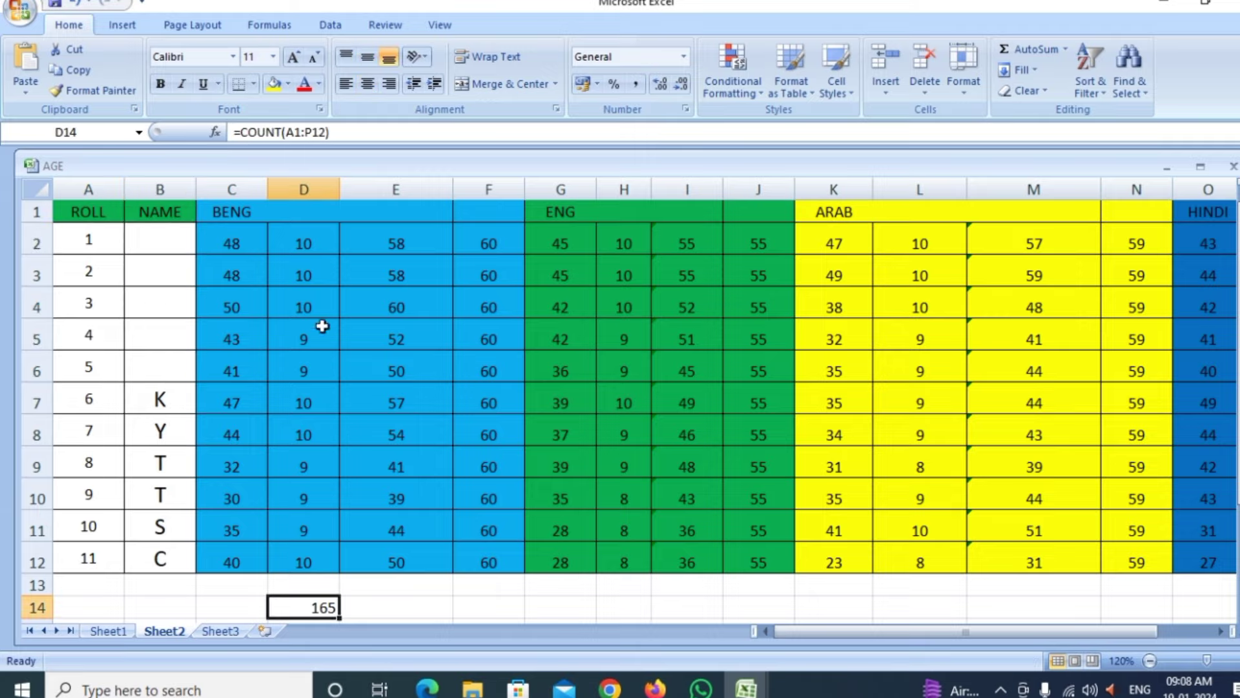
drag(313, 240, 312, 404)
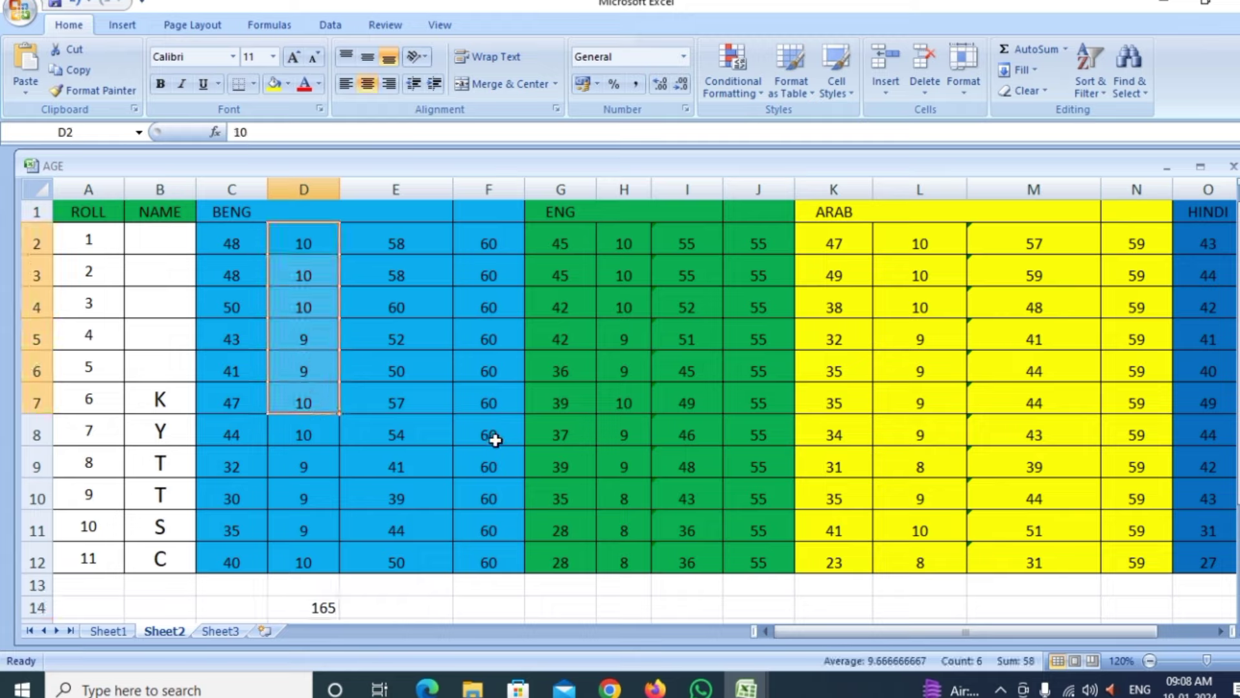
key(Delete)
click(368, 584)
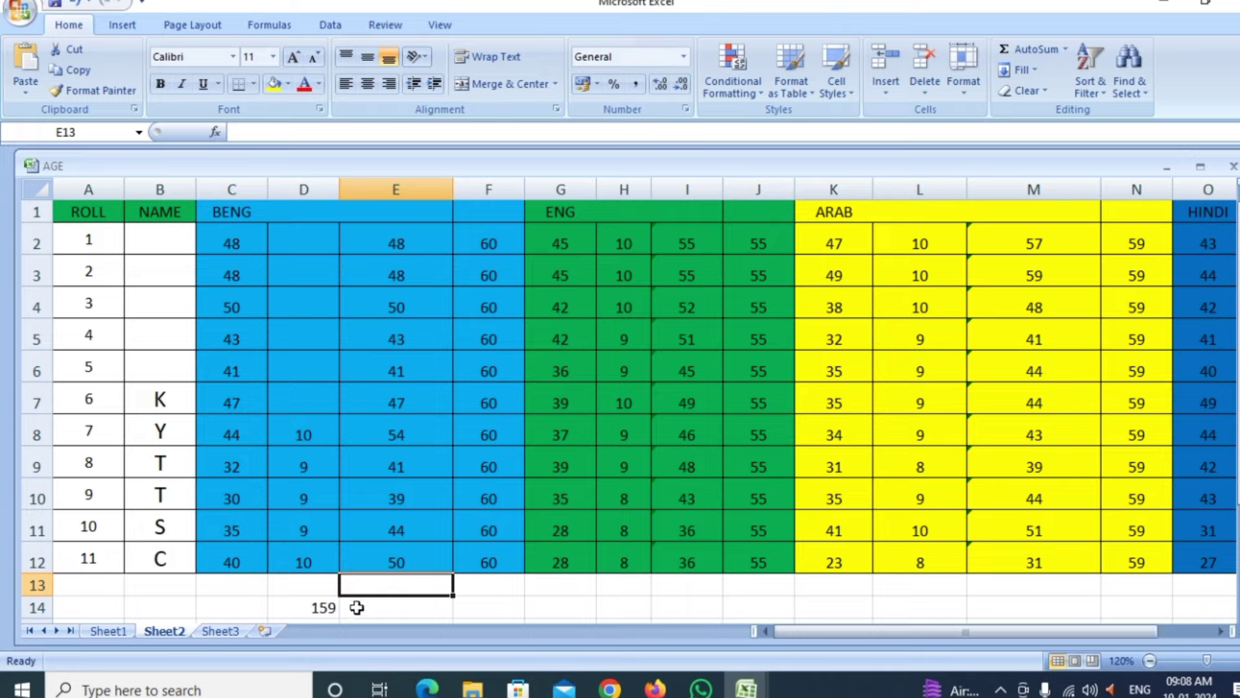
click(74, 5)
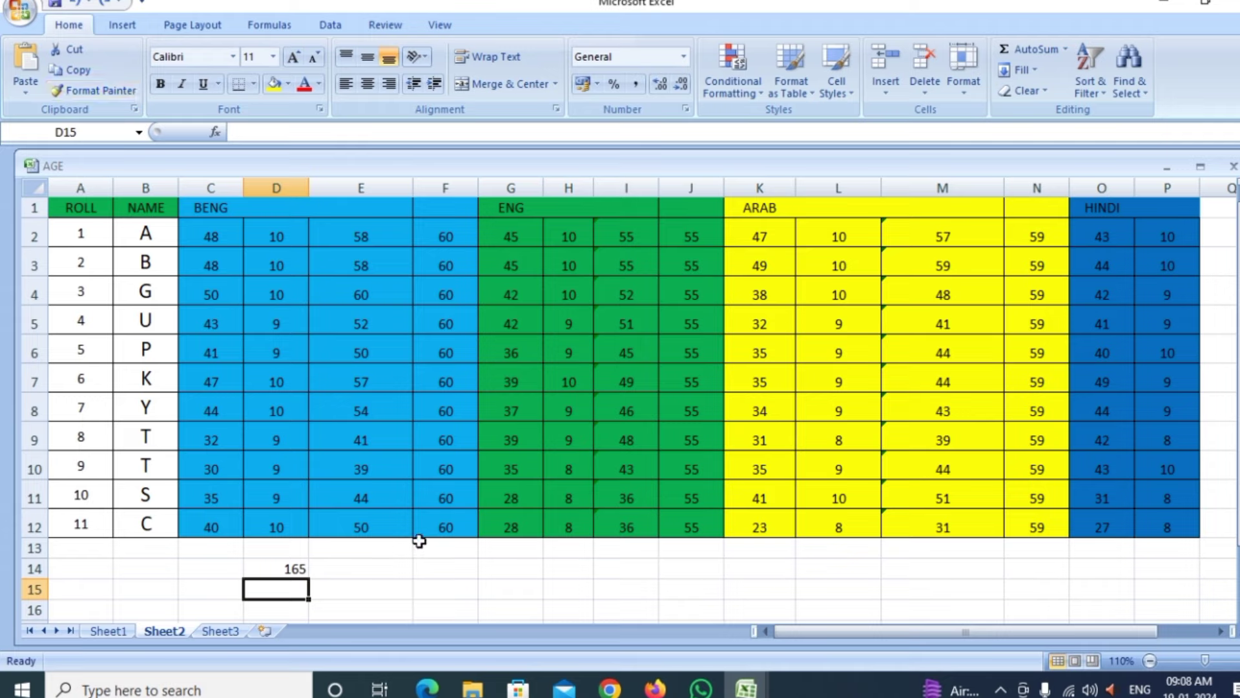
Change D14's formula to =COUNTA(A1:P12).
double_click(297, 569)
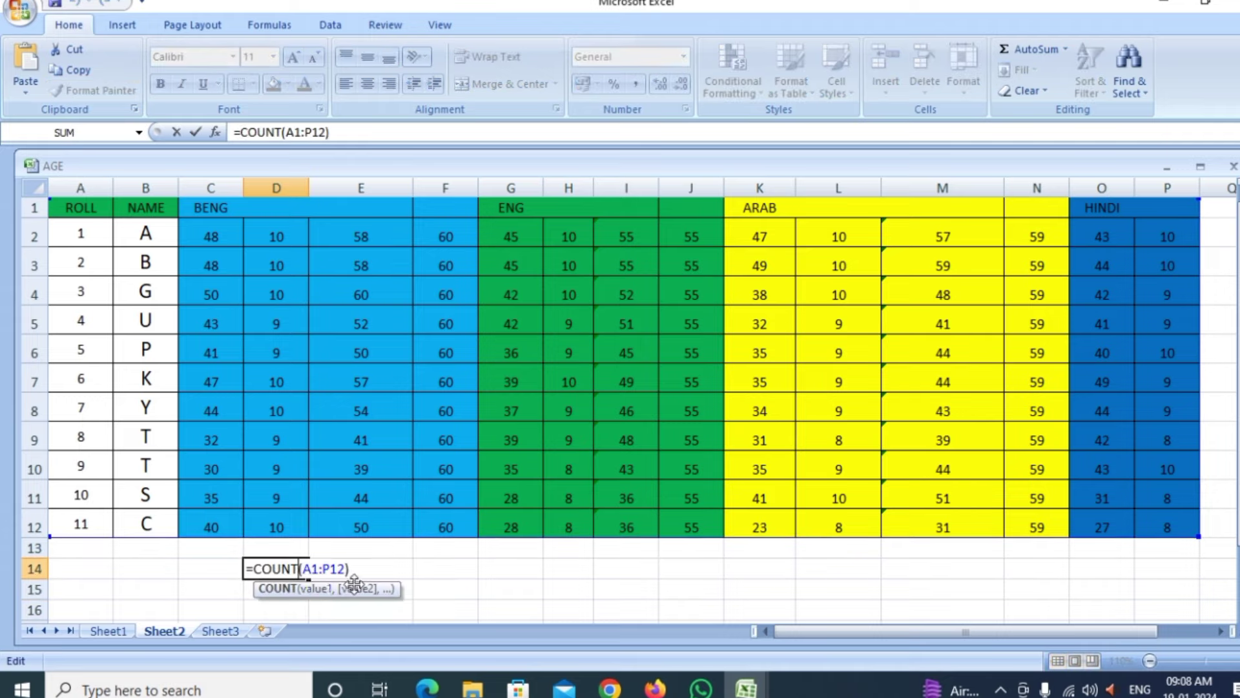
text(A)
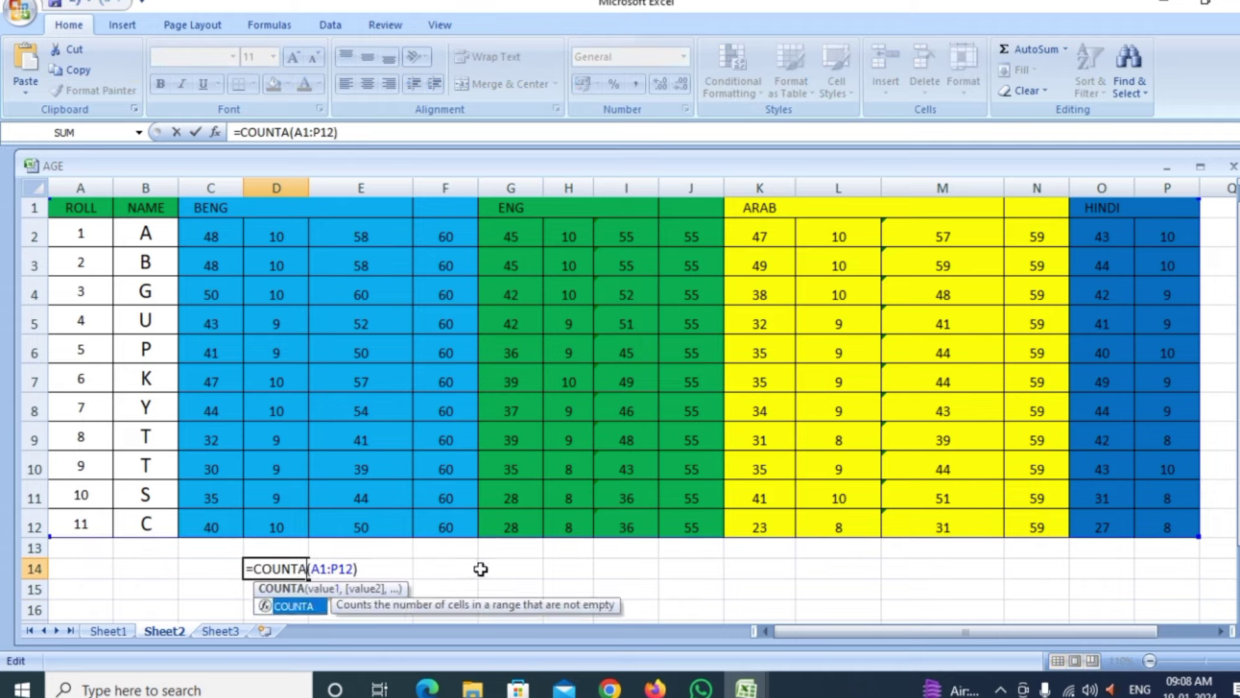
key(Return)
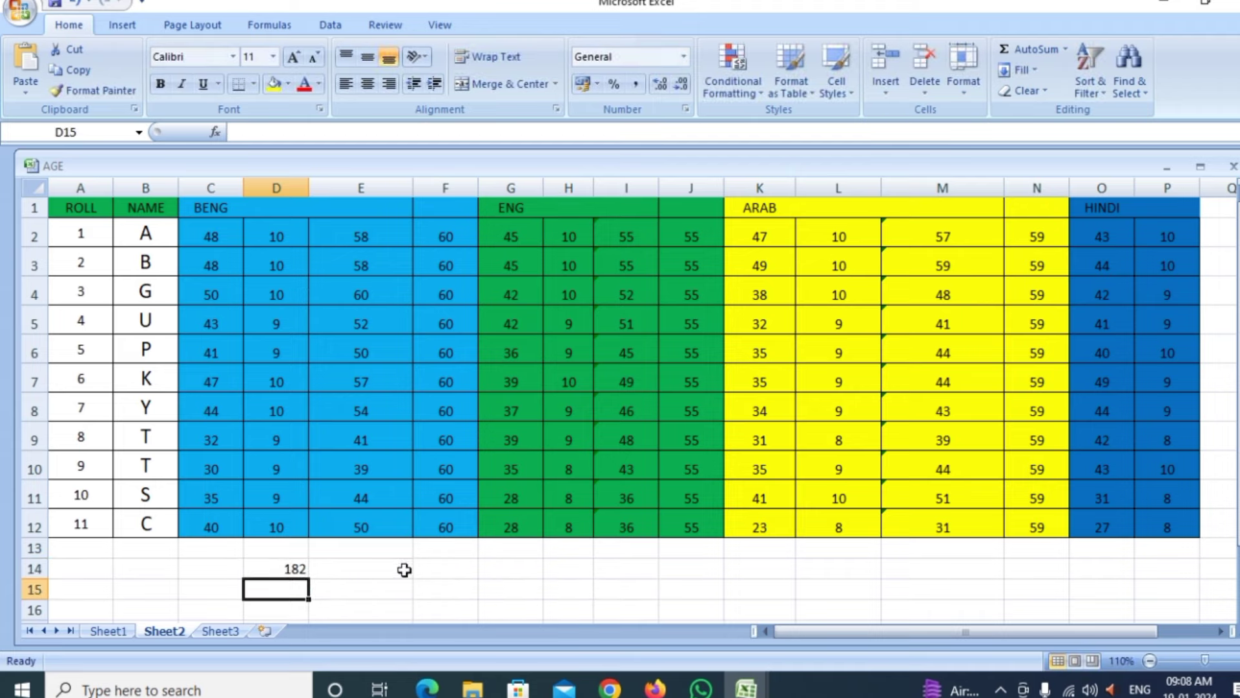
Clear the names in B4:B9 and the marks in D7:D8, then check D14's COUNTA result.
drag(145, 294, 145, 352)
key(Delete)
drag(276, 381, 304, 414)
key(Delete)
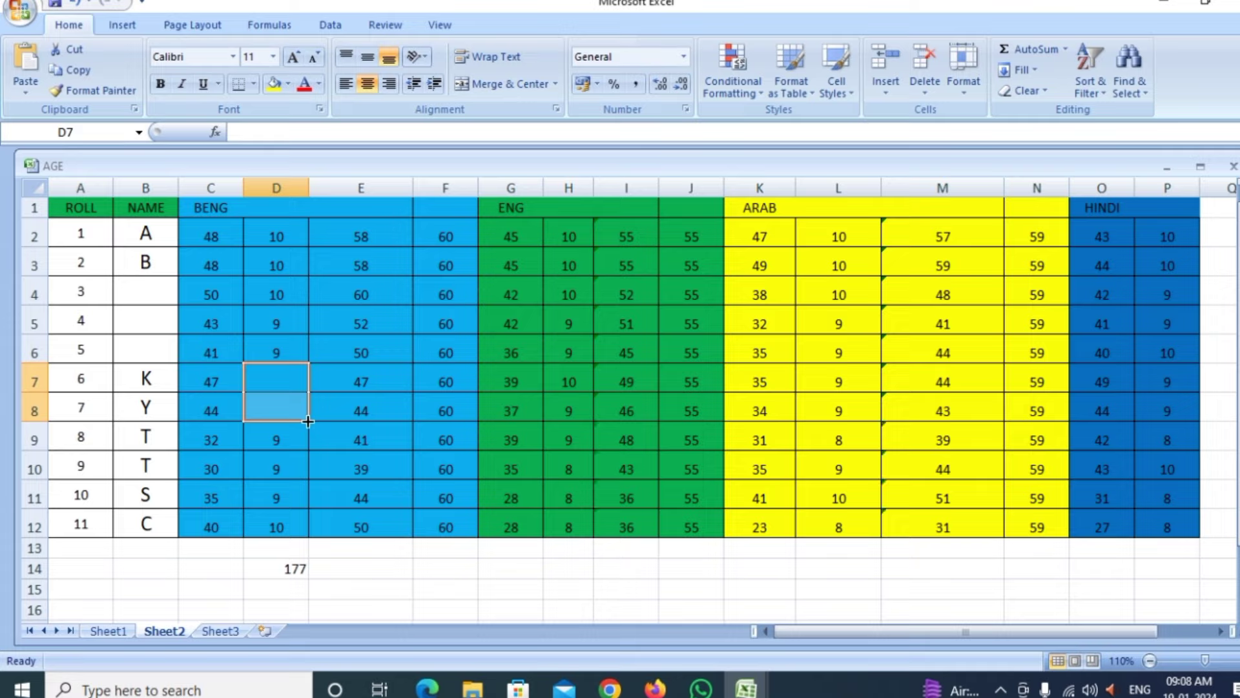
click(372, 568)
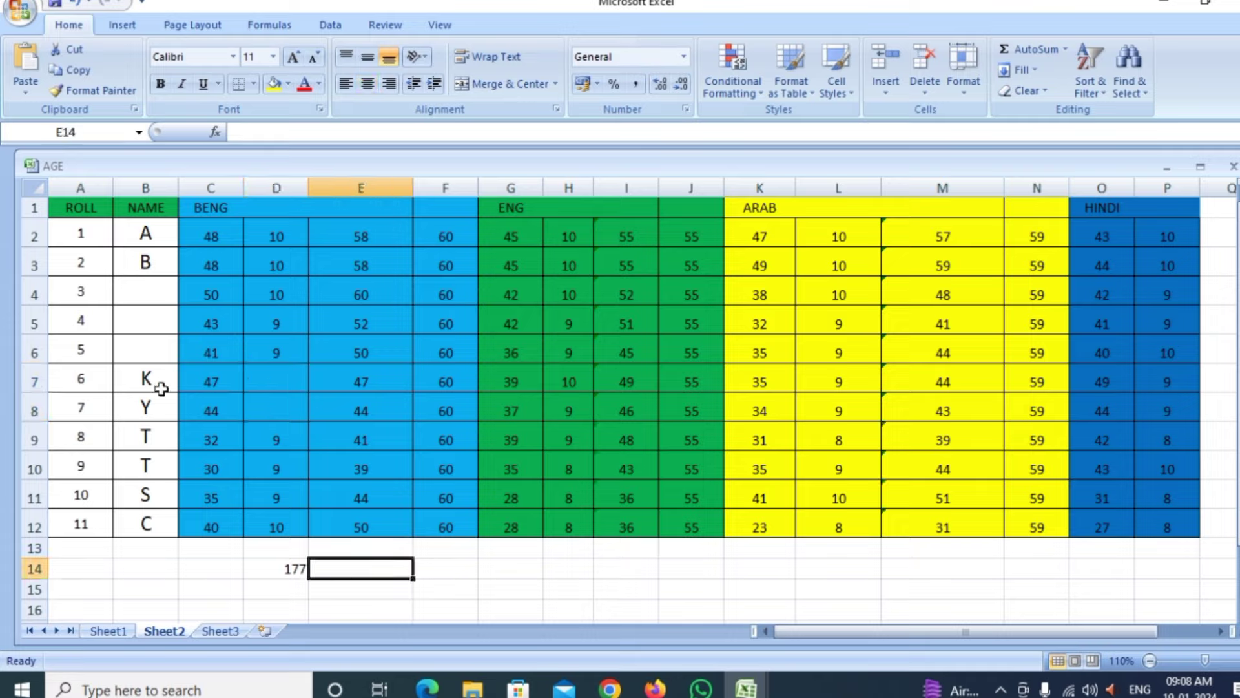
drag(159, 384, 157, 428)
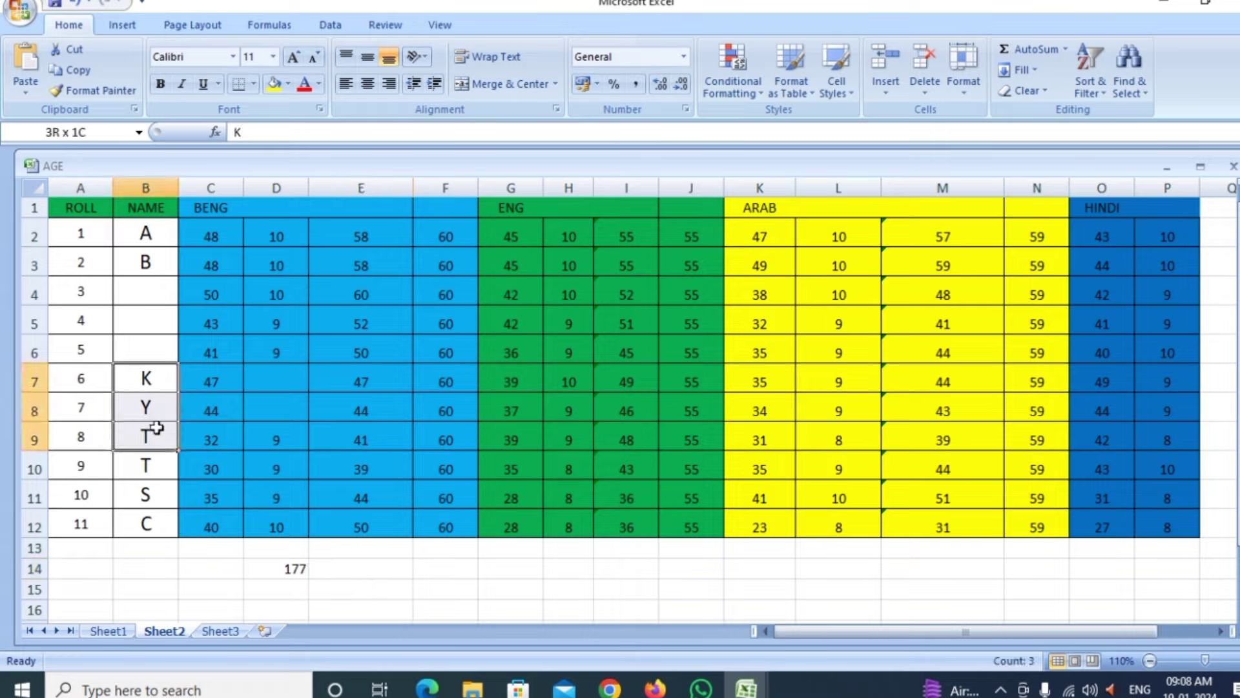
key(Delete)
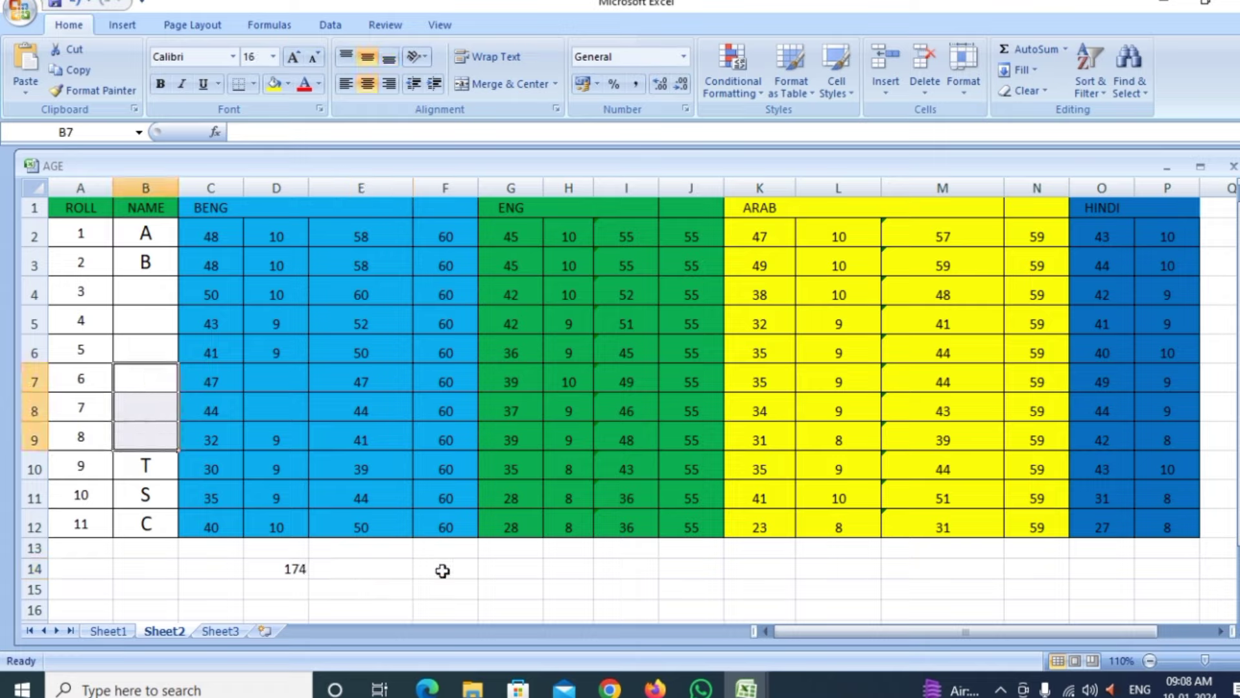
click(443, 571)
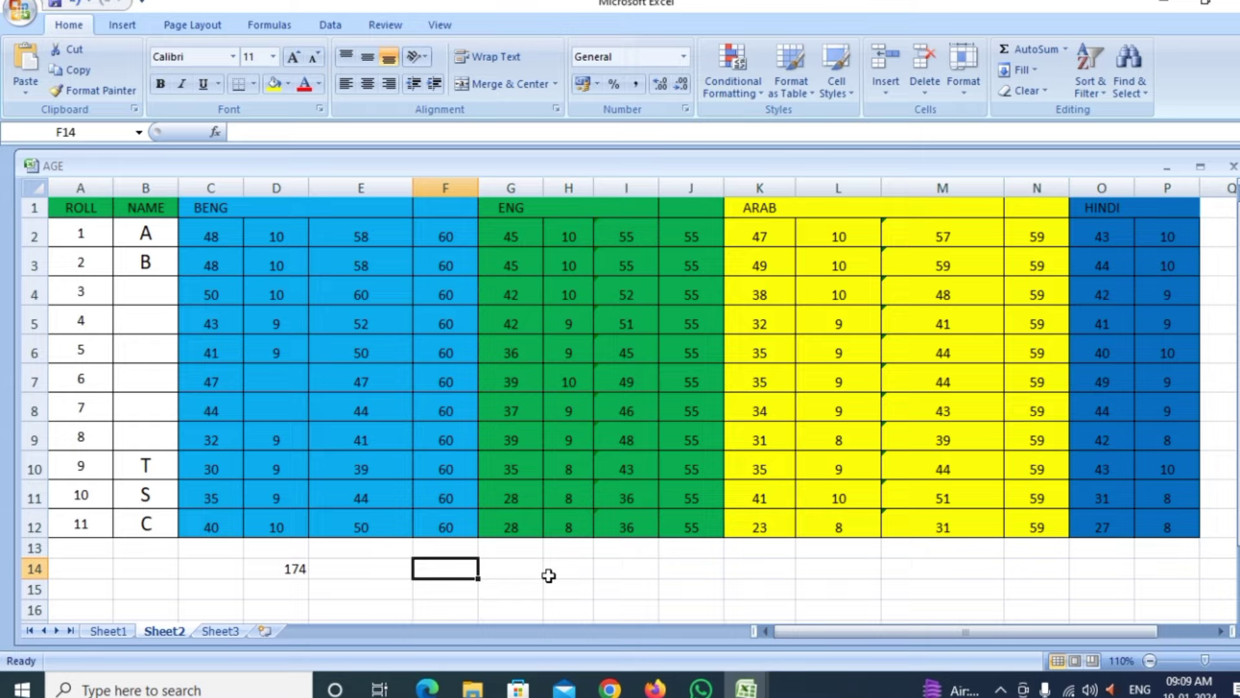
click(296, 568)
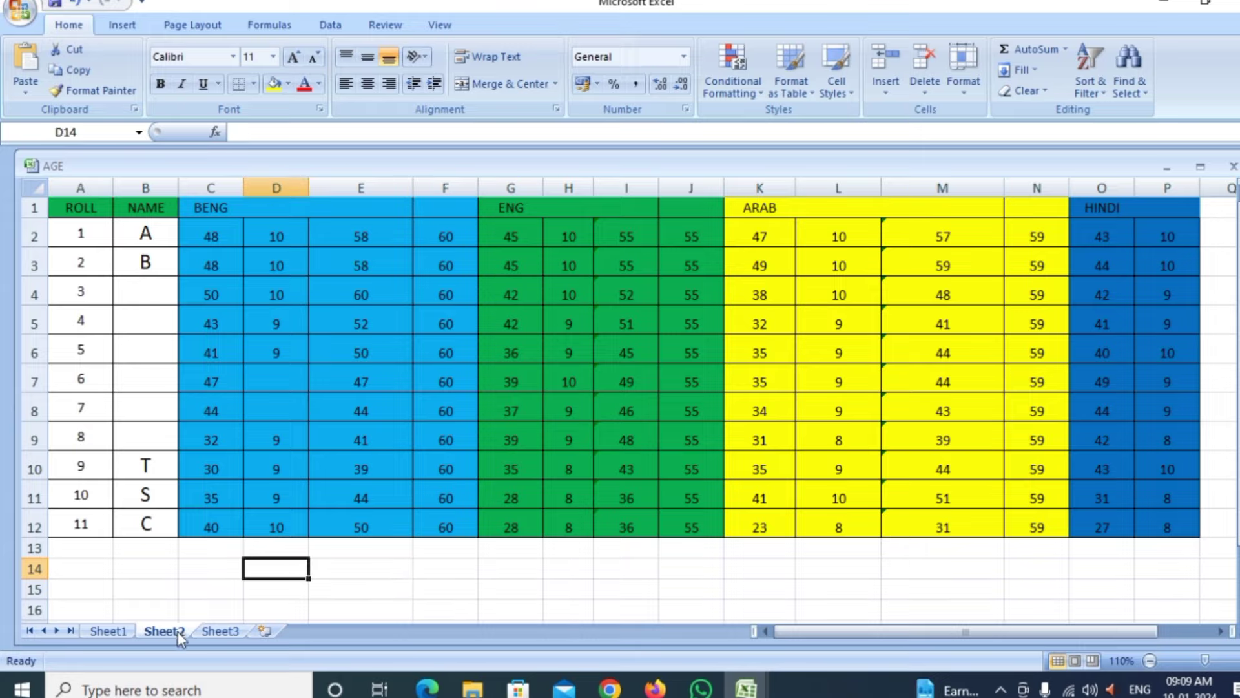
On Sheet1, clear B8's COUNTA result and start a =COUNTIF formula there.
click(108, 630)
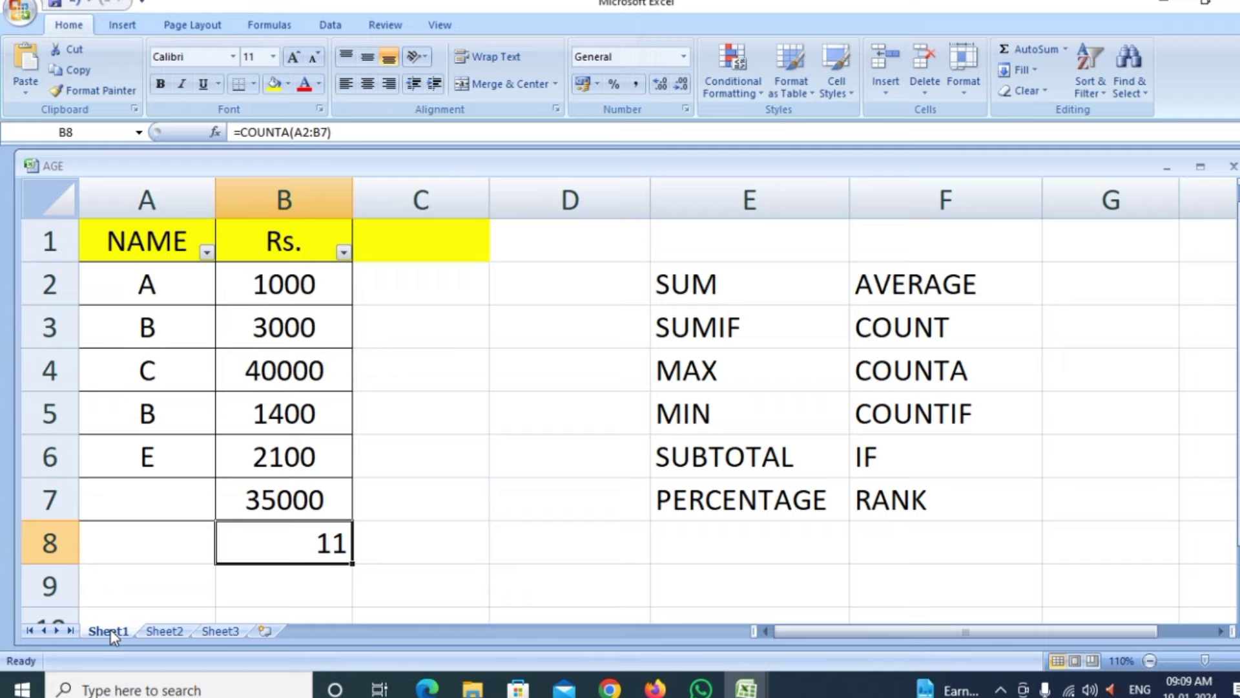
click(976, 414)
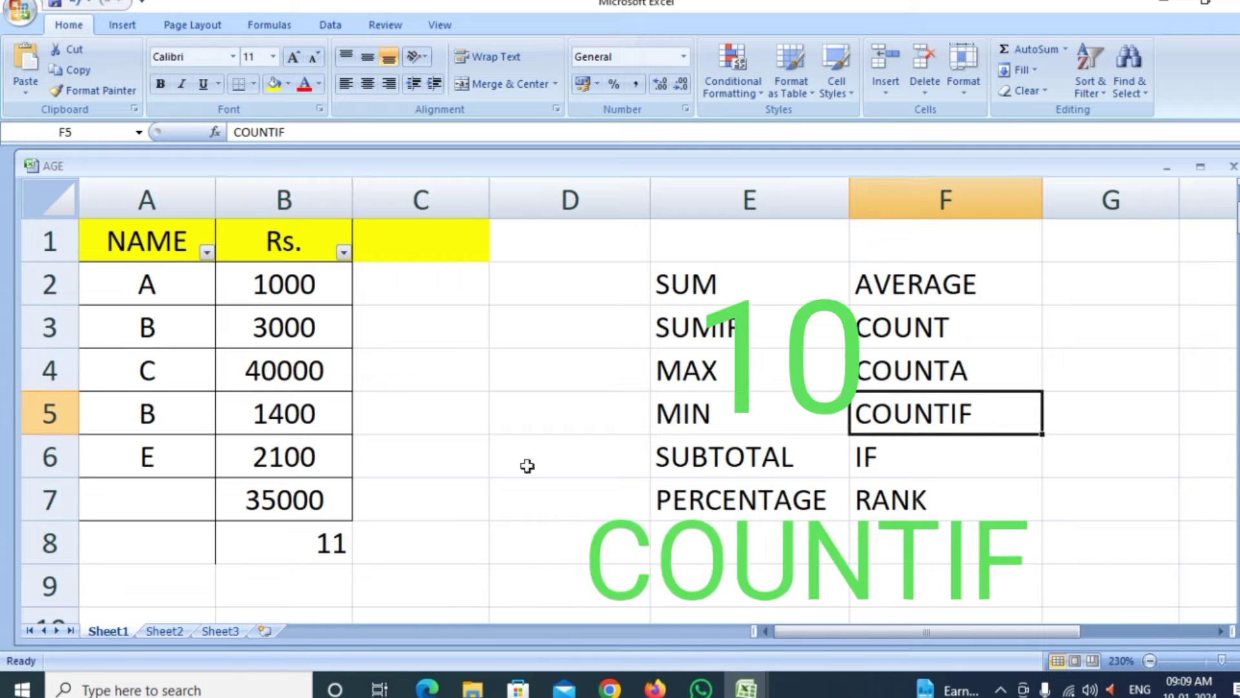
click(333, 546)
key(Delete)
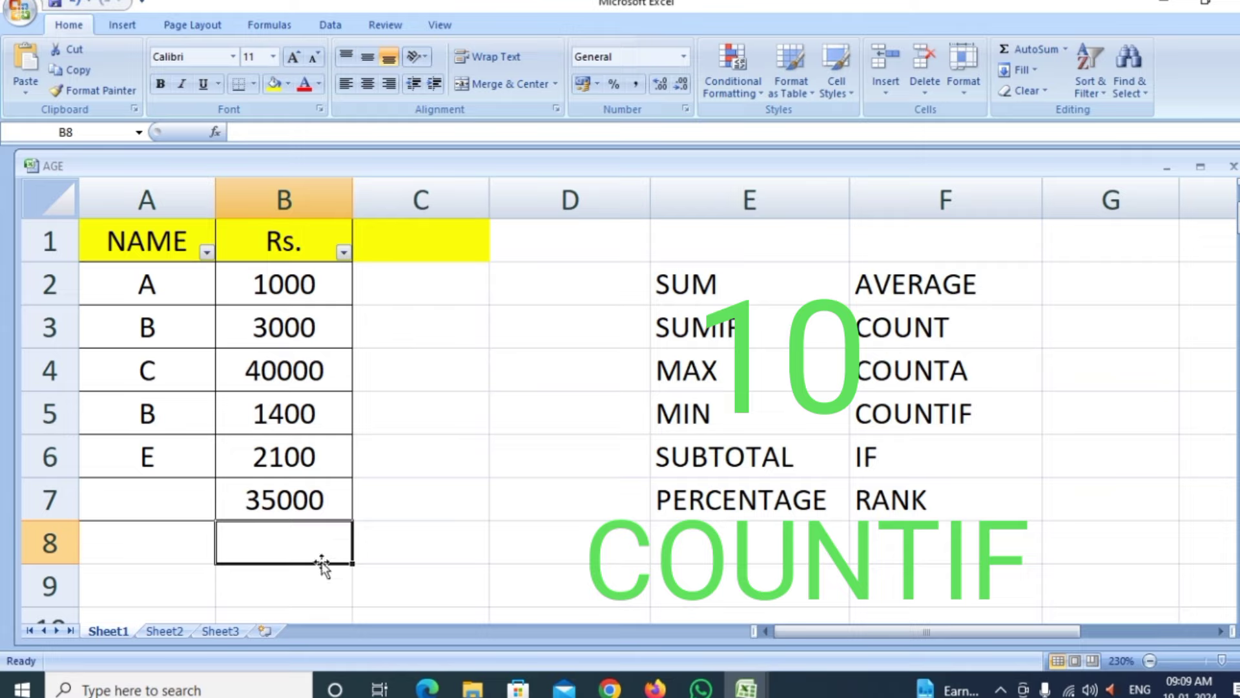
text(=COUN)
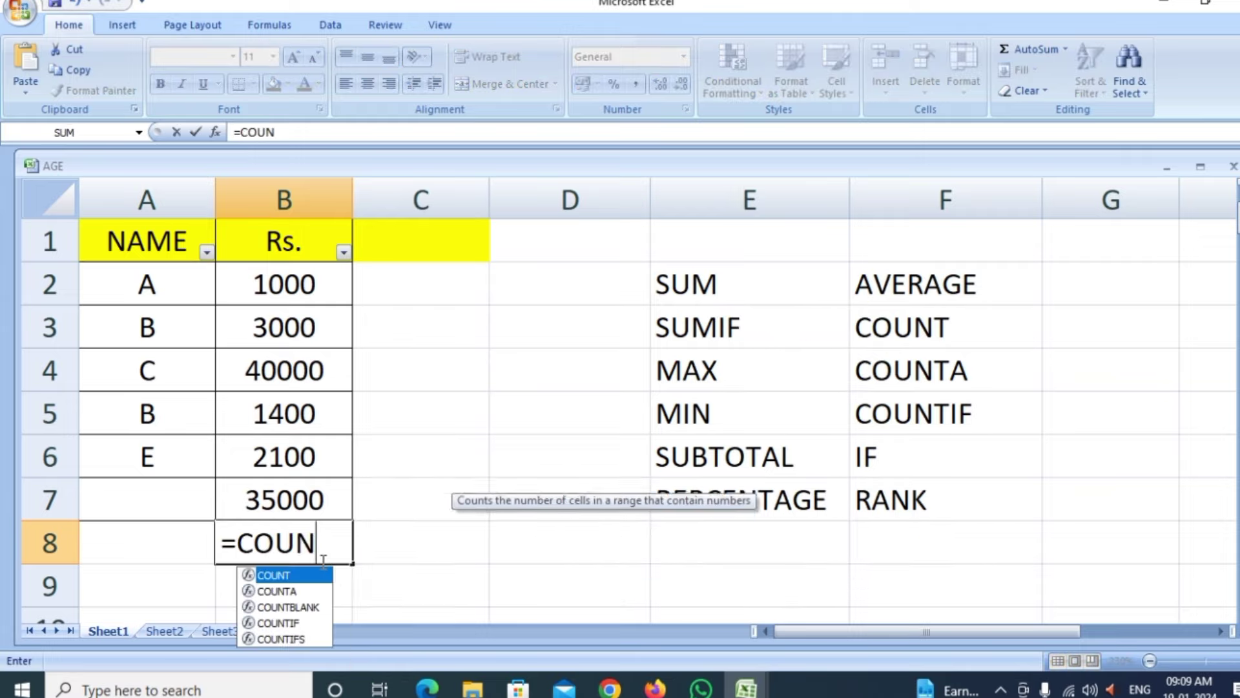
text(TIF)
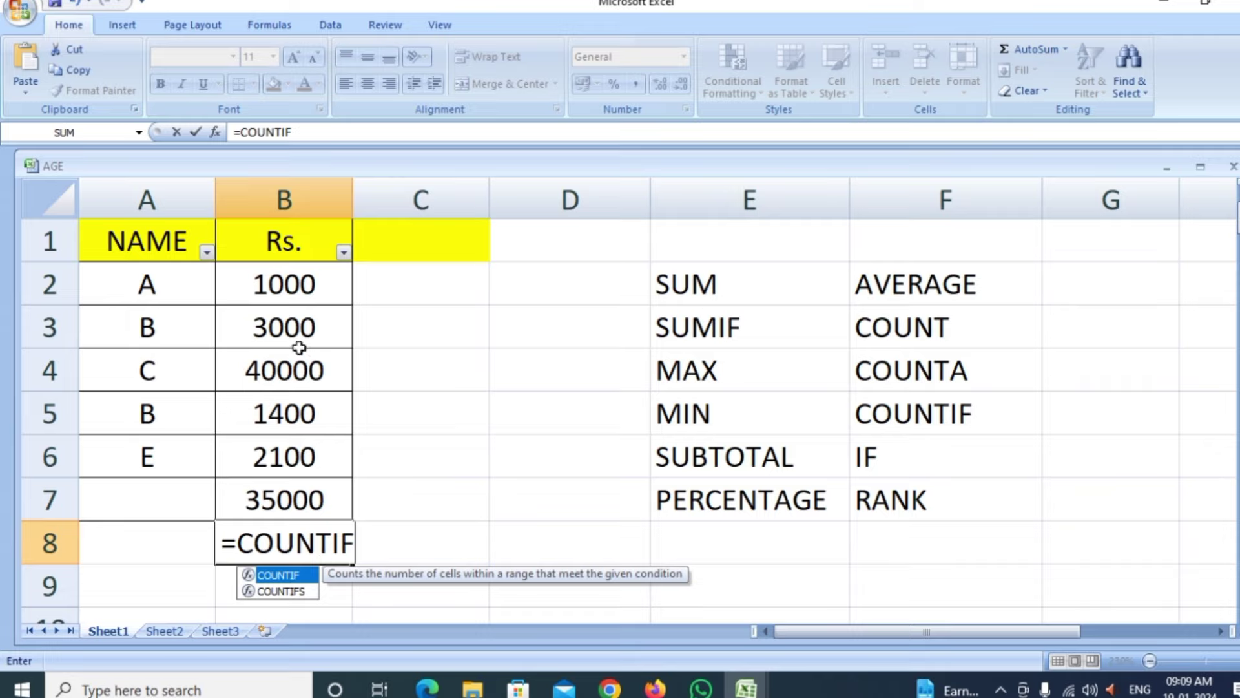
Complete B8 as =COUNTIF(B2:B7,"1400") to count Rs. amounts equal to 1400.
drag(299, 285, 295, 481)
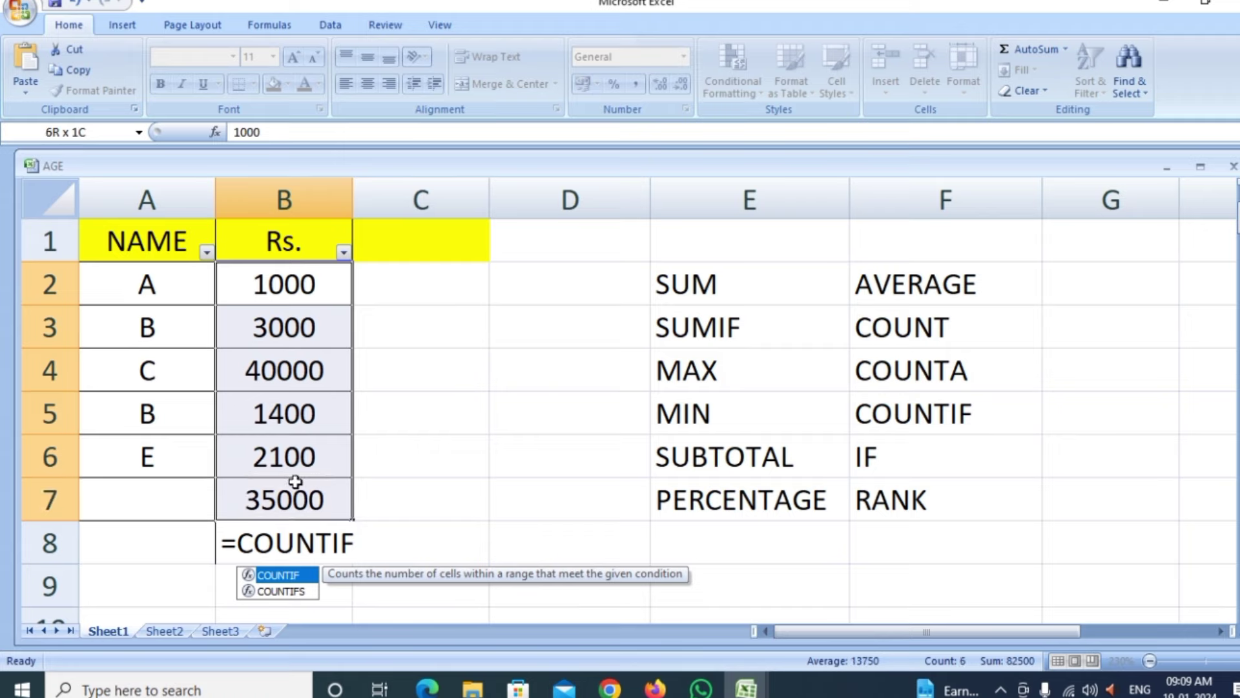
click(296, 543)
double_click(296, 543)
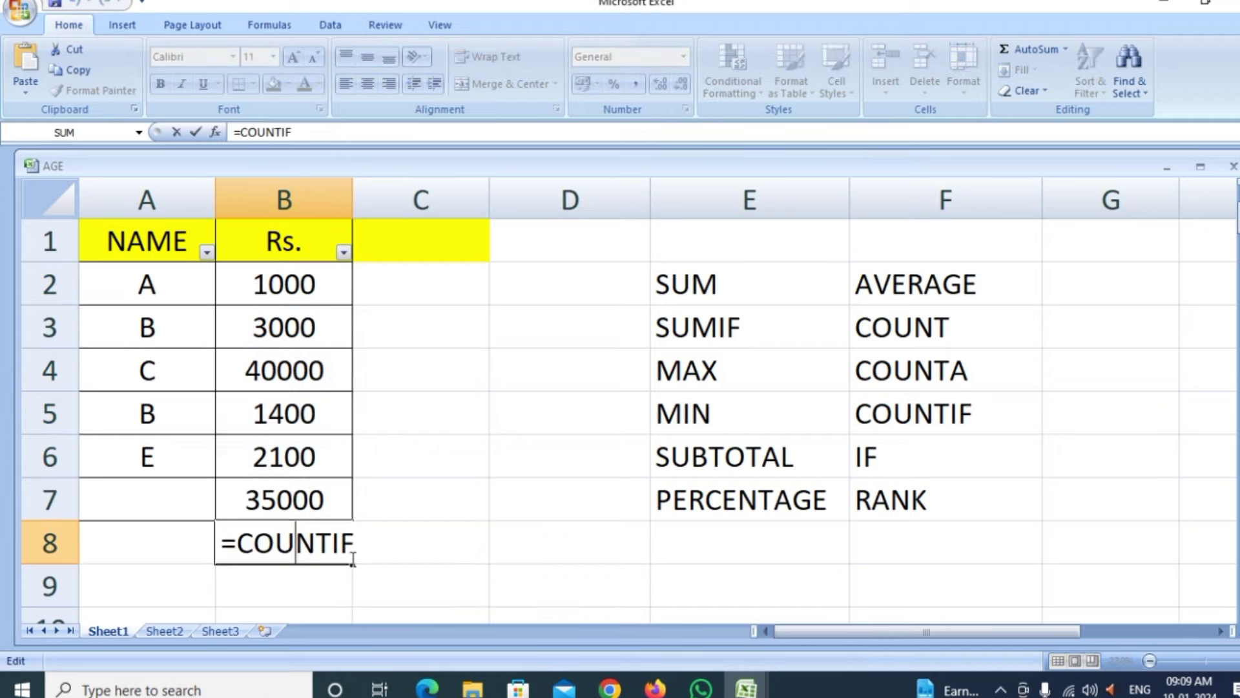
click(360, 546)
text(()
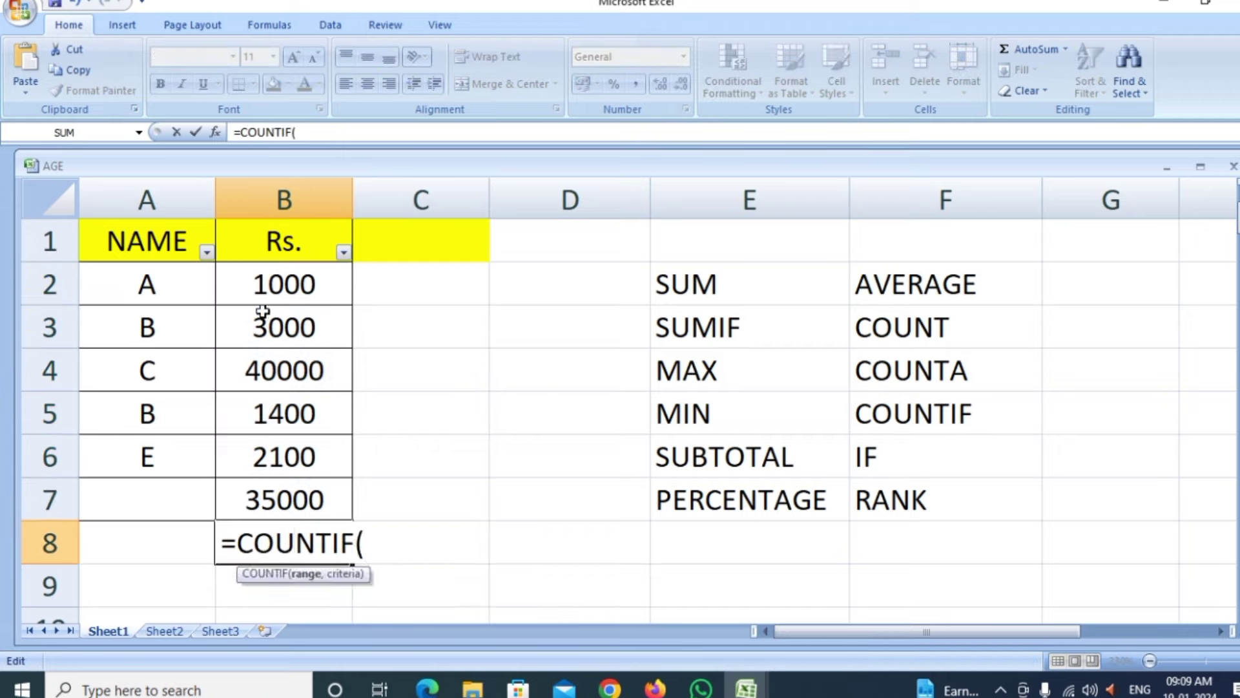
drag(270, 287, 288, 491)
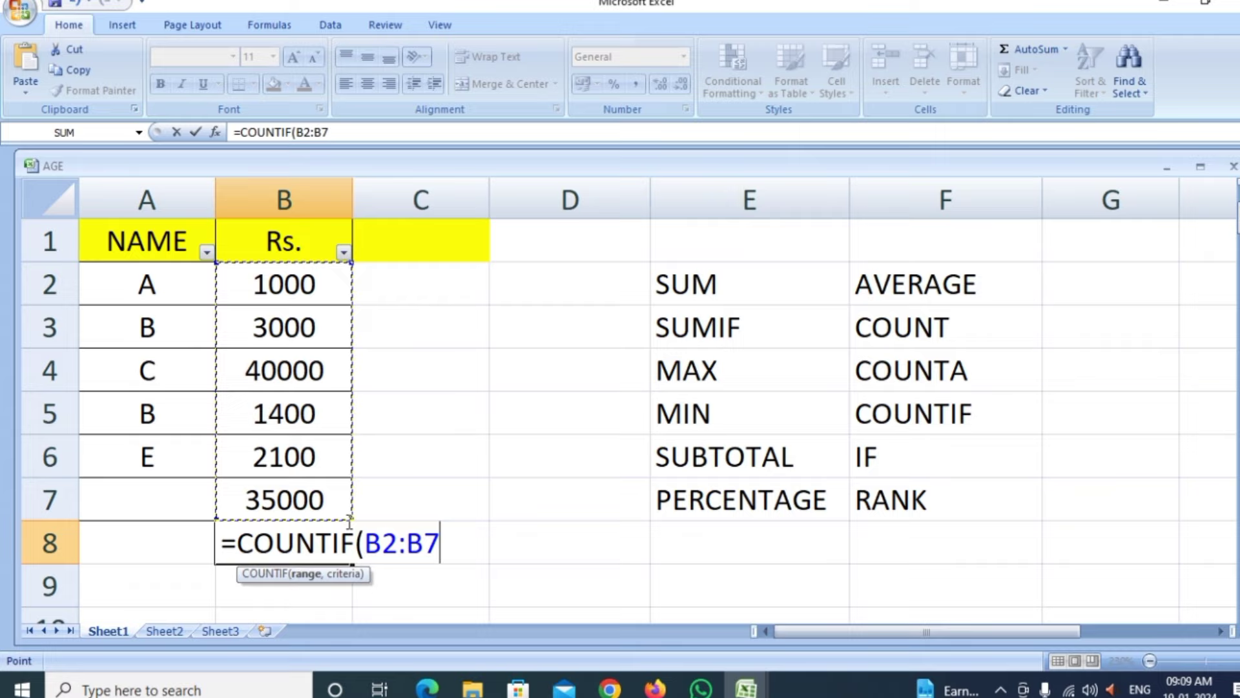
text(,)
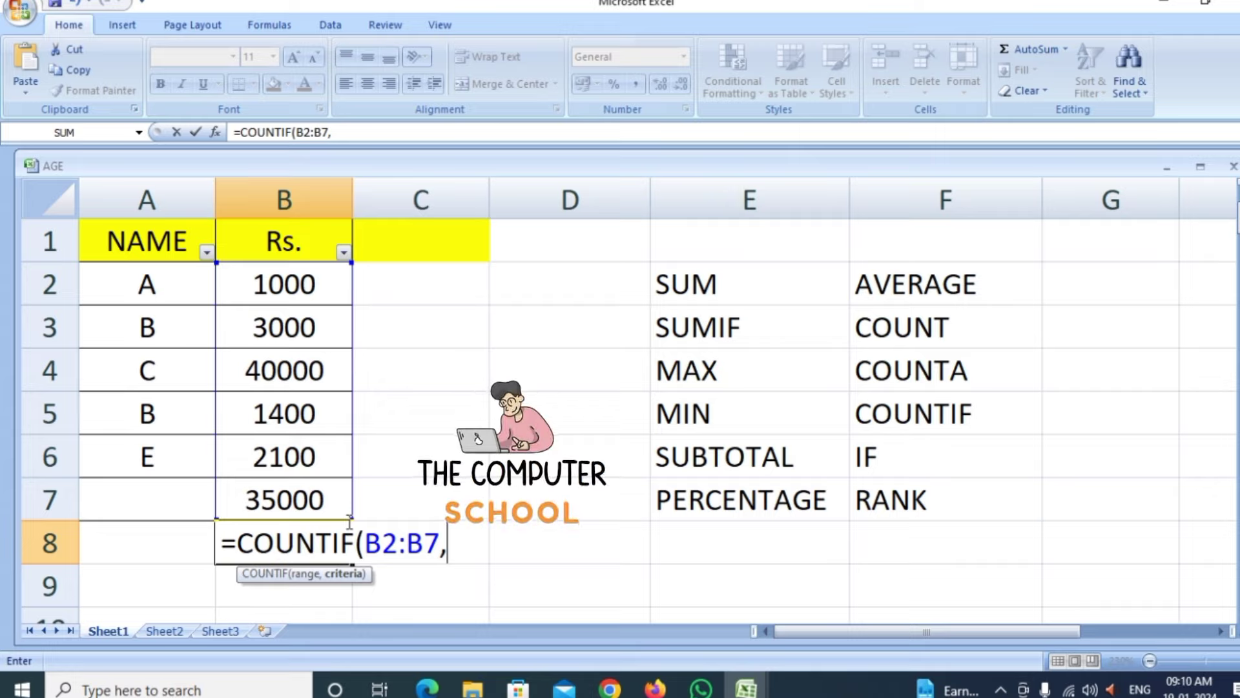
text(1400)
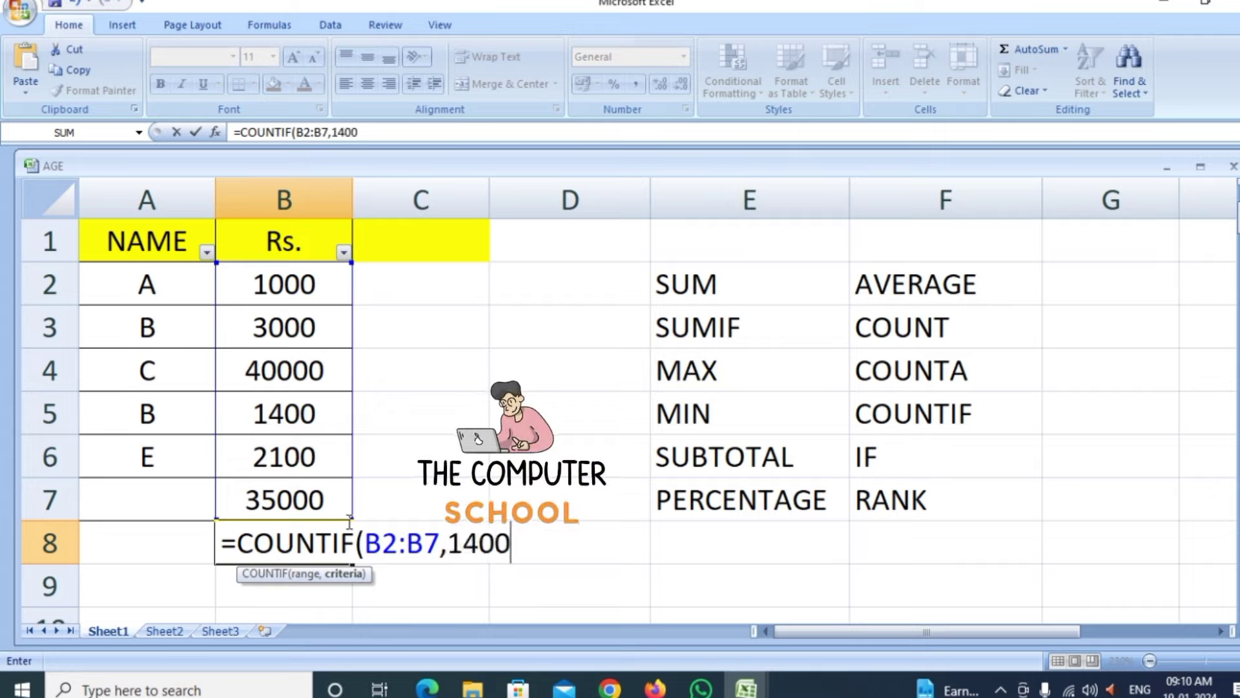
key(BackSpace)
key(BackSpace)
key(BackSpace)
key(BackSpace)
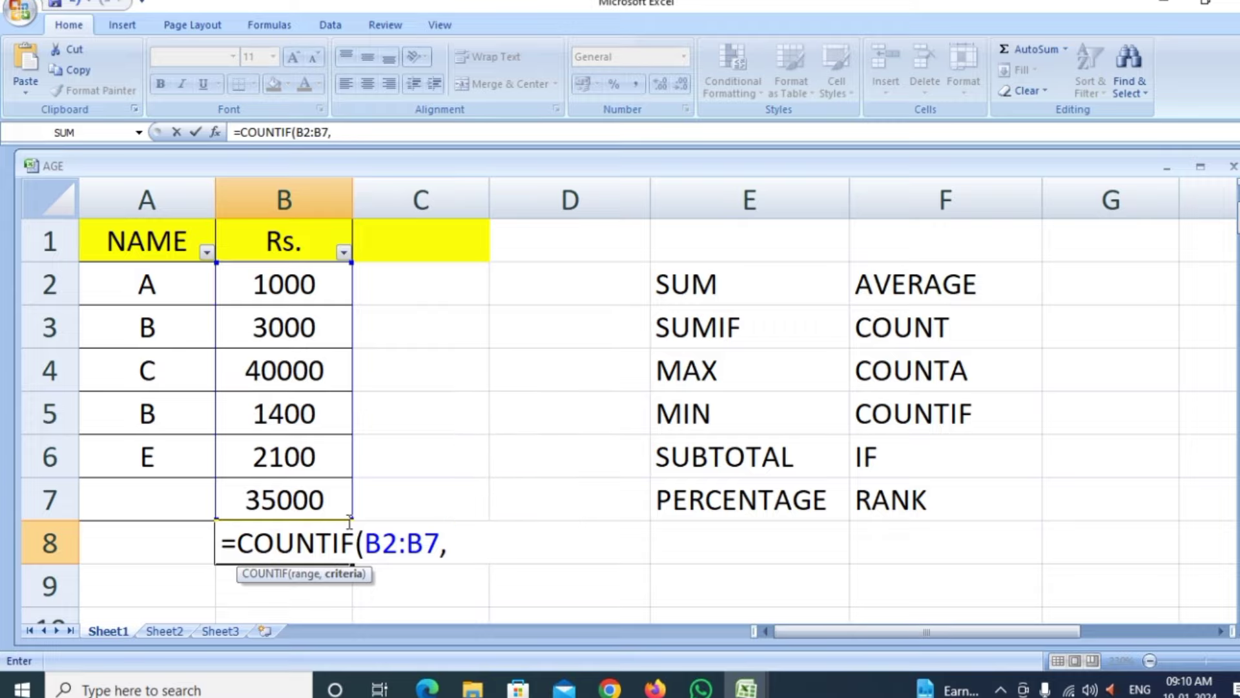
text("1400")
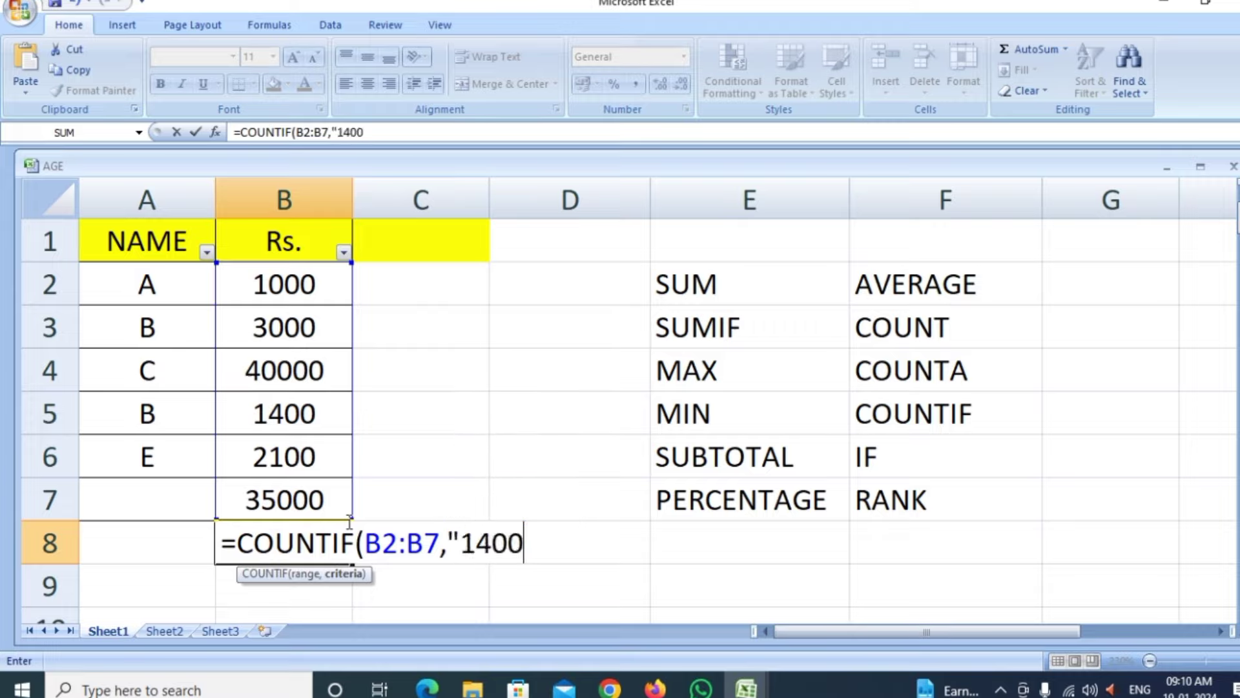
text())
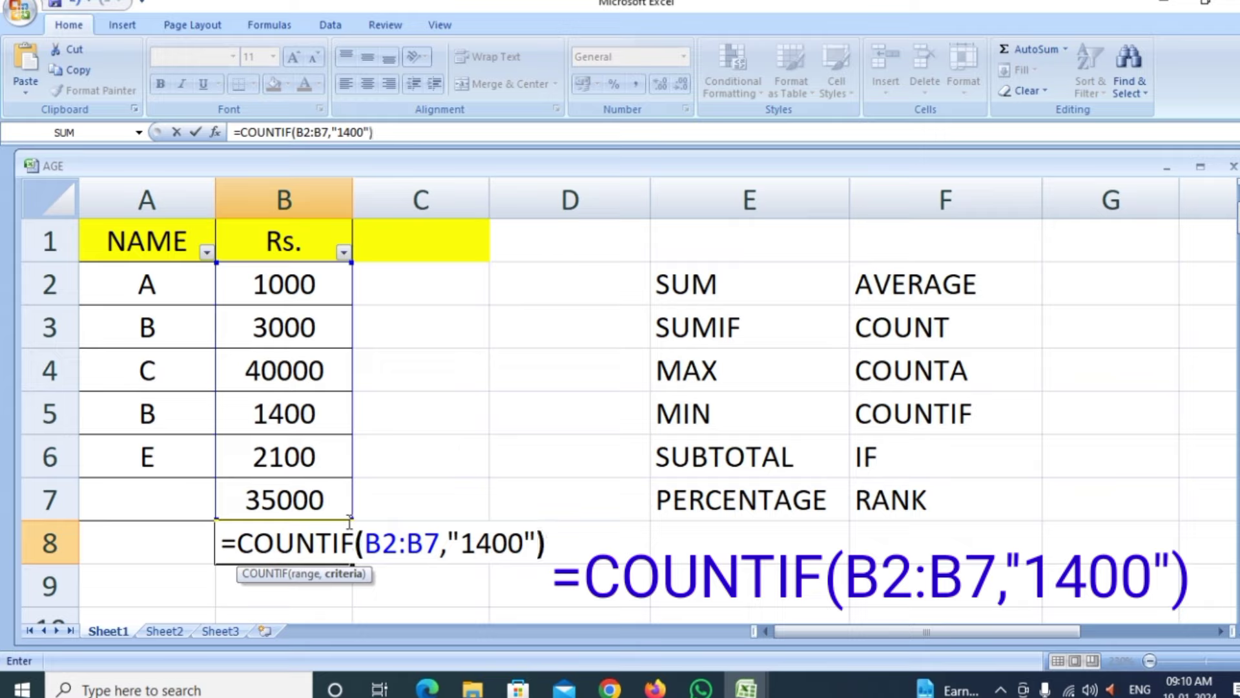
key(Return)
Reopen B8's formula to verify it still returns a count of 1.
click(321, 548)
double_click(321, 548)
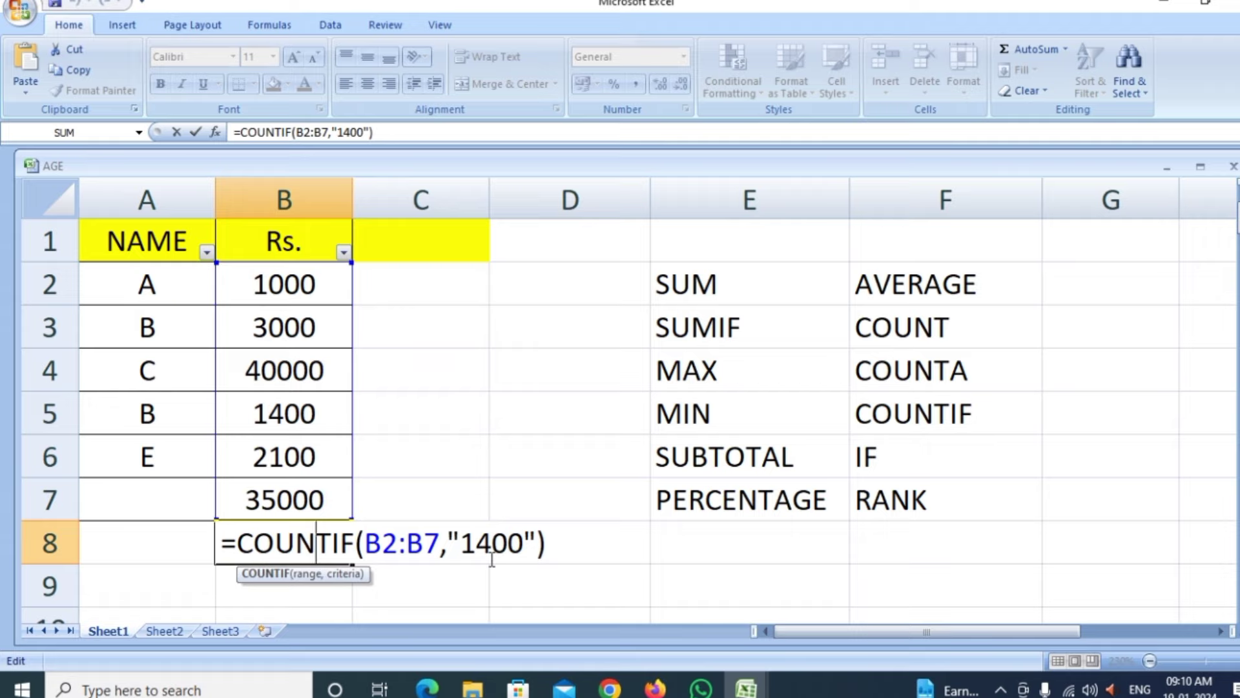
key(Return)
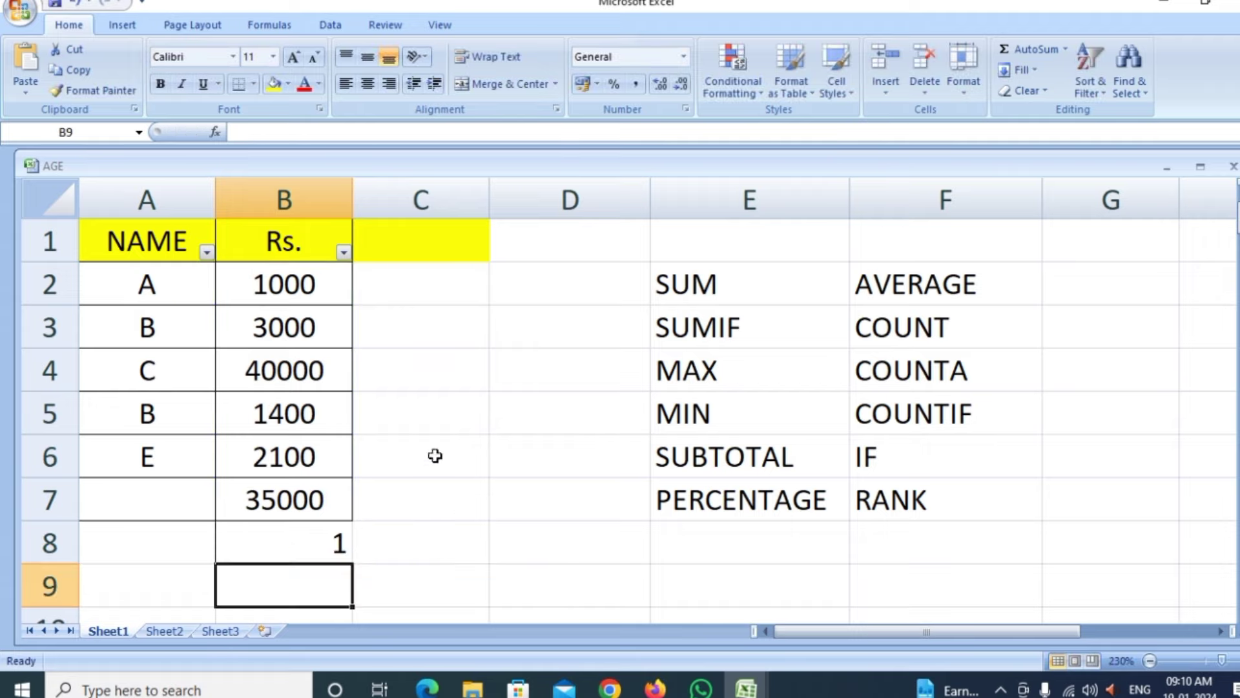
Change B3 from 3000 to 1400 so B8's count rises to 2, then go to Sheet2.
click(287, 414)
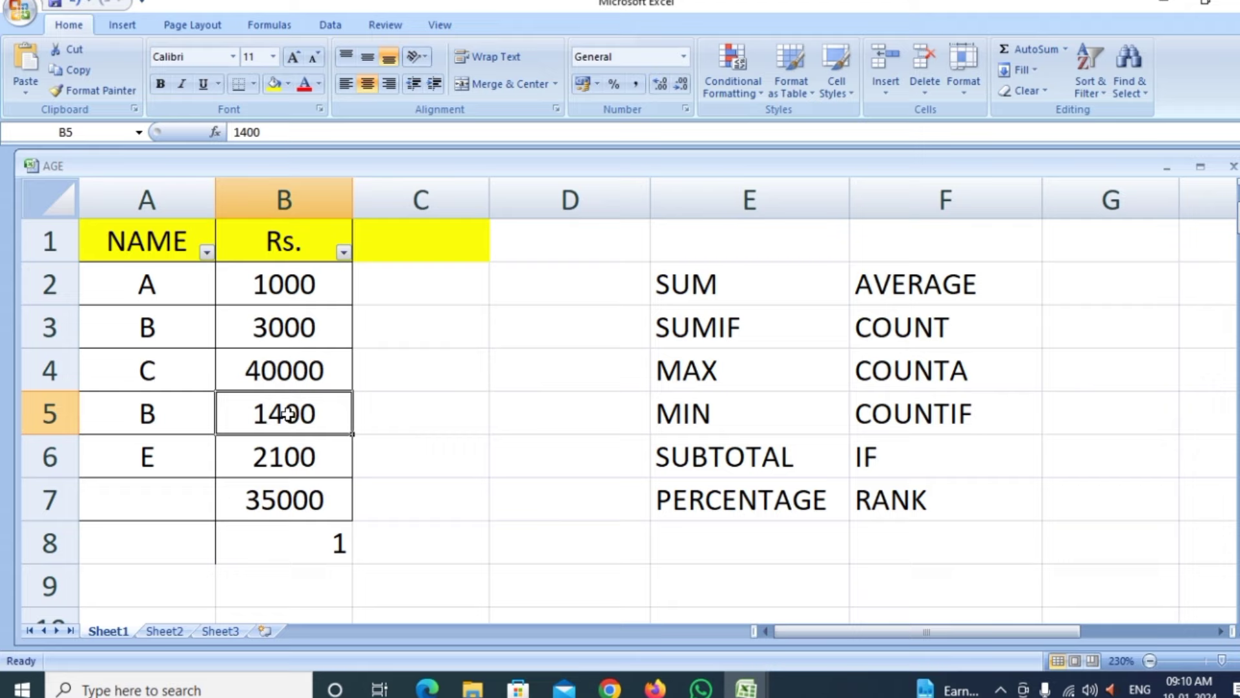
click(288, 331)
text(1400)
key(Return)
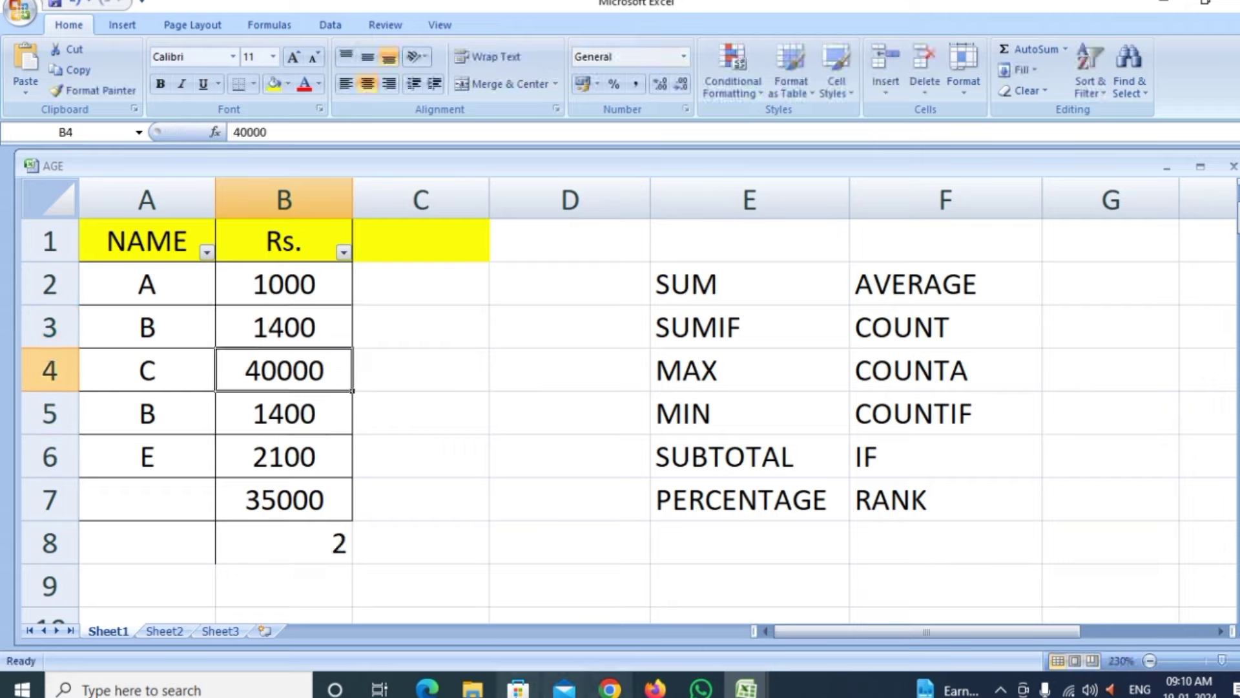
click(164, 631)
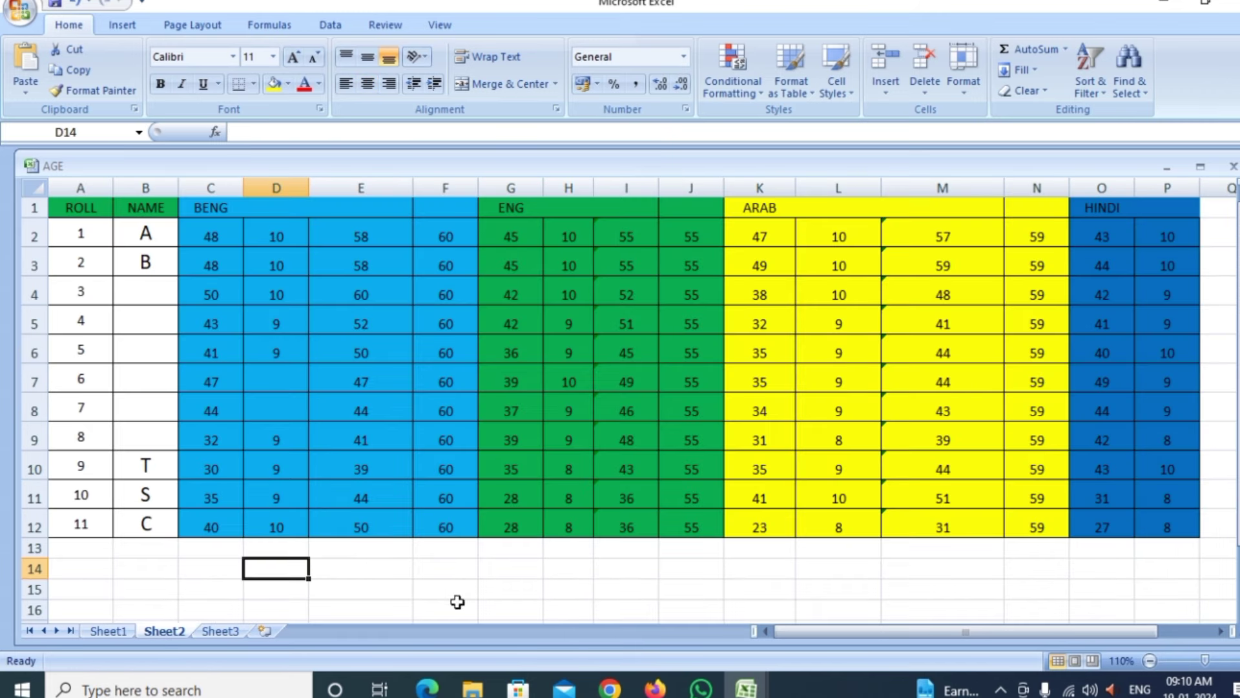
Enter =COUNTIF(A2:P12,"10") in E14, which returns 17.
click(322, 566)
text(=)
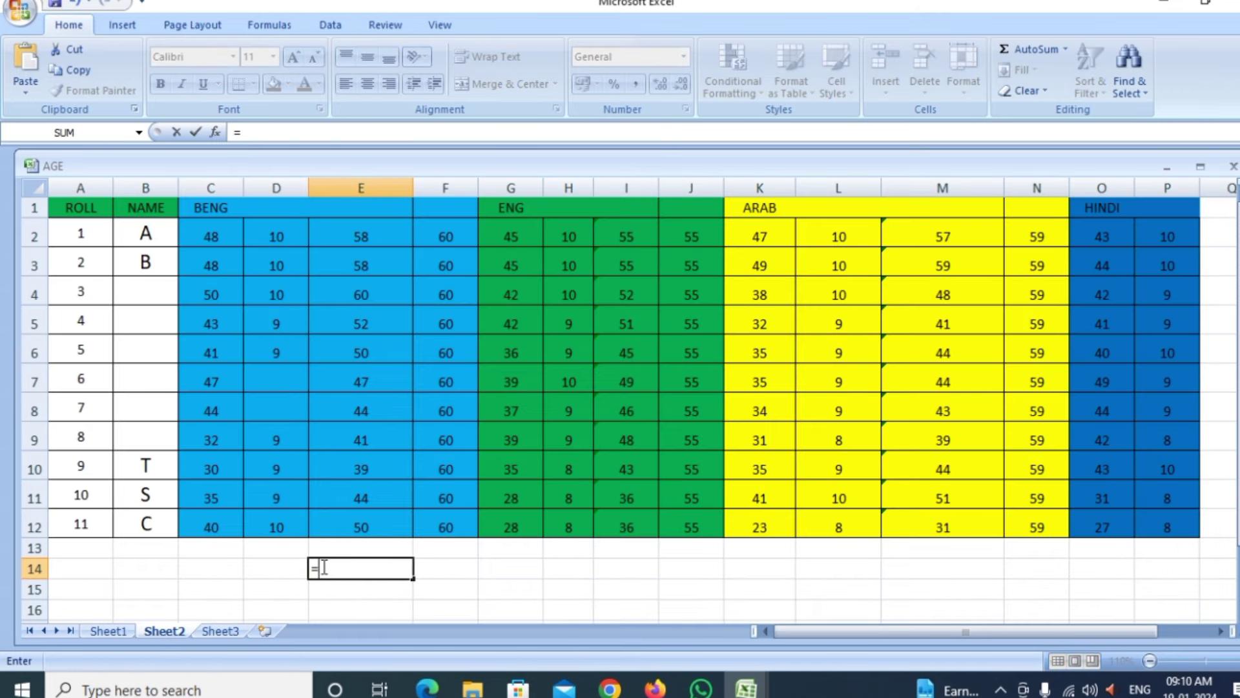
text(COUNTIF)
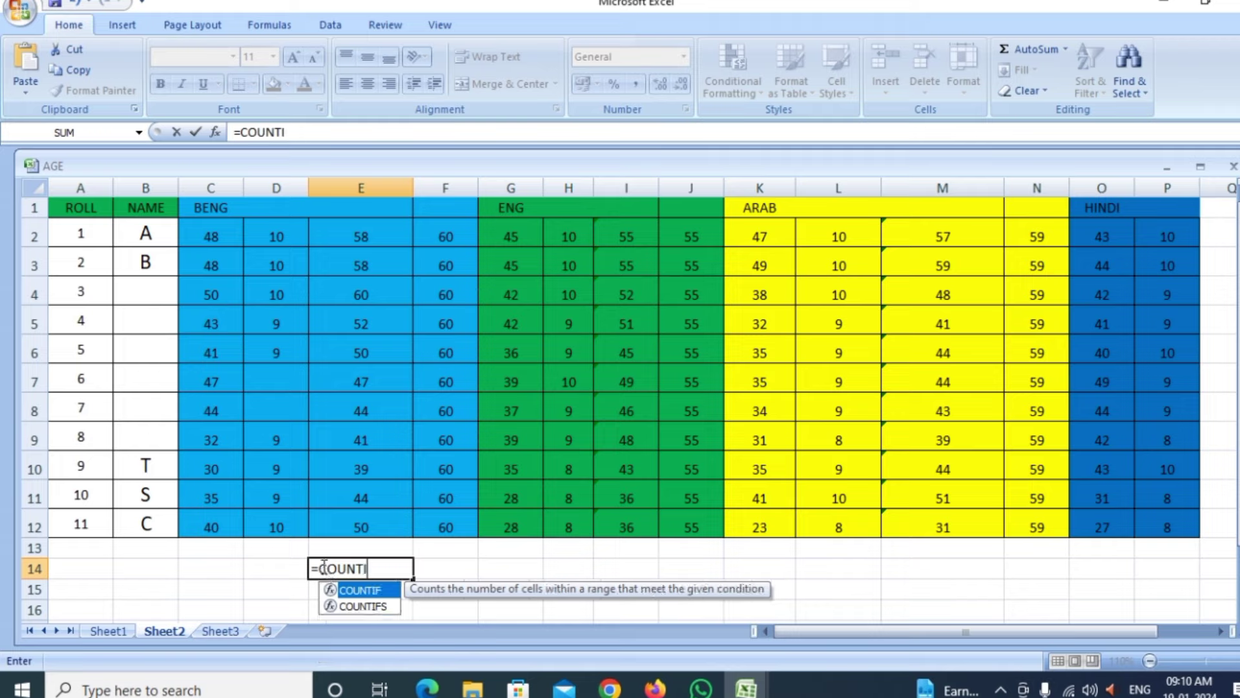
text(()
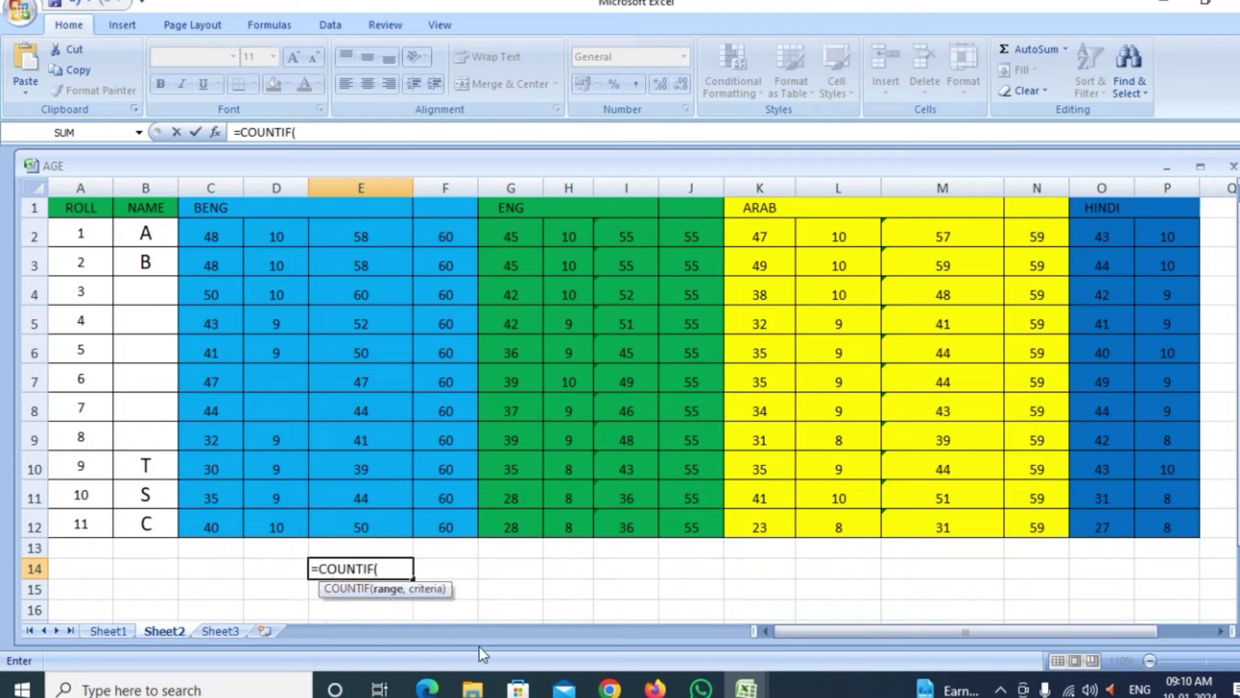
drag(95, 243, 1174, 531)
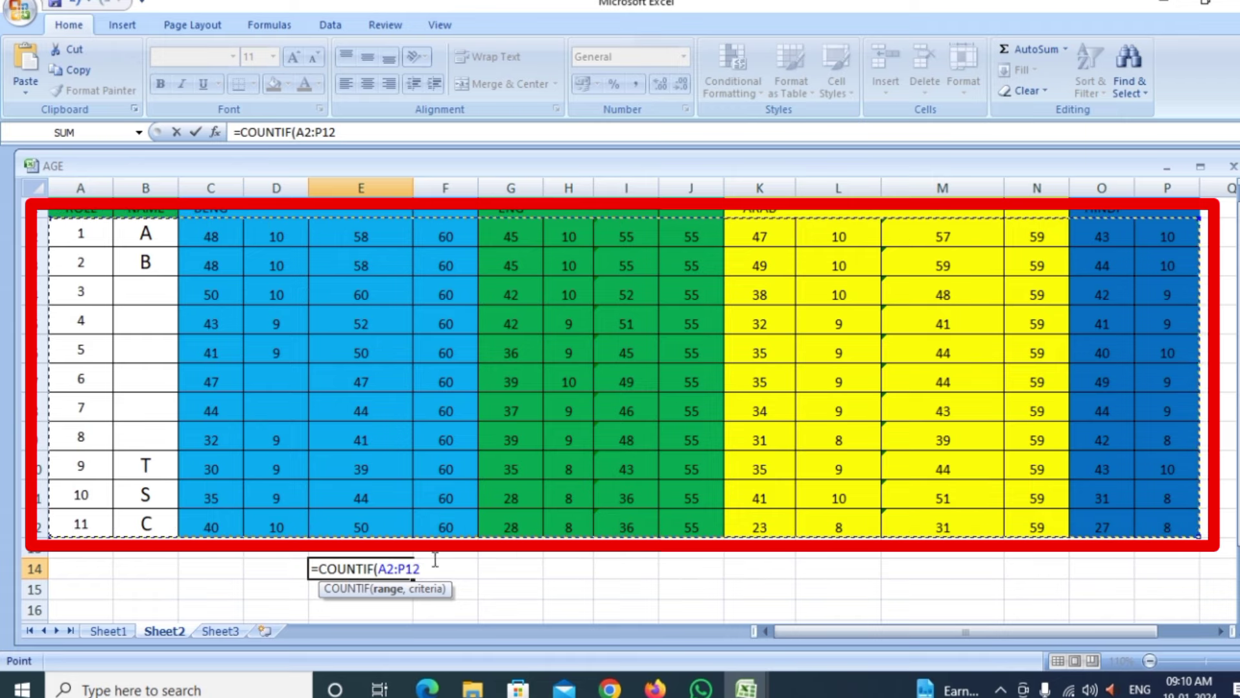
text())
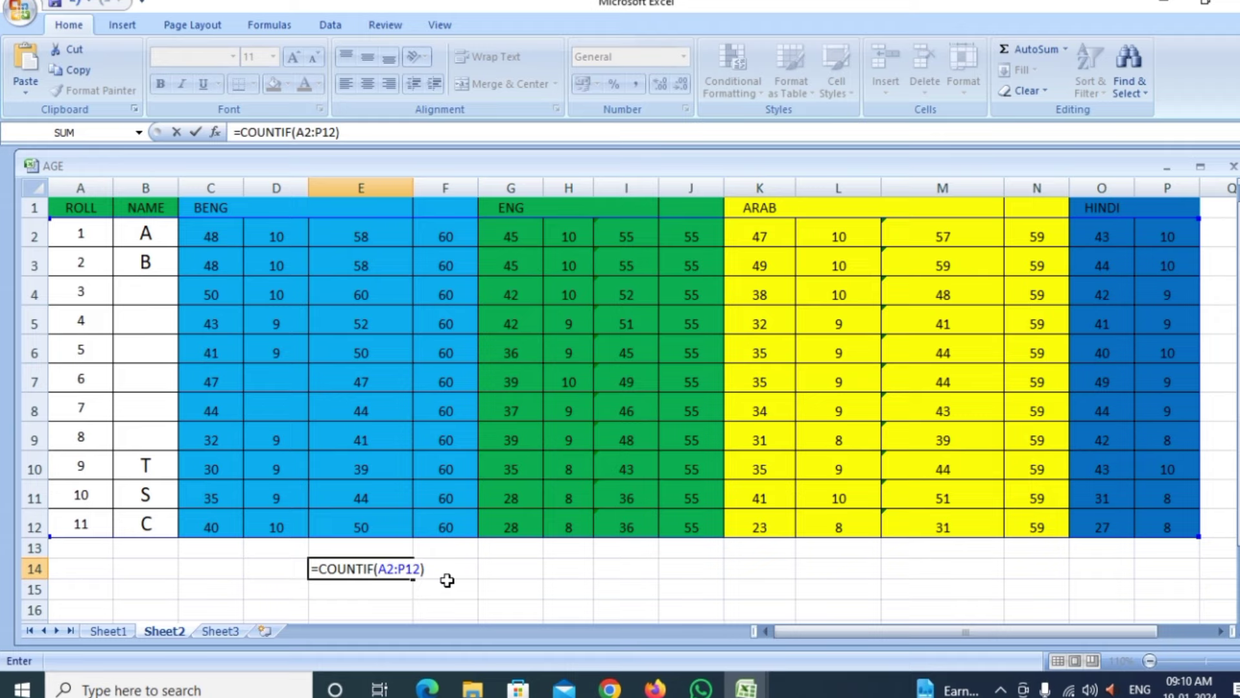
key(BackSpace)
text(,)
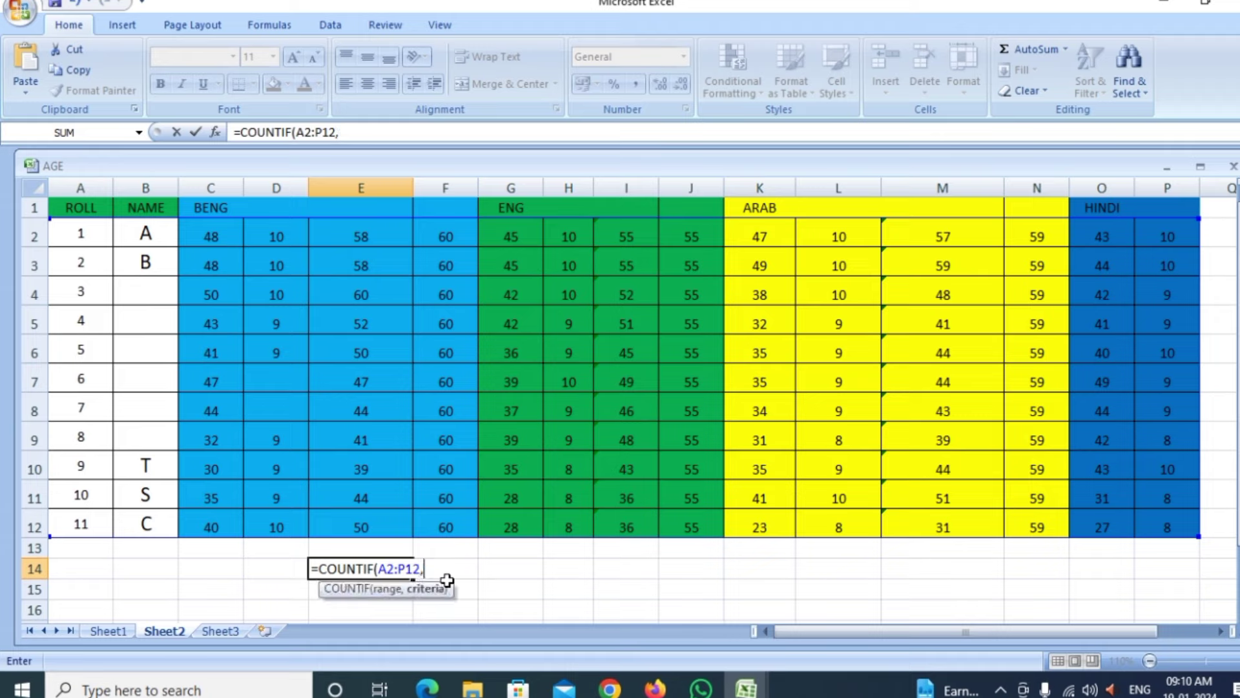
text(")
text(10)
text(")
text())
key(Return)
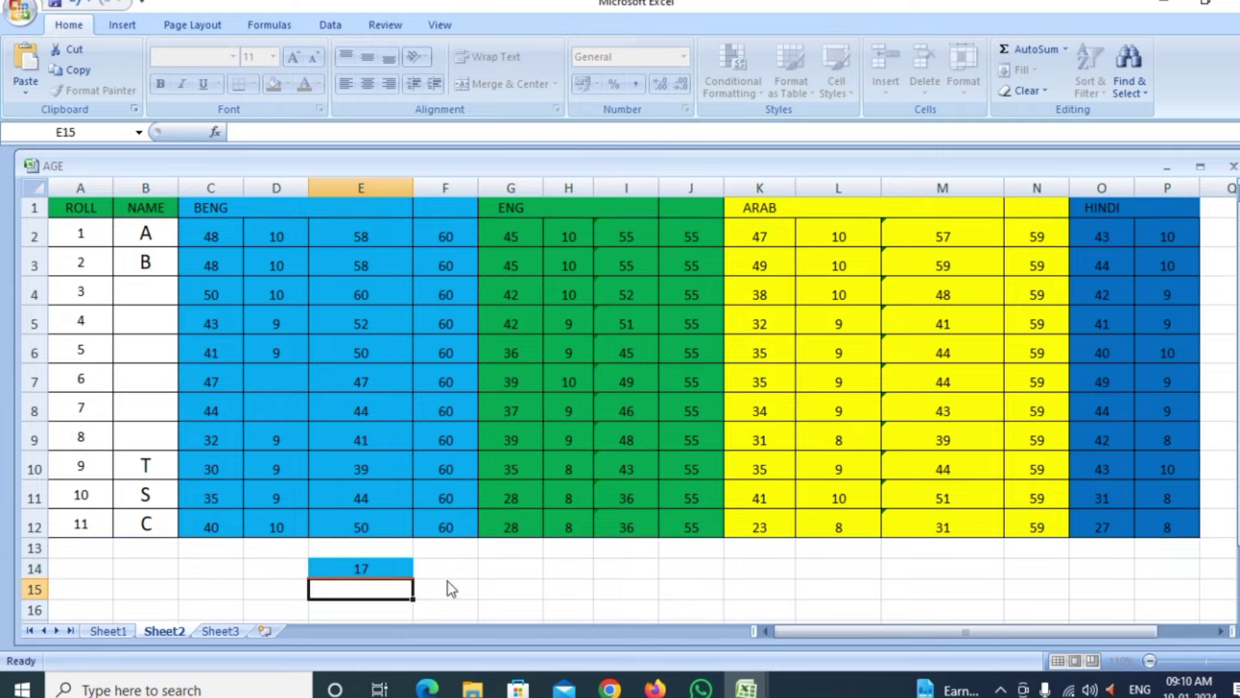
Change E14's criteria to 60 so it returns 12, then return to Sheet1.
click(377, 570)
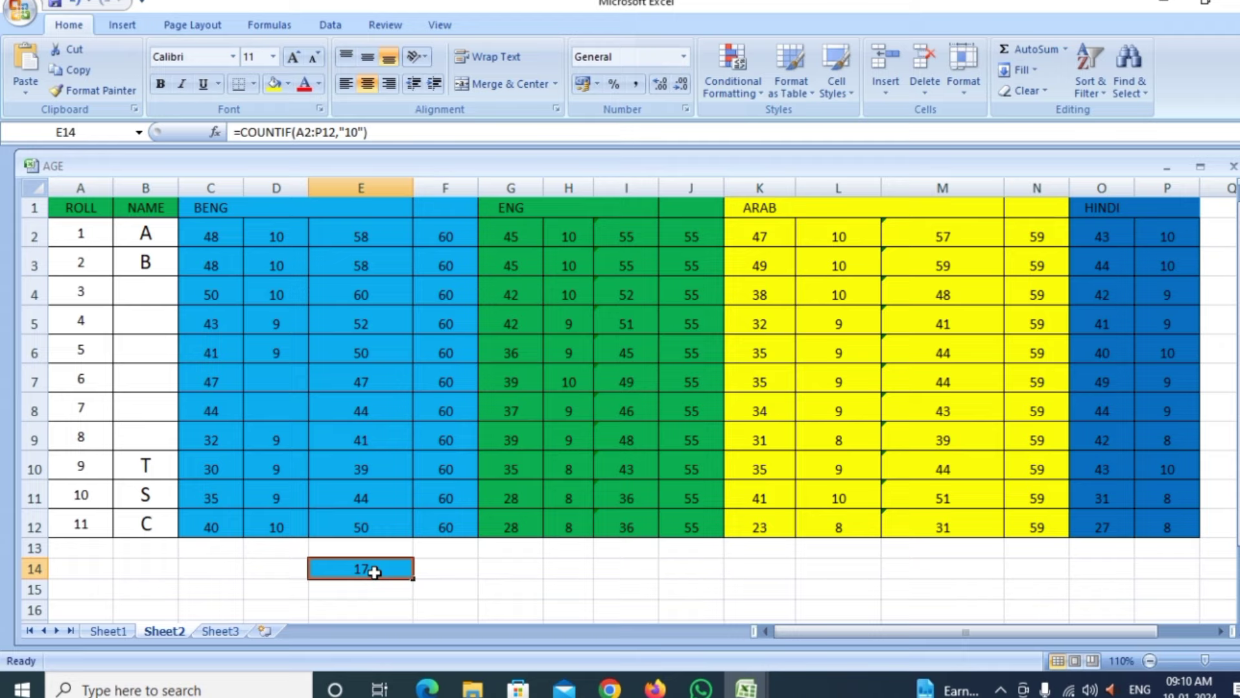
double_click(374, 572)
drag(417, 568, 482, 664)
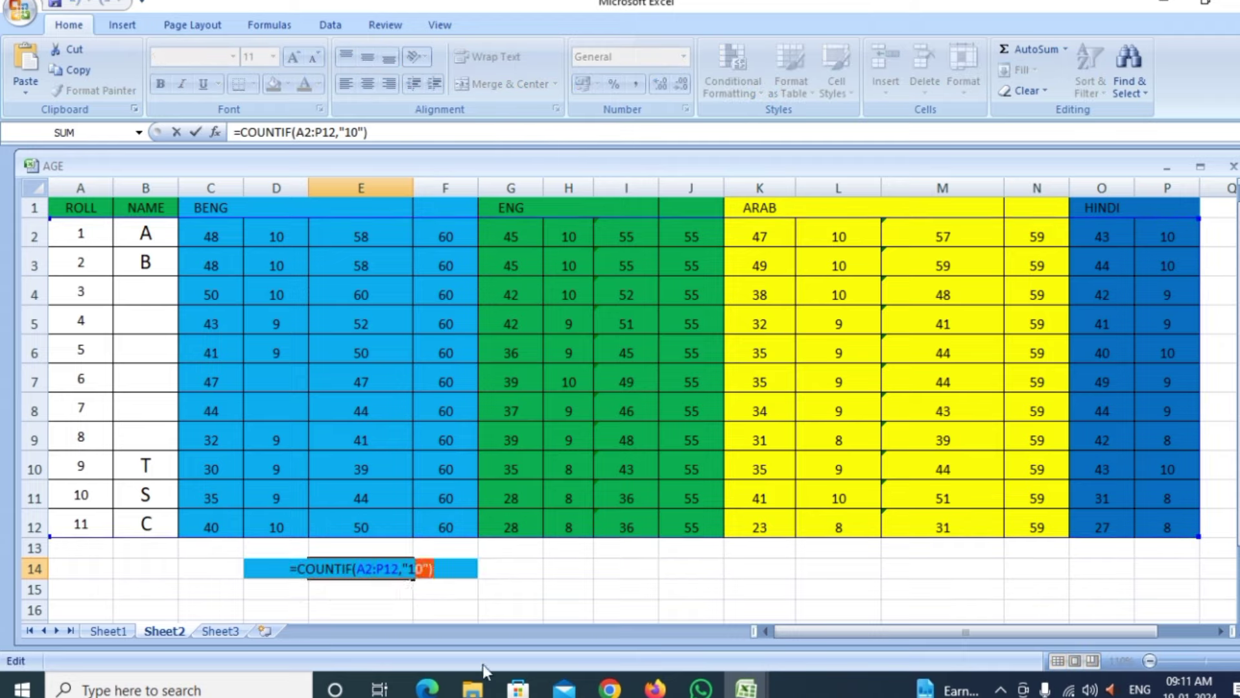
key(BackSpace)
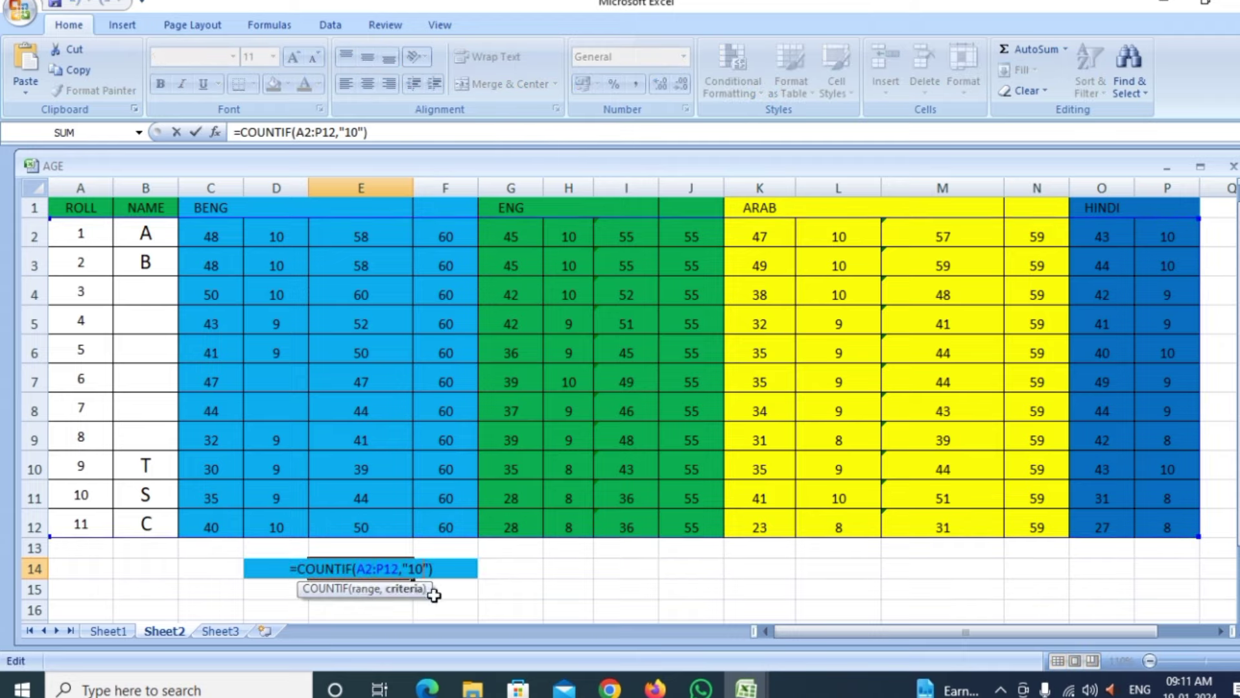
key(BackSpace)
text(60)
key(Return)
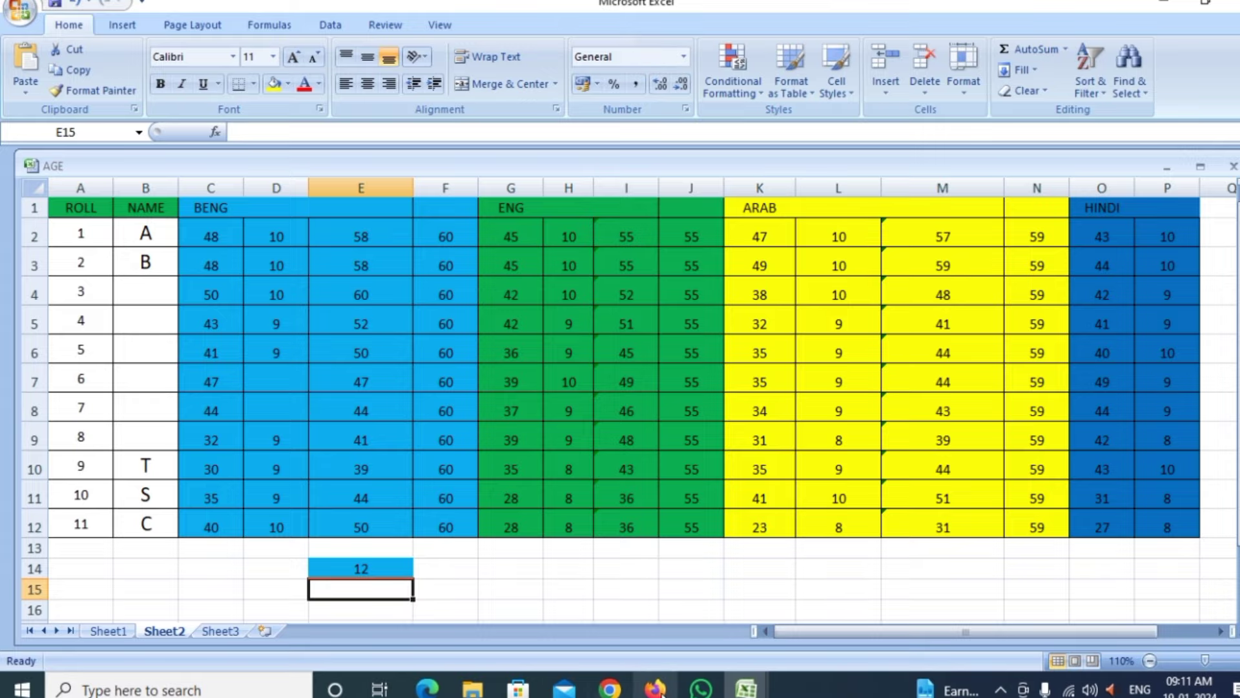
click(111, 632)
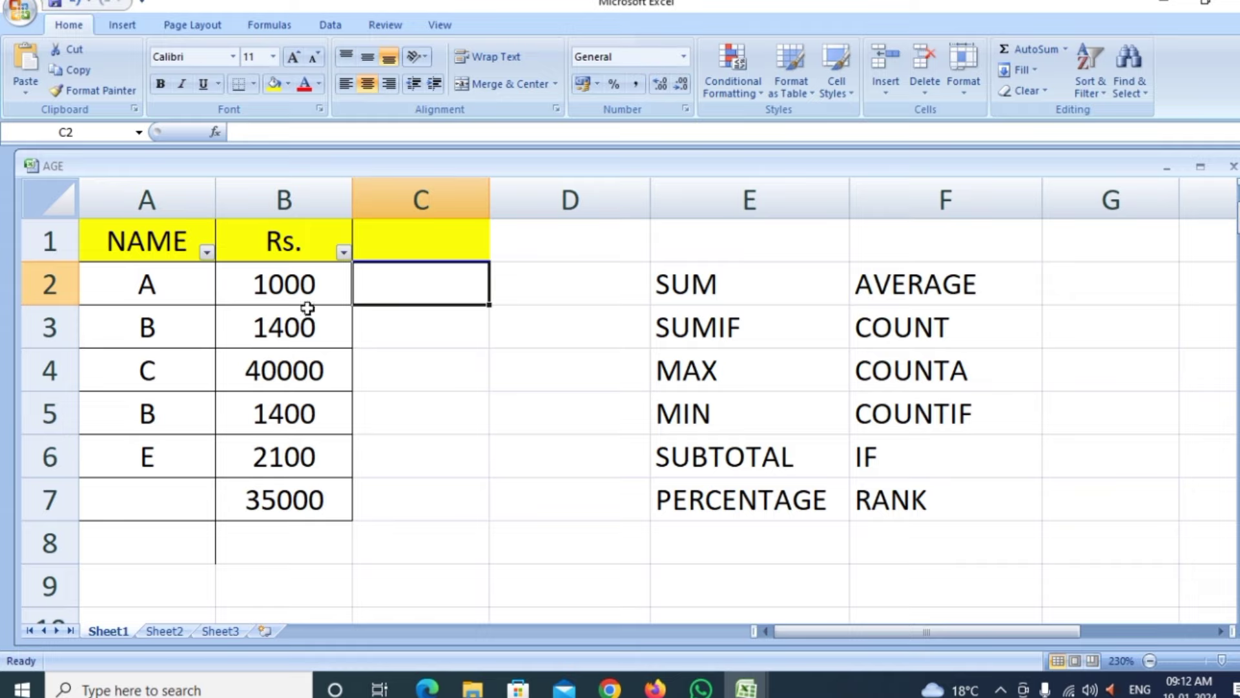
Enter =IF(B2<3000,"BAD","GOOD") in C2, which shows BAD for the 1000 amount.
drag(291, 278, 284, 484)
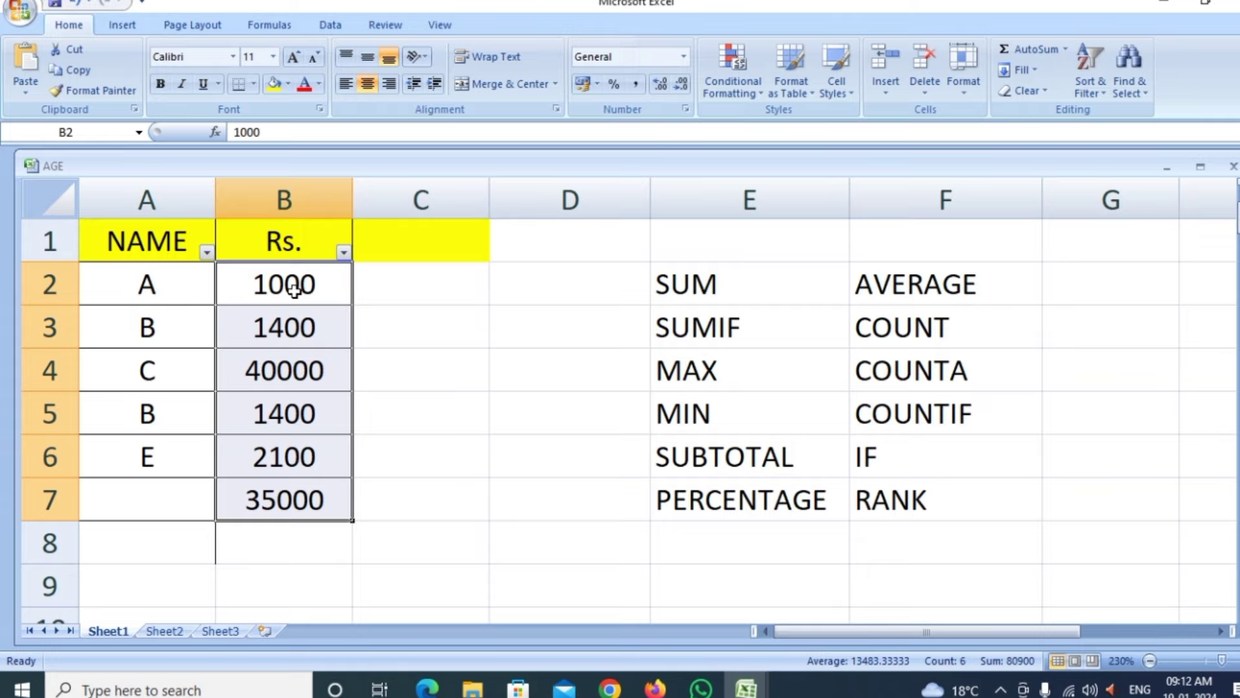
click(405, 281)
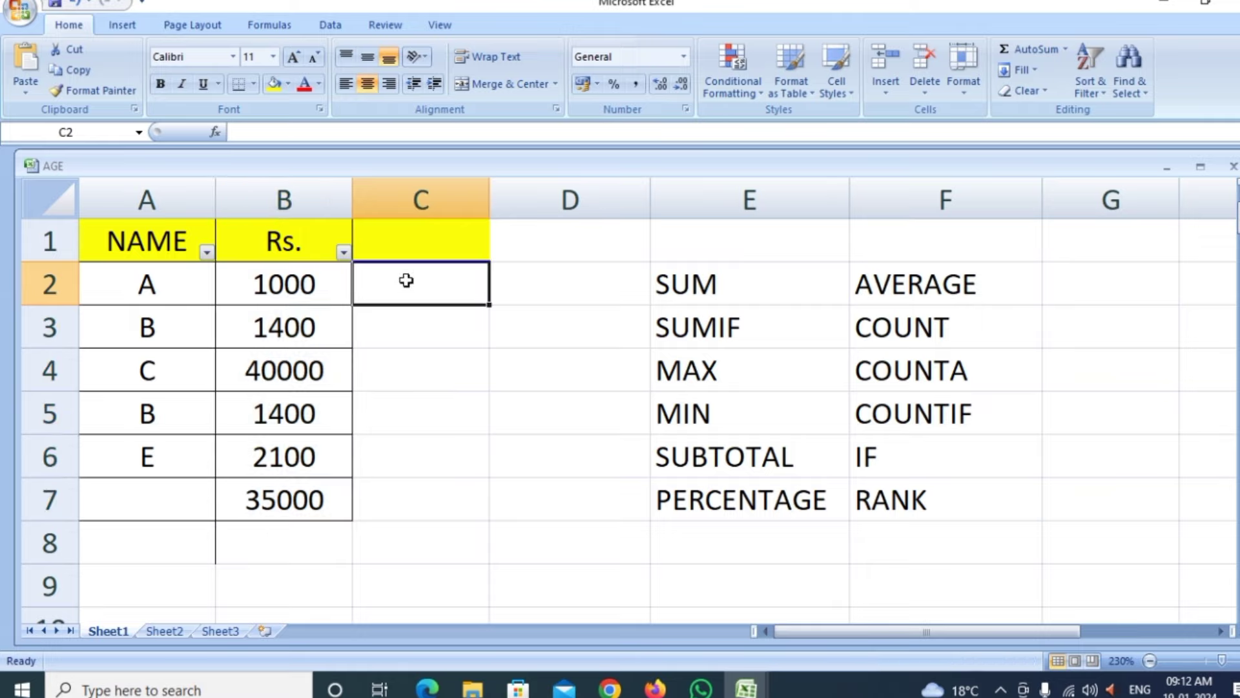
click(414, 241)
click(399, 276)
text(=-)
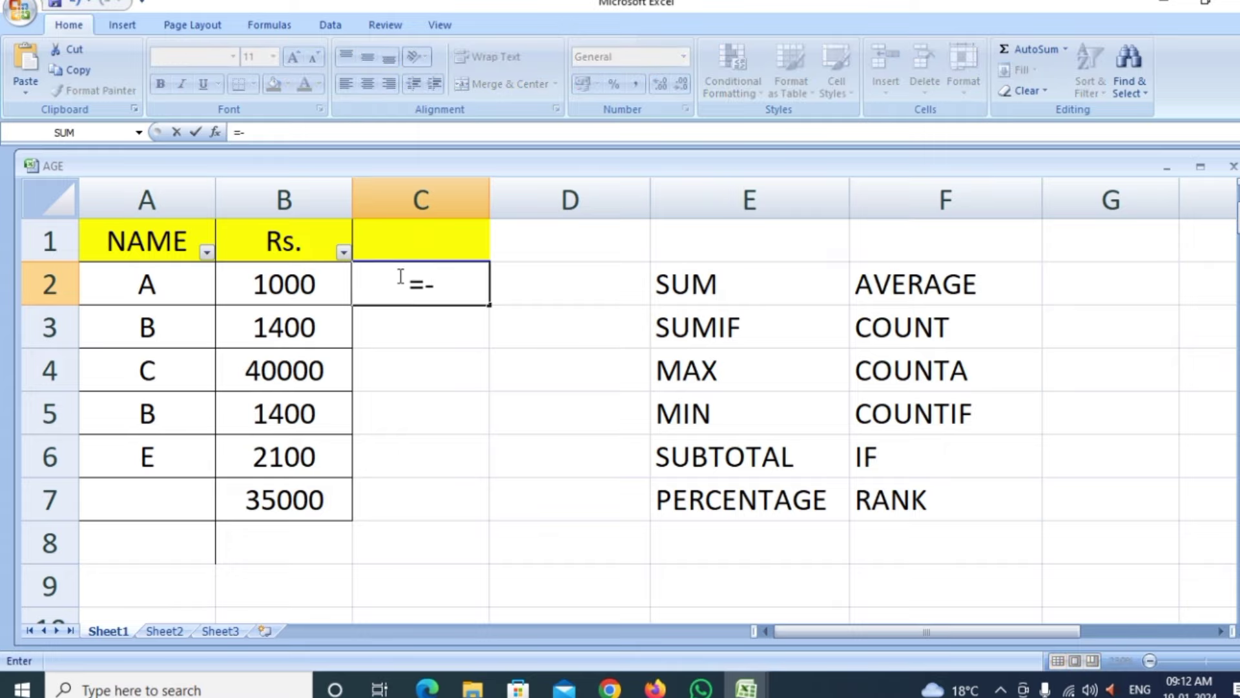
key(BackSpace)
text(IF)
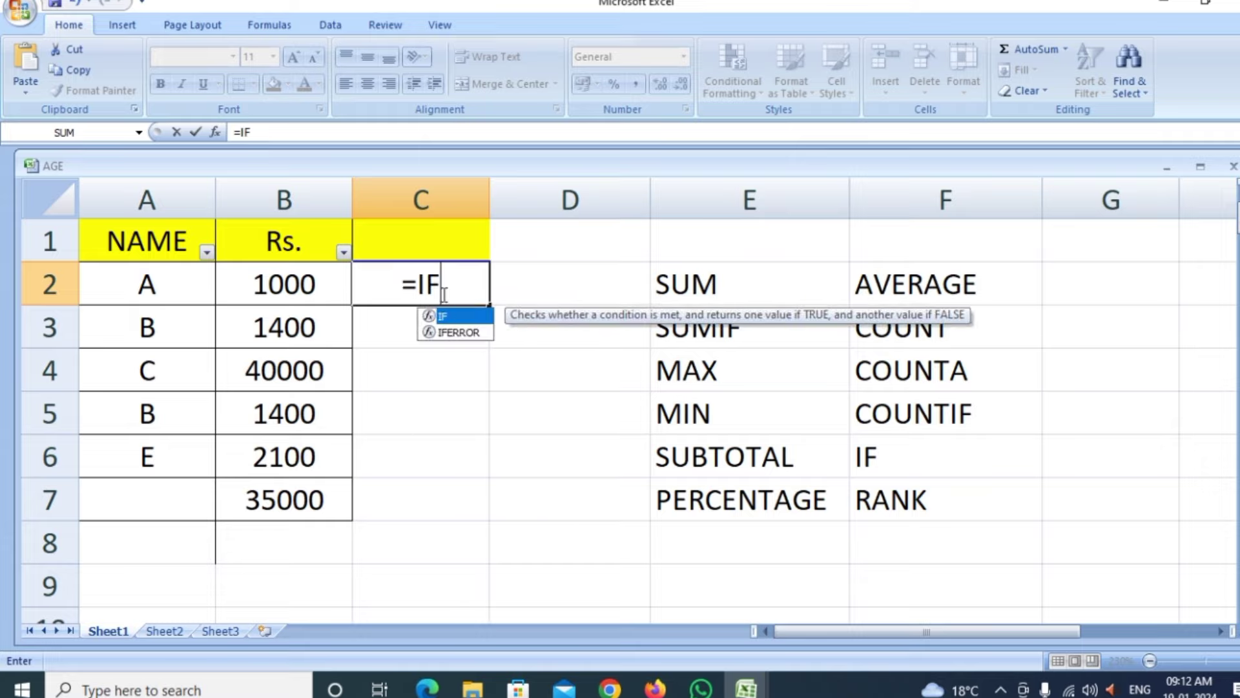
text(()
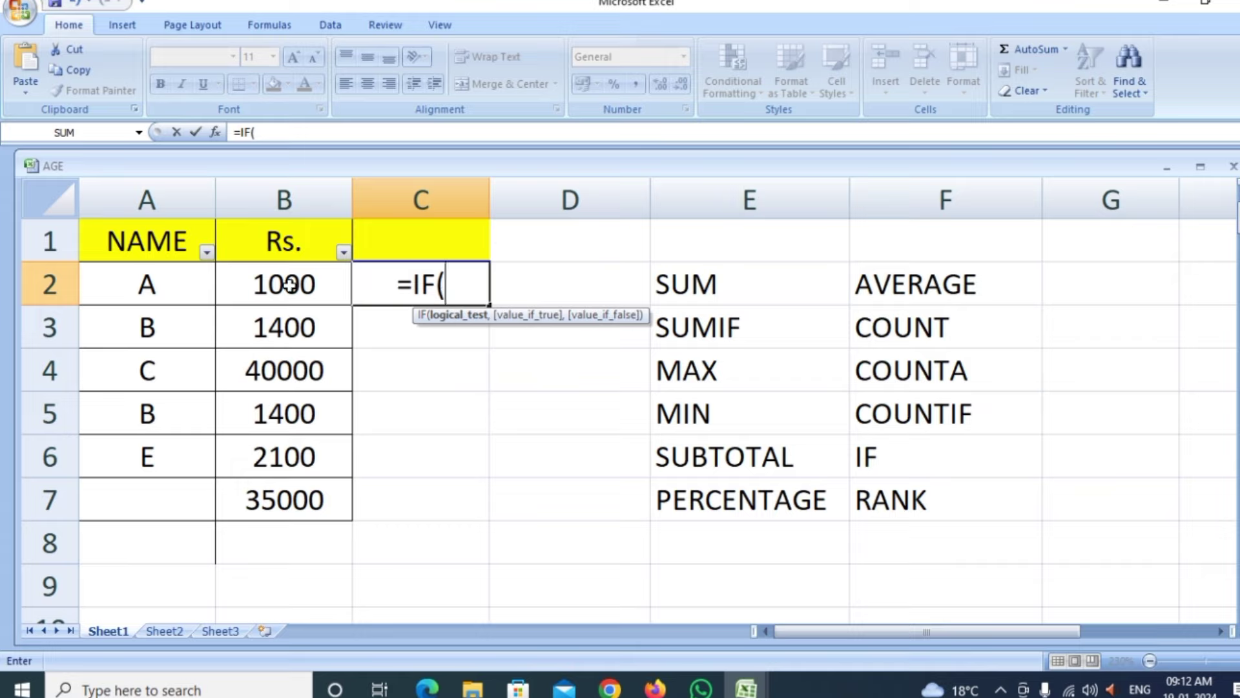
click(290, 285)
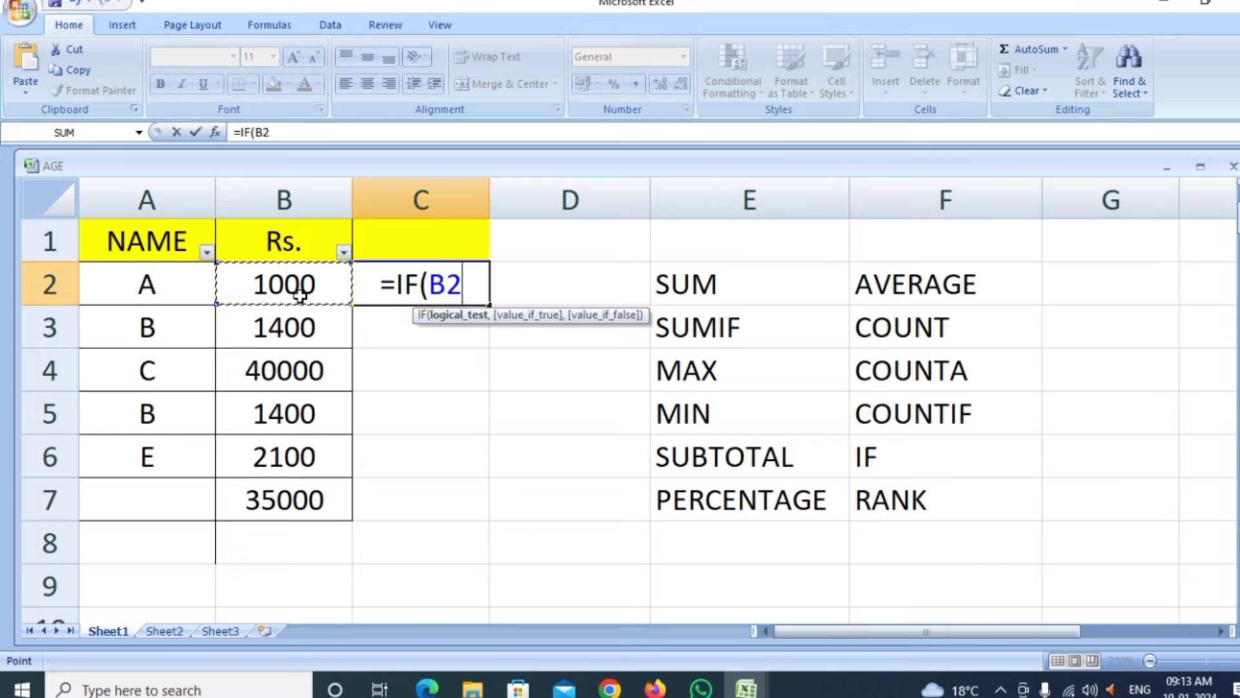
text(<)
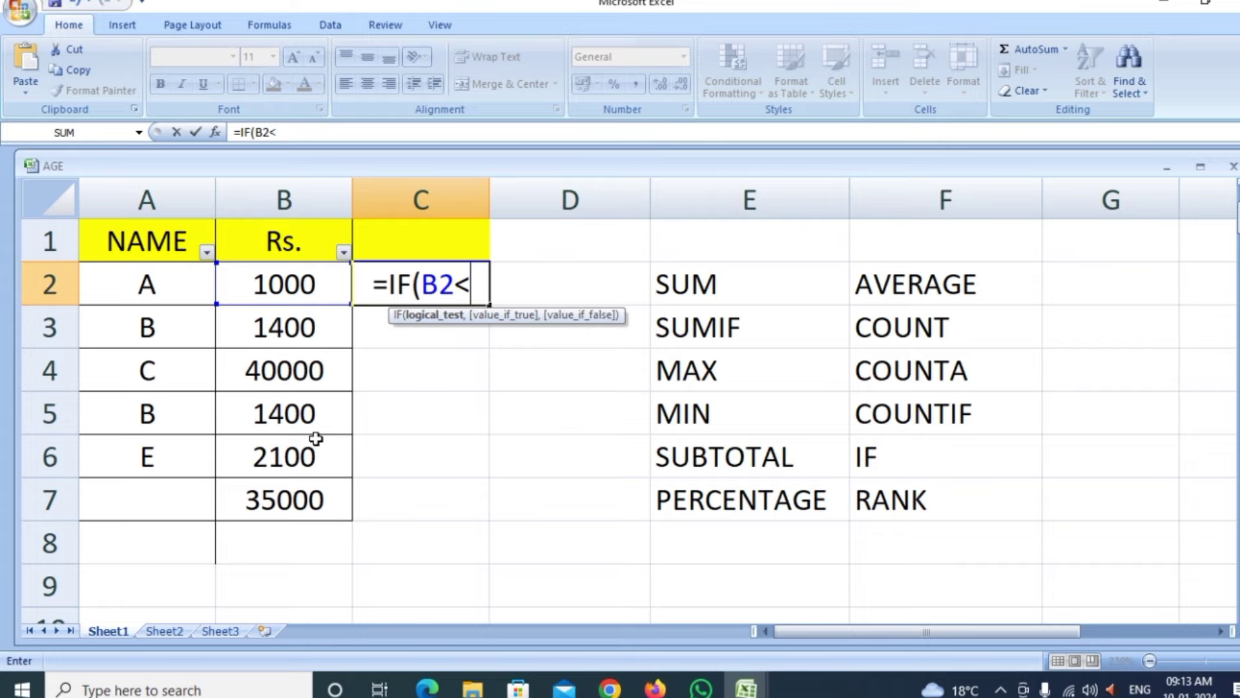
text(3000)
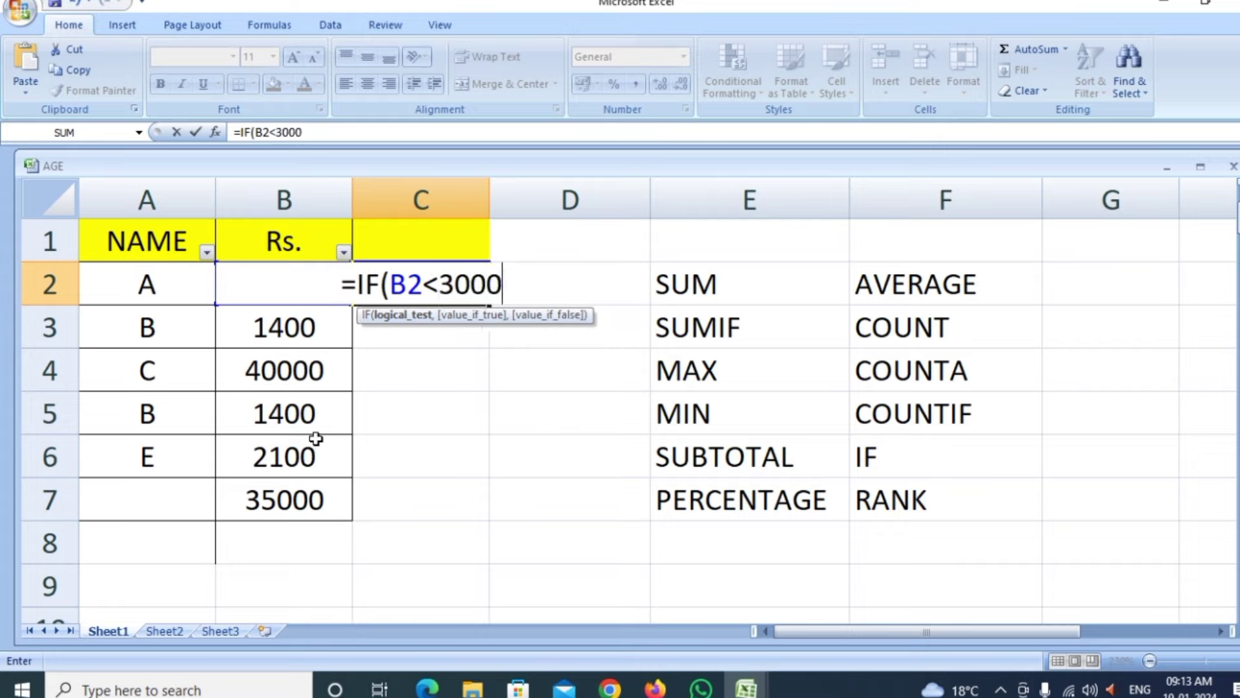
text(,)
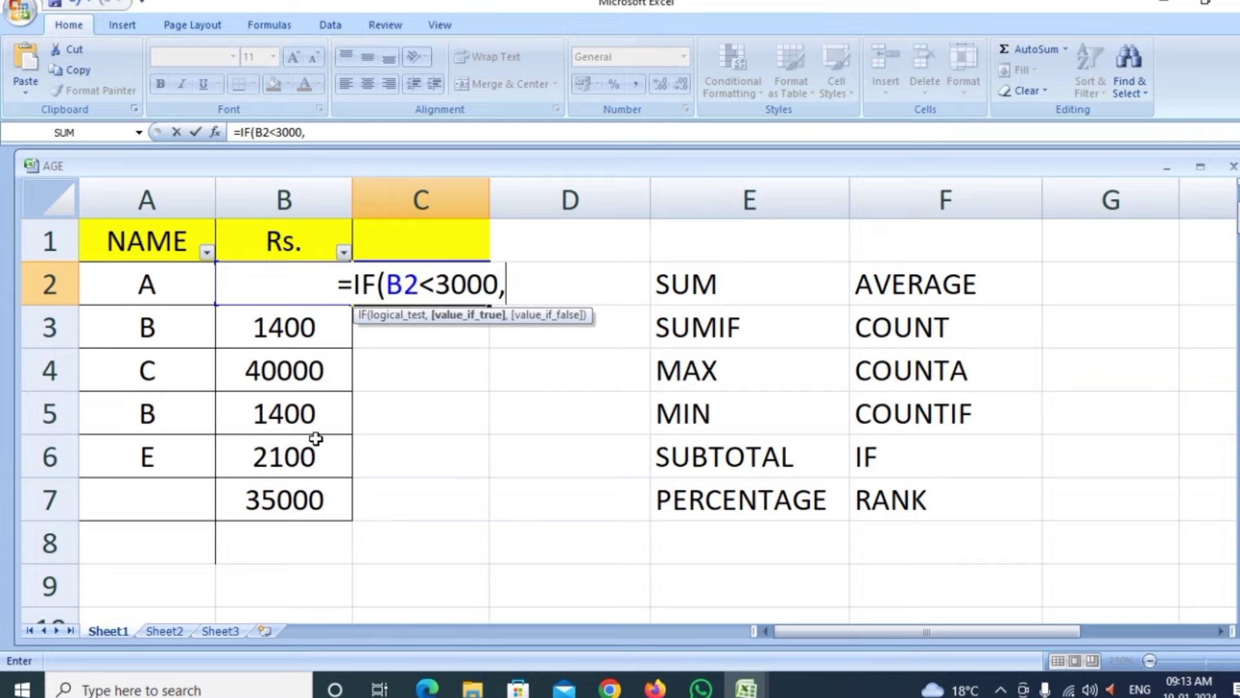
text(bad)
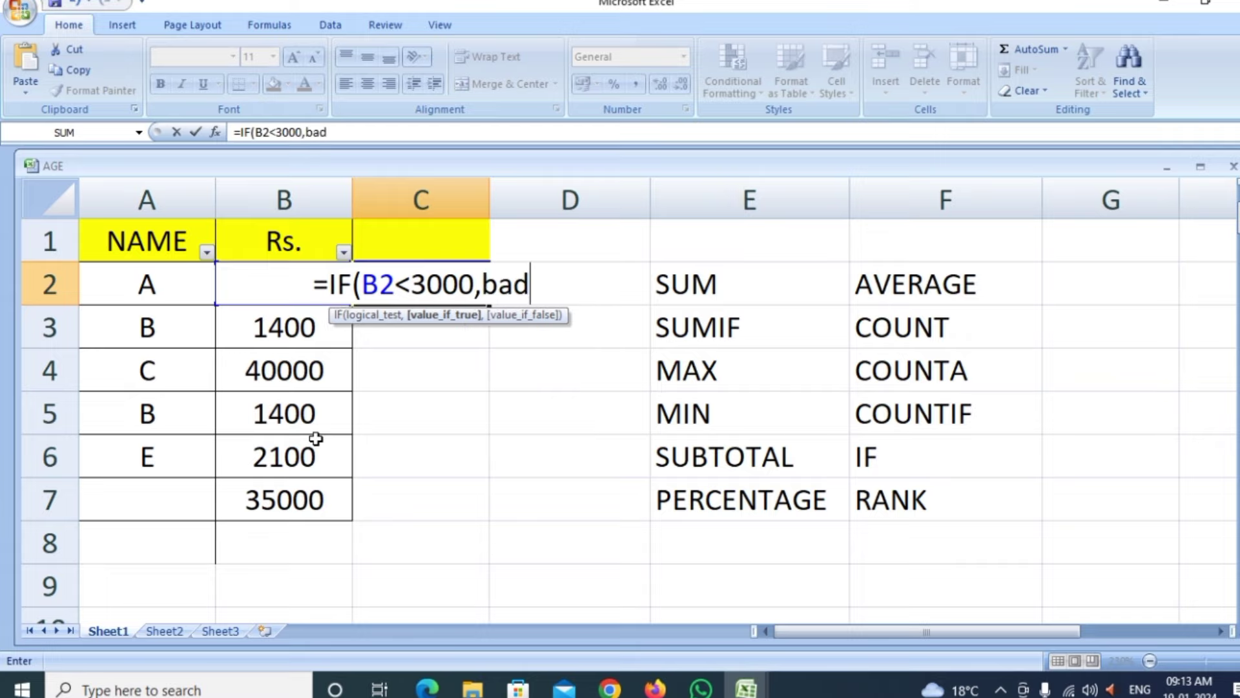
key(BackSpace)
key(BackSpace)
key(BackSpace)
text(")
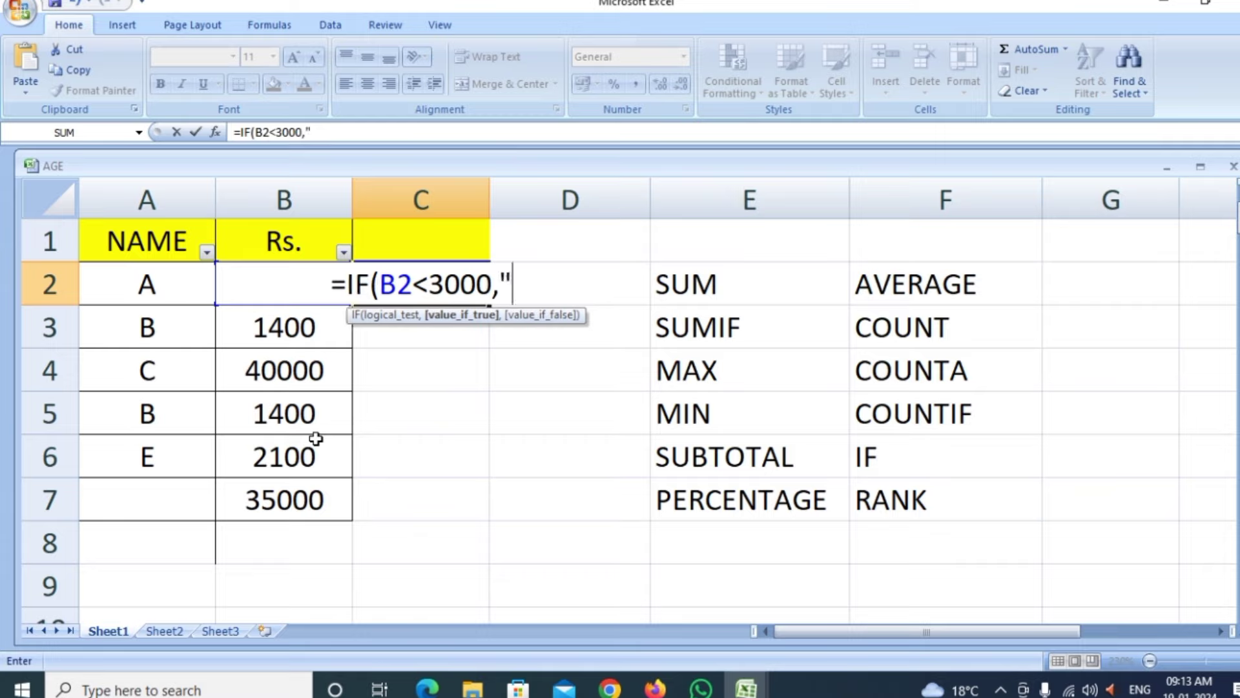
text(BAD)
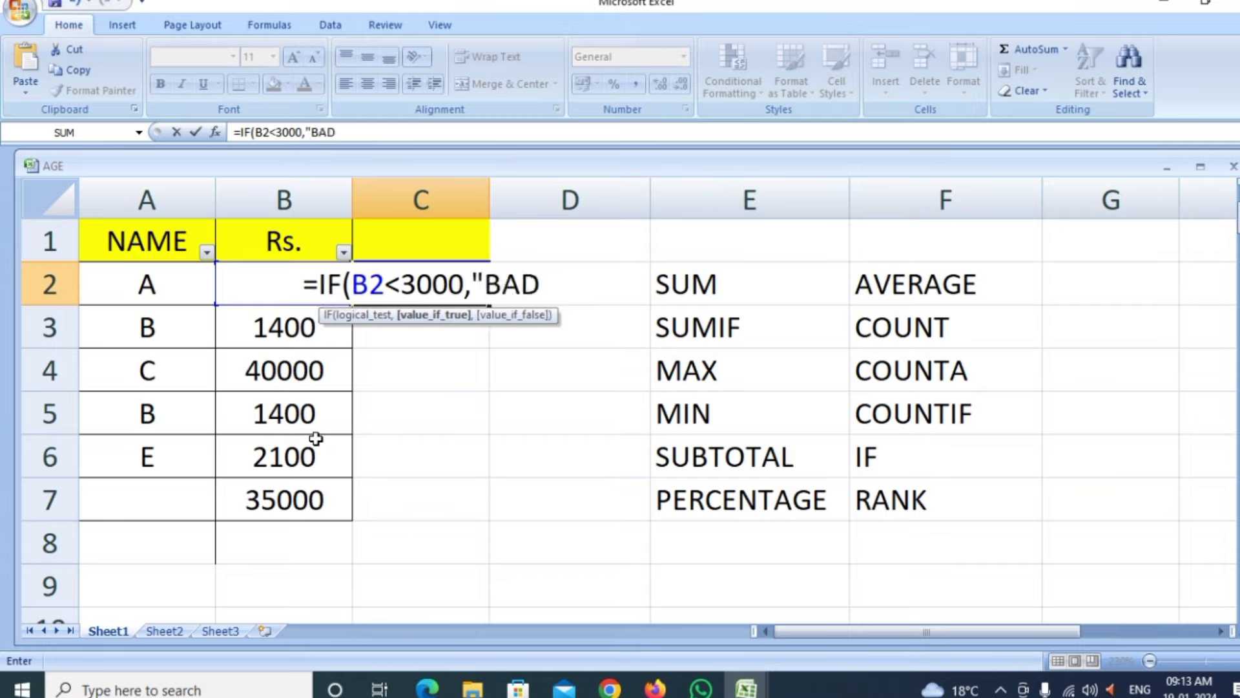
text(",)
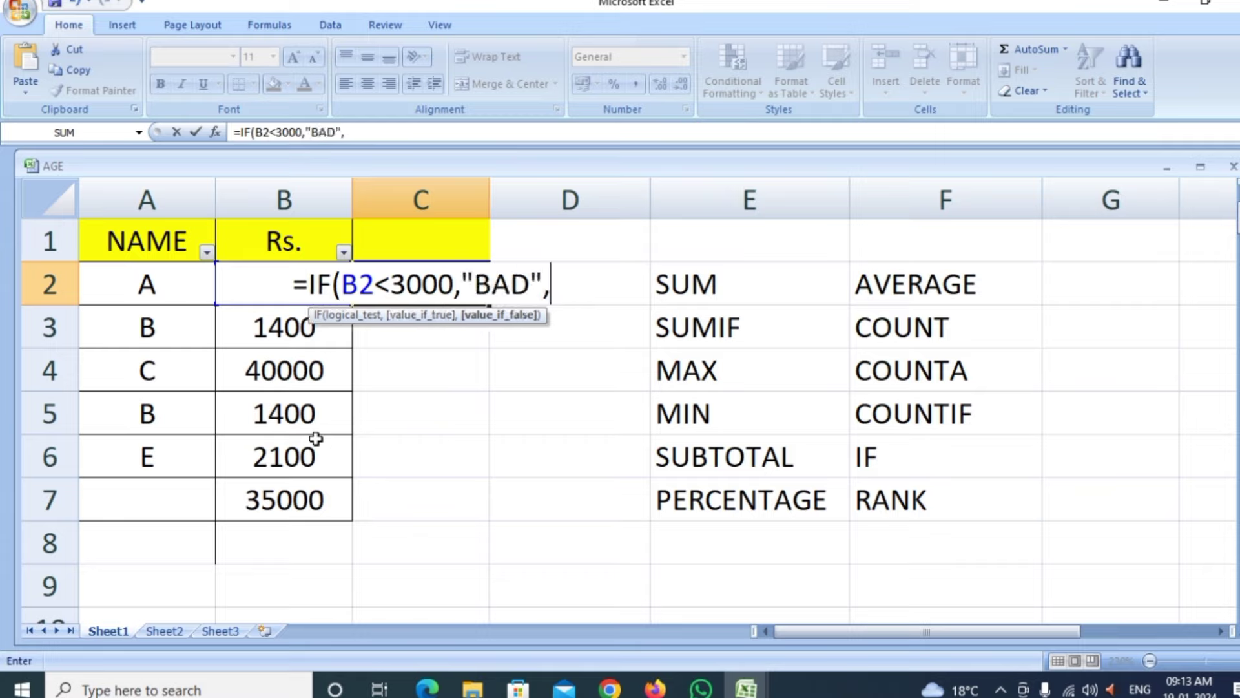
text(")
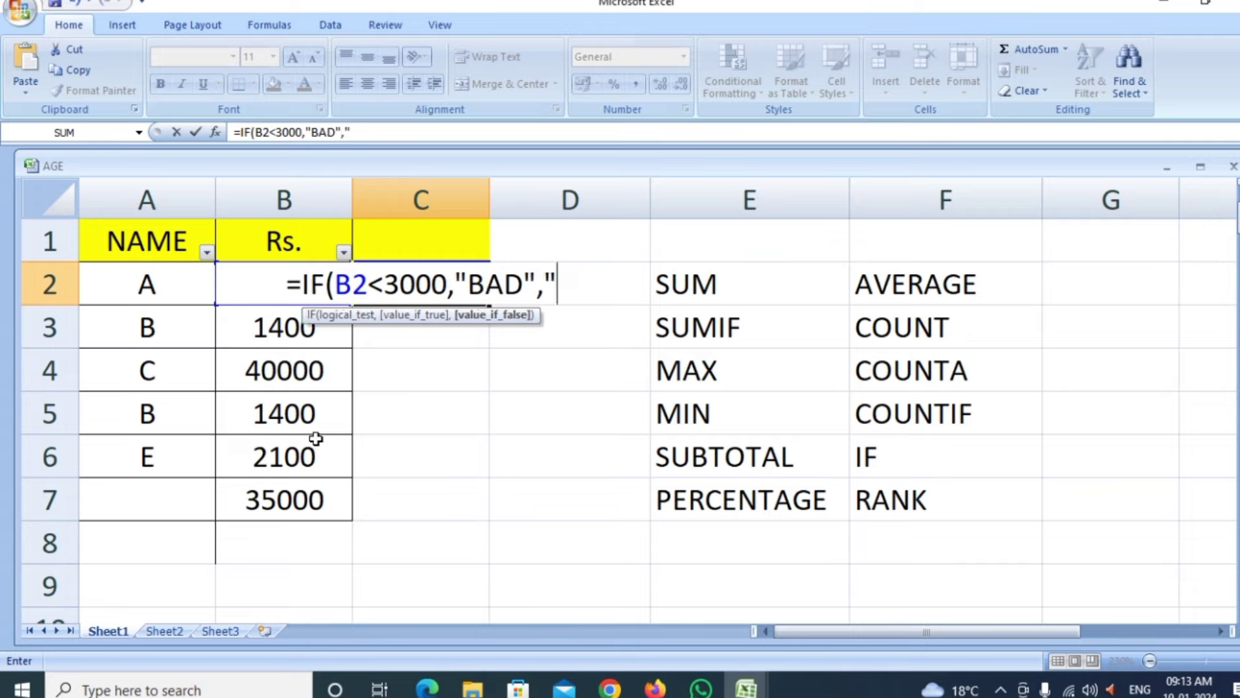
text(GOOD)
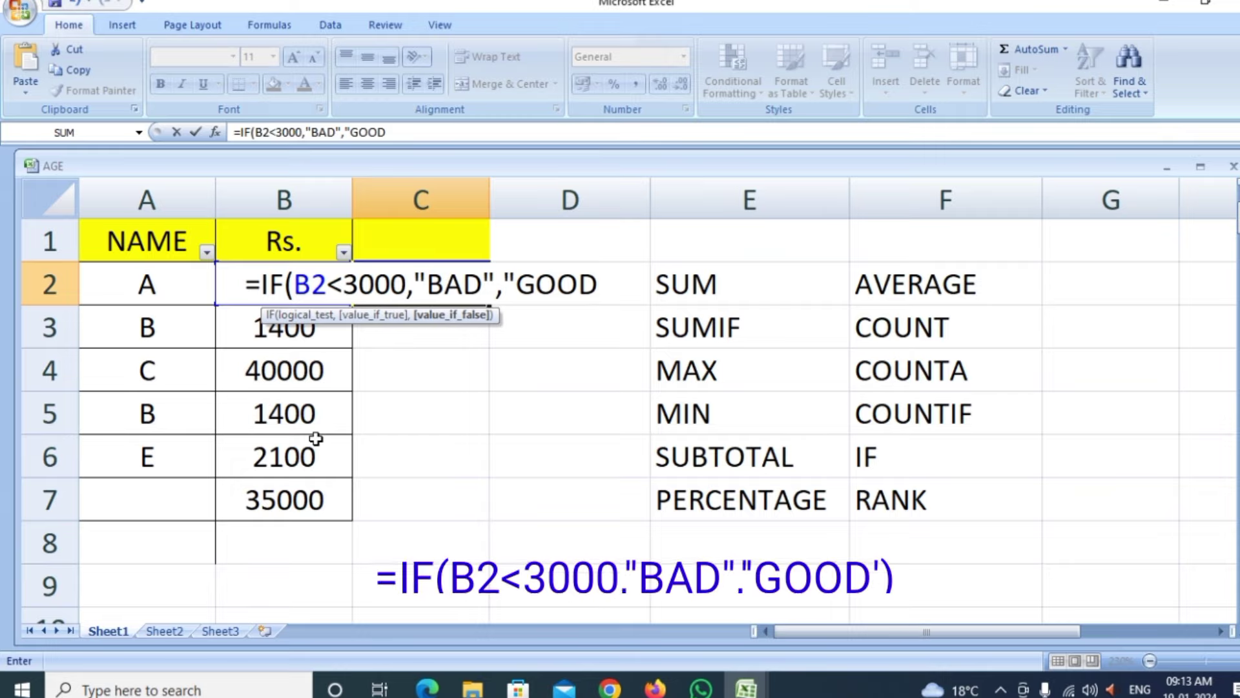
text("))
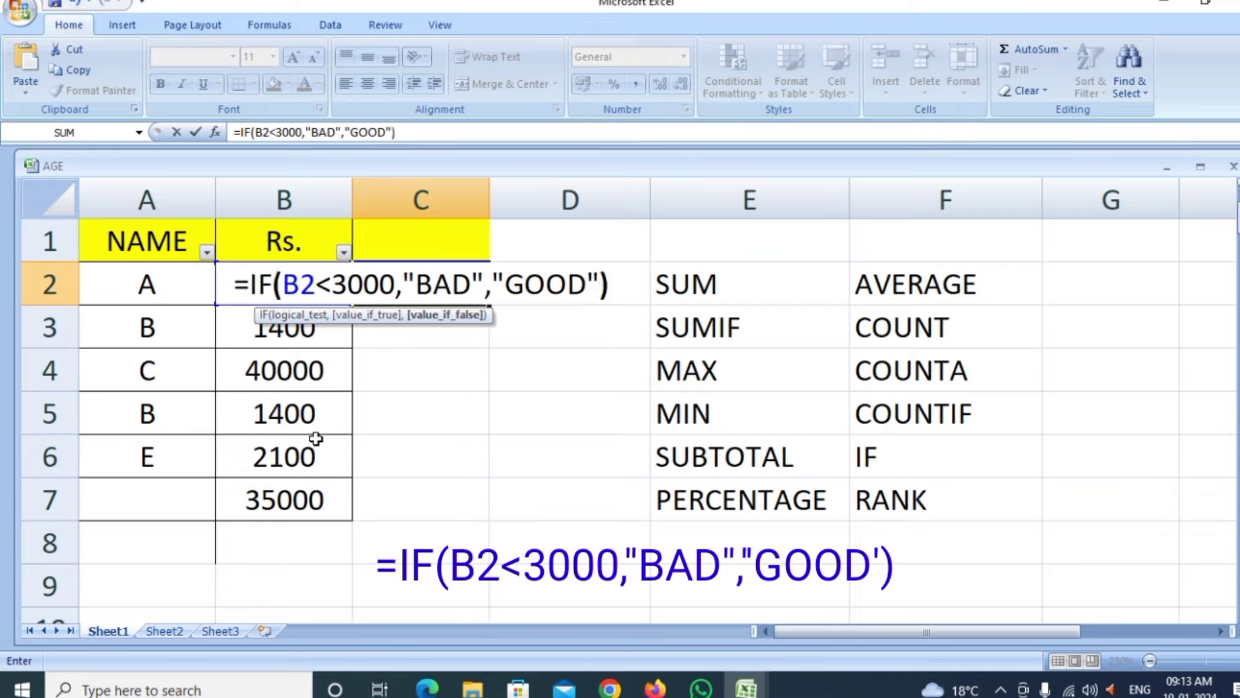
key(Return)
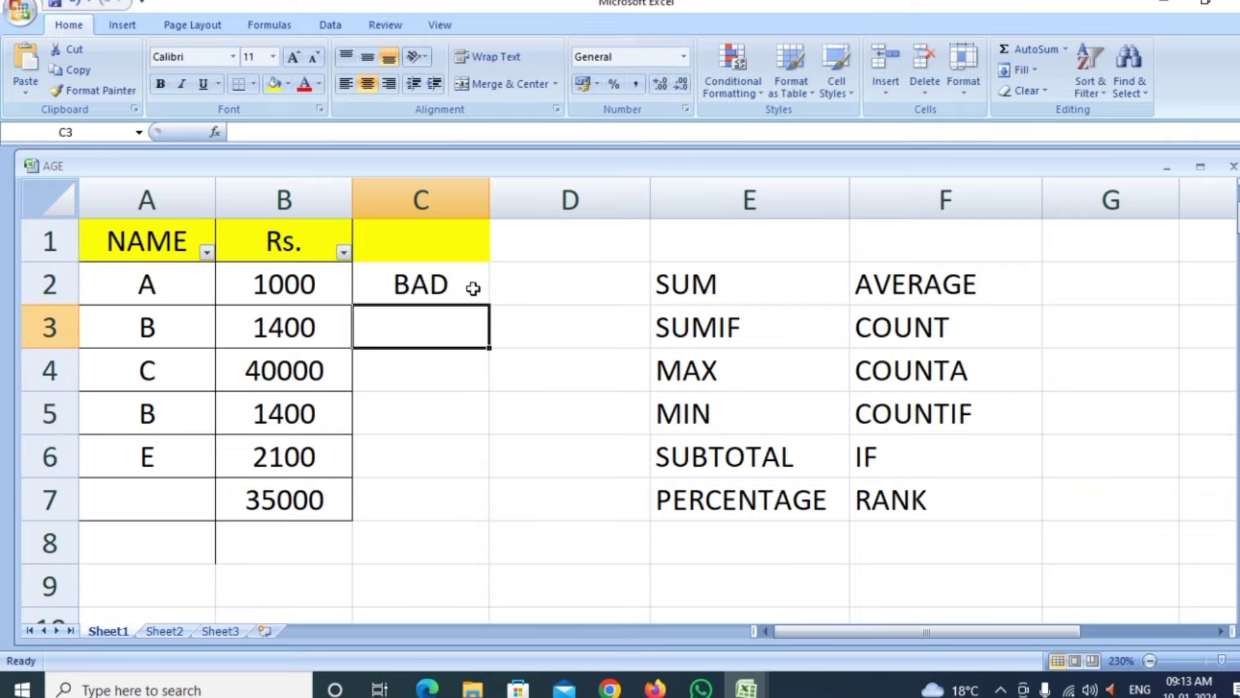
Fill the IF formula down to C7 and change B5 to 5000 so C5 reads GOOD.
click(455, 288)
drag(489, 304, 481, 507)
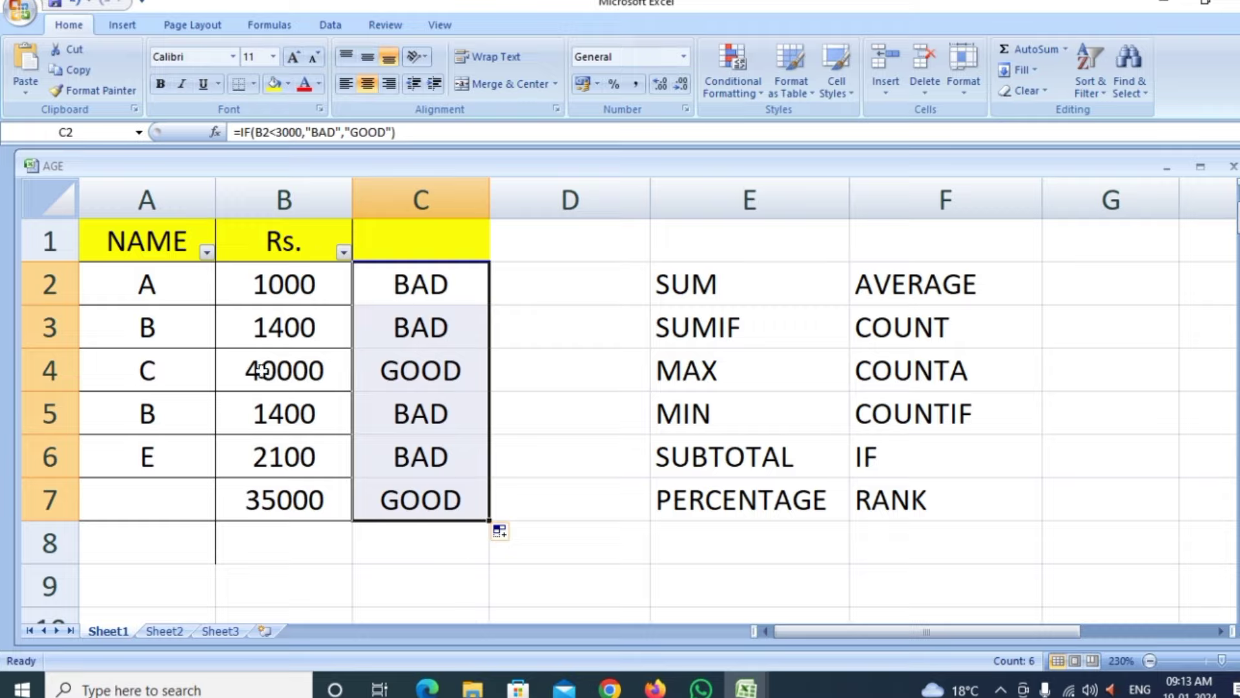
click(280, 422)
text(5)
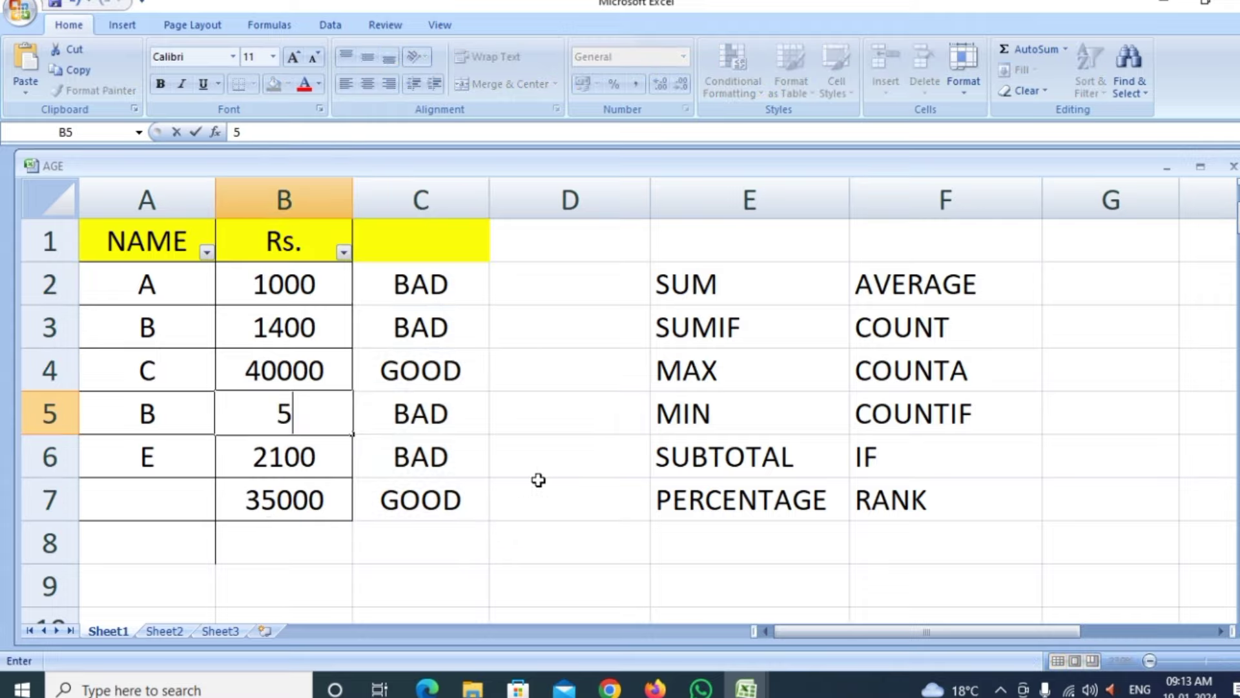
text(000)
key(Return)
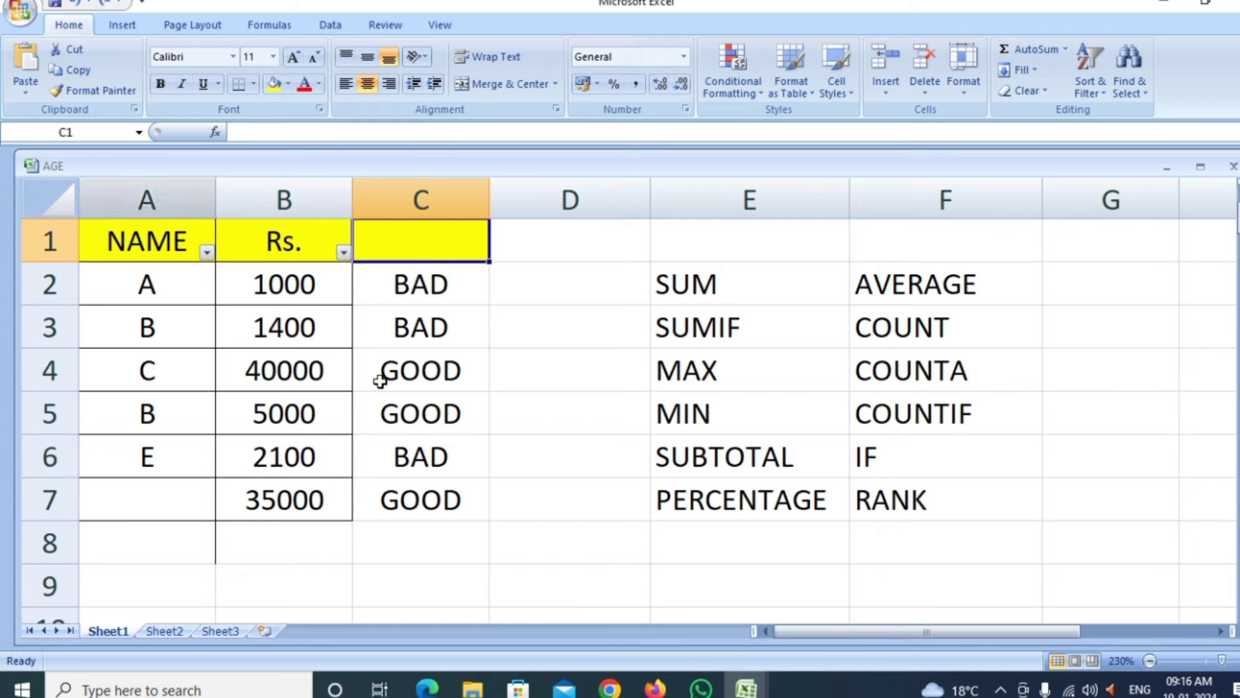
click(567, 562)
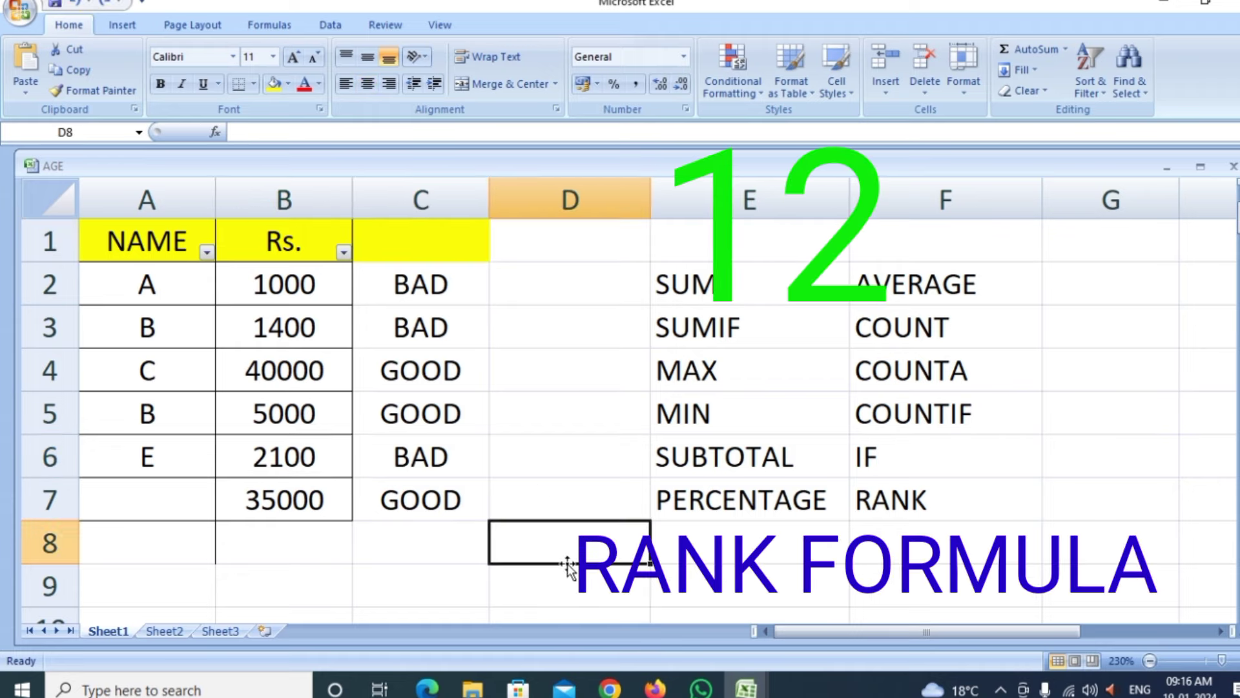
Head column C with RANK and clear the BAD/GOOD results from C2:C7.
click(421, 249)
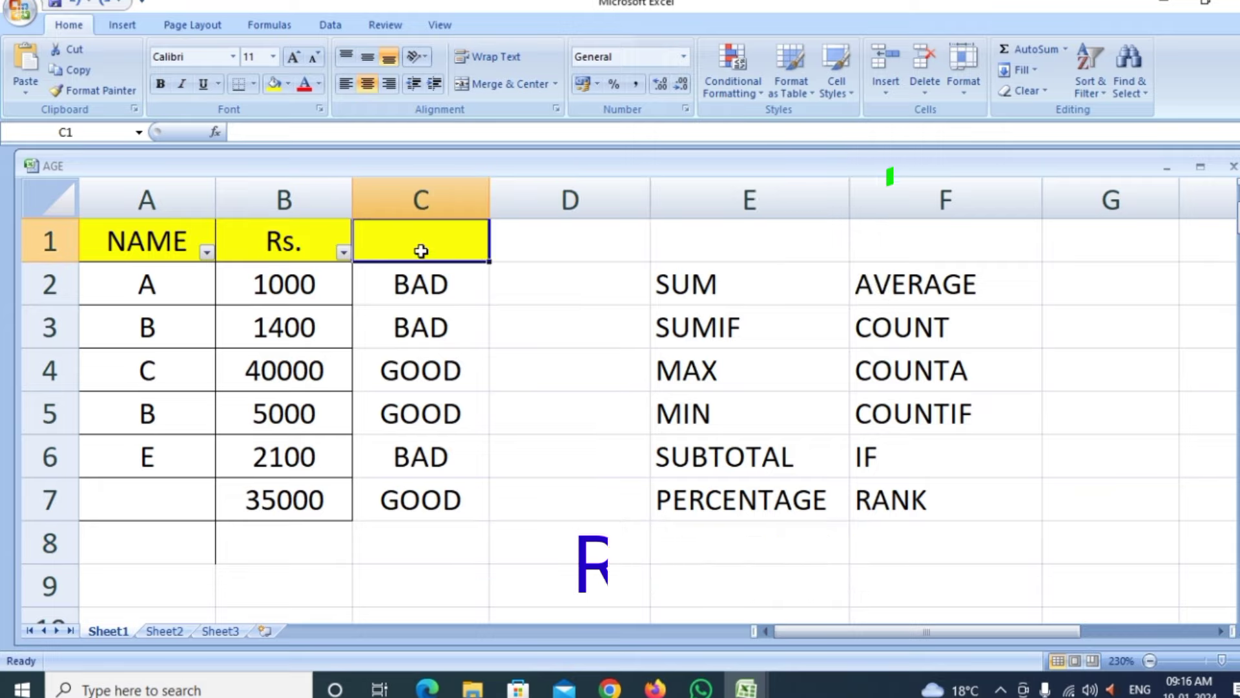
text(RANK)
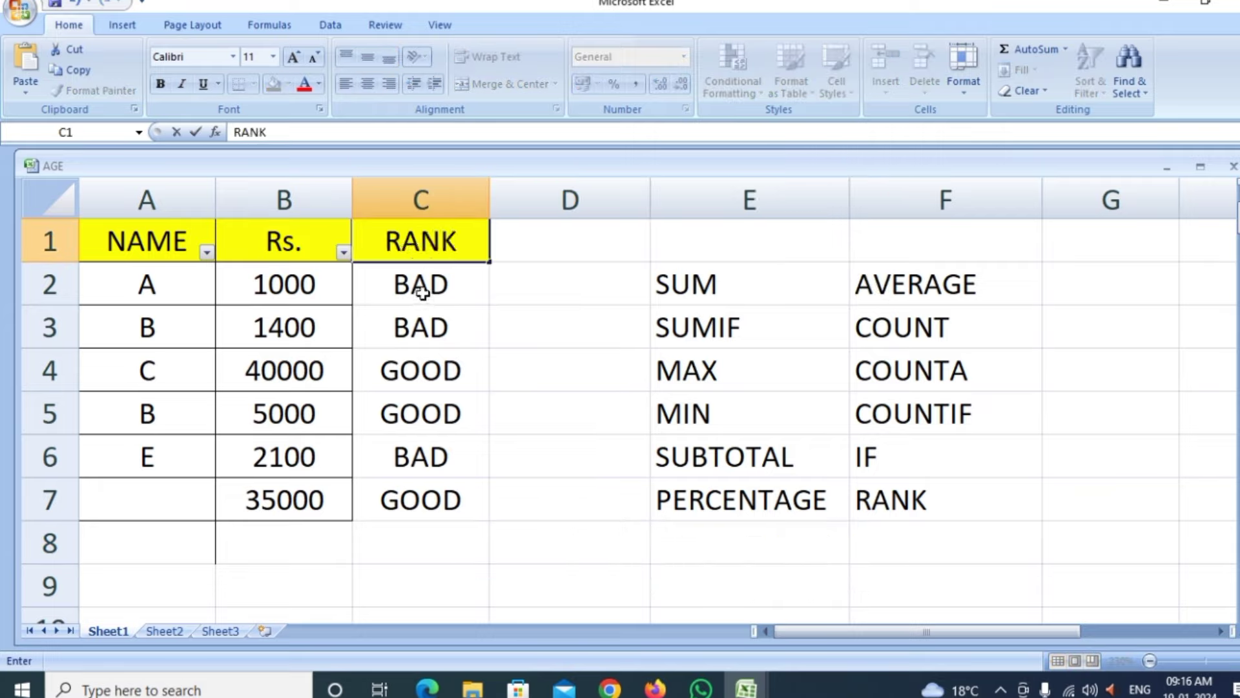
drag(420, 292, 432, 498)
key(Delete)
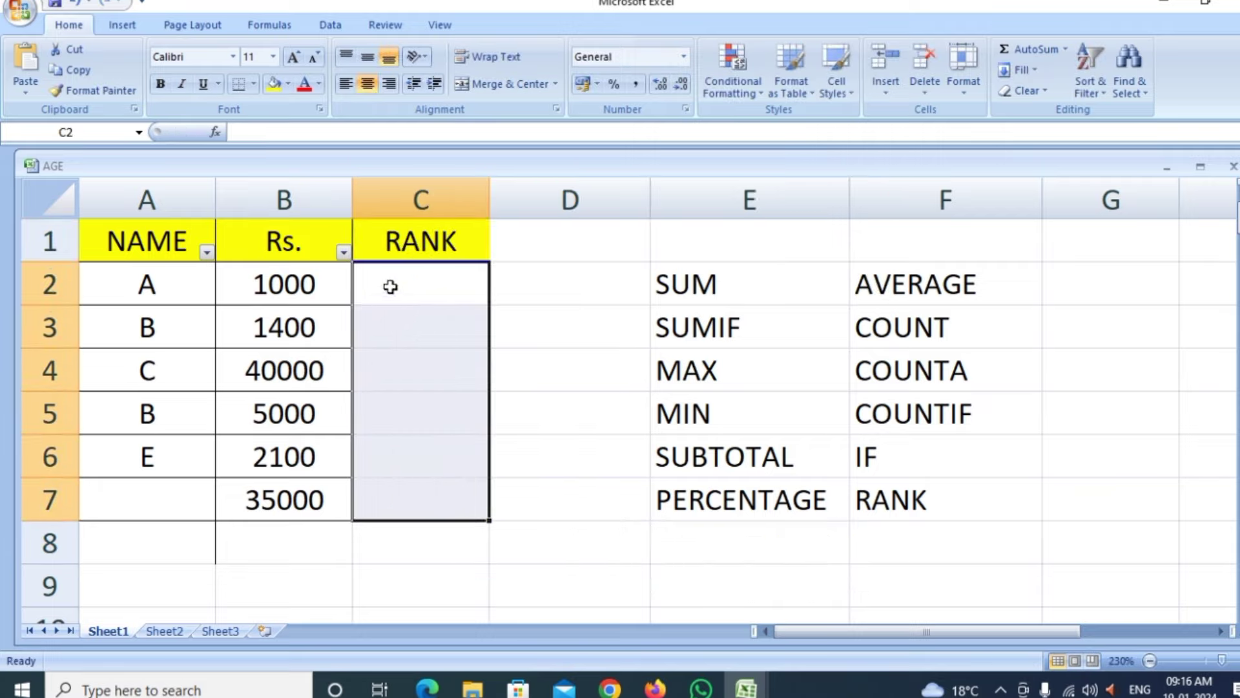
Enter =RANK(B2,B:B) in C2, which returns 6.
click(390, 286)
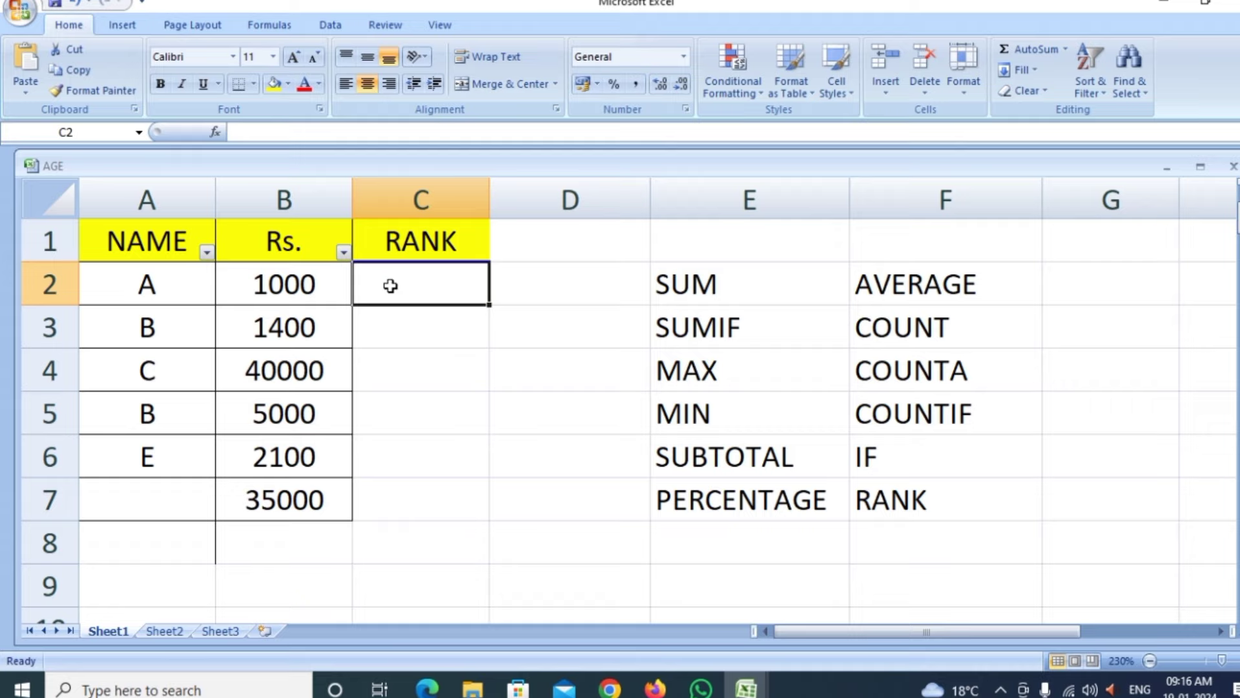
text(=RAN)
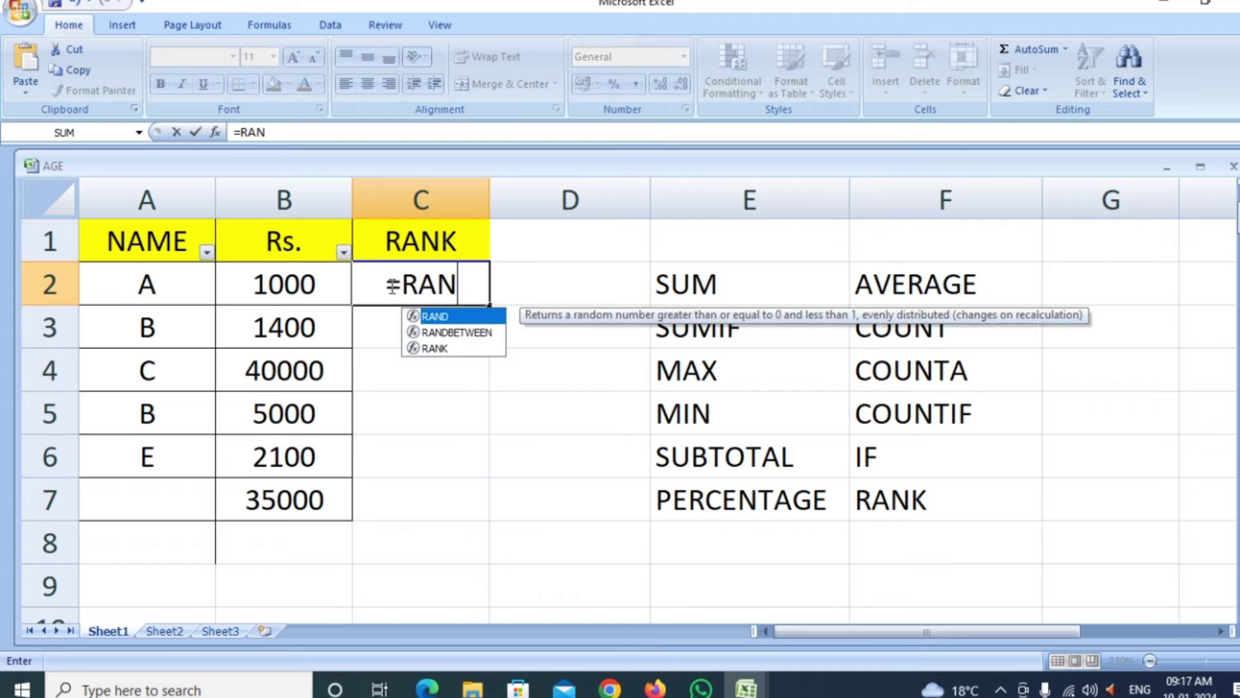
text(K()
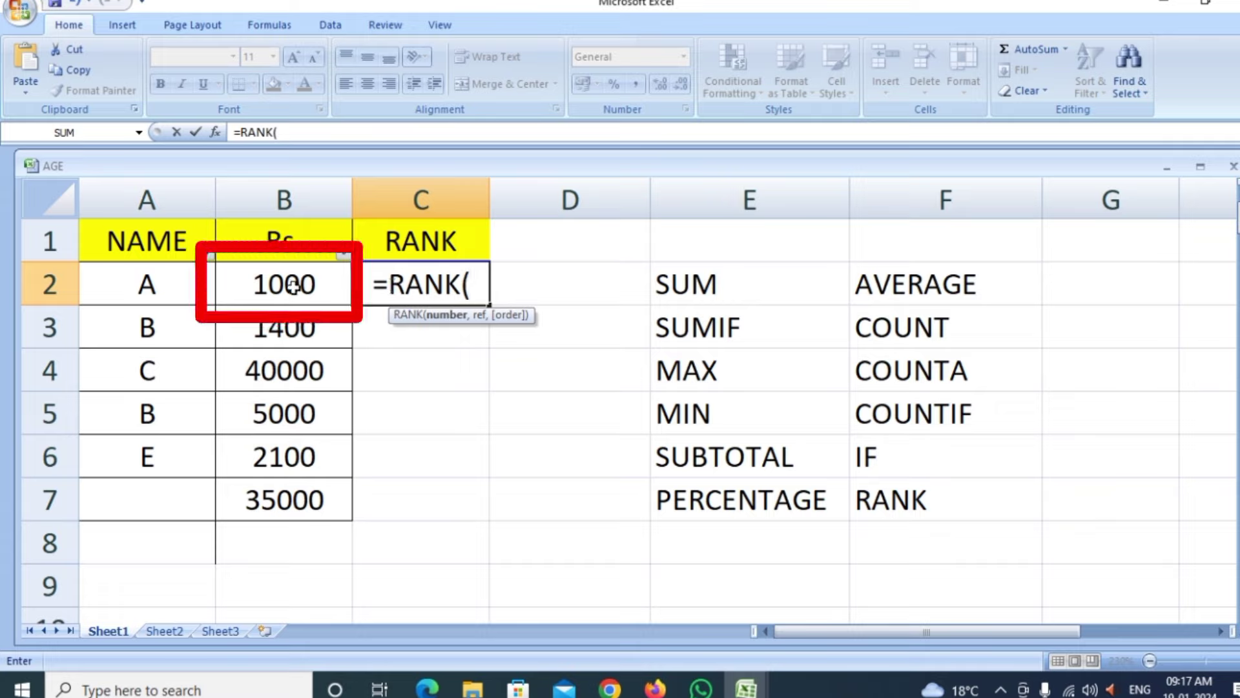
click(292, 286)
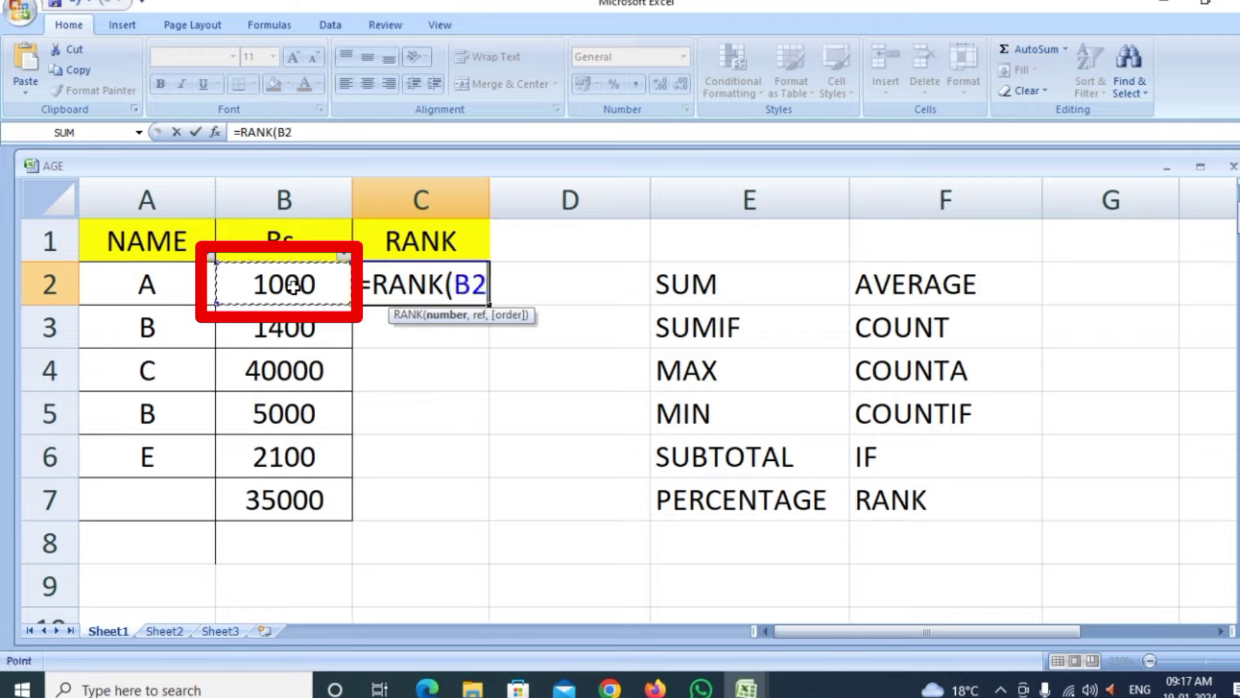
text(,)
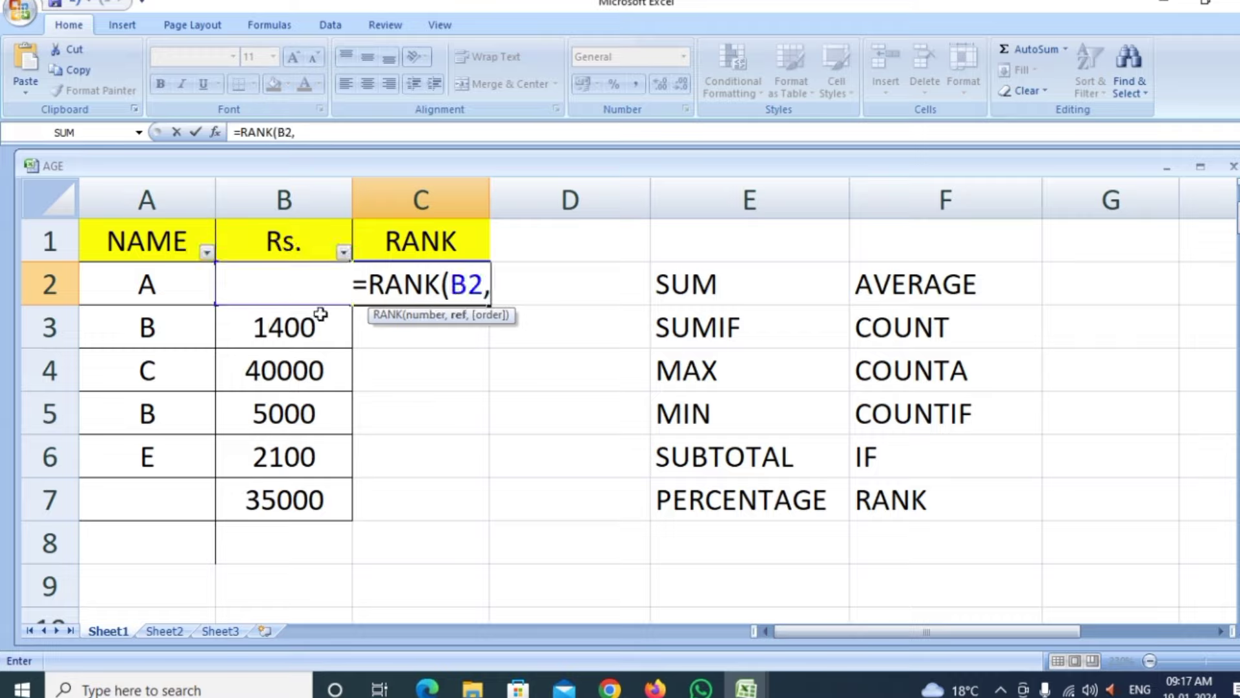
click(297, 194)
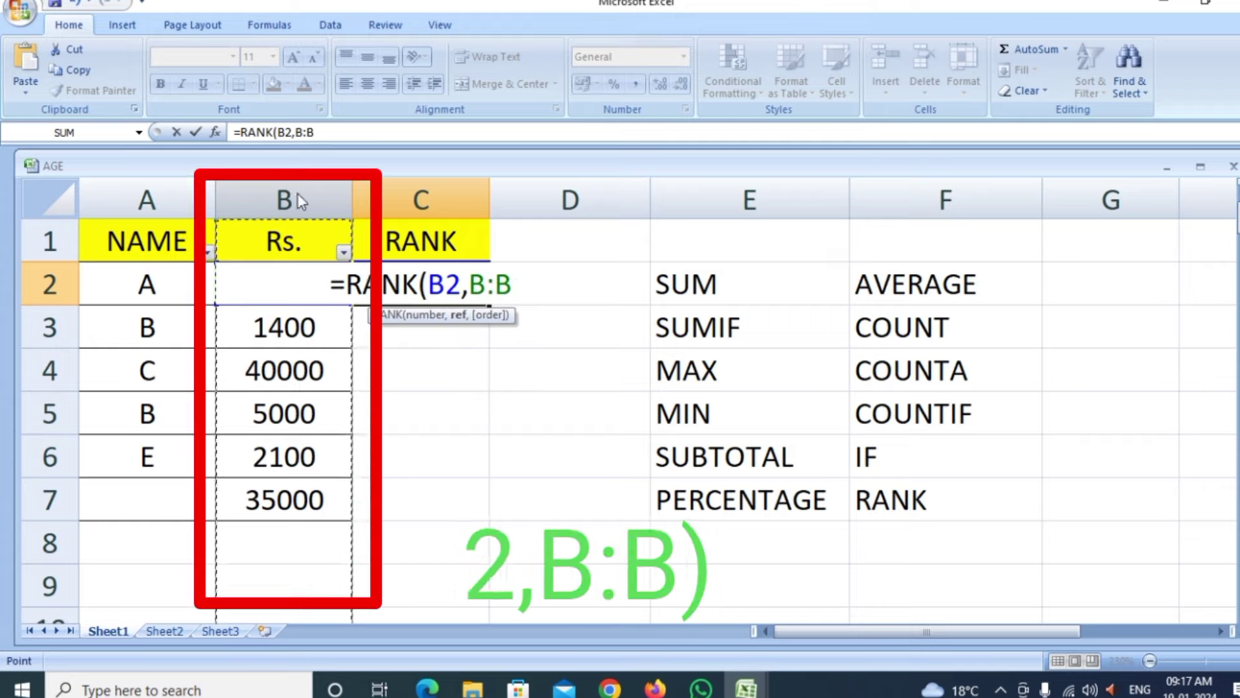
text())
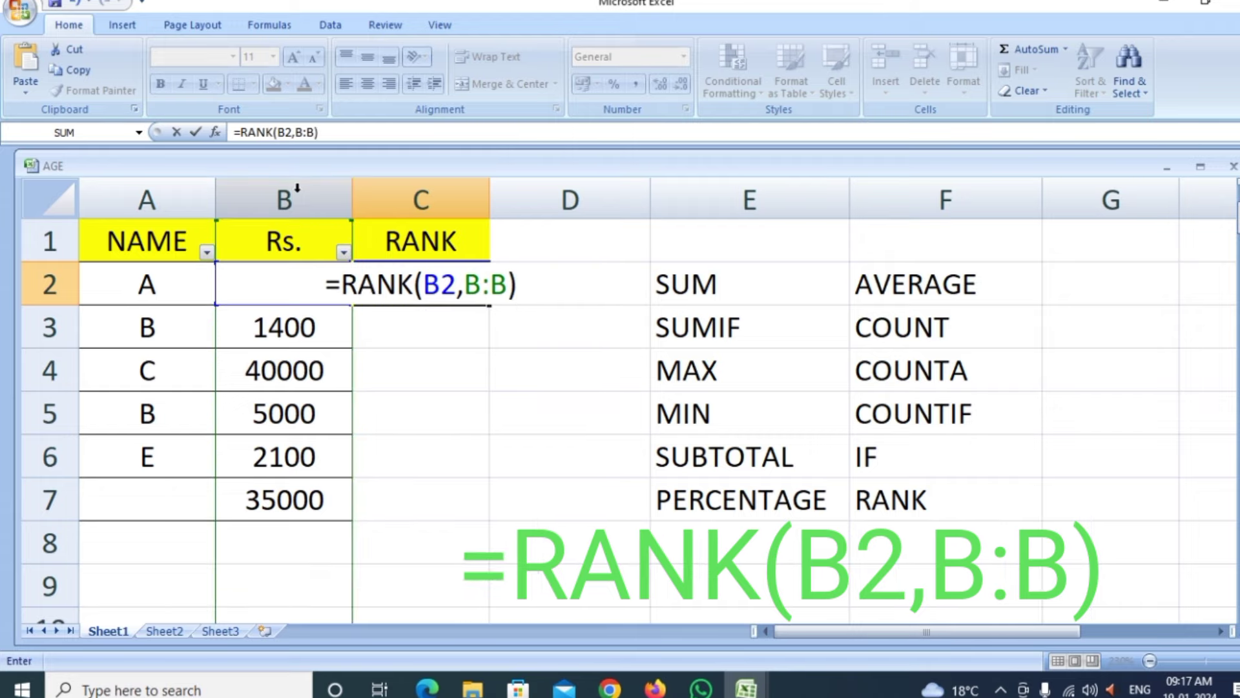
key(Return)
click(443, 292)
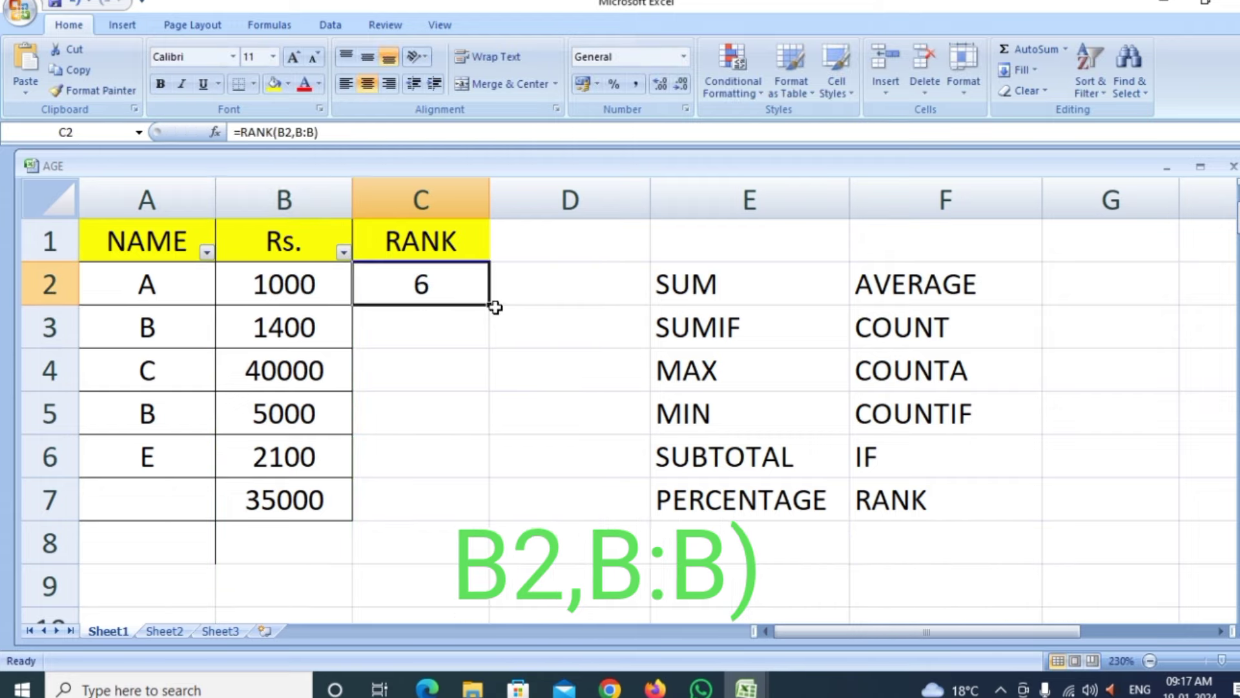
Fill the RANK formula down to C7 and set B2 to 80000 so it ranks 1.
drag(489, 304, 492, 505)
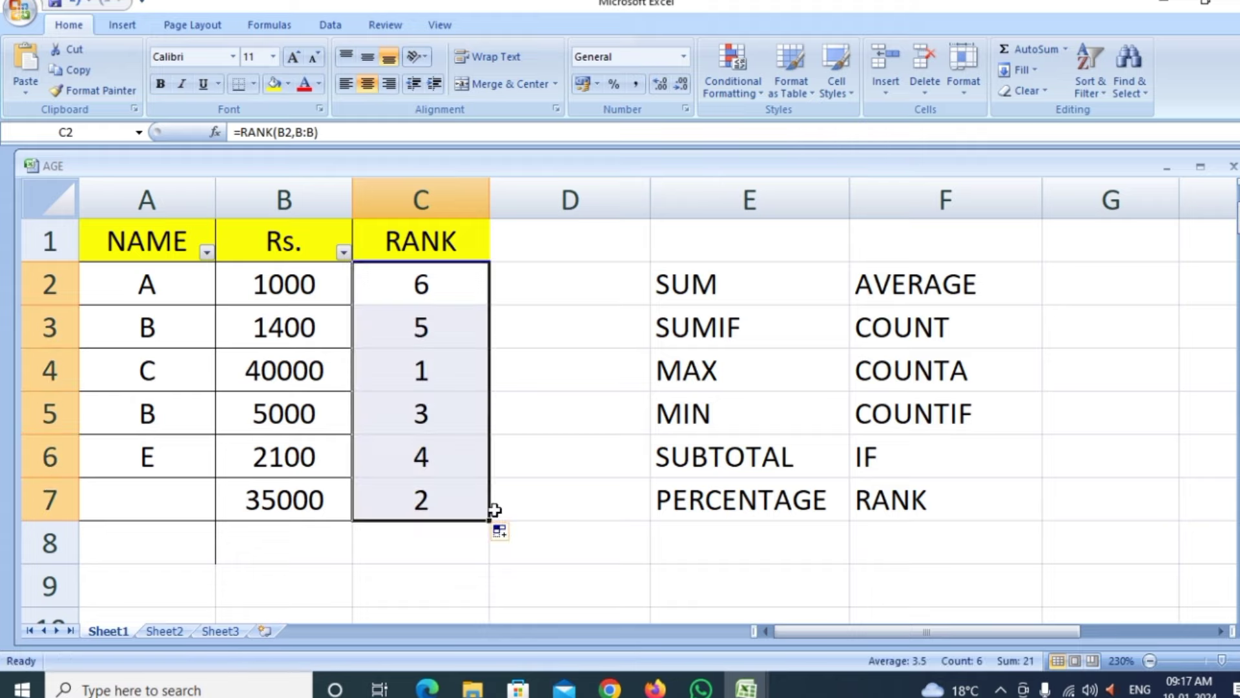
click(512, 587)
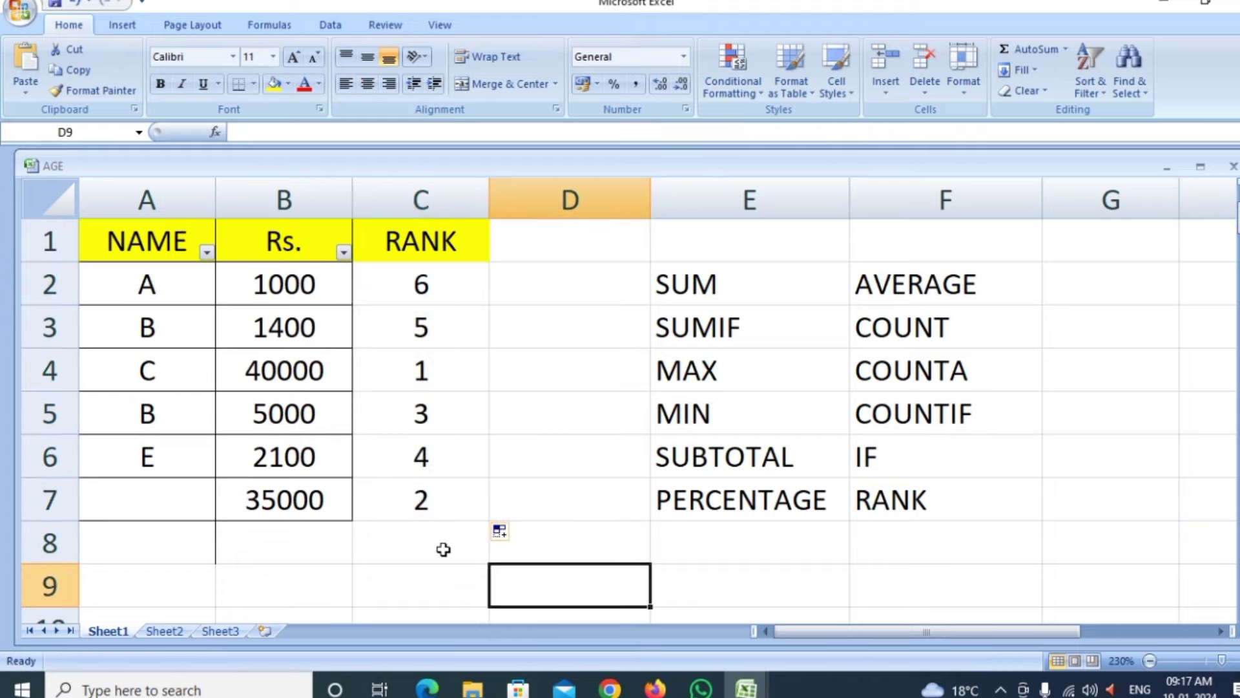
click(291, 285)
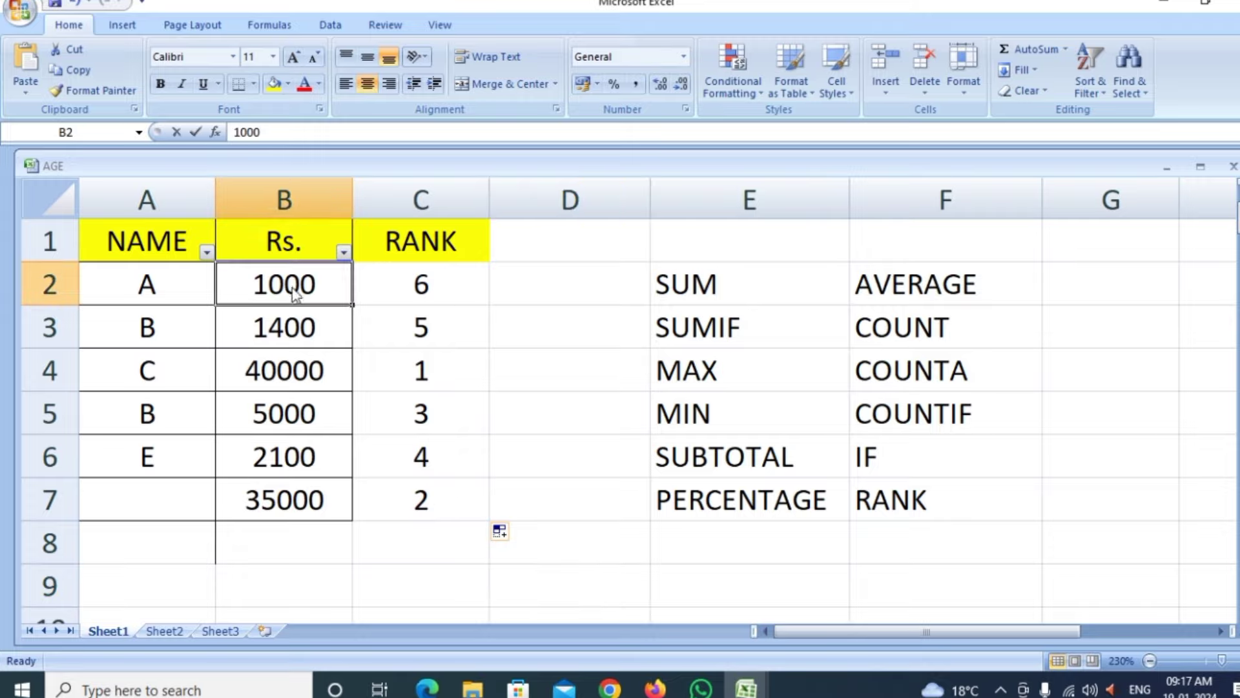
text(80000)
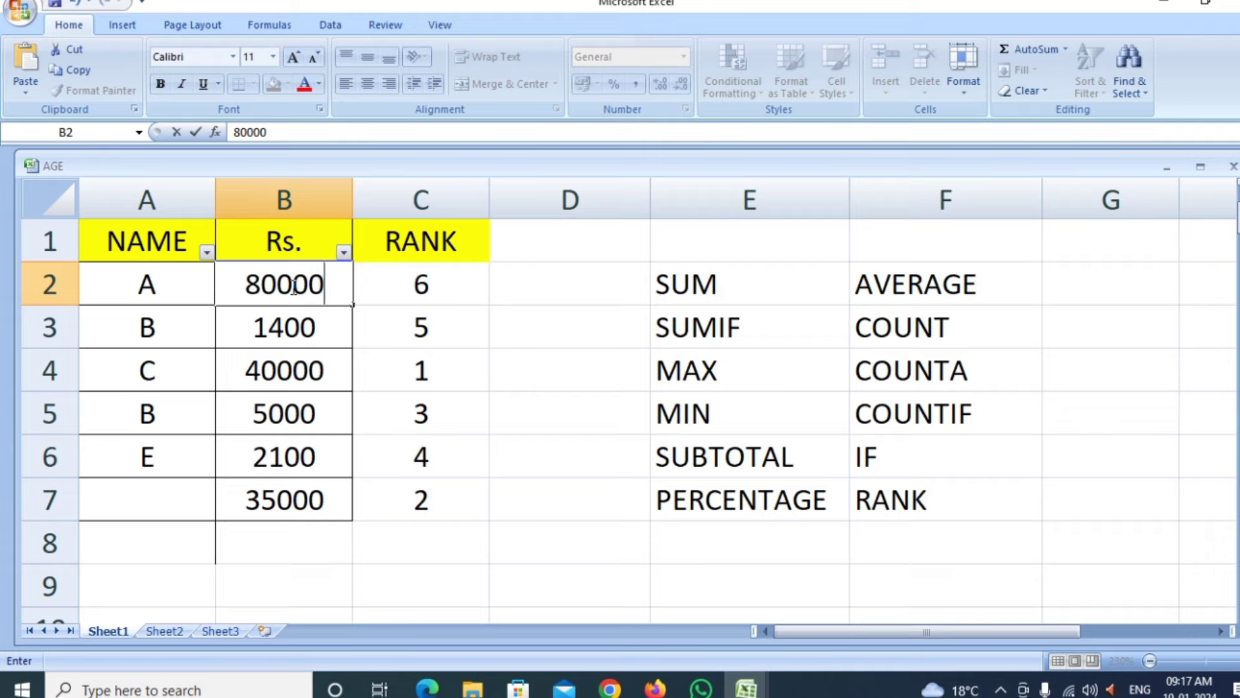
key(Return)
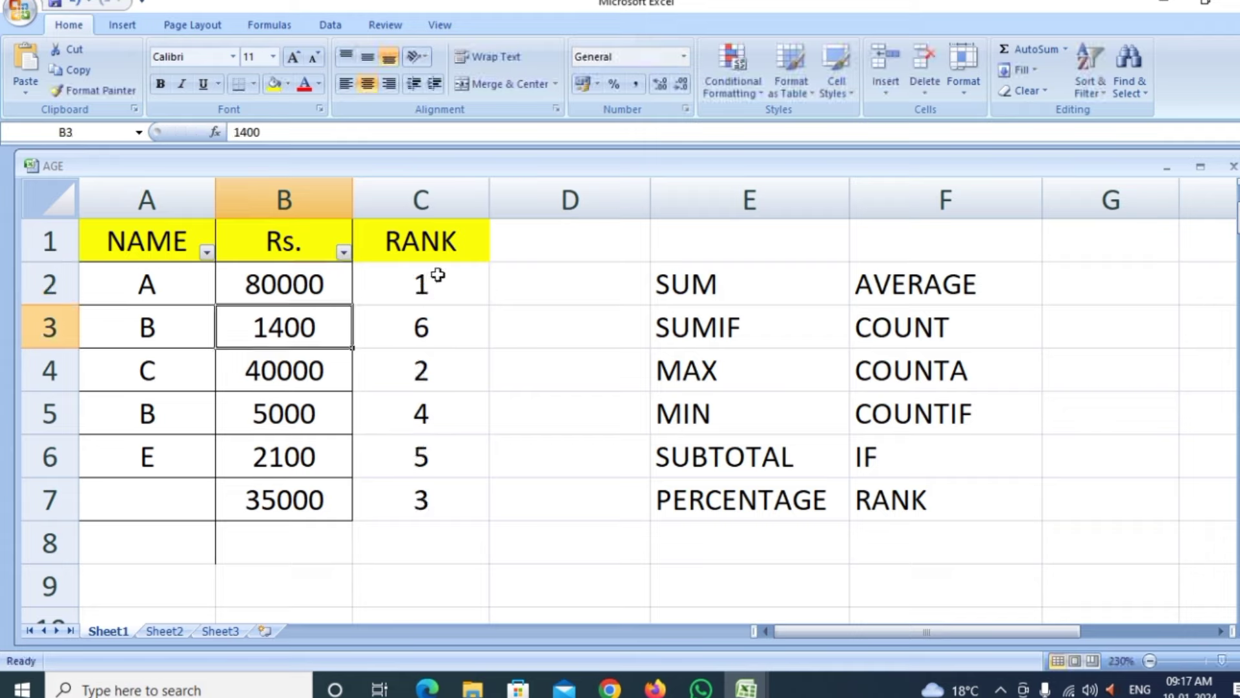